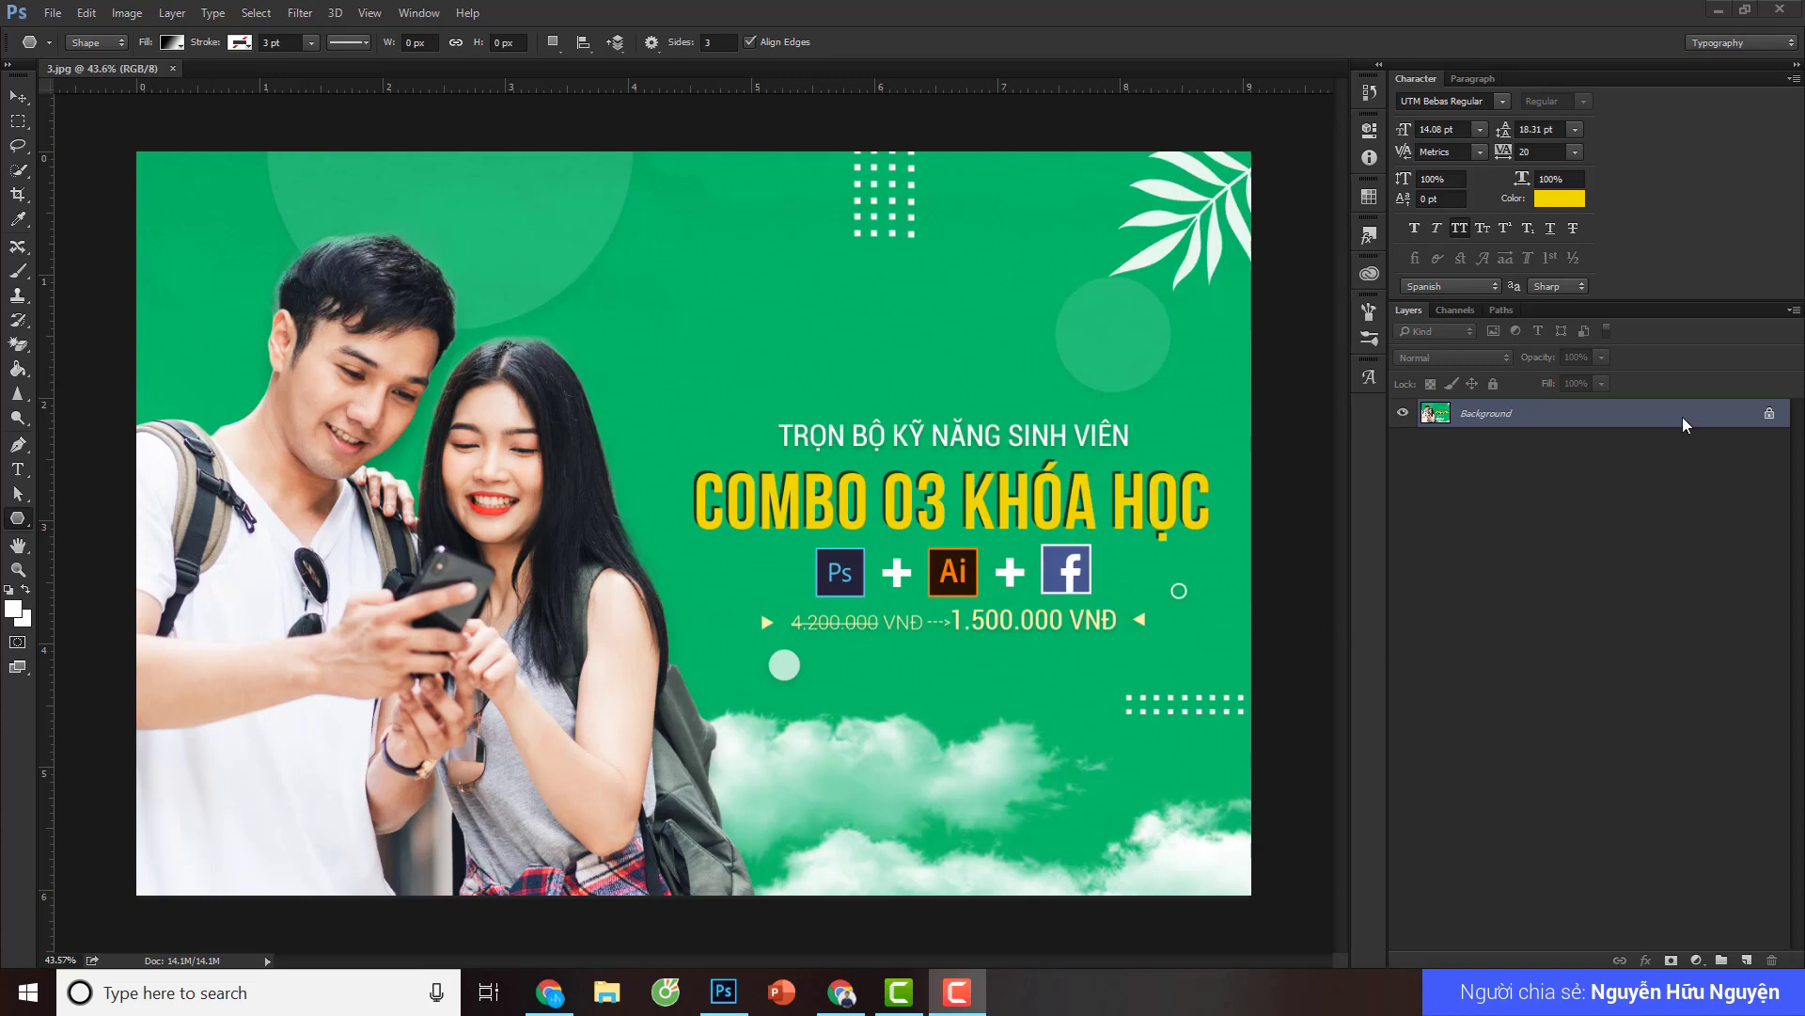
- Dismiss the polygon prompt and set up a new 900 × 600 px, 300 ppi white-background document
click(1749, 387)
click(593, 330)
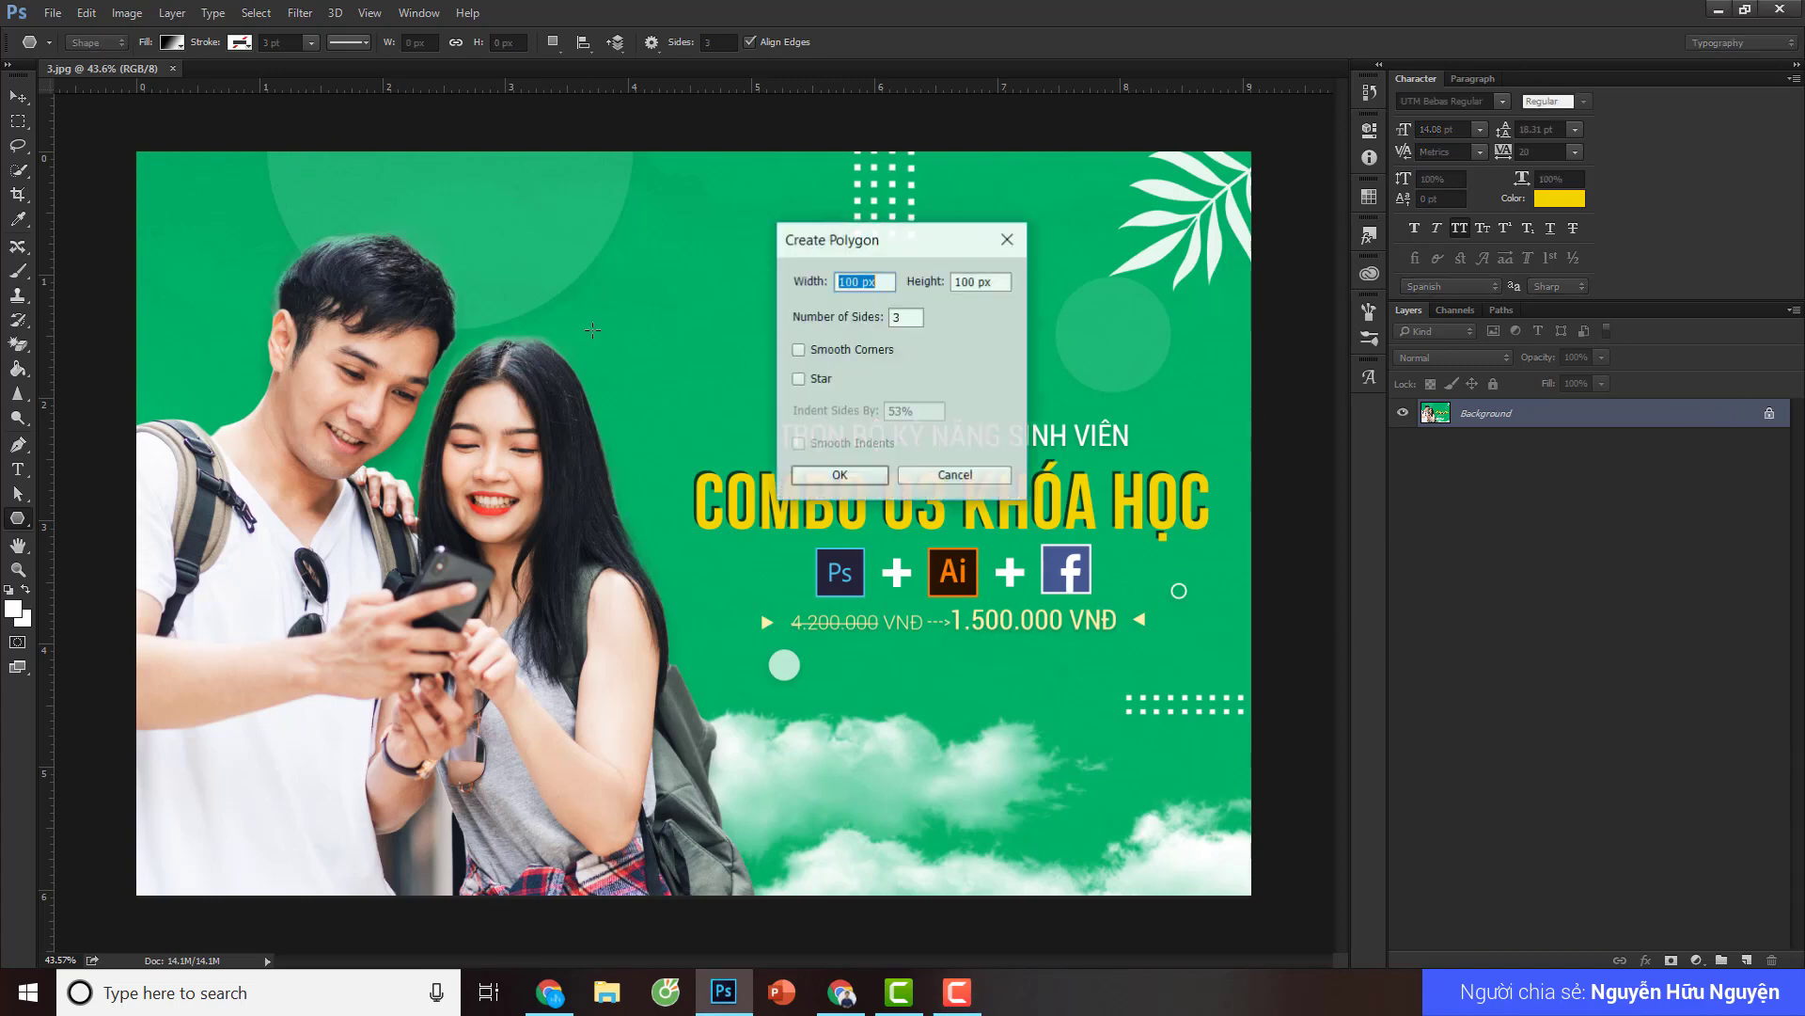
click(968, 474)
key(ctrl+n)
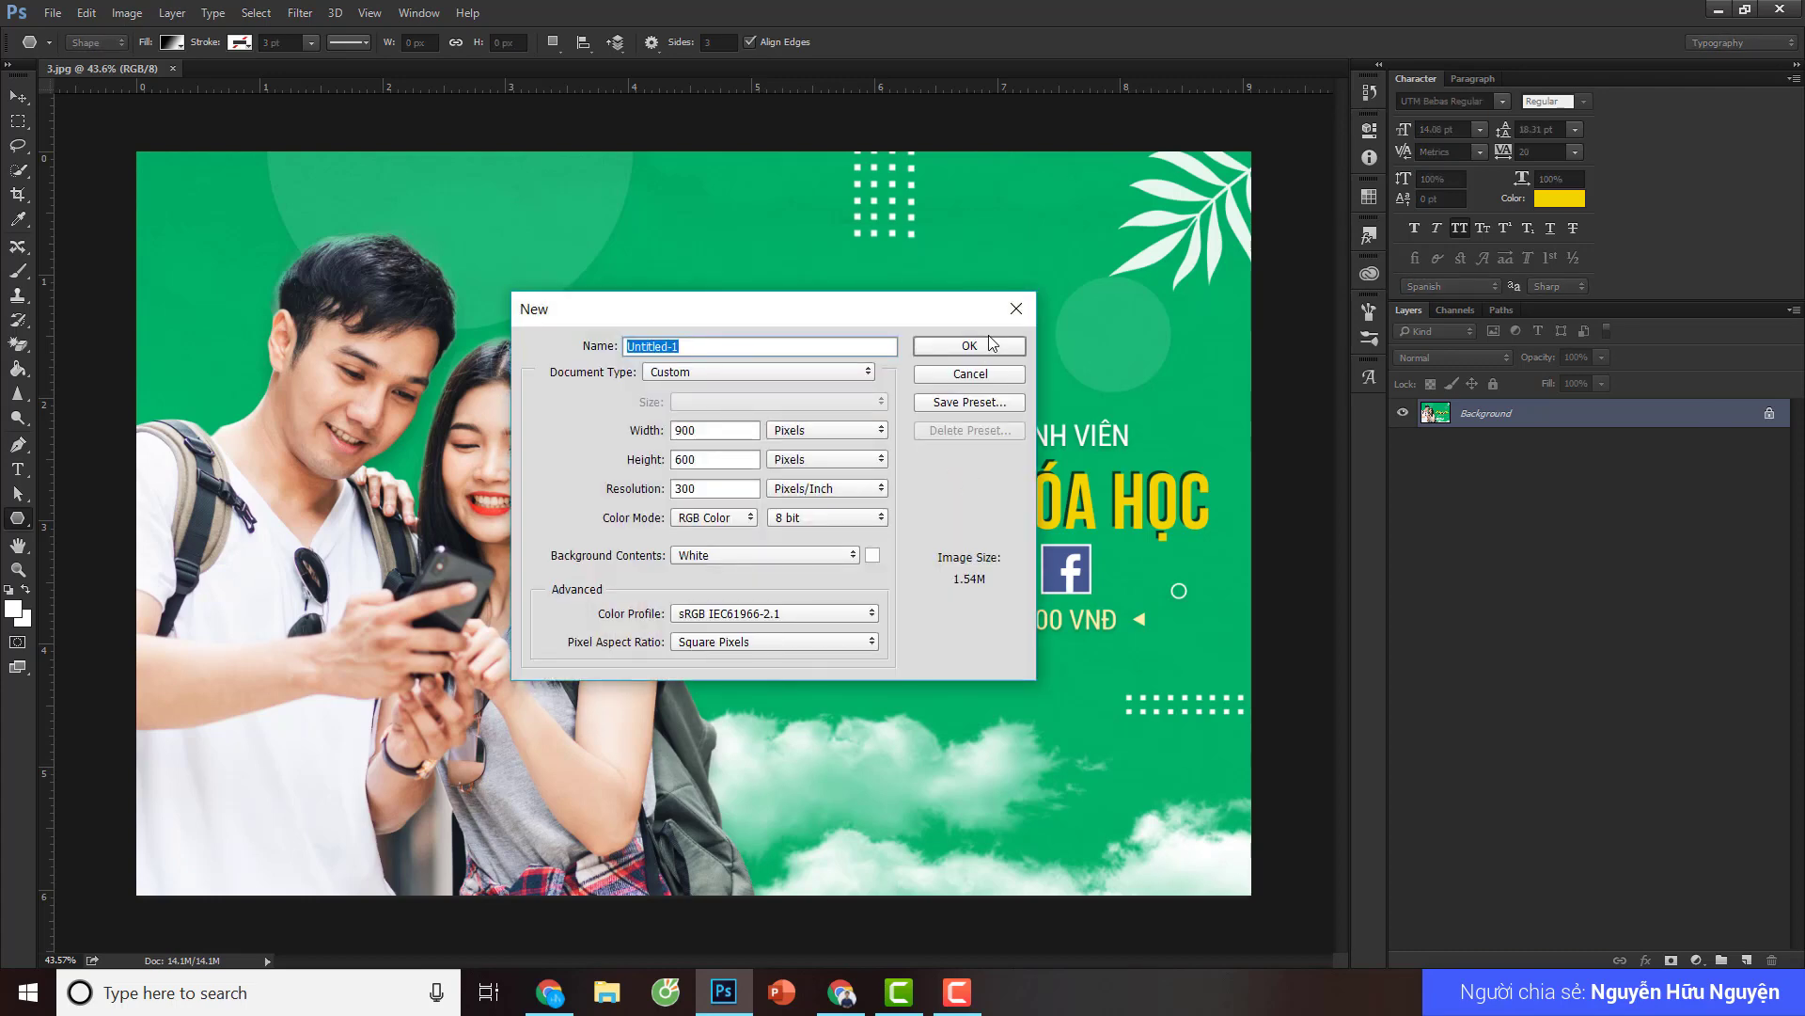
- Create the blank 900 × 600 white canvas and open the fill/adjustment layer list
click(982, 344)
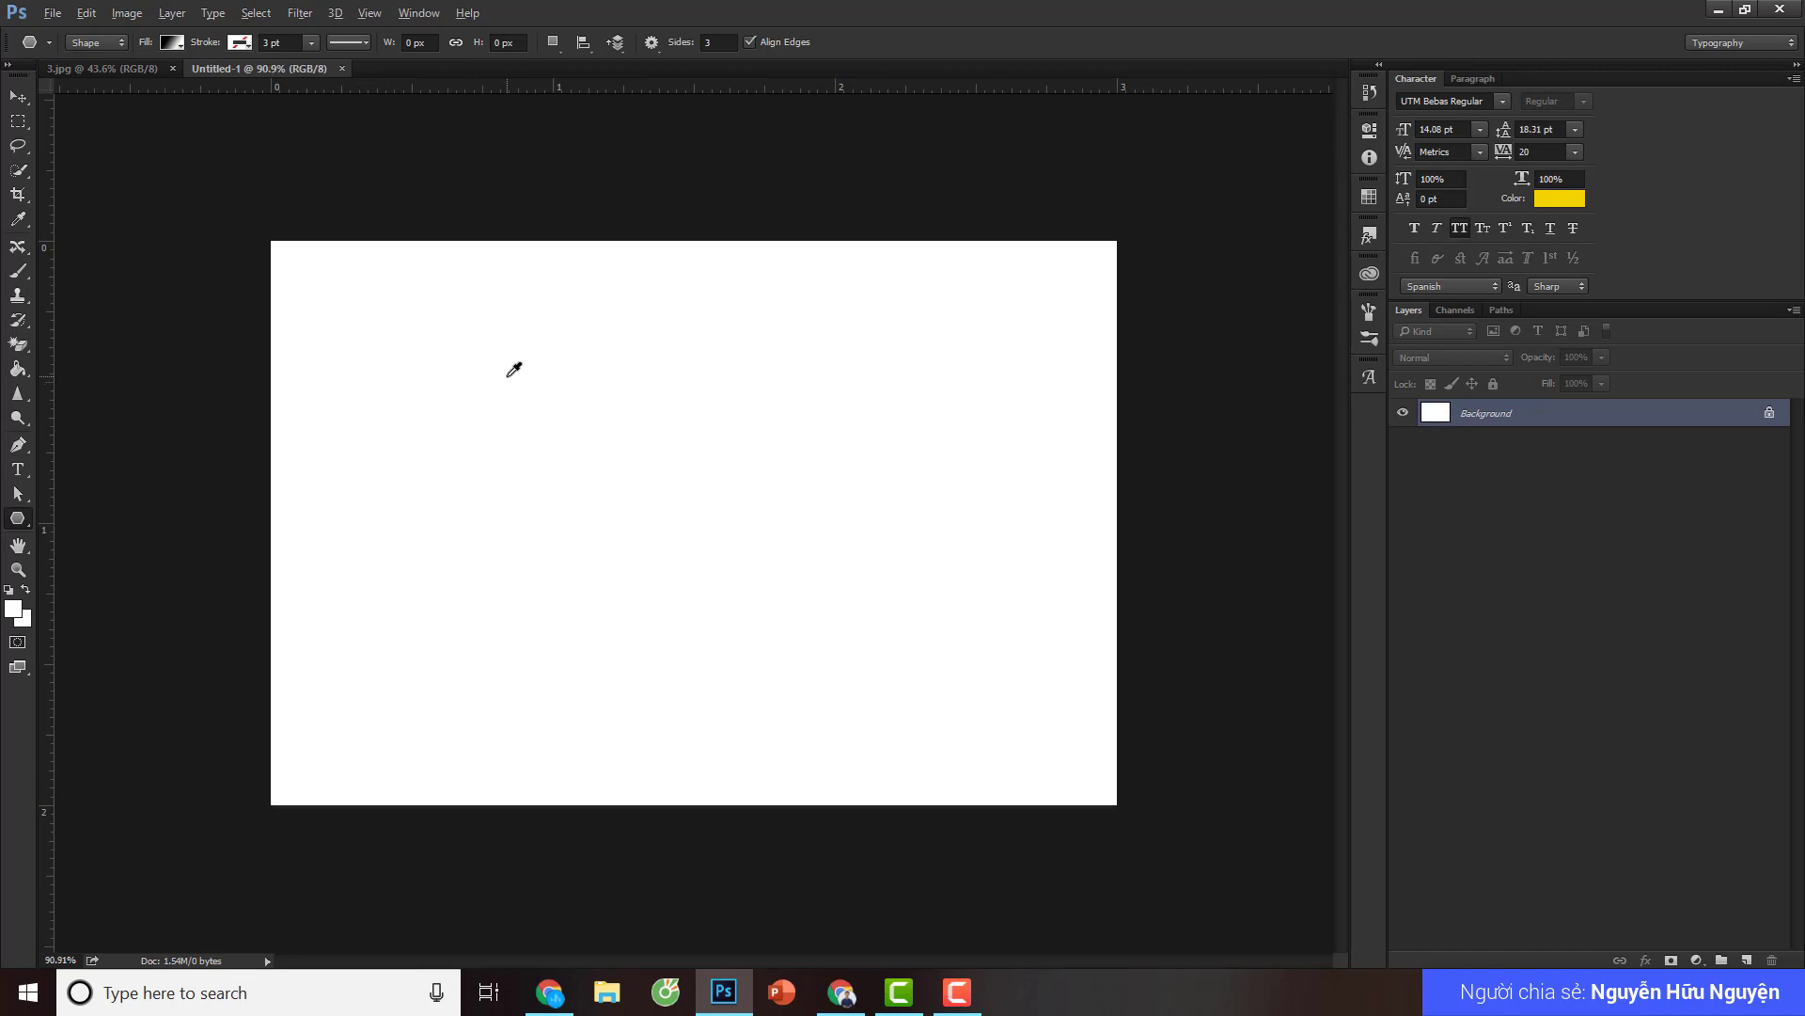
scroll(507, 369, down, 1)
scroll(507, 369, up, 2)
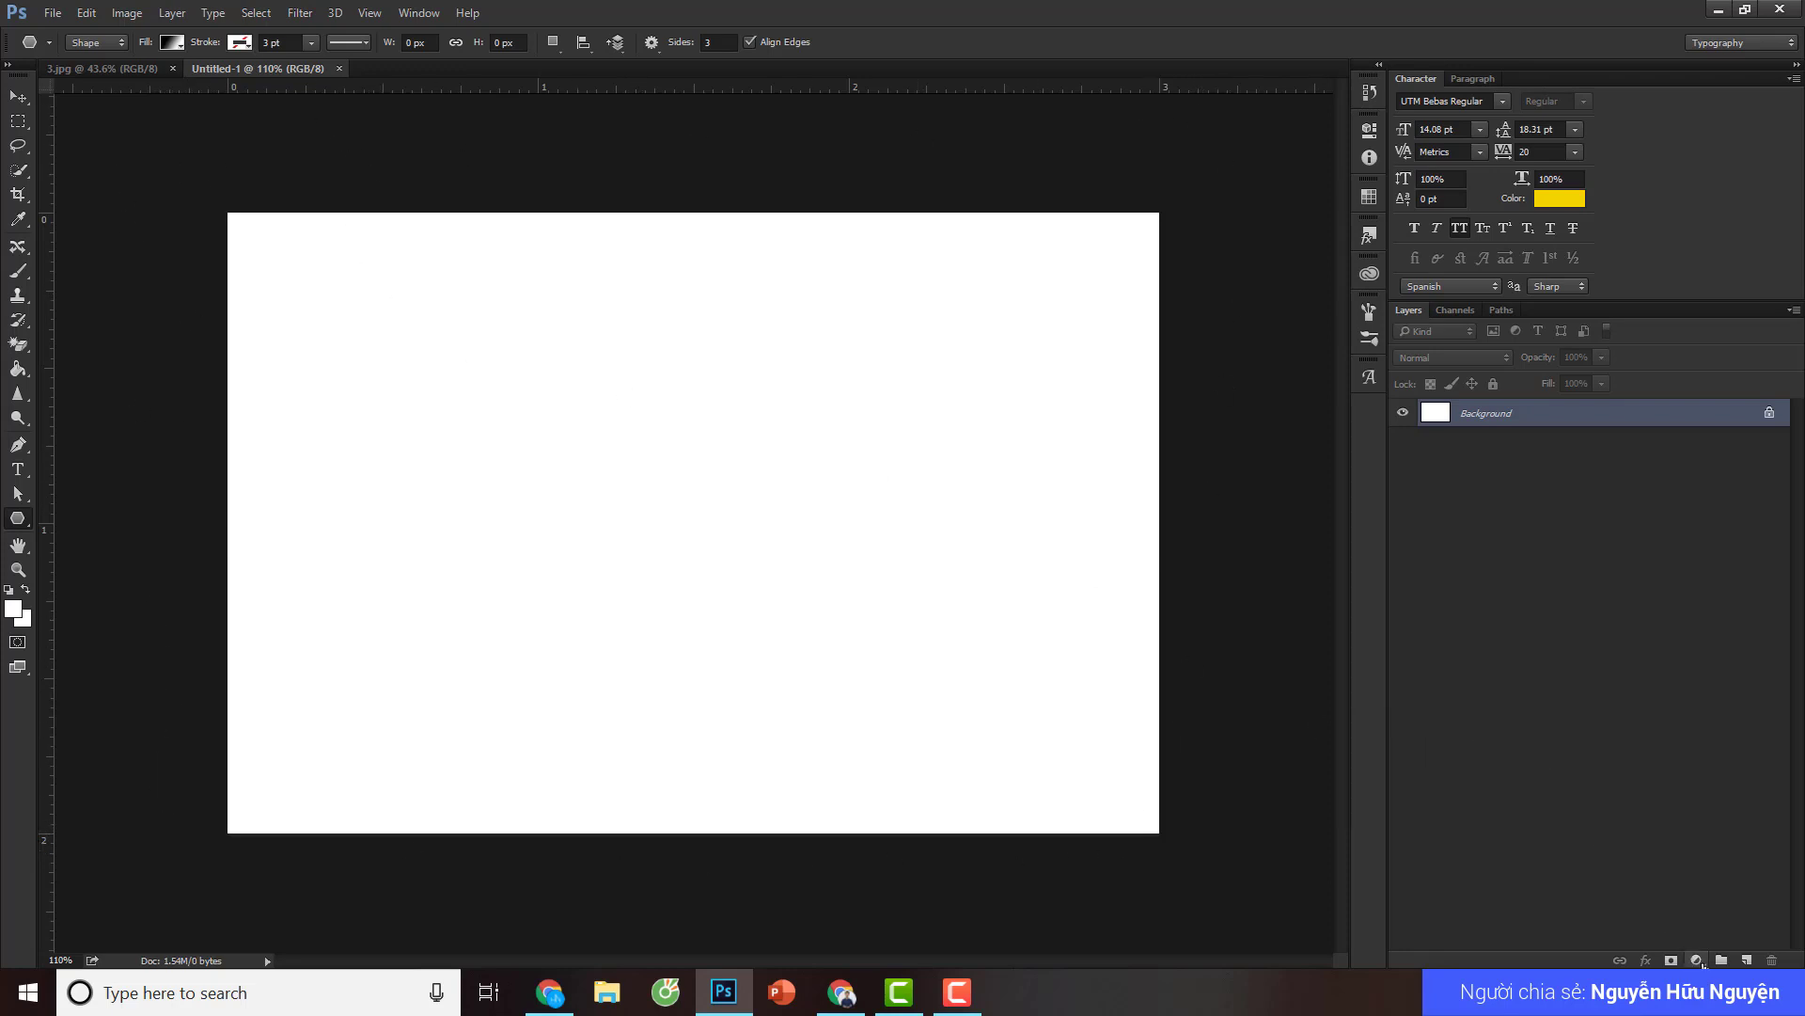
click(1698, 960)
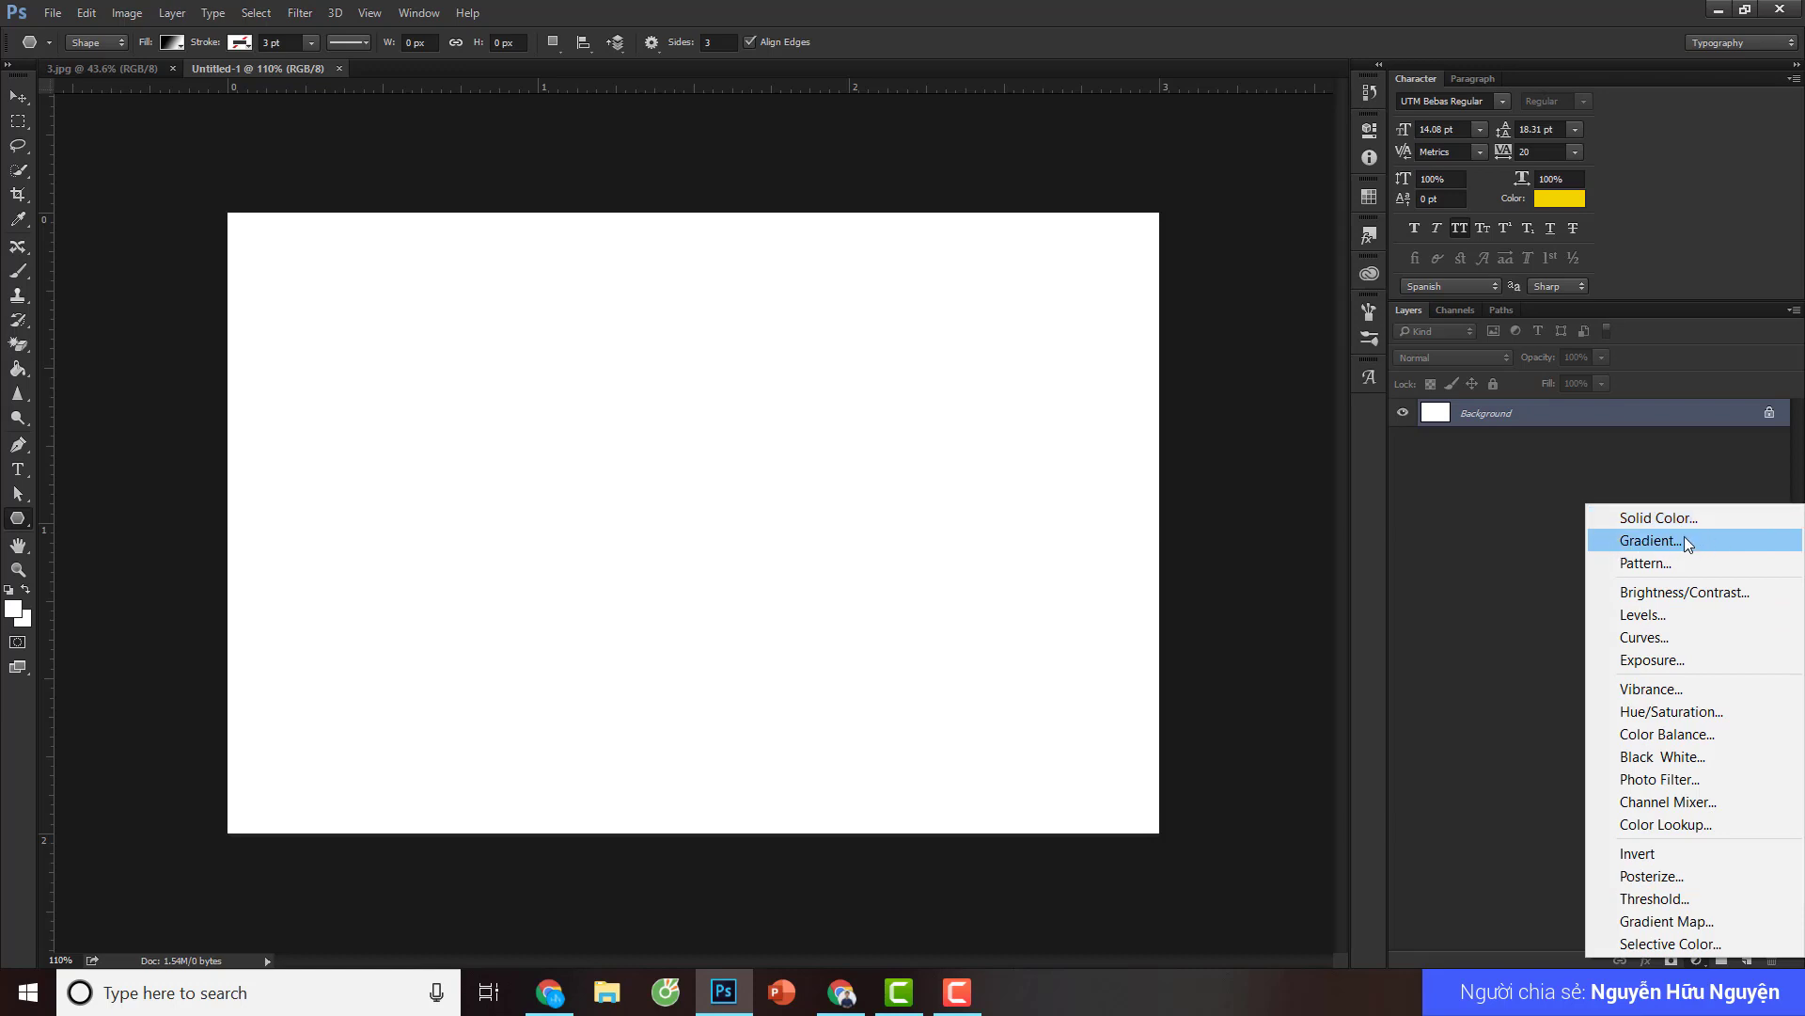
- Add a linear 90° Gradient Fill layer and open its Gradient Editor
click(1698, 540)
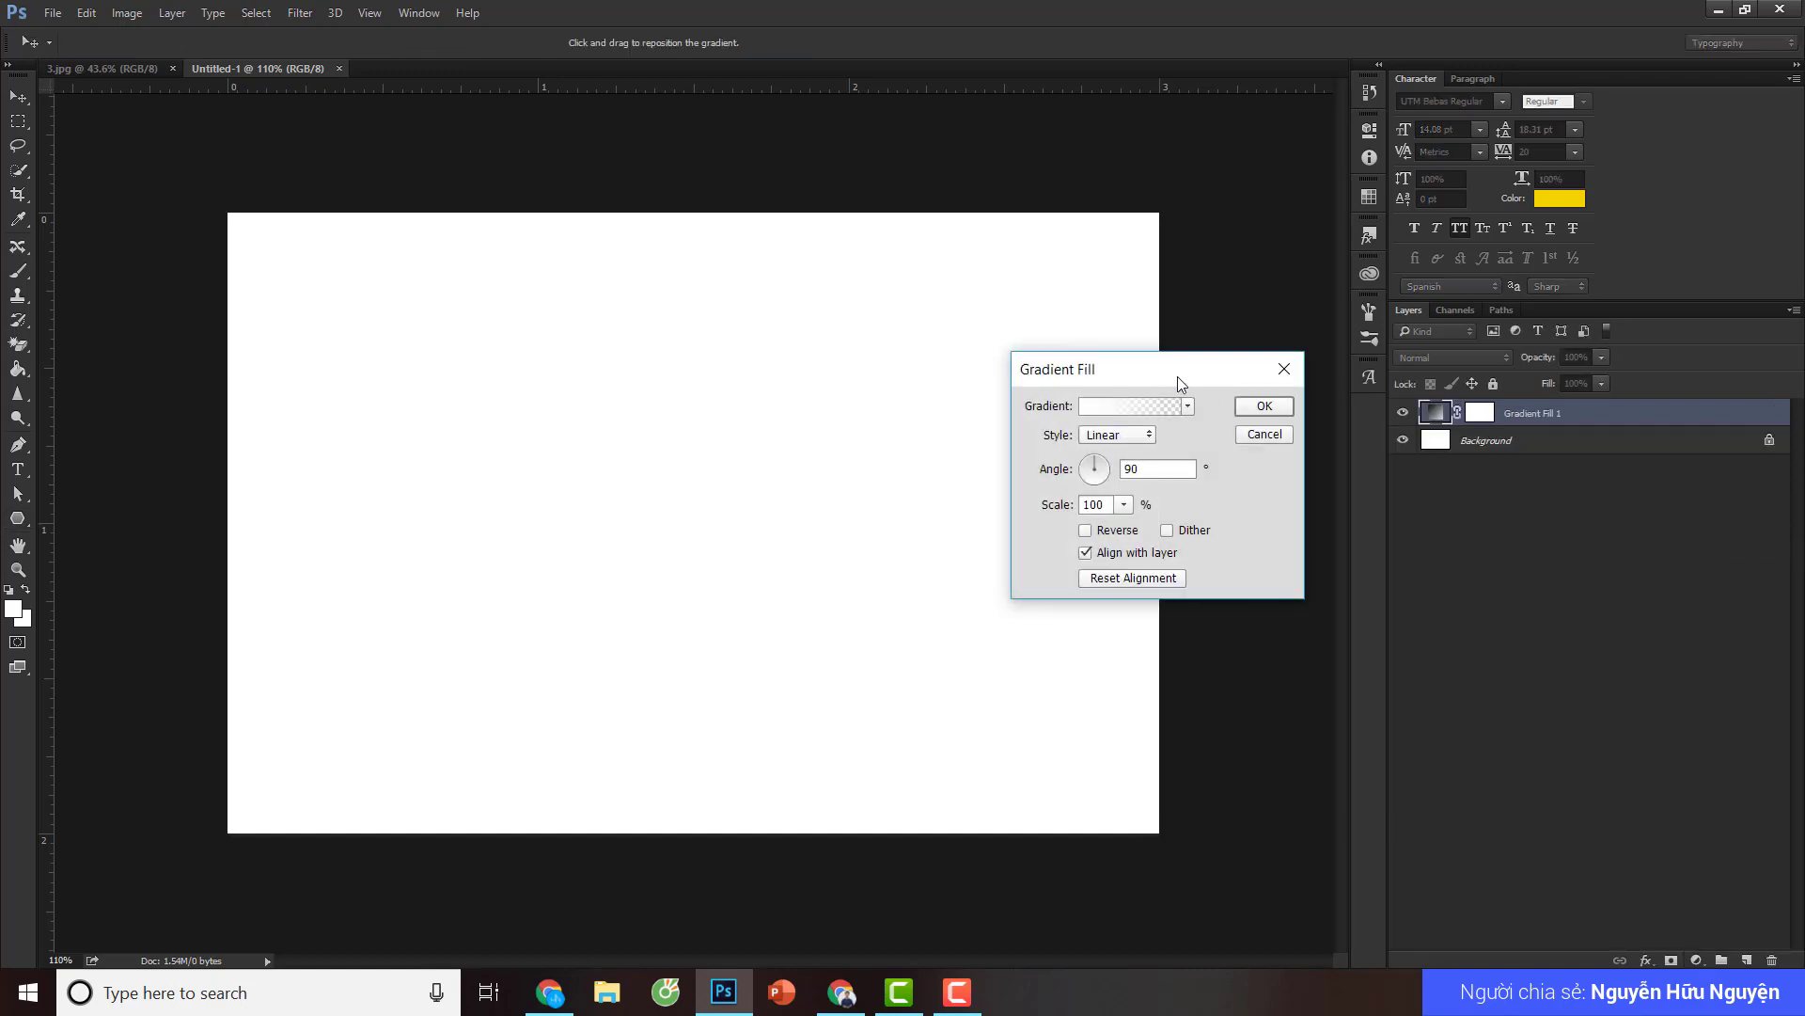
drag(1177, 376, 1312, 362)
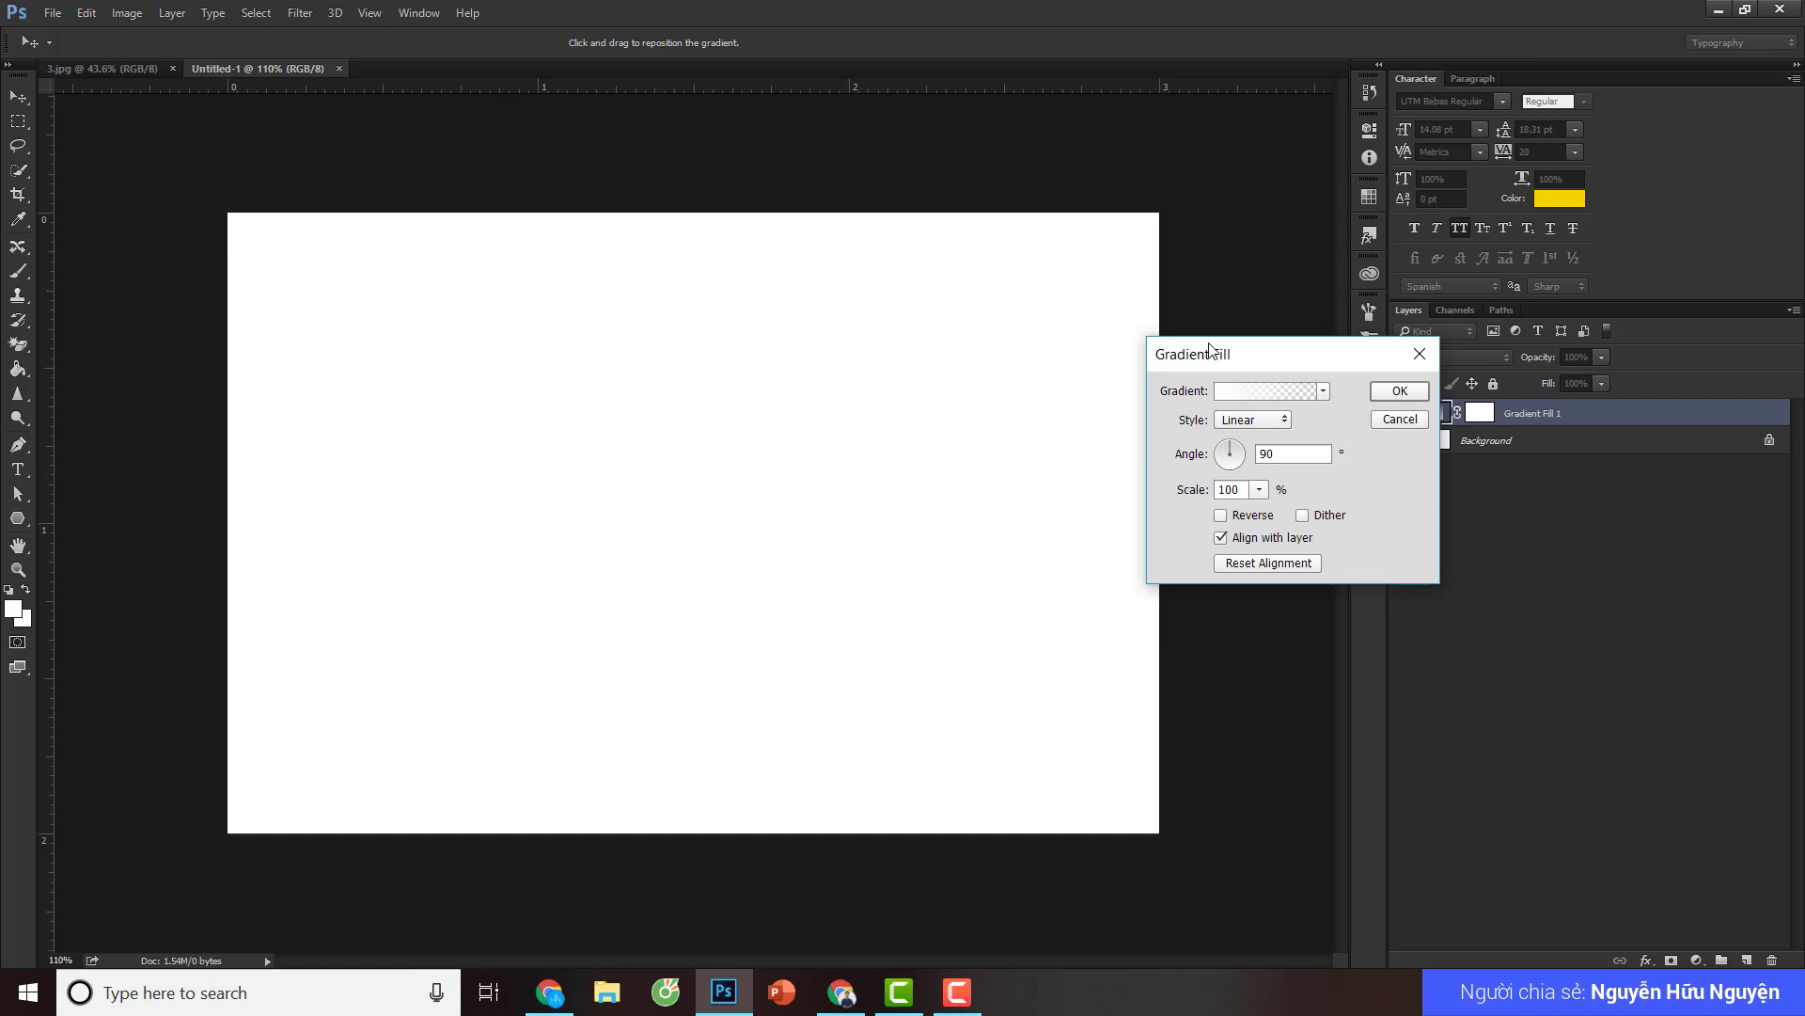
mouse_move(1210, 350)
mouse_down()
mouse_move(903, 357)
mouse_move(1072, 379)
mouse_up()
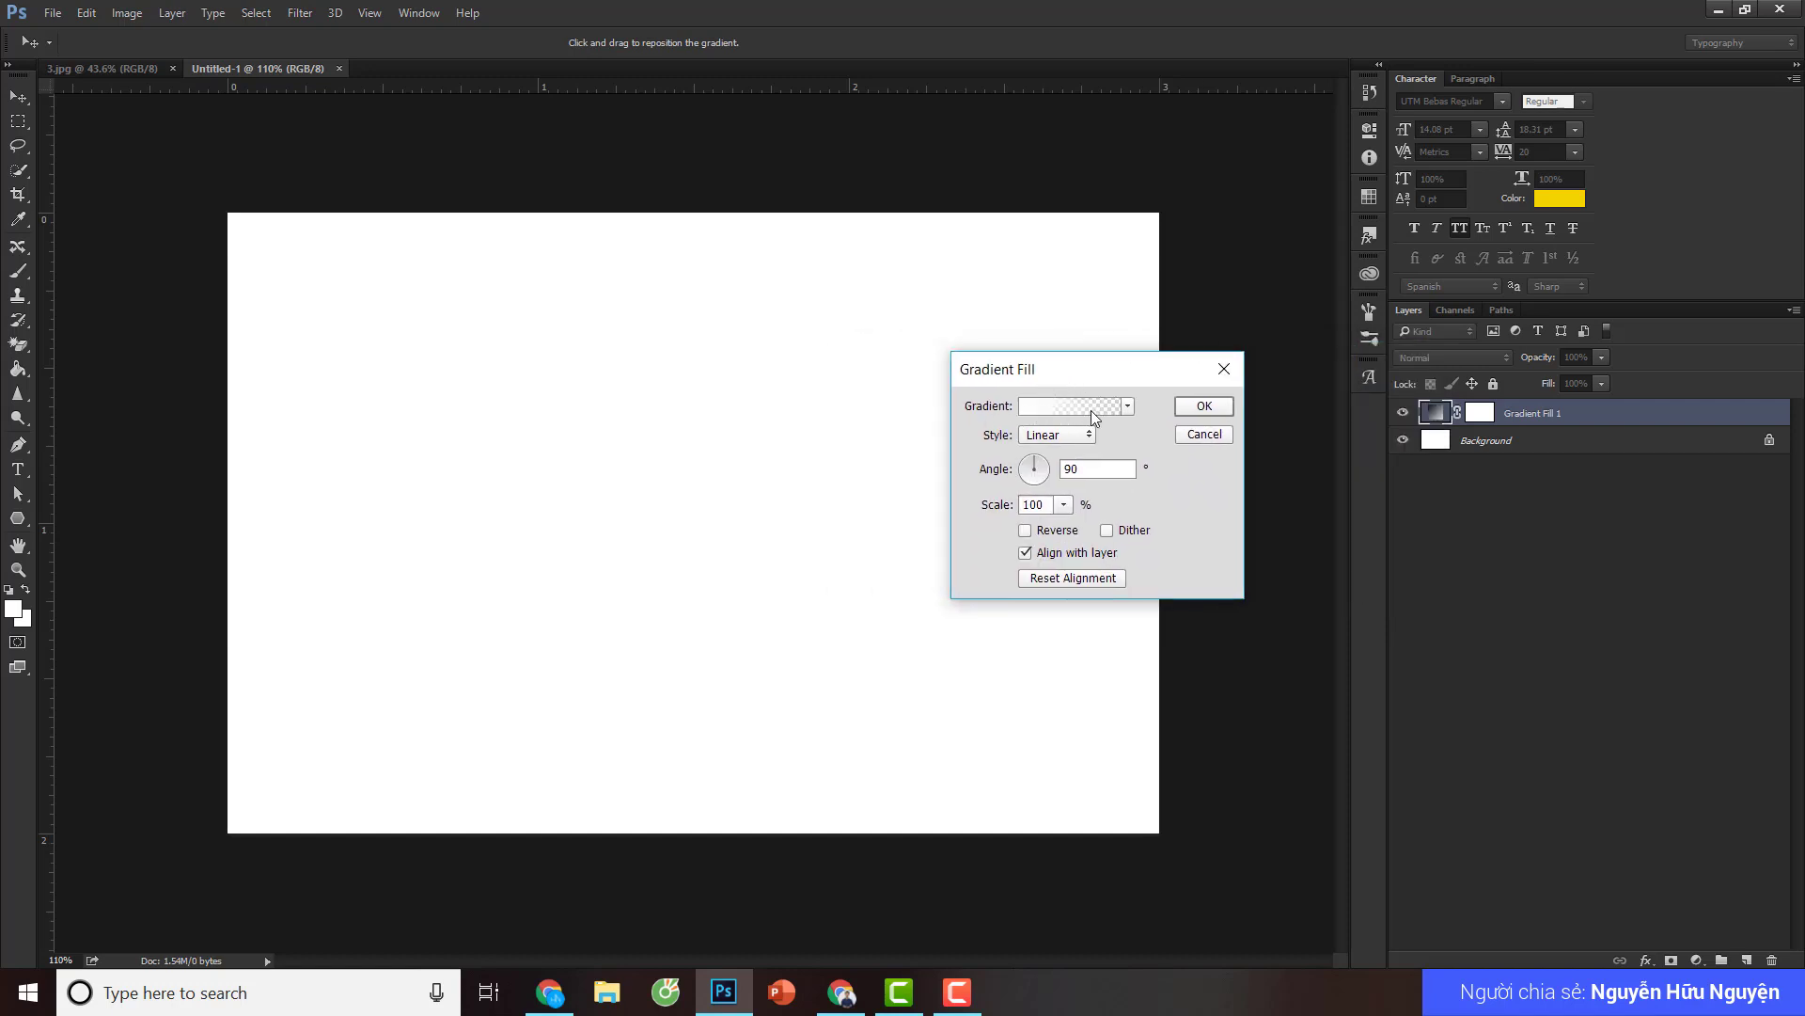
click(1063, 412)
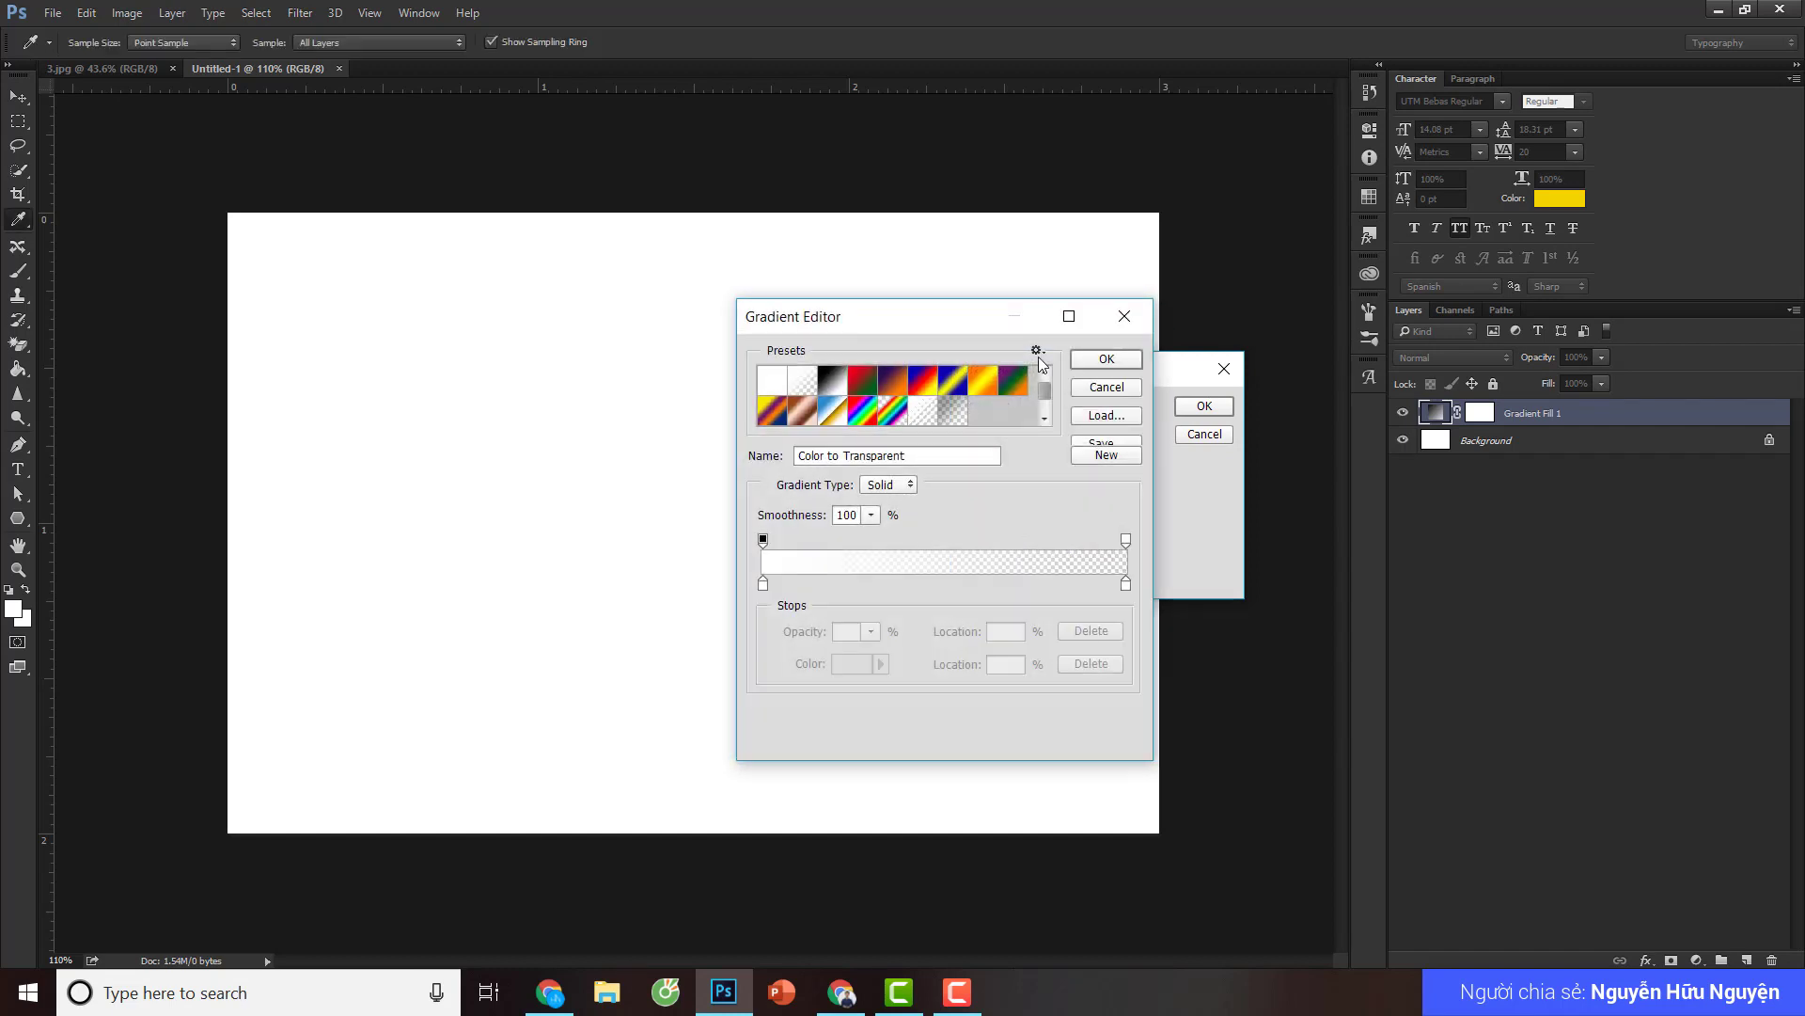
drag(940, 317, 1461, 296)
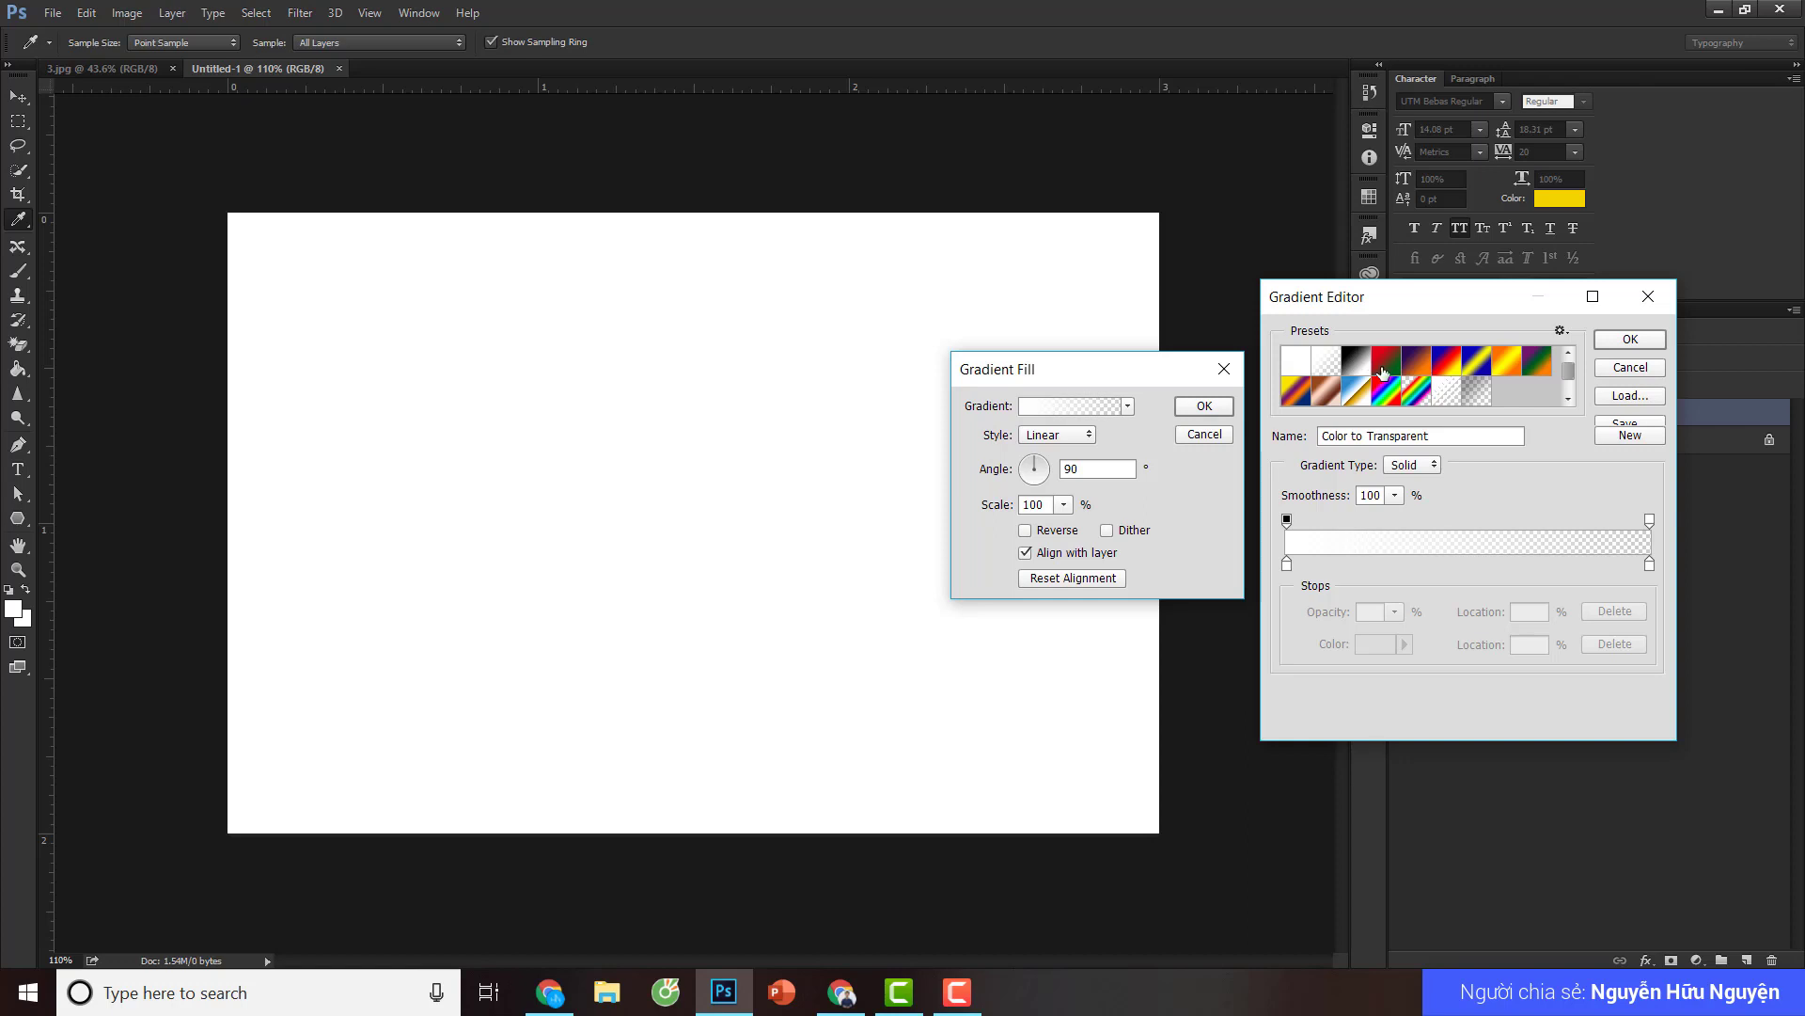
- Start from the Red, Green preset and recolour the left stop orange
click(1383, 365)
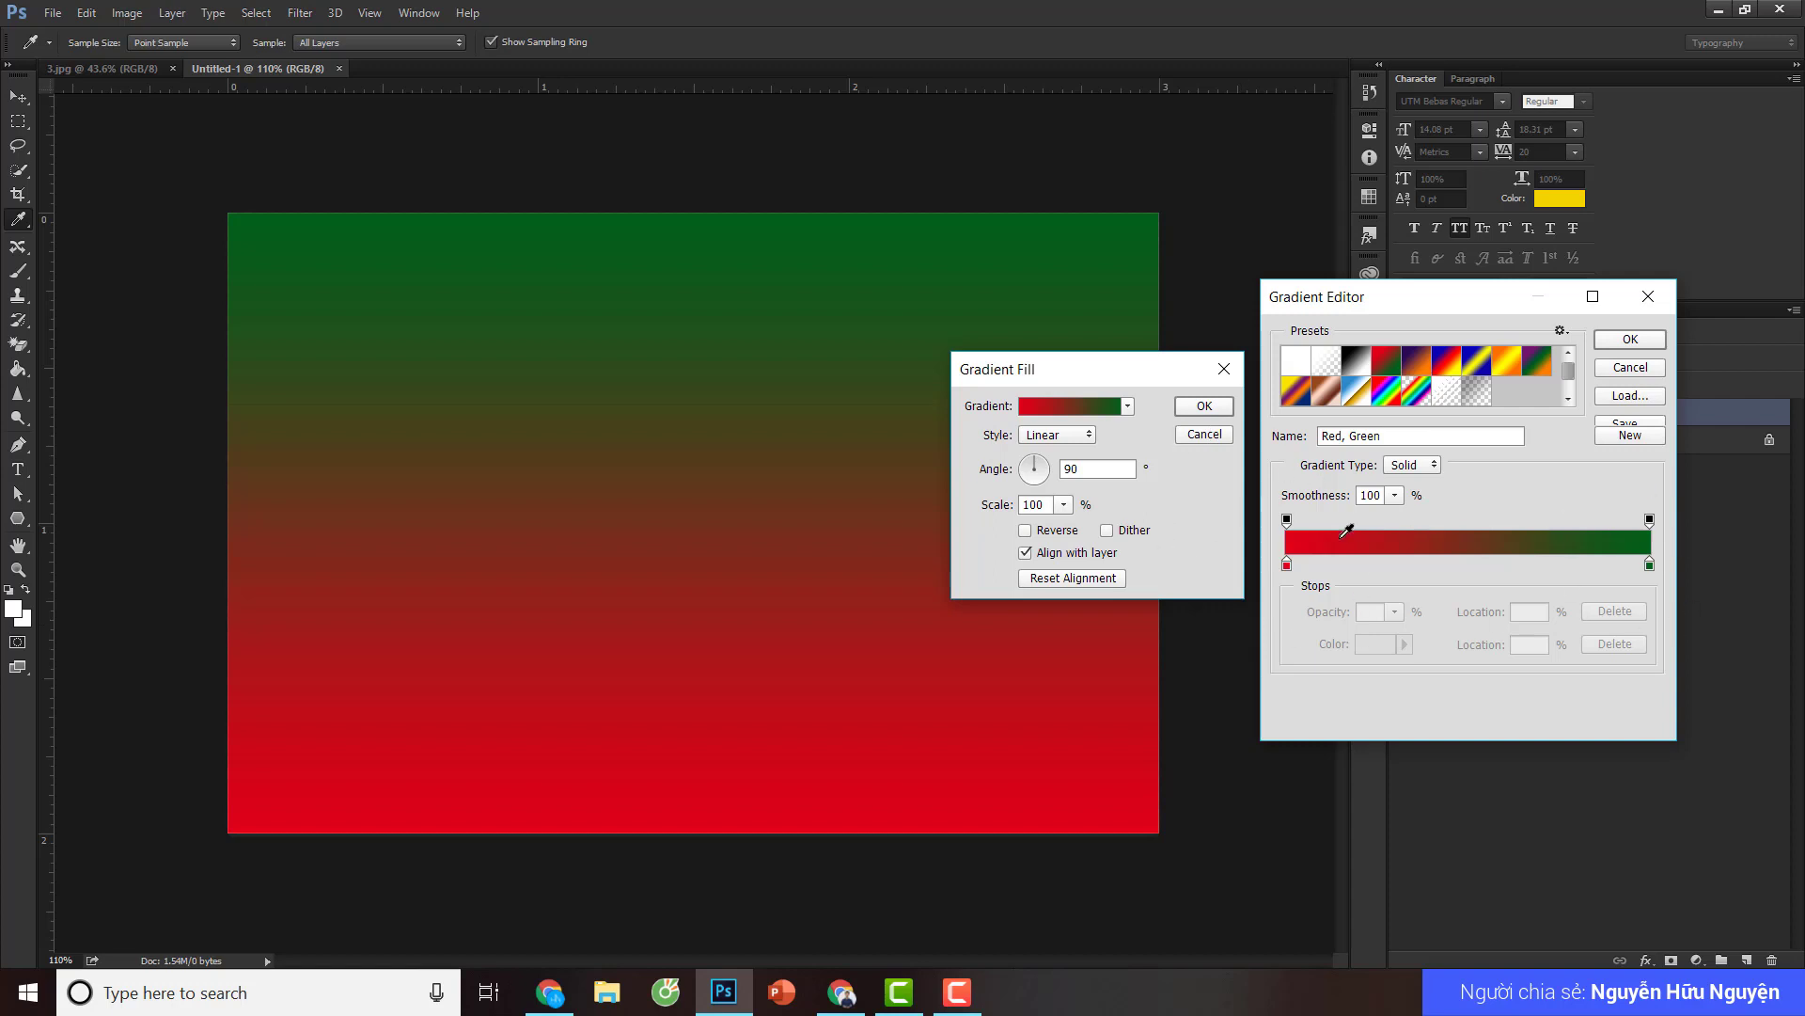
click(1288, 567)
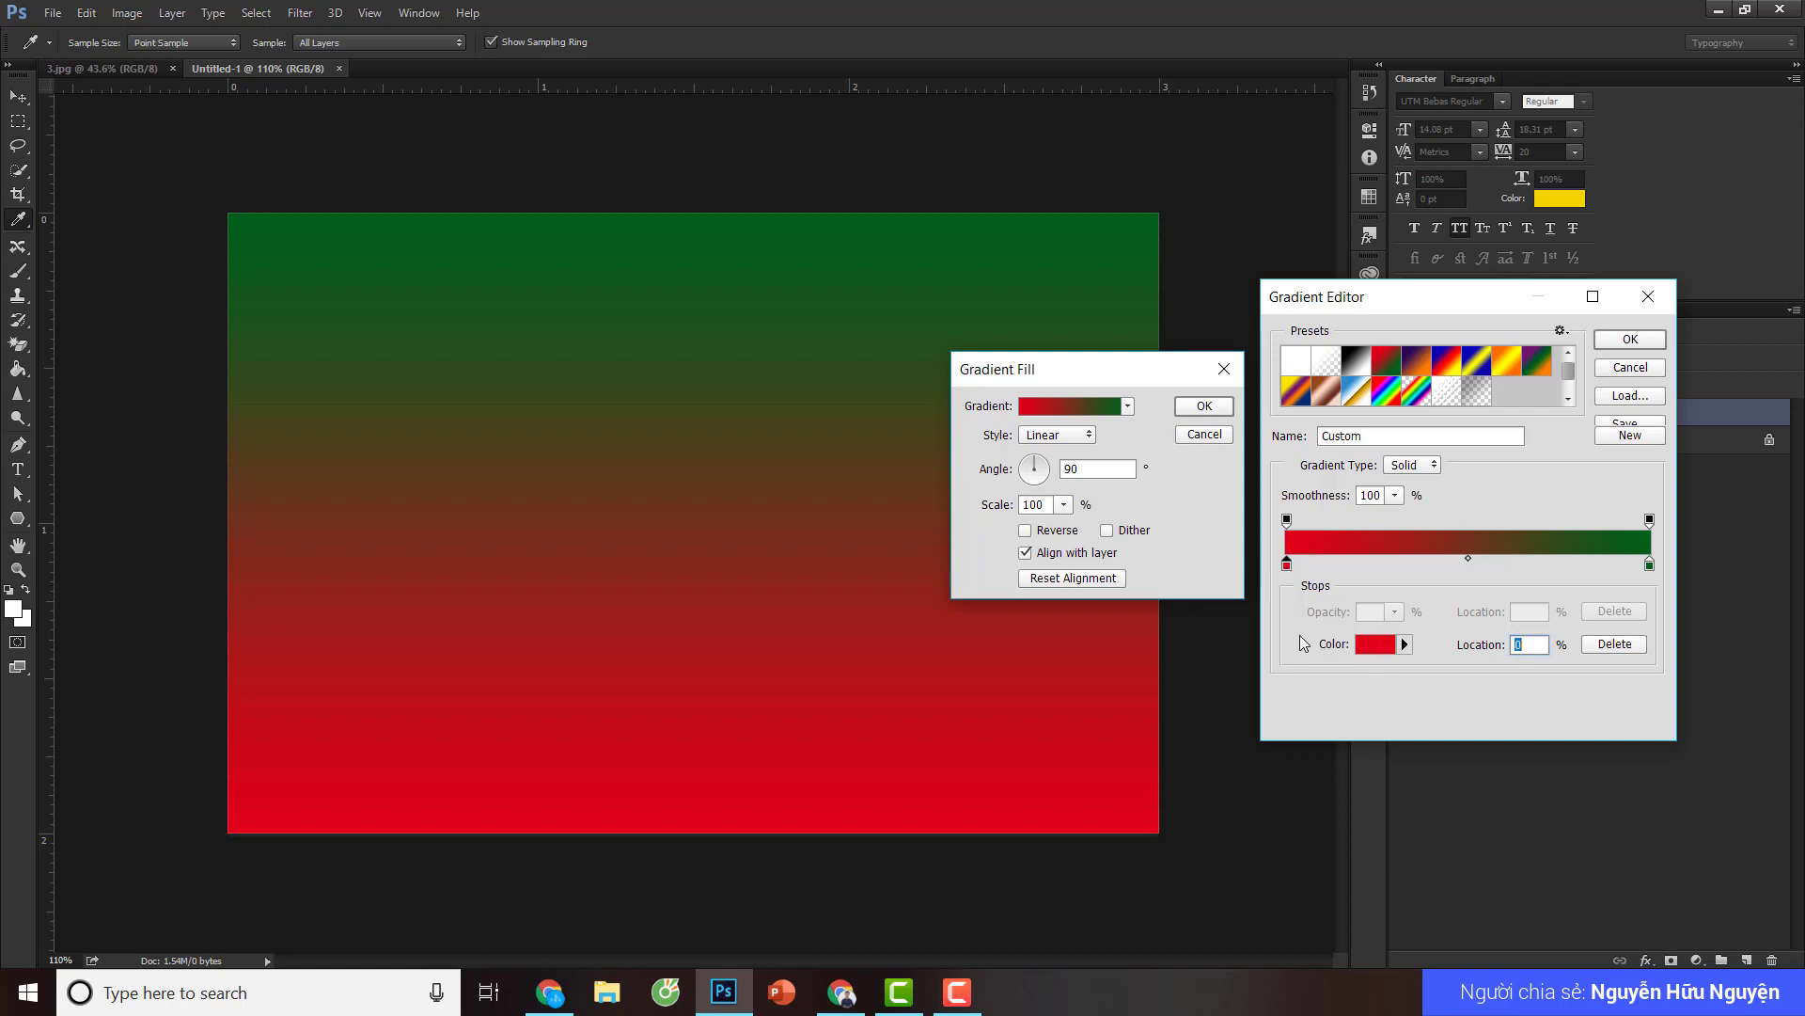
click(1375, 645)
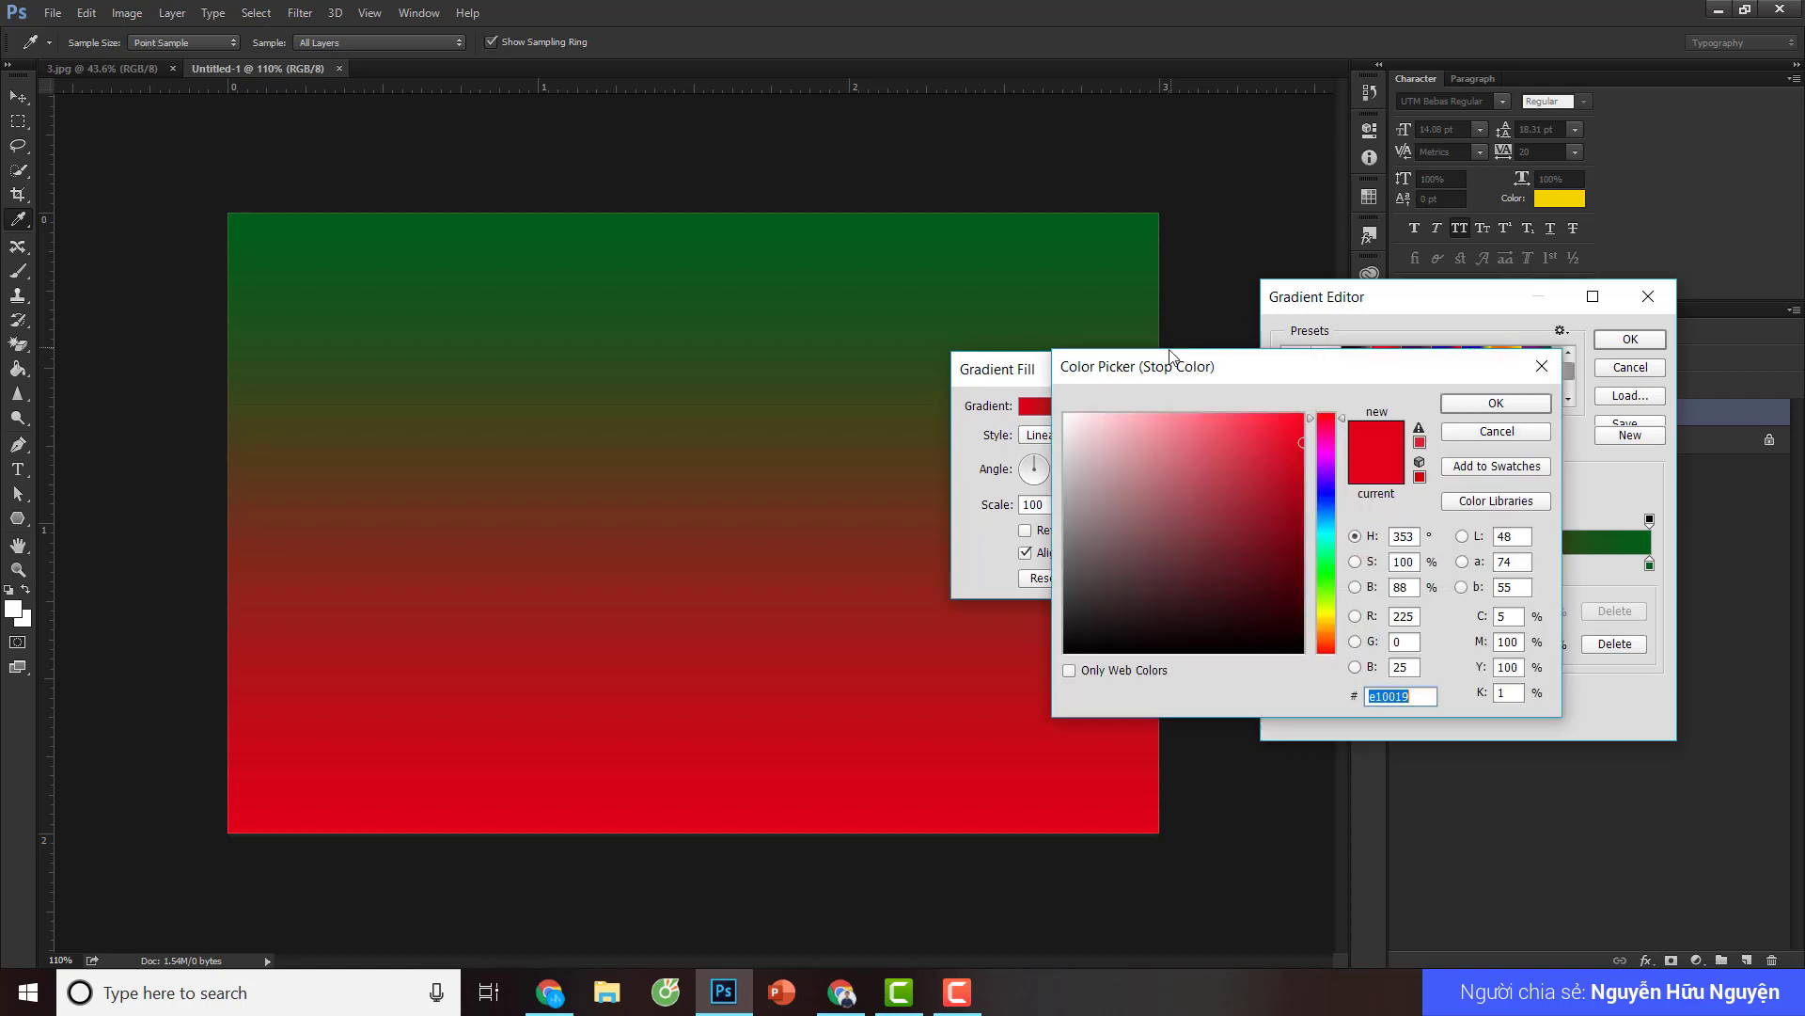
drag(1332, 643, 1331, 629)
click(1276, 454)
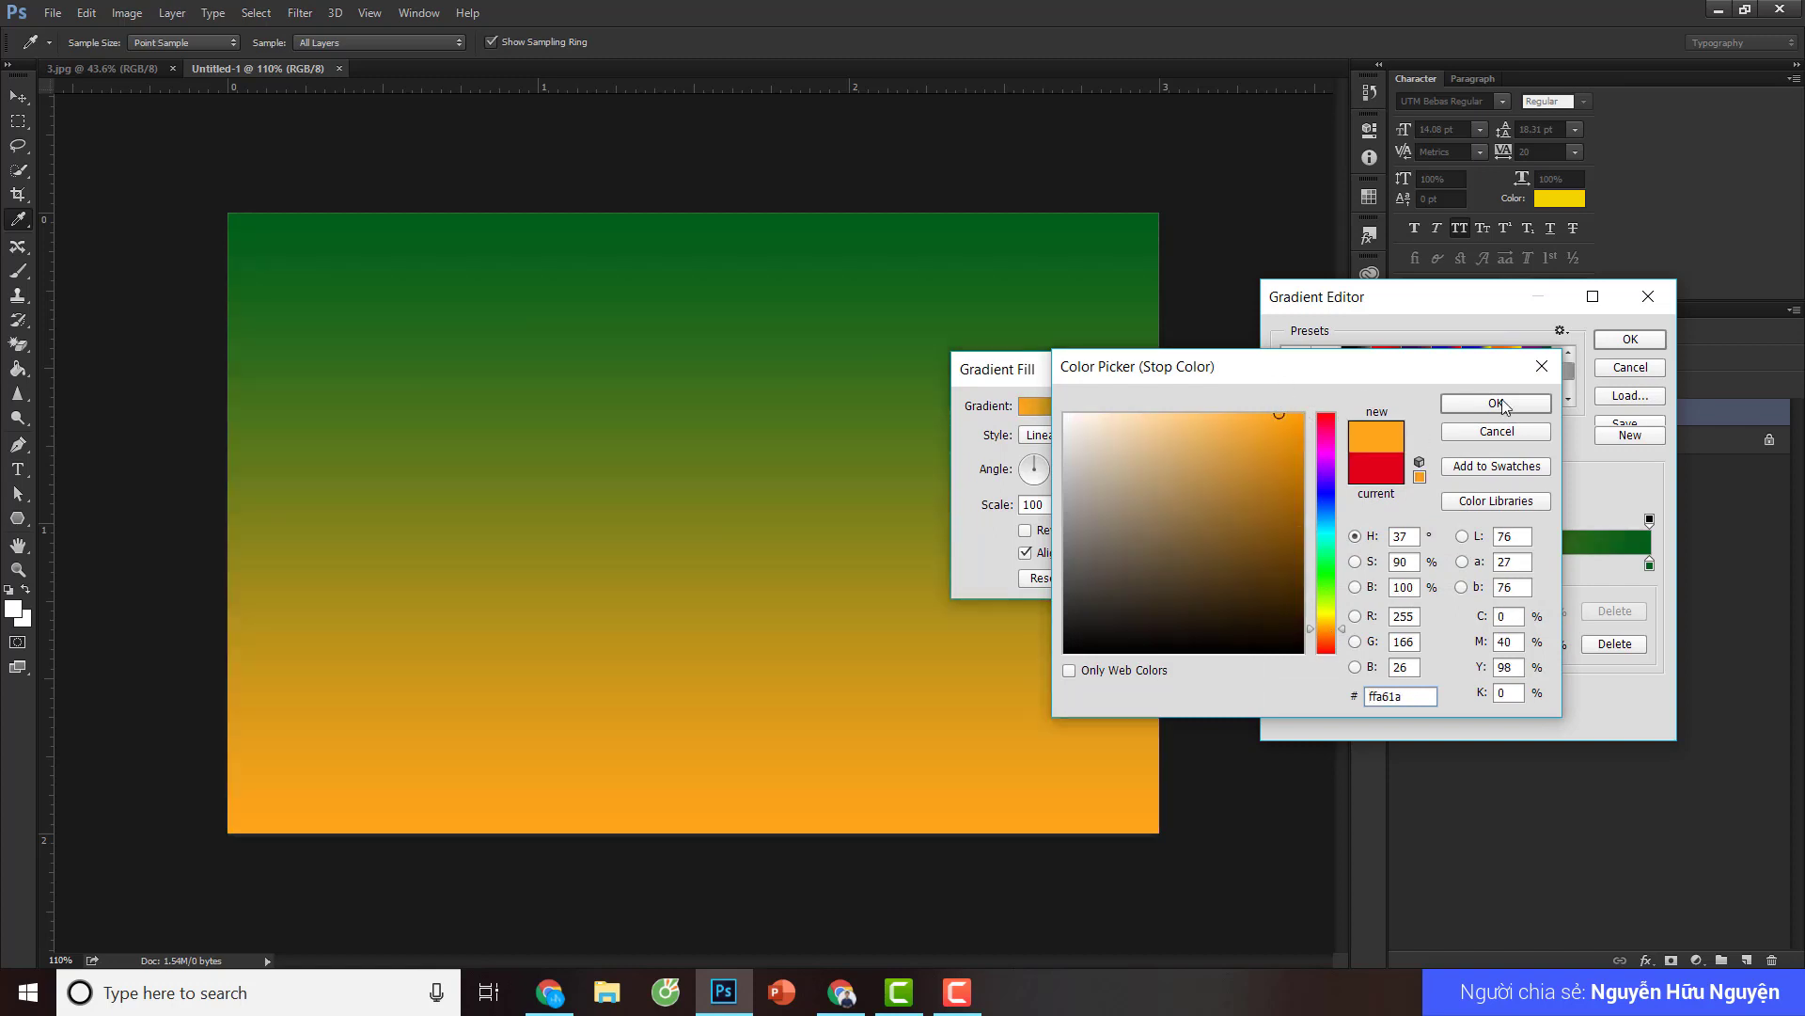
click(1496, 403)
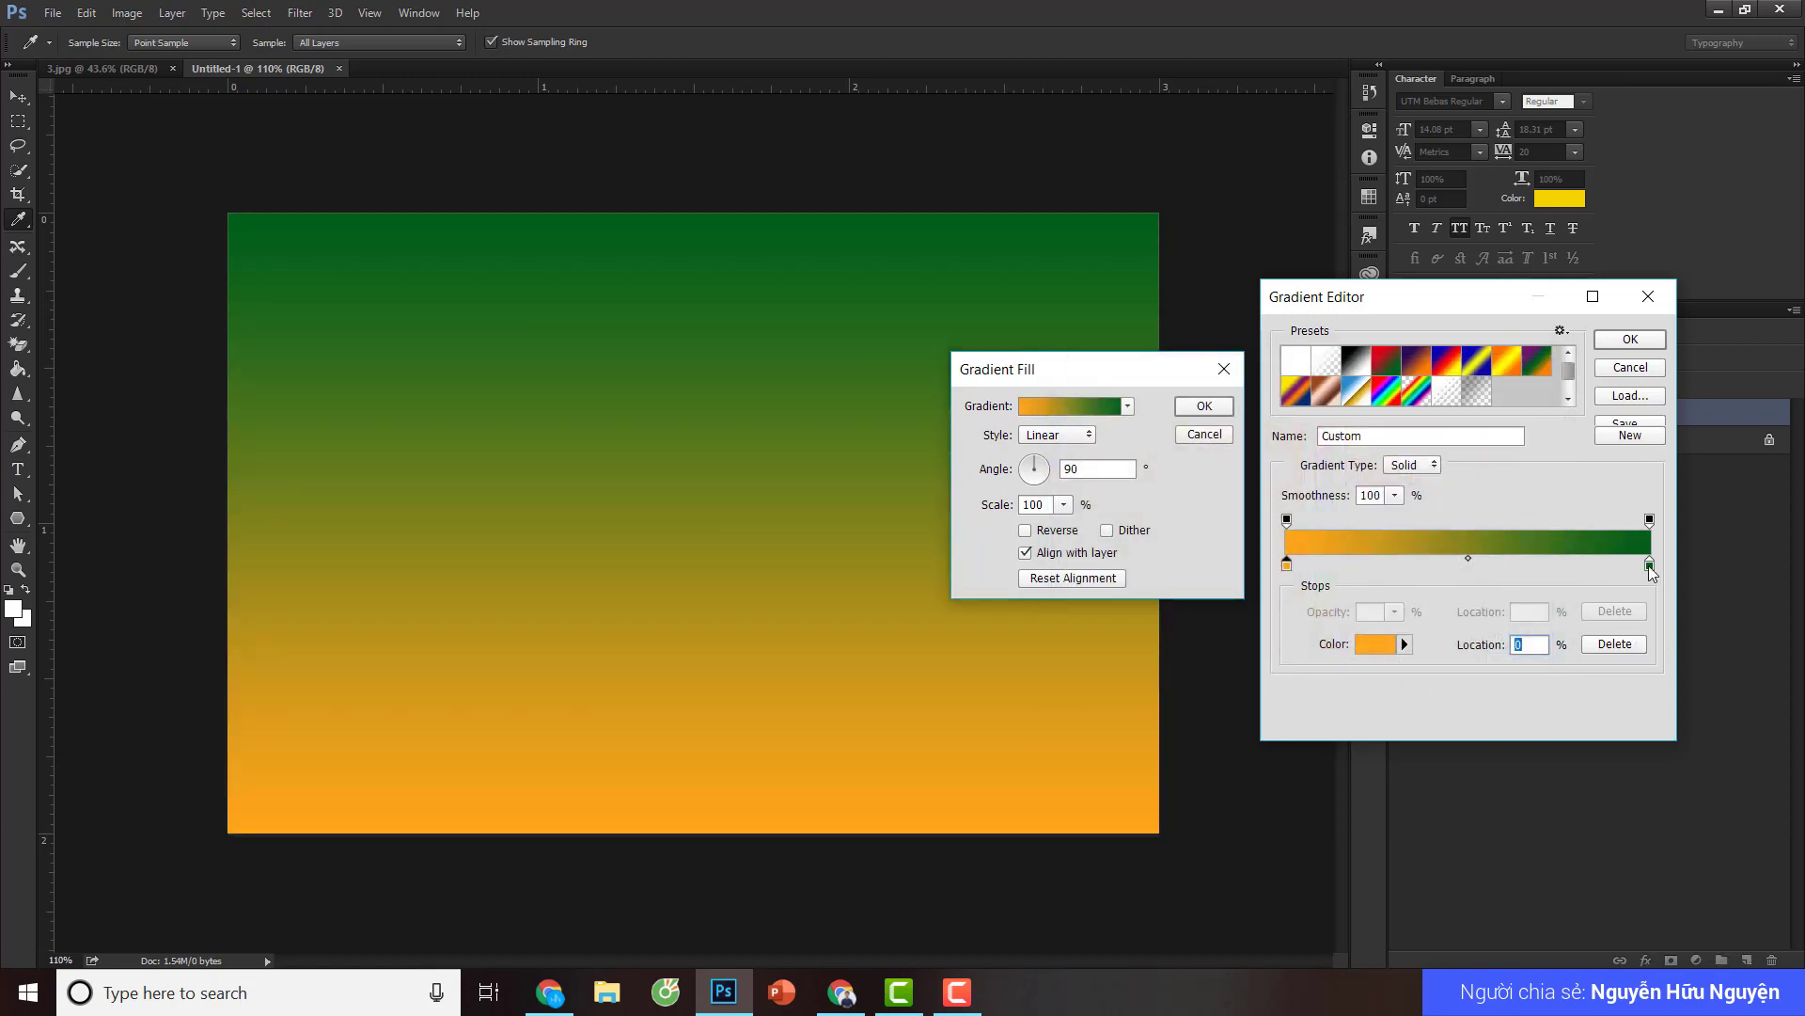
- Set the right stop to green and add a green stop near 43%
click(1649, 564)
click(1375, 645)
click(1287, 510)
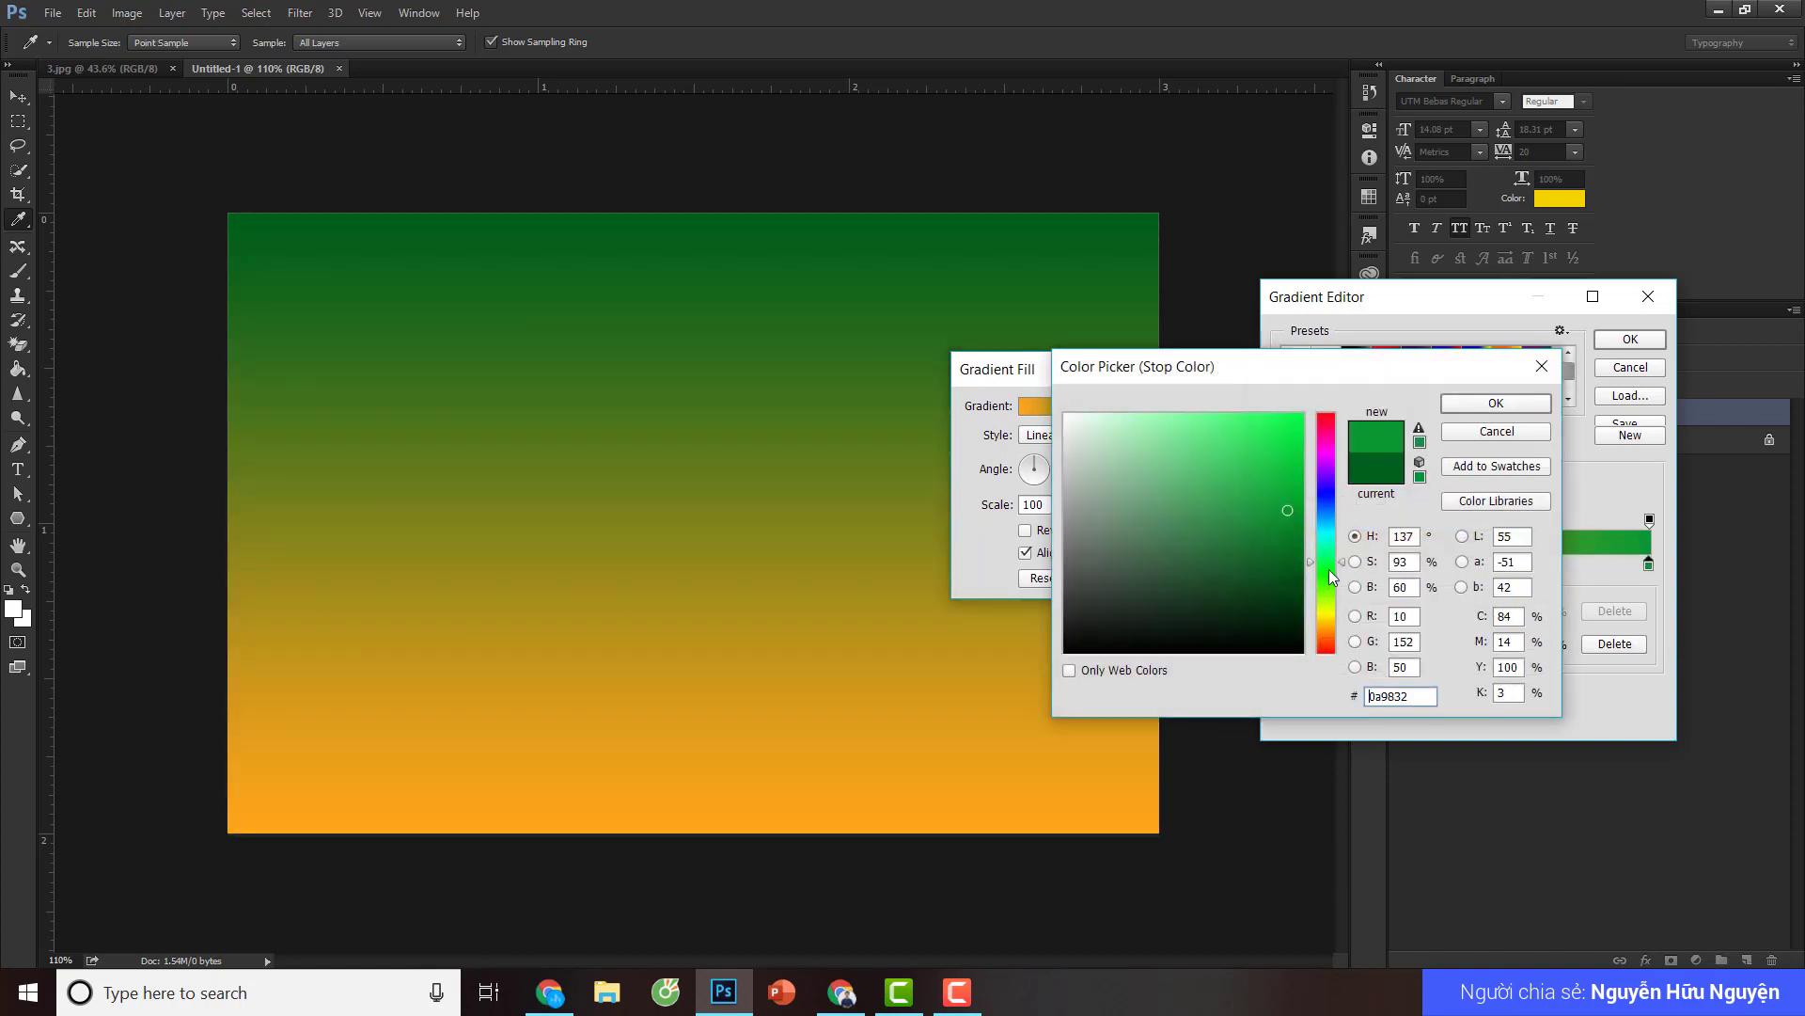
mouse_move(1287, 510)
mouse_down()
mouse_move(1080, 569)
mouse_move(1266, 480)
mouse_move(1293, 532)
mouse_up()
click(1290, 513)
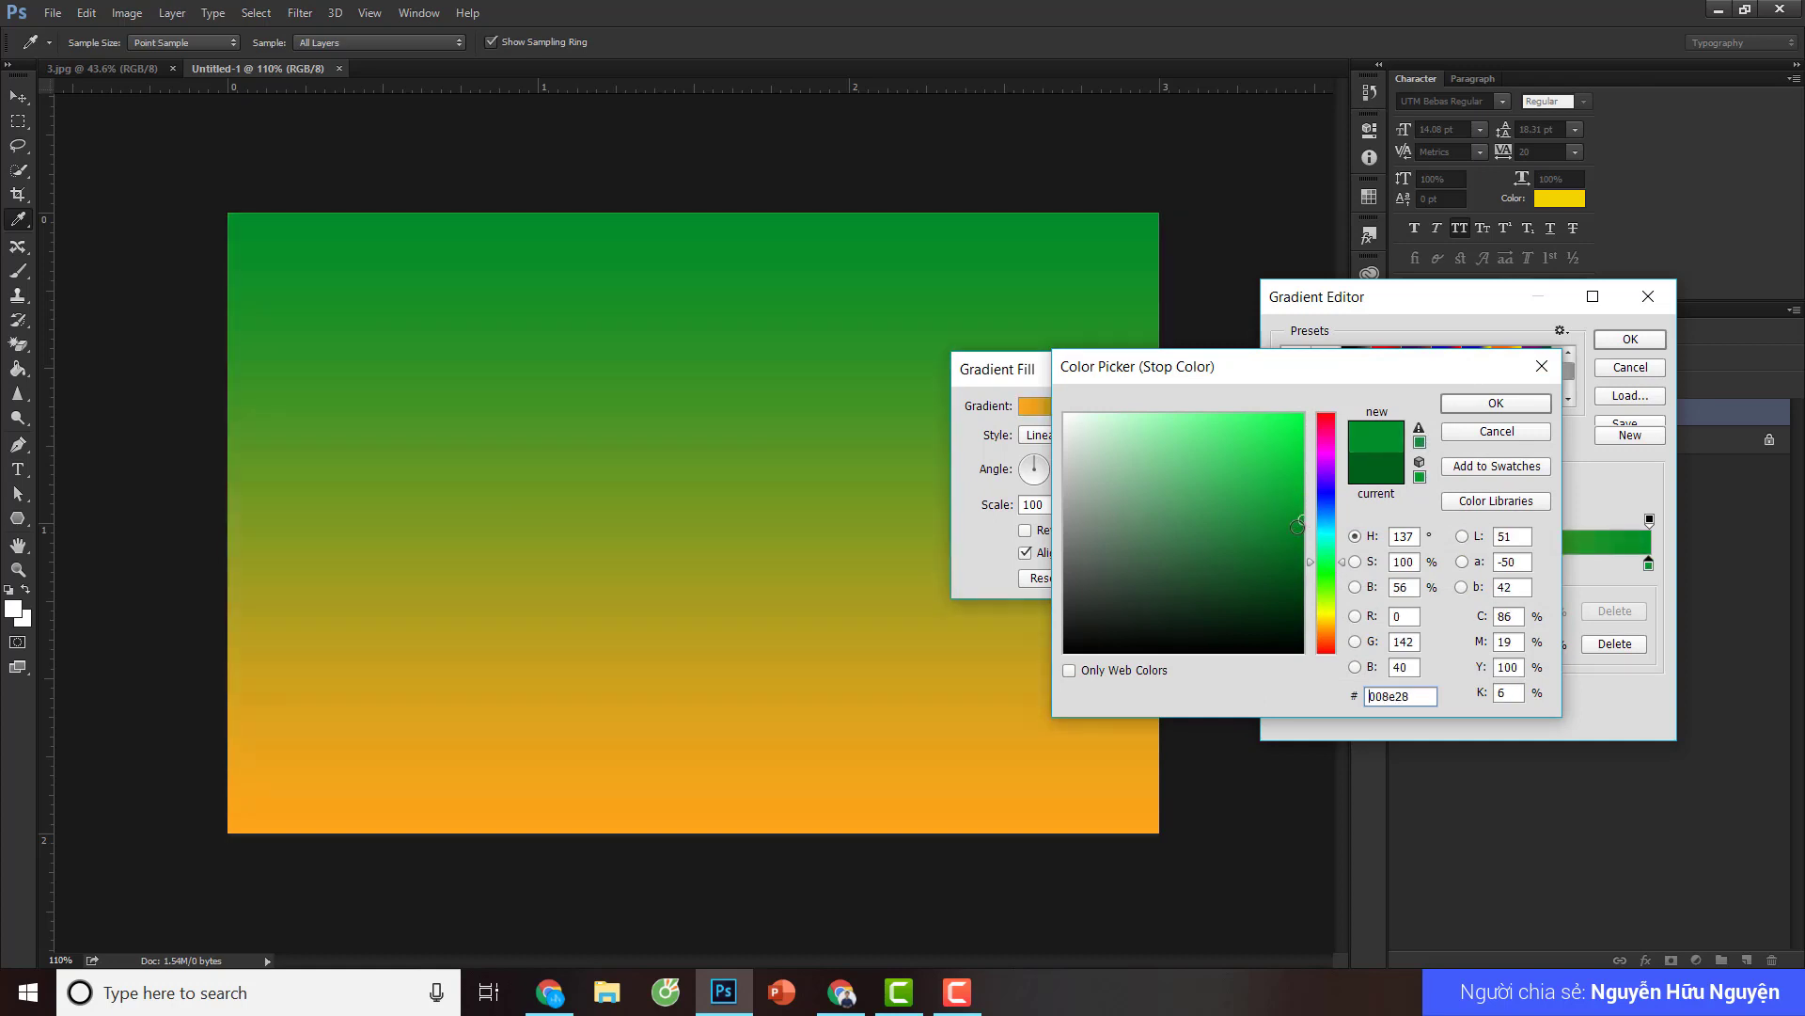
click(1491, 404)
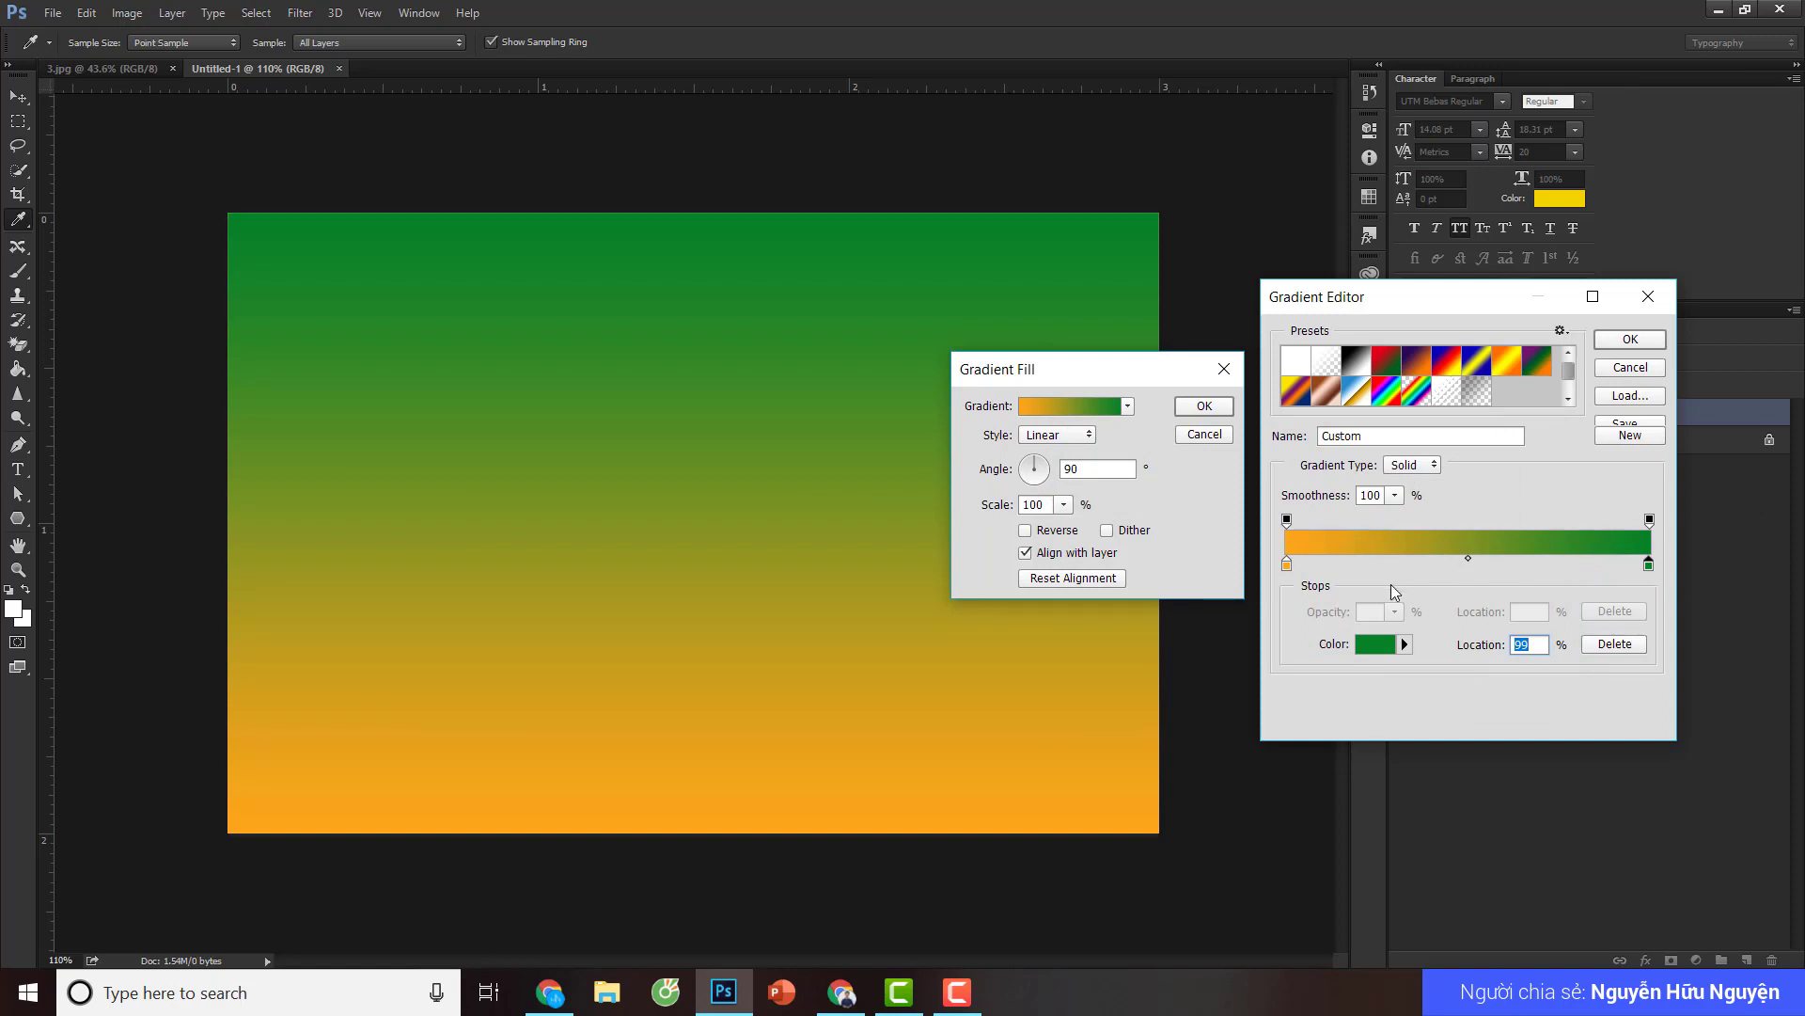
click(1439, 564)
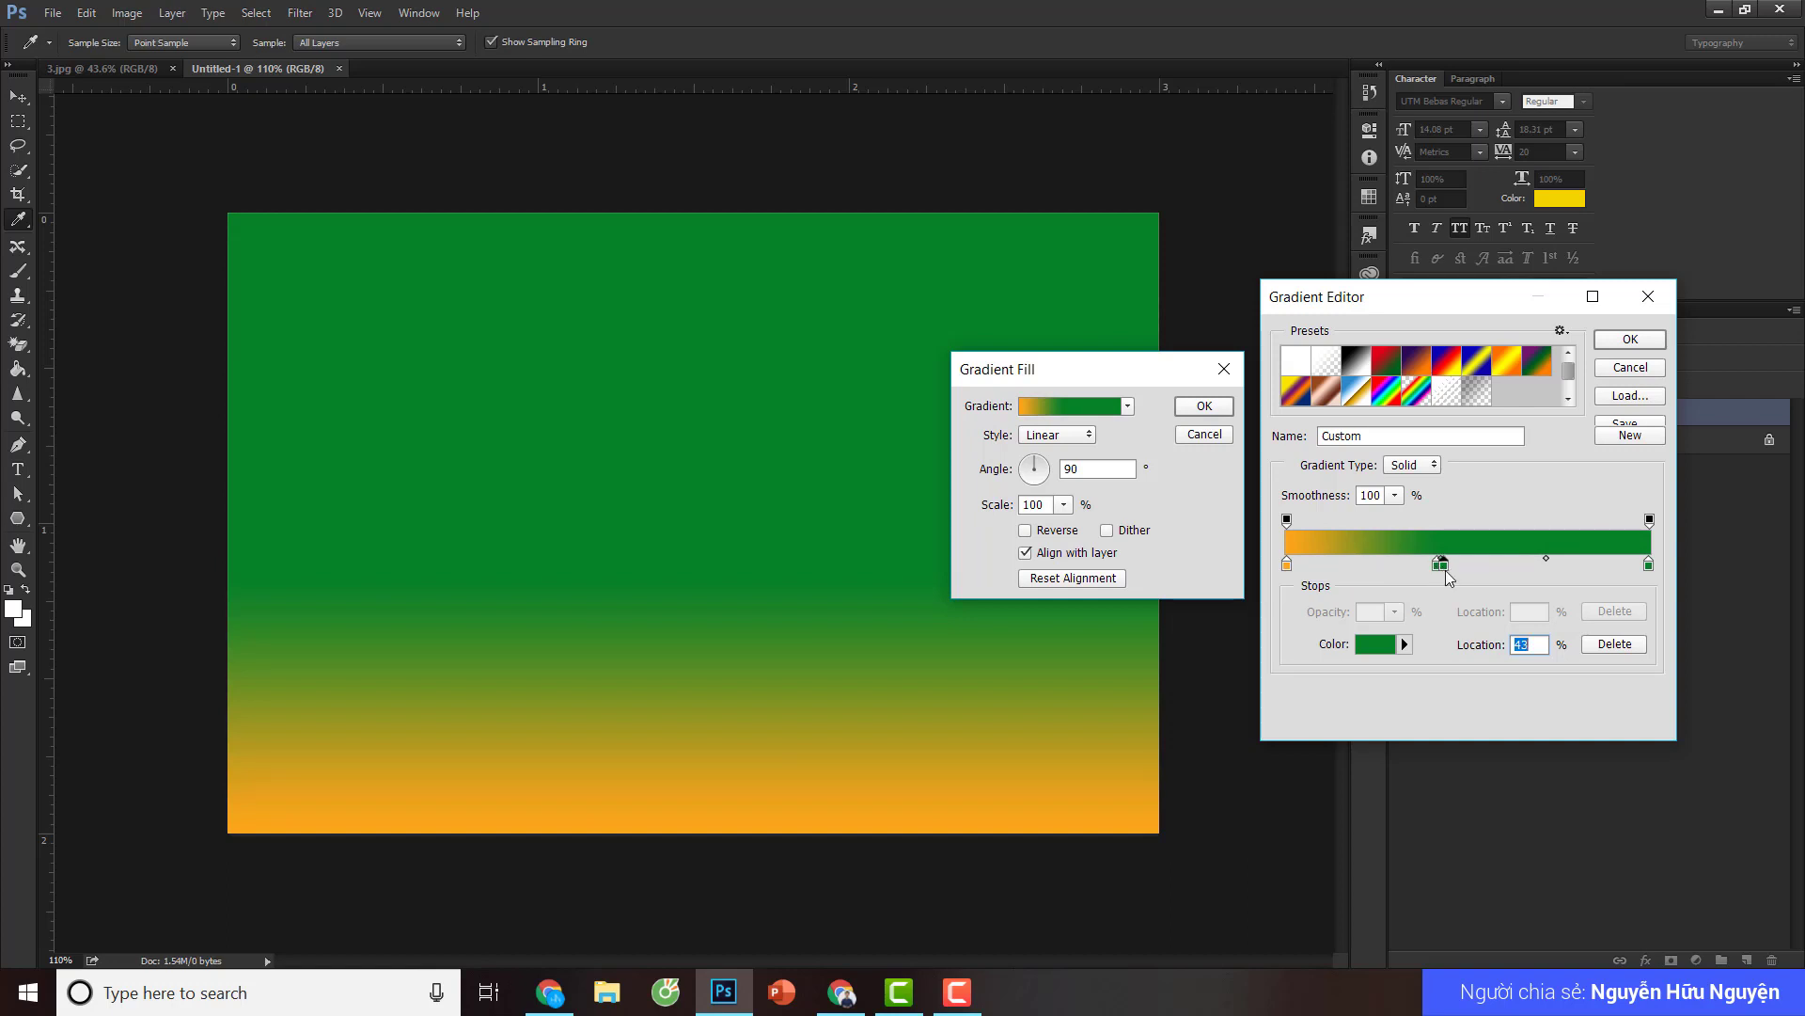
- Rework the middle stops, leaving a single green stop at 49%
click(1498, 565)
click(1613, 644)
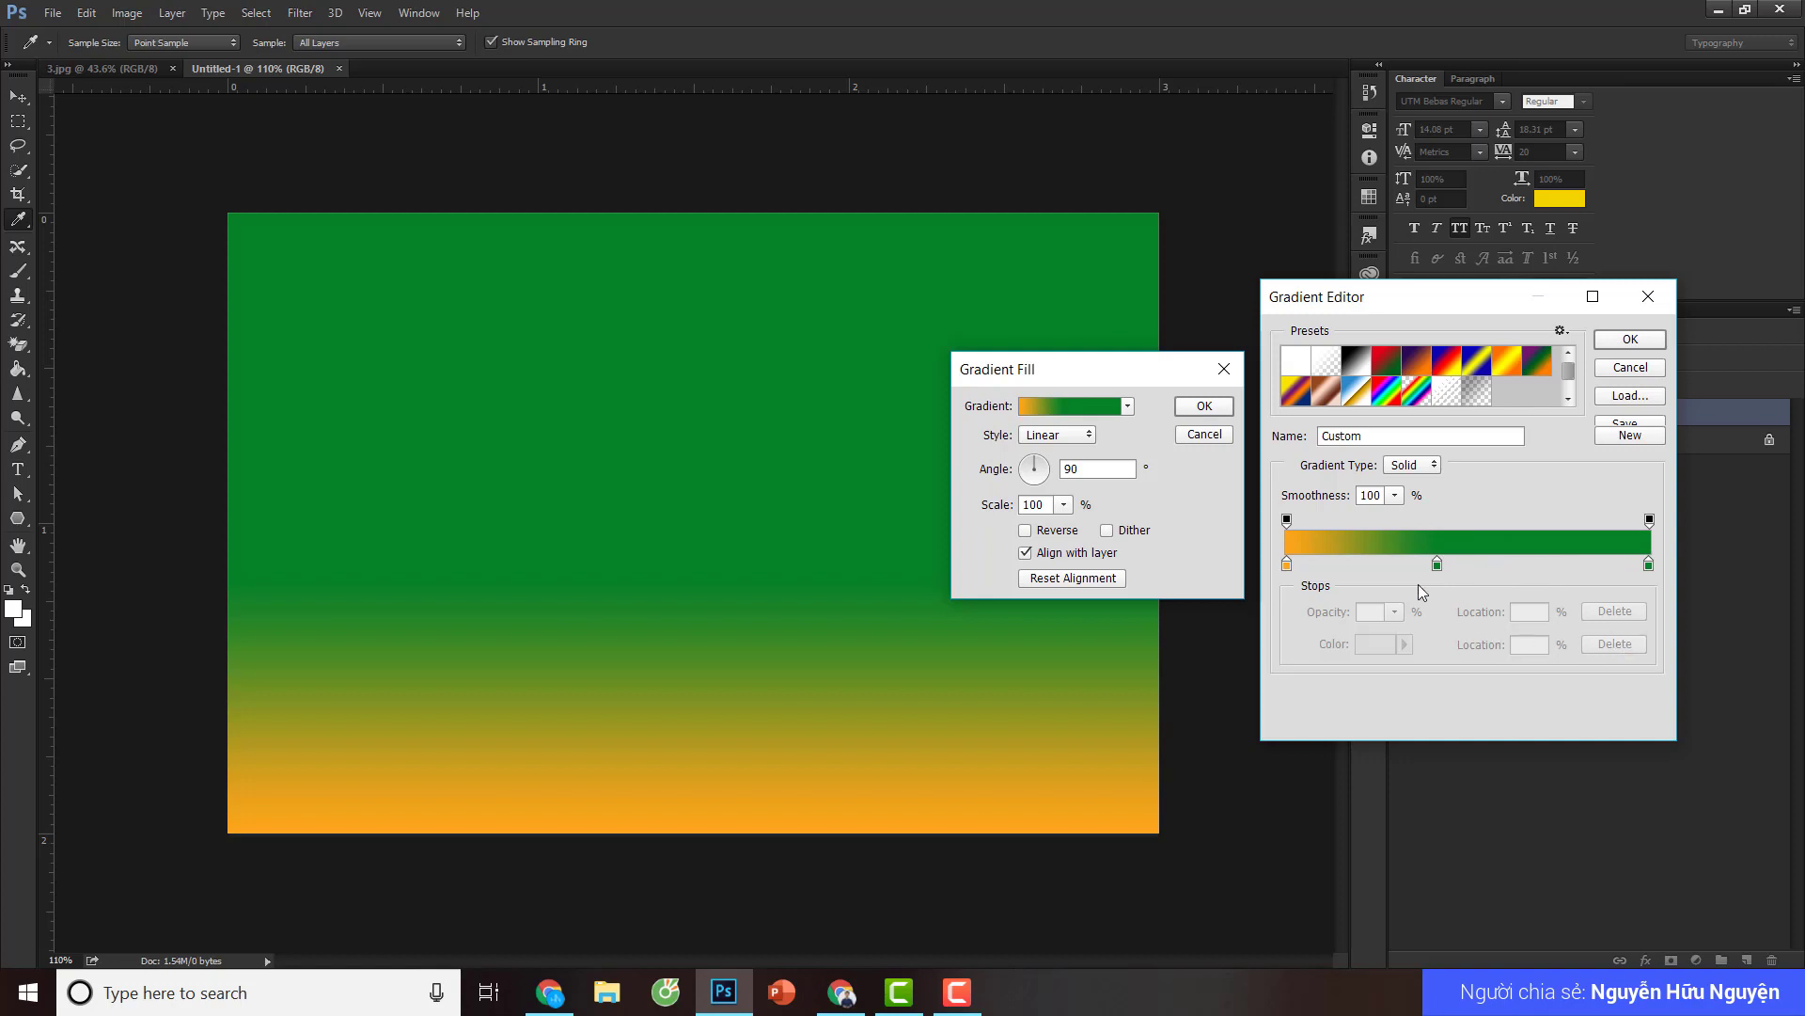
click(1437, 564)
click(1633, 644)
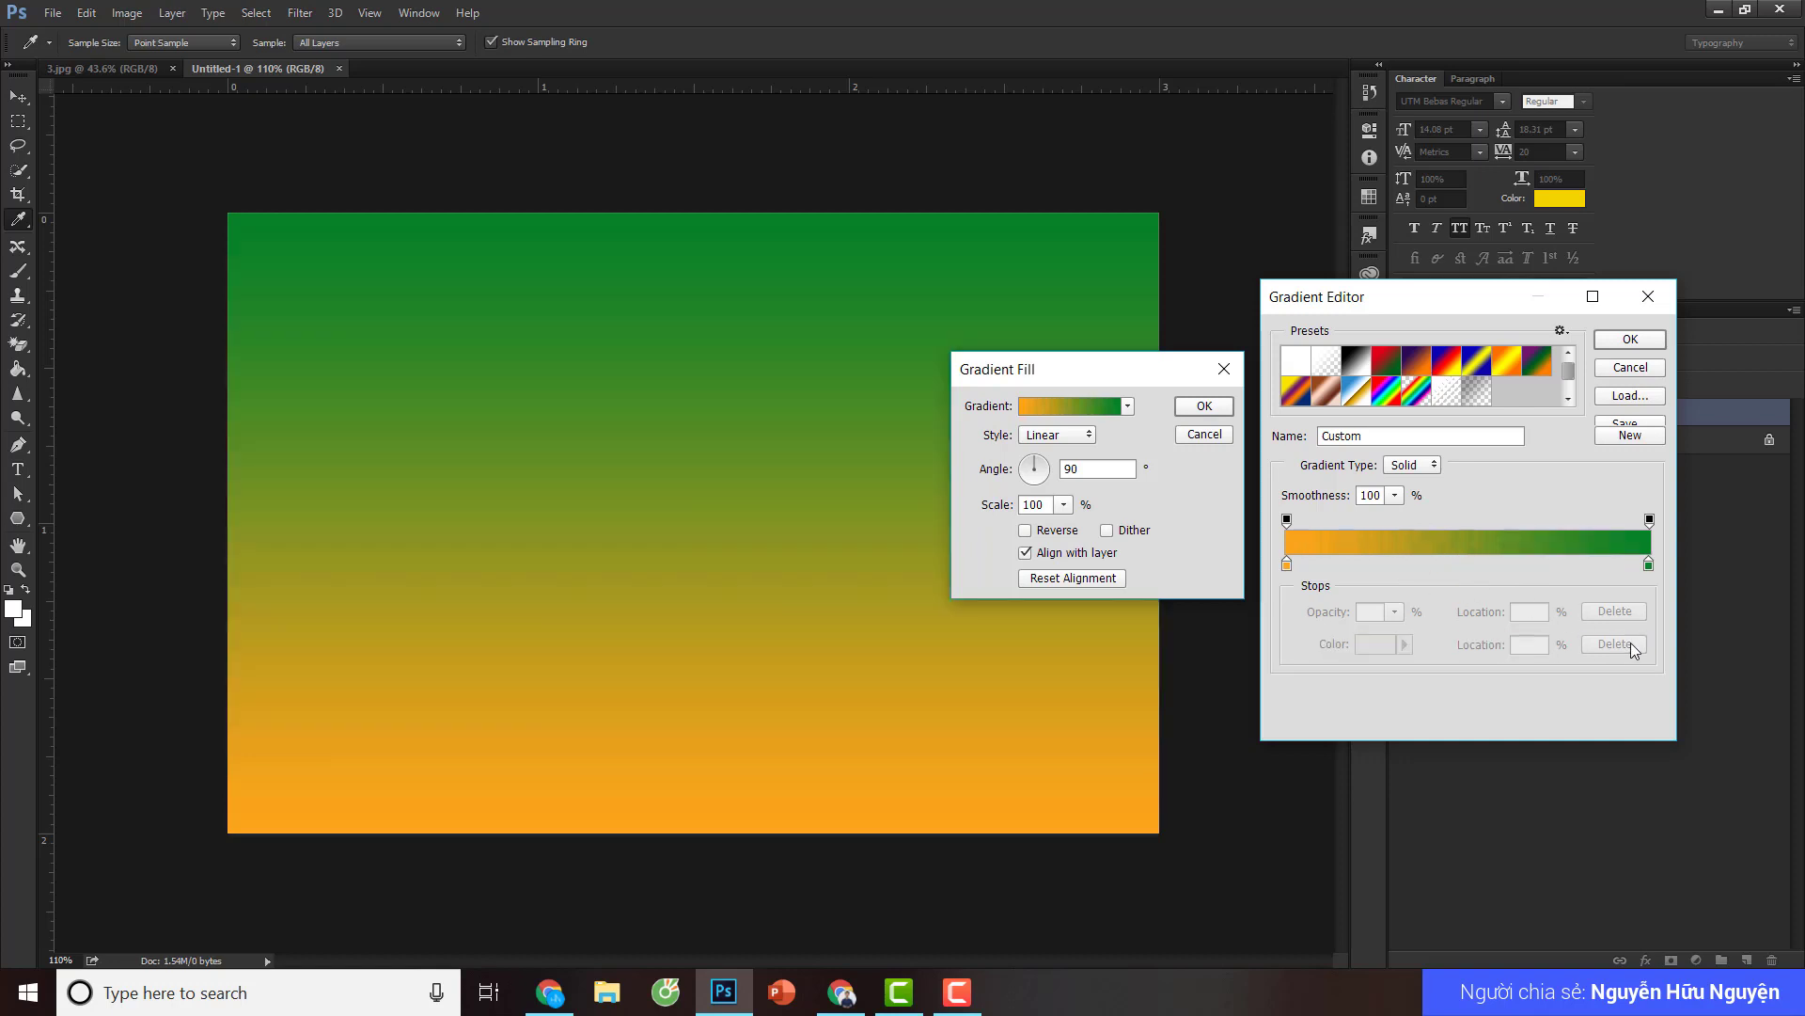
drag(1476, 564, 1568, 624)
click(1481, 564)
drag(1519, 564, 1463, 564)
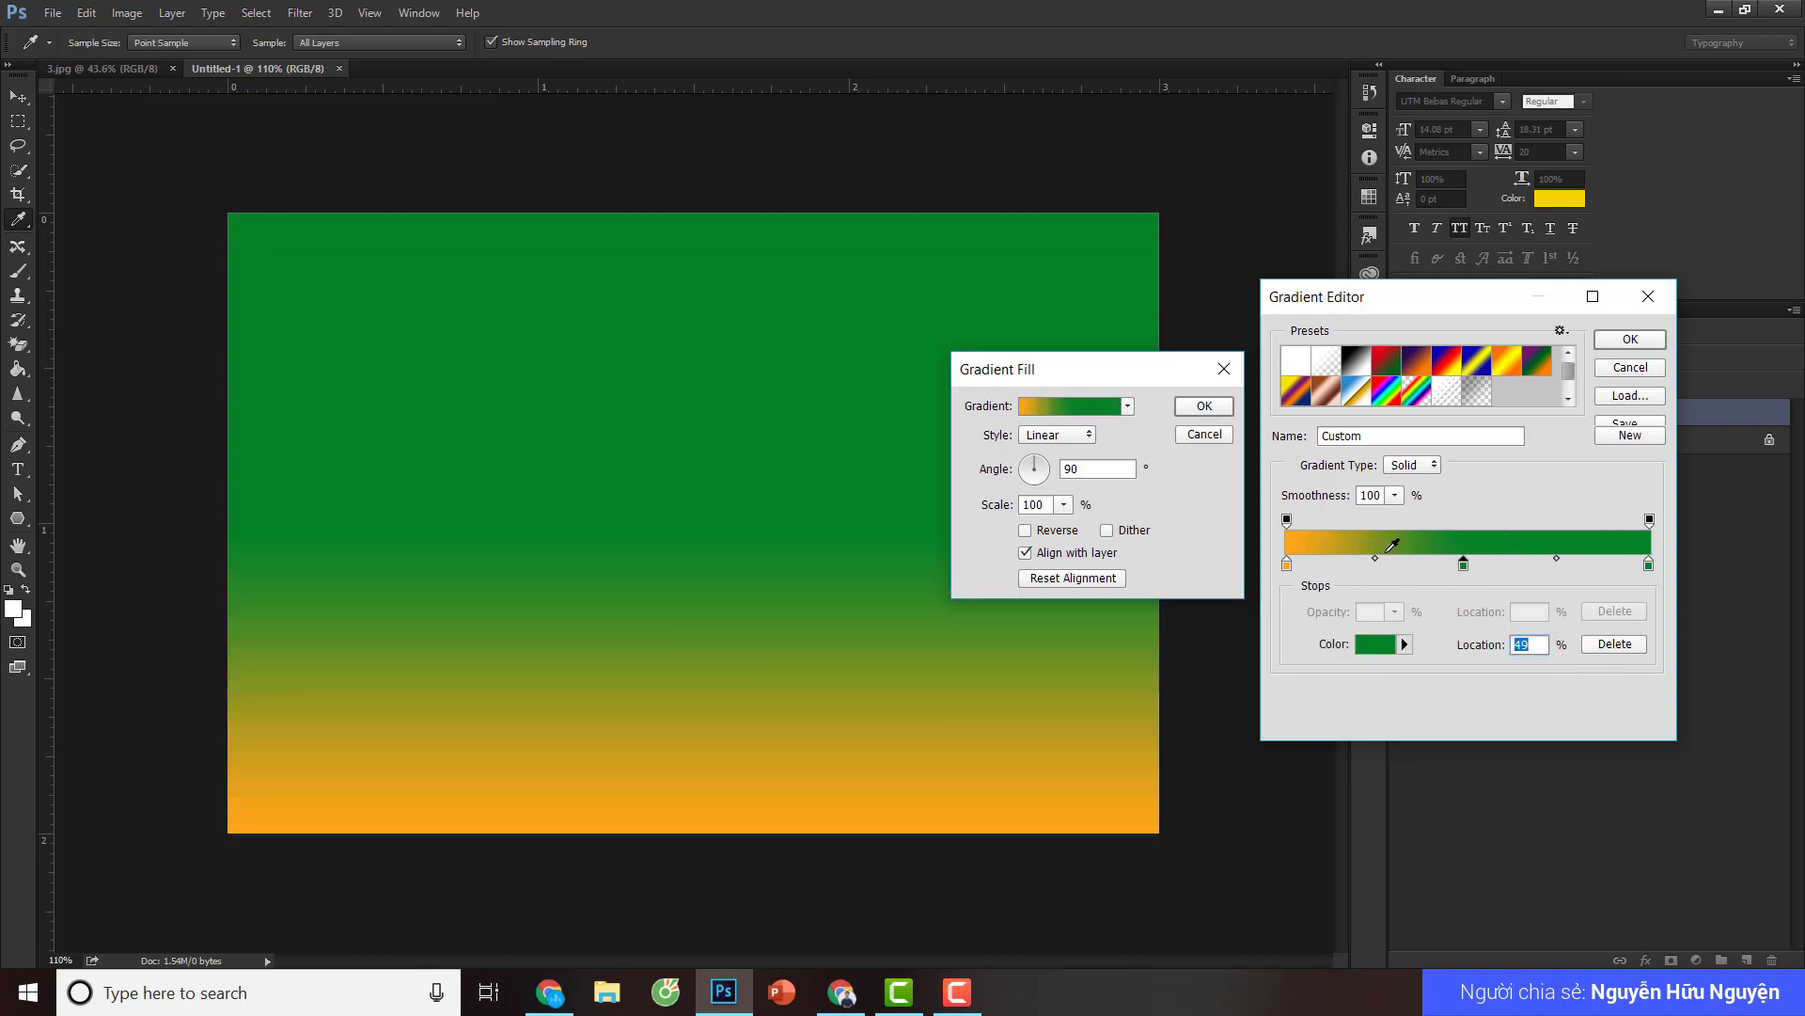
- Delete the middle green stop, move the blend midpoint to about 62%, and switch to Chrome
mouse_move(1375, 560)
mouse_down()
mouse_move(1402, 561)
mouse_move(1343, 564)
mouse_move(1429, 556)
mouse_up()
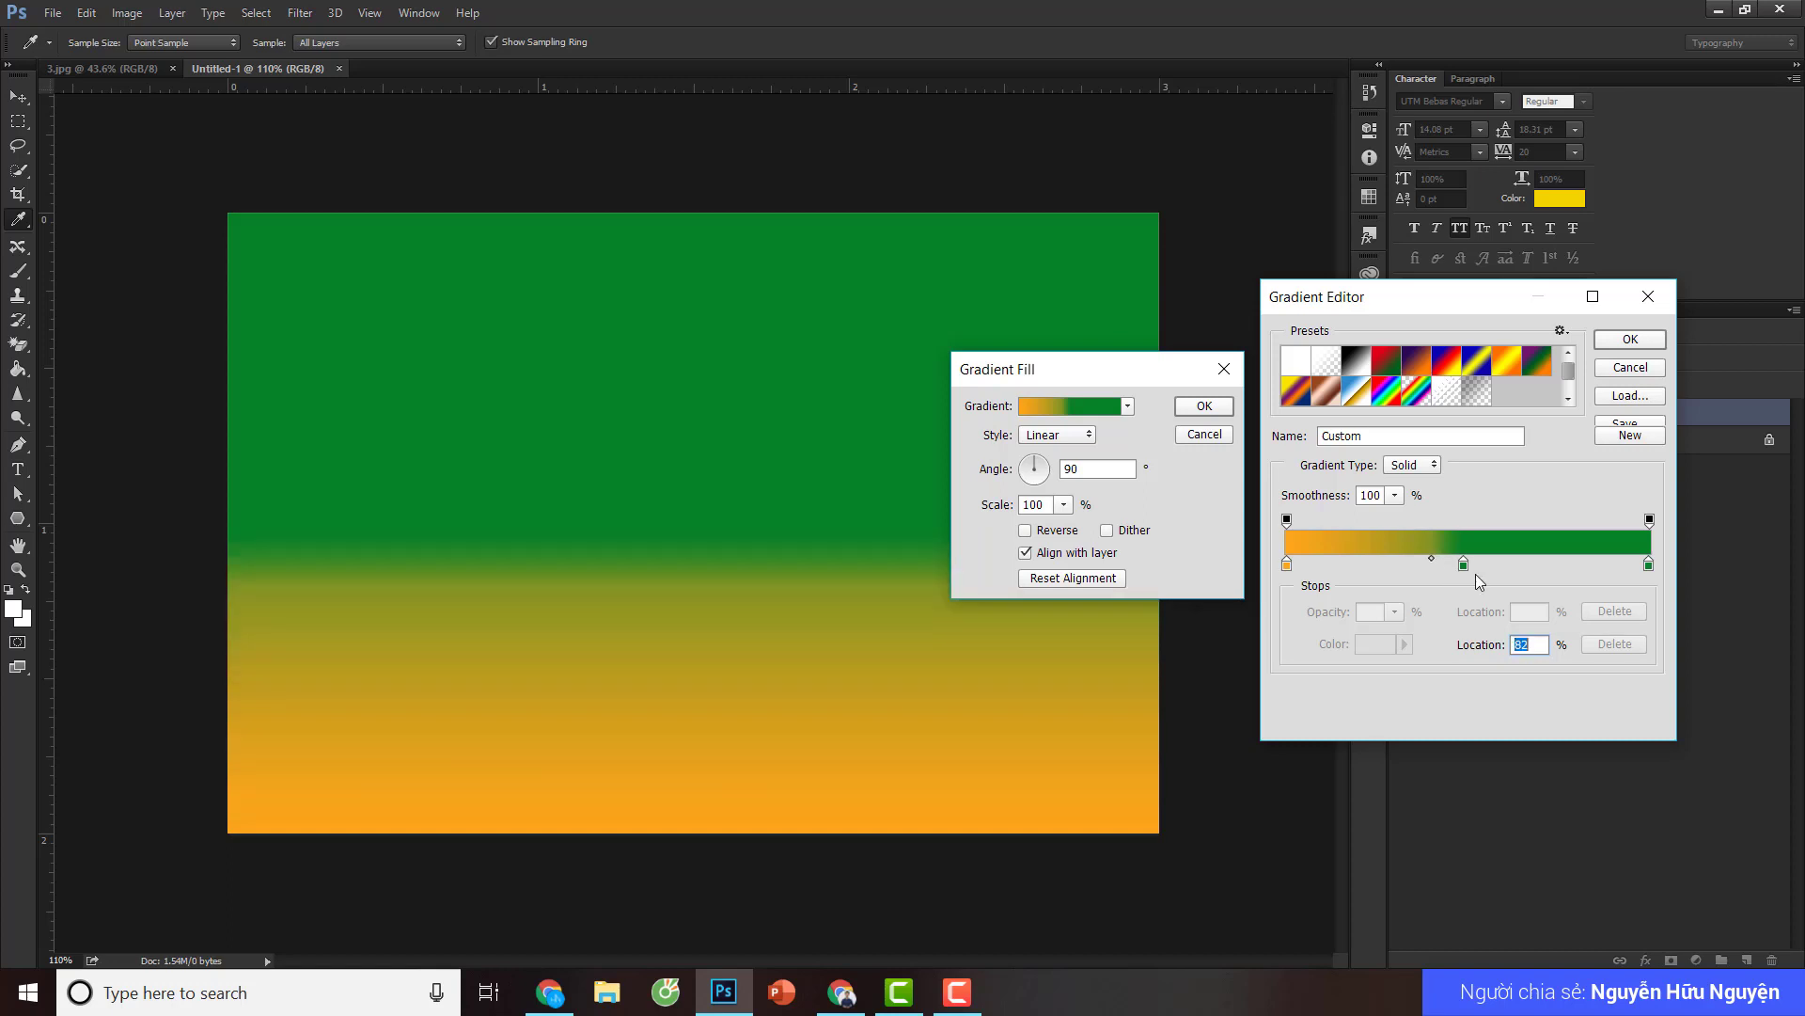
click(1463, 564)
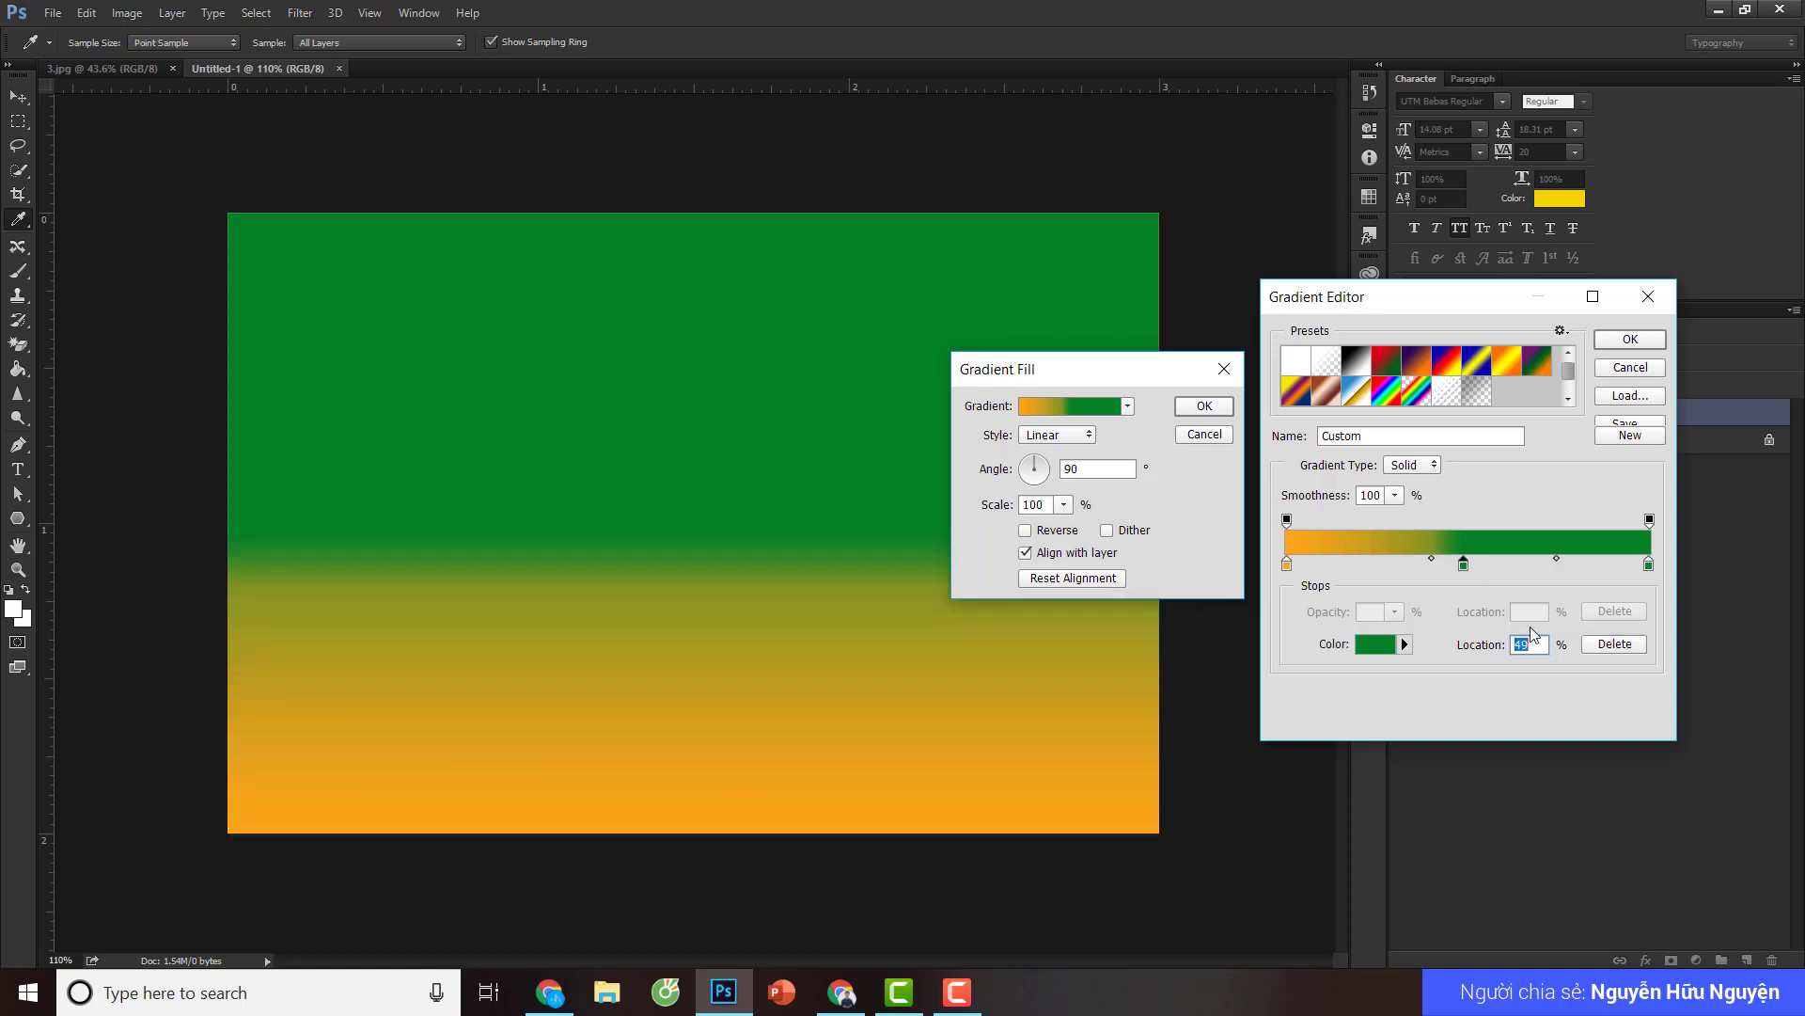
click(1614, 644)
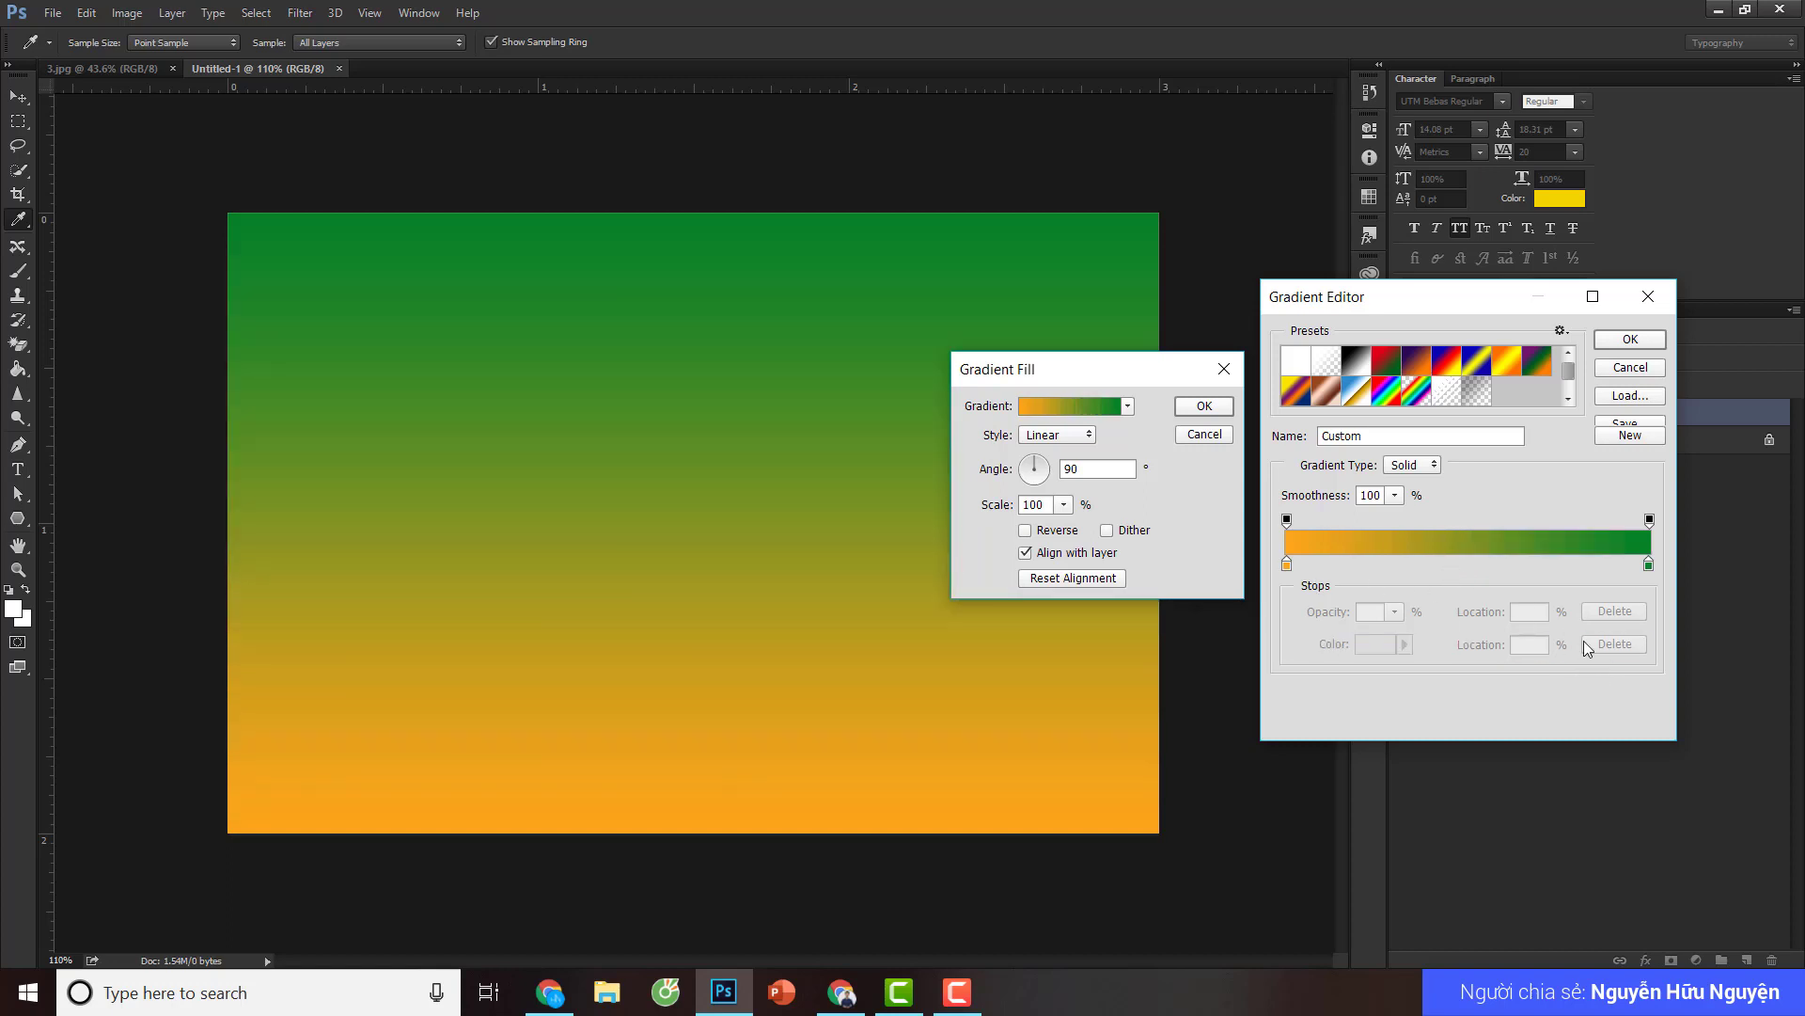
click(1286, 565)
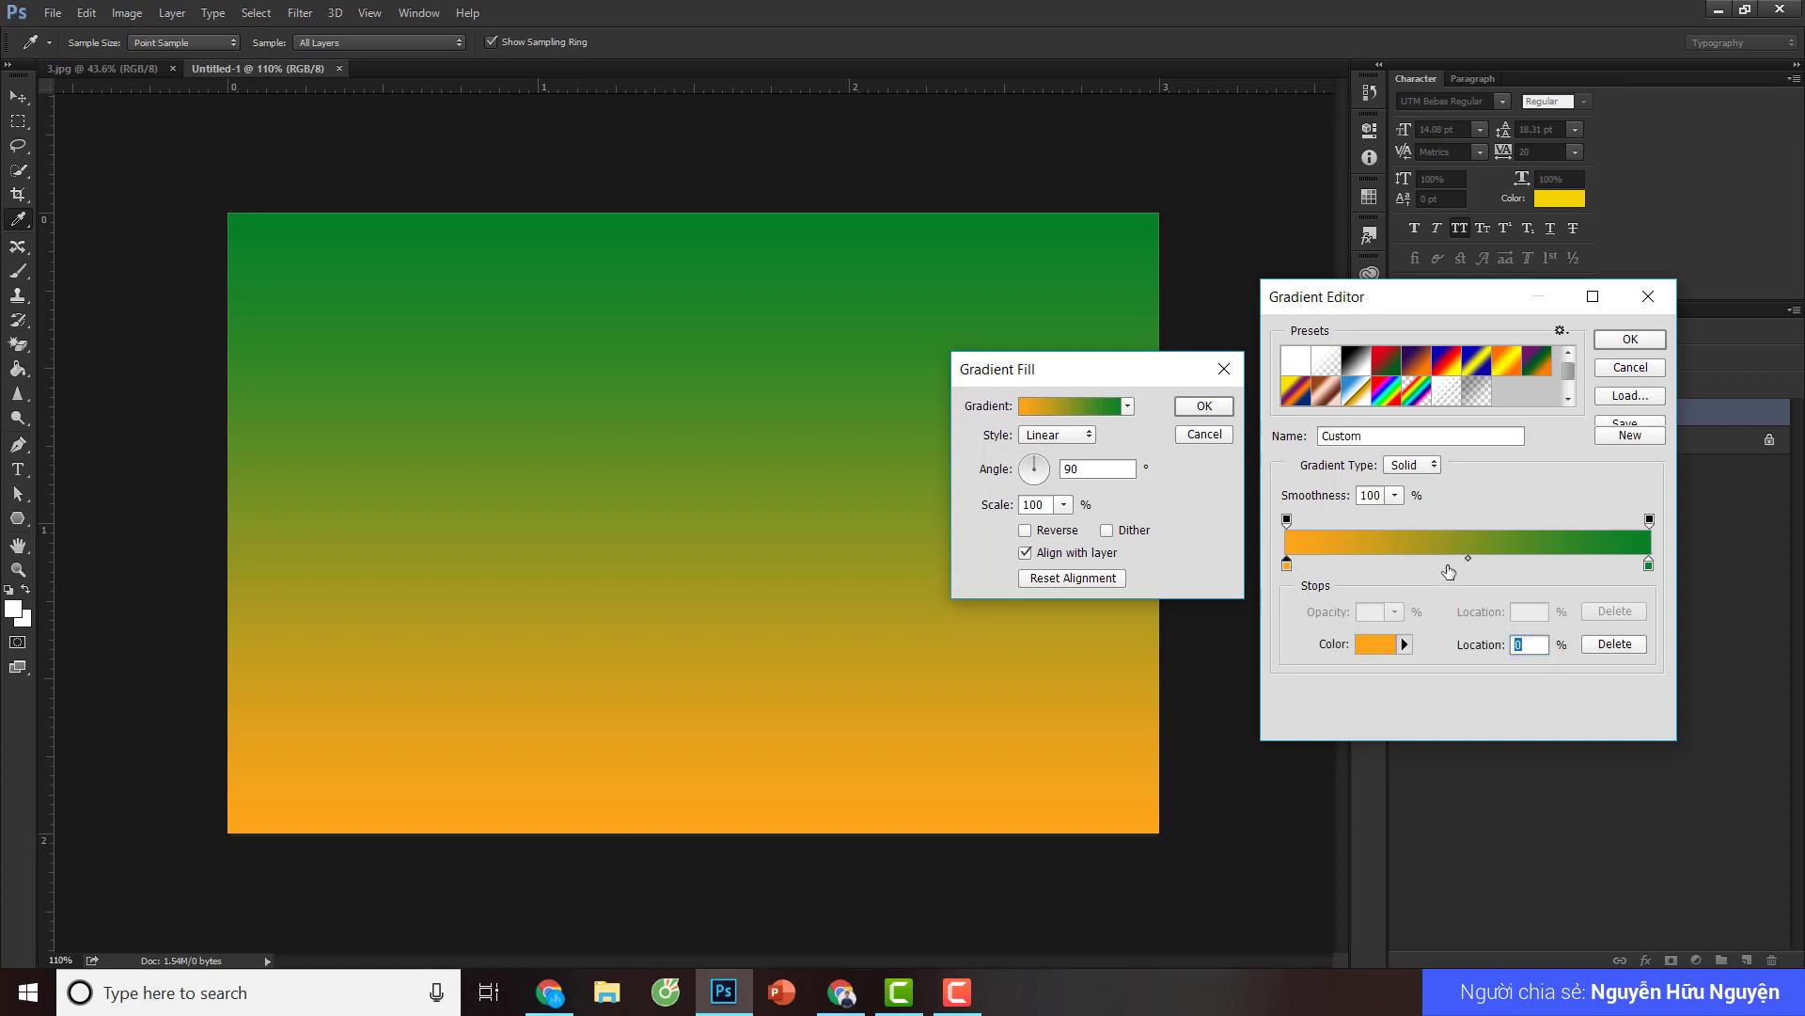
mouse_move(1469, 559)
mouse_down()
mouse_move(1590, 560)
mouse_move(1383, 561)
mouse_up()
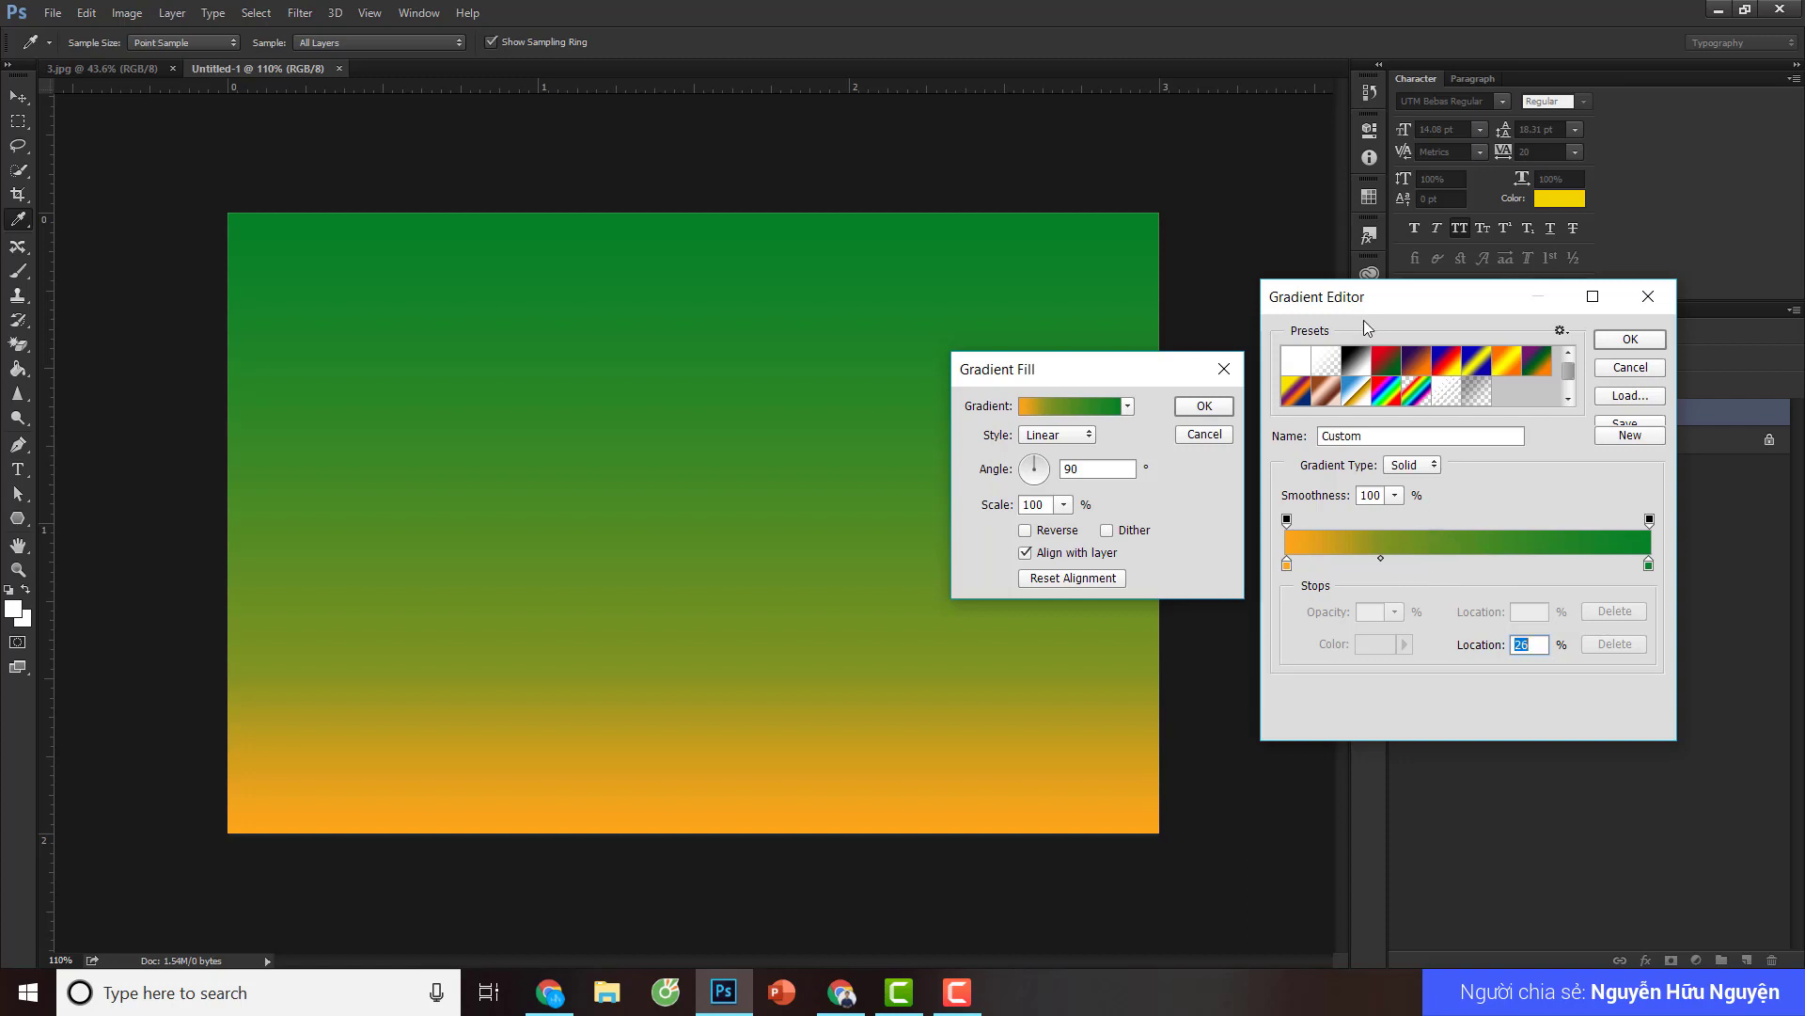
click(550, 991)
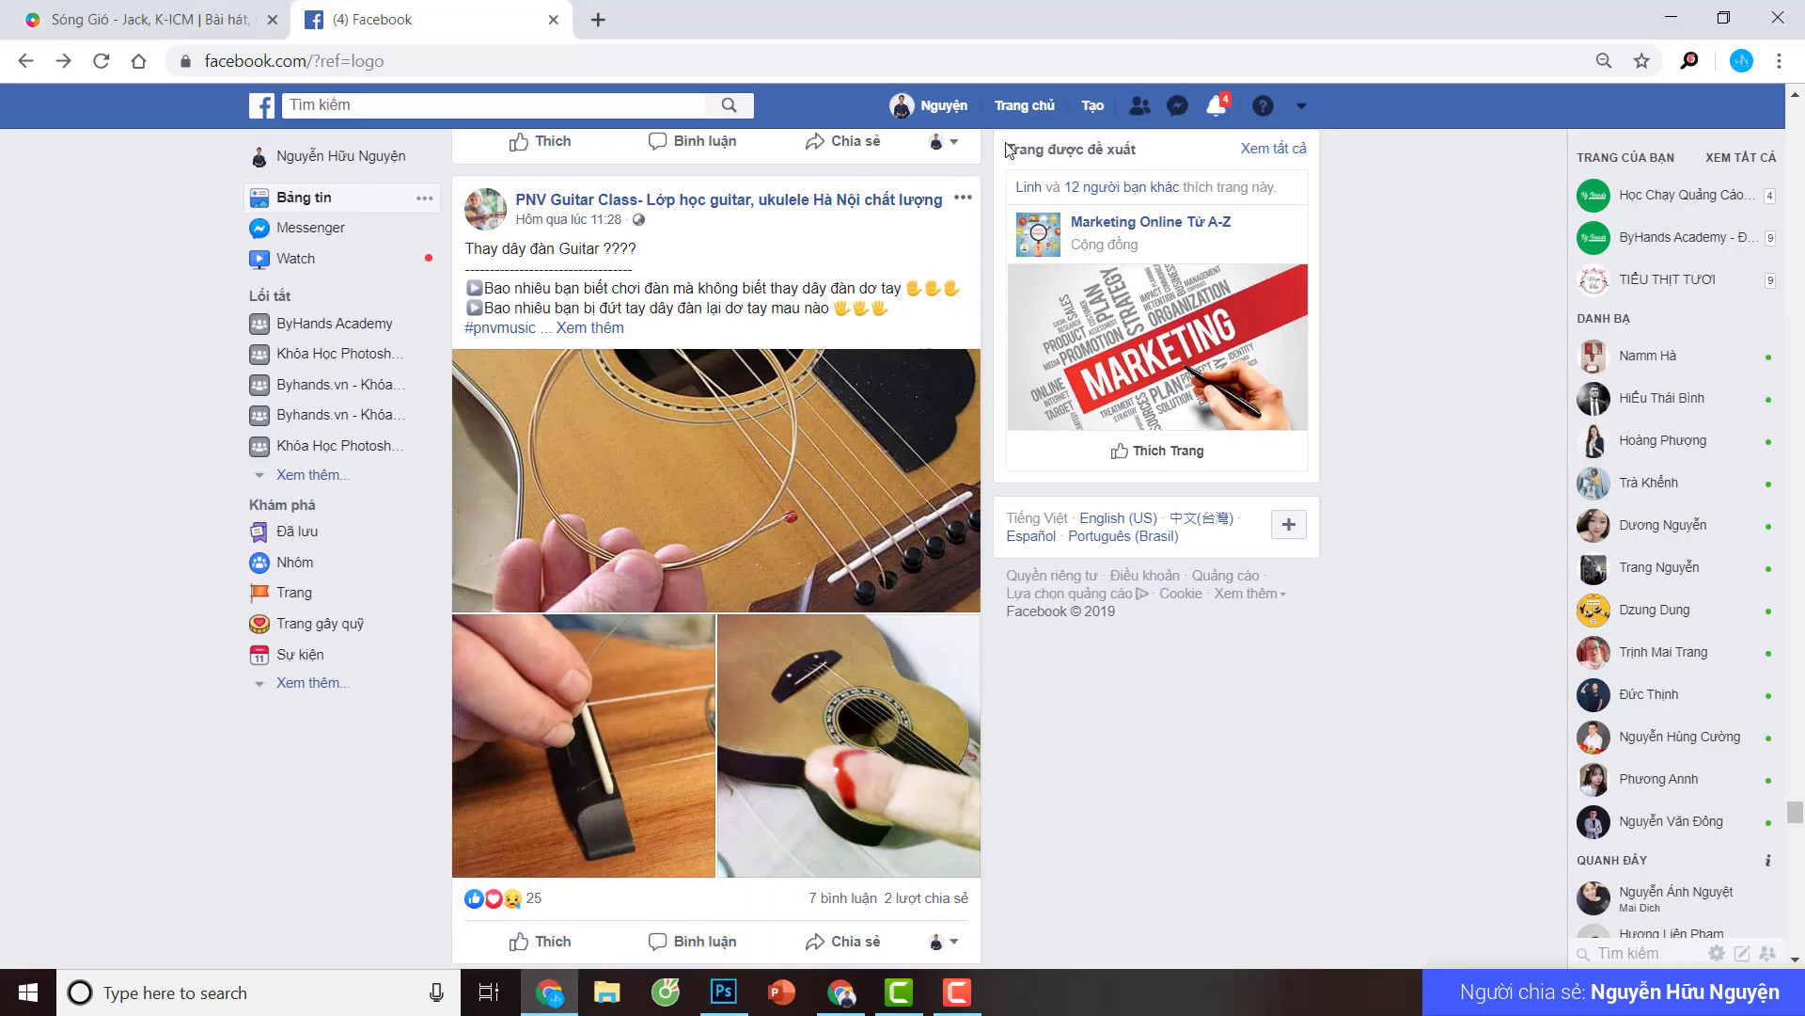
- Search Google for 'gradient photoshop' in a new tab
click(598, 19)
click(171, 97)
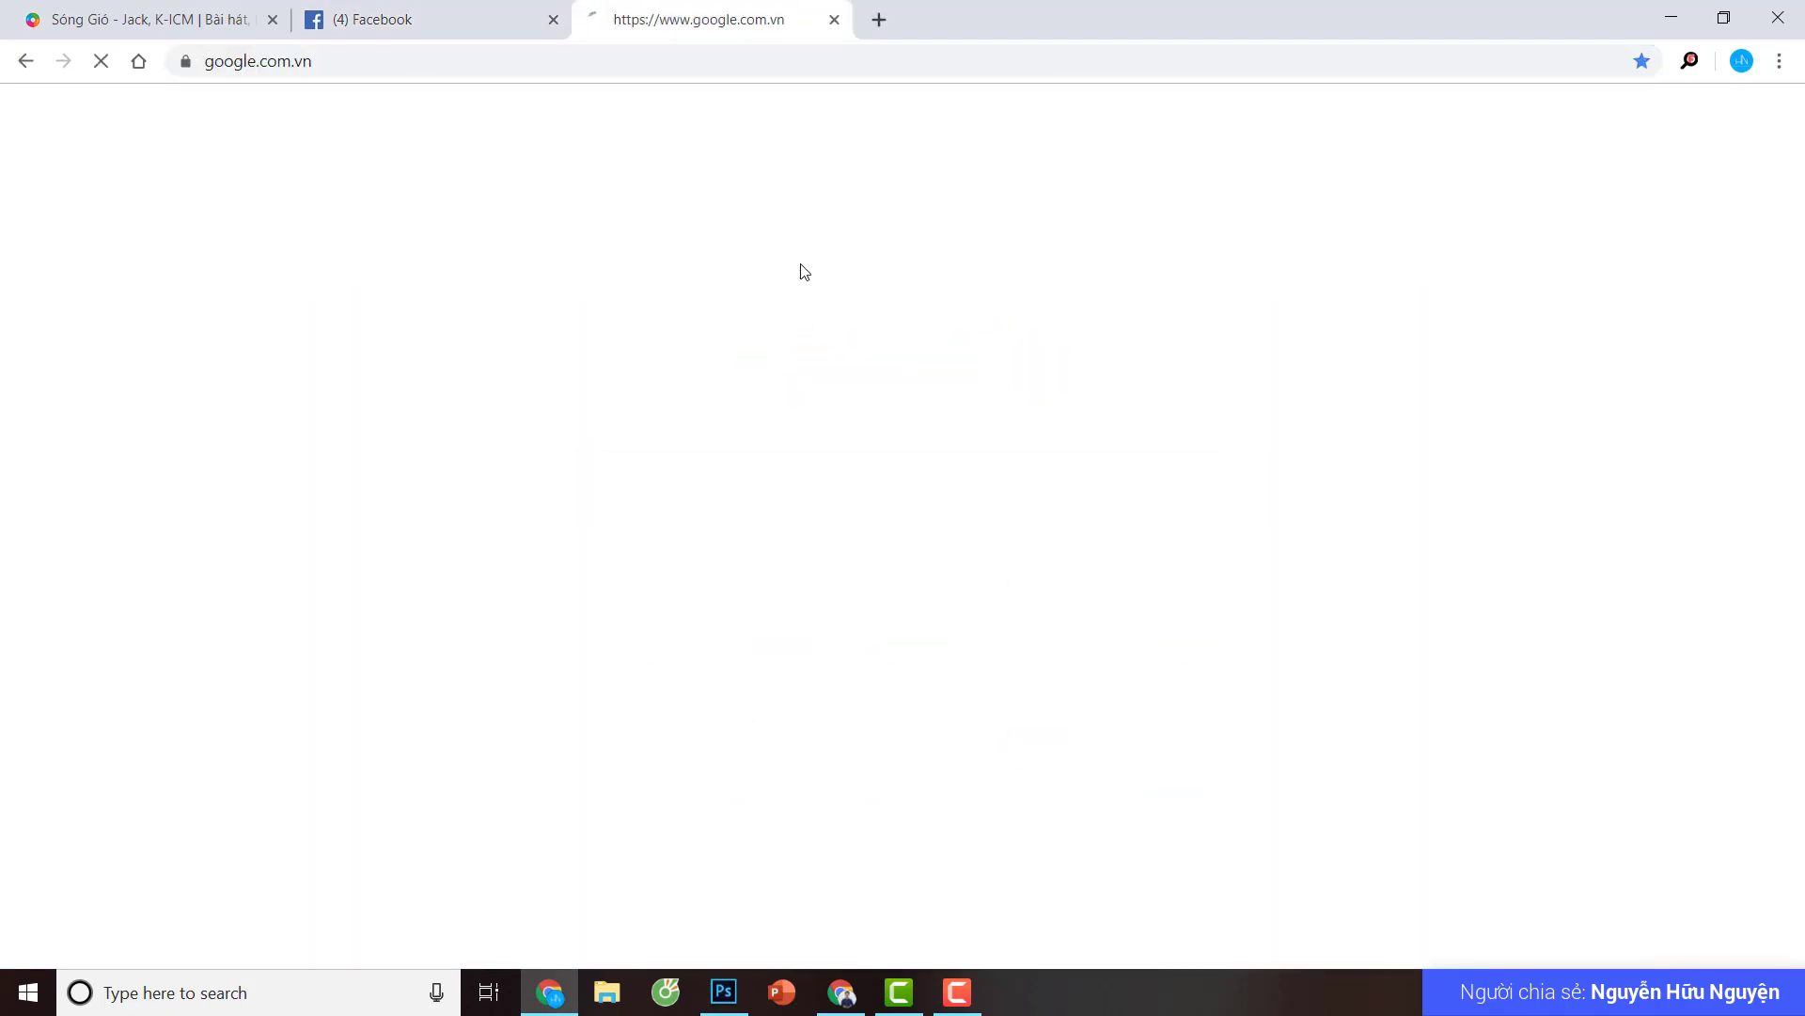
text(gra)
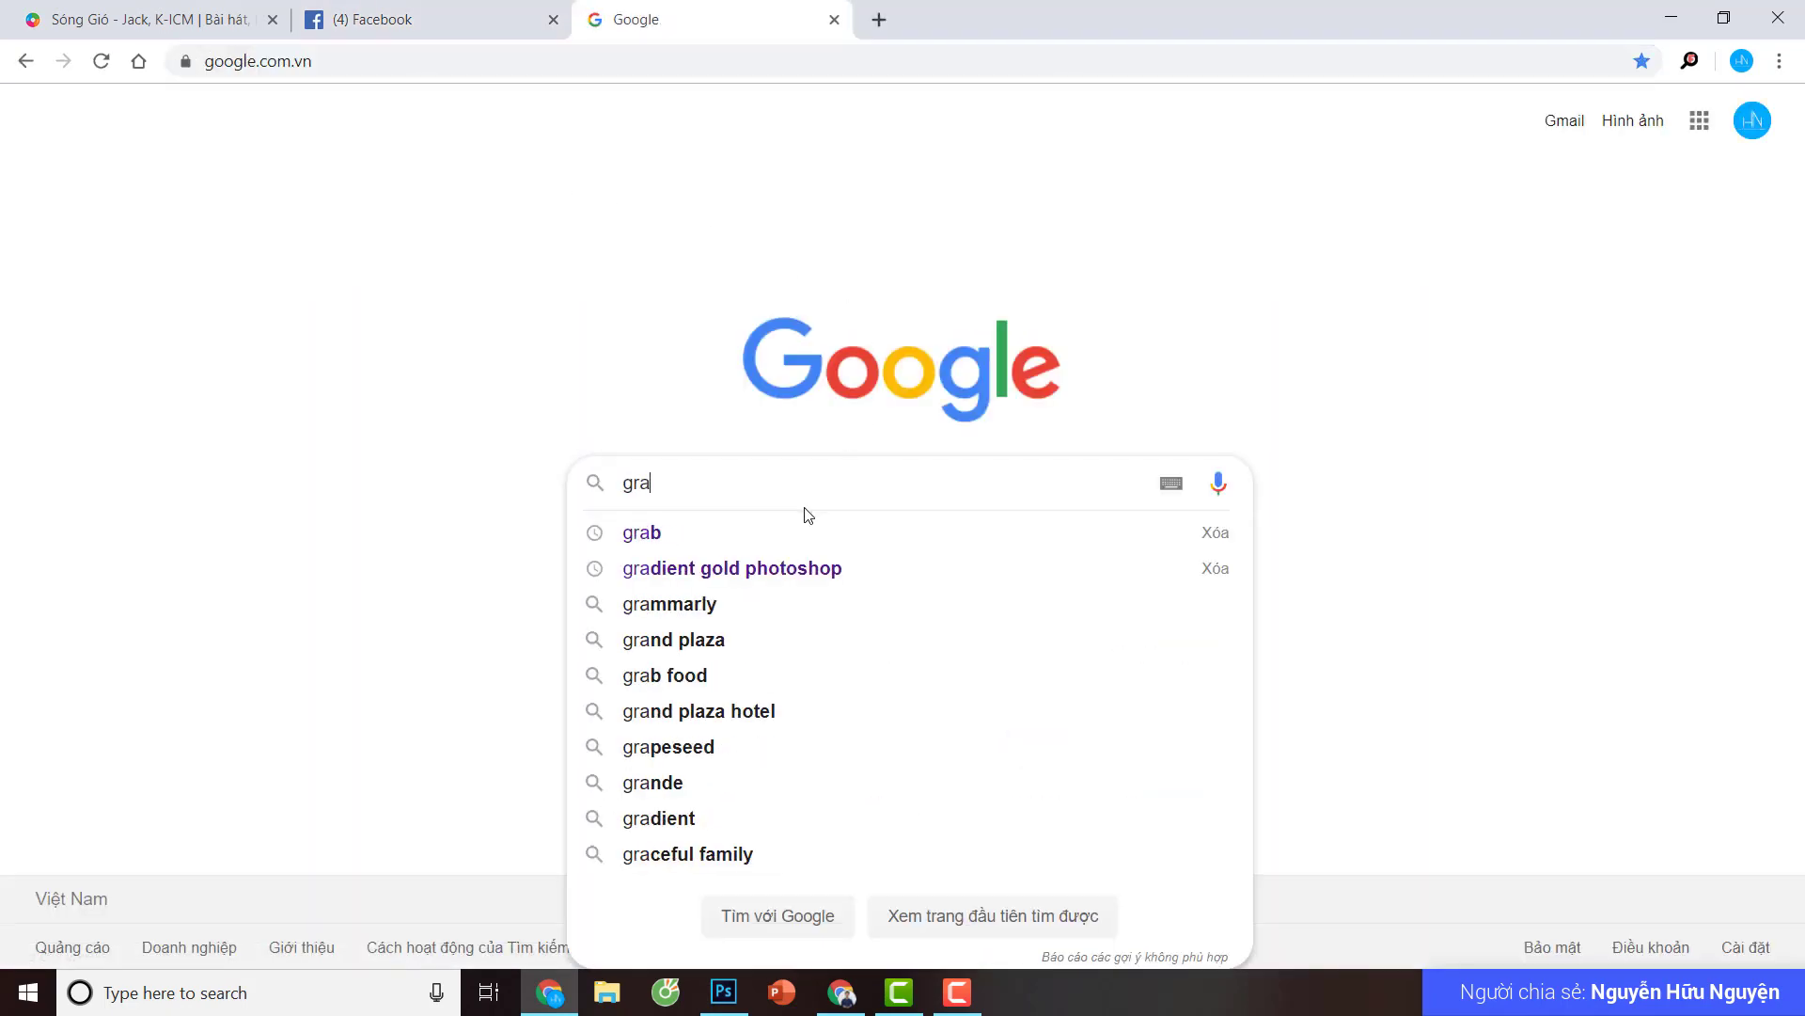
click(765, 568)
drag(414, 134, 278, 132)
key(BackSpace)
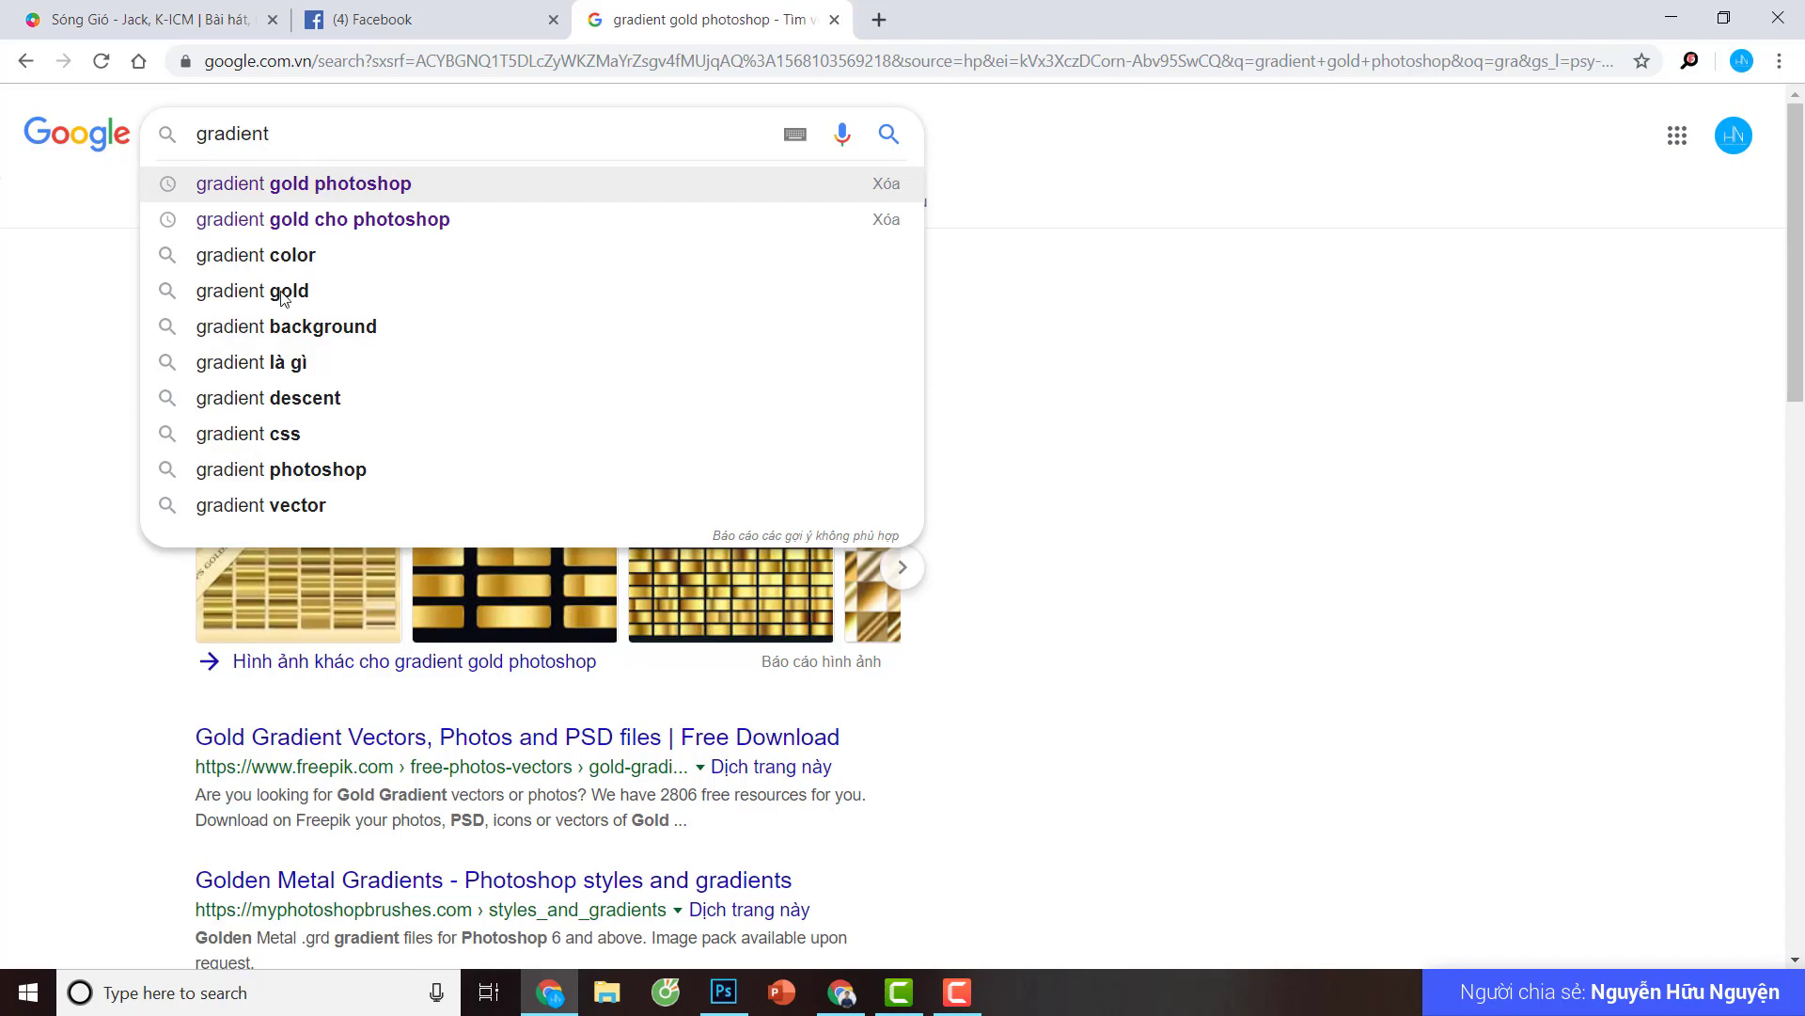
click(352, 470)
- Scroll the results down to the '75 Photoshop Gradients' download link
scroll(564, 414, down, 4)
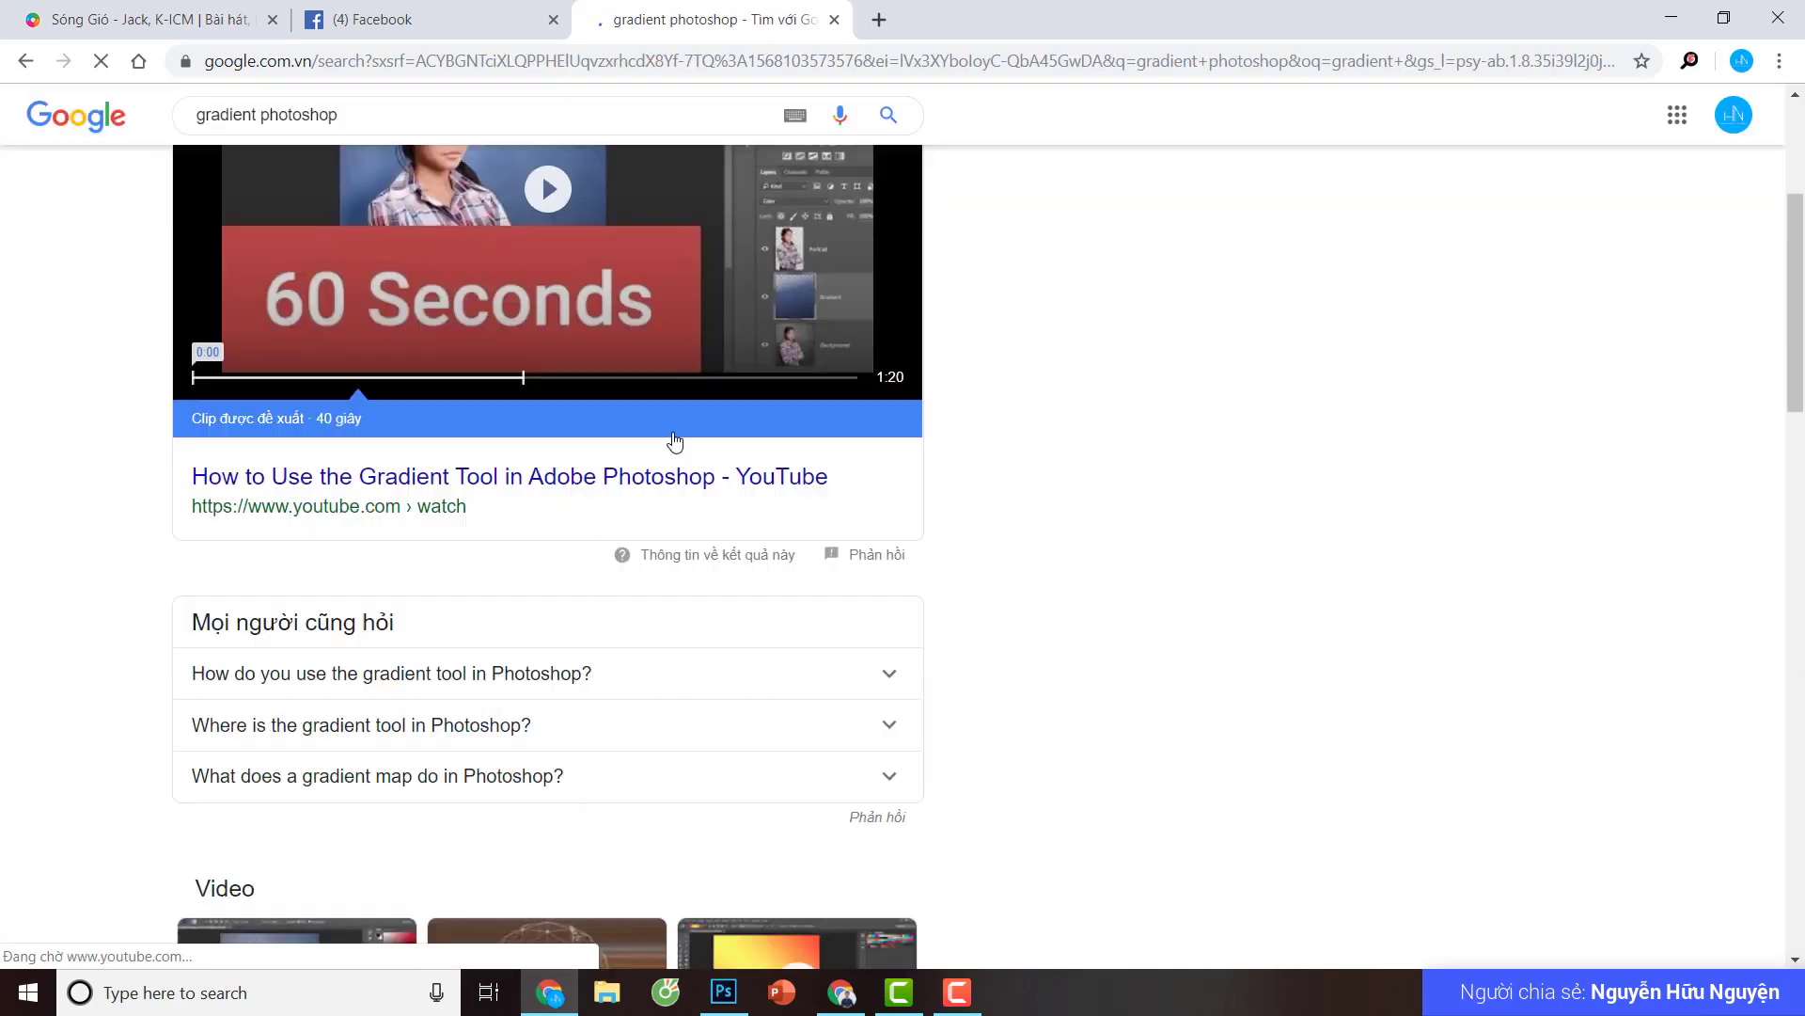
scroll(673, 442, down, 2)
scroll(686, 423, down, 4)
scroll(706, 459, down, 1)
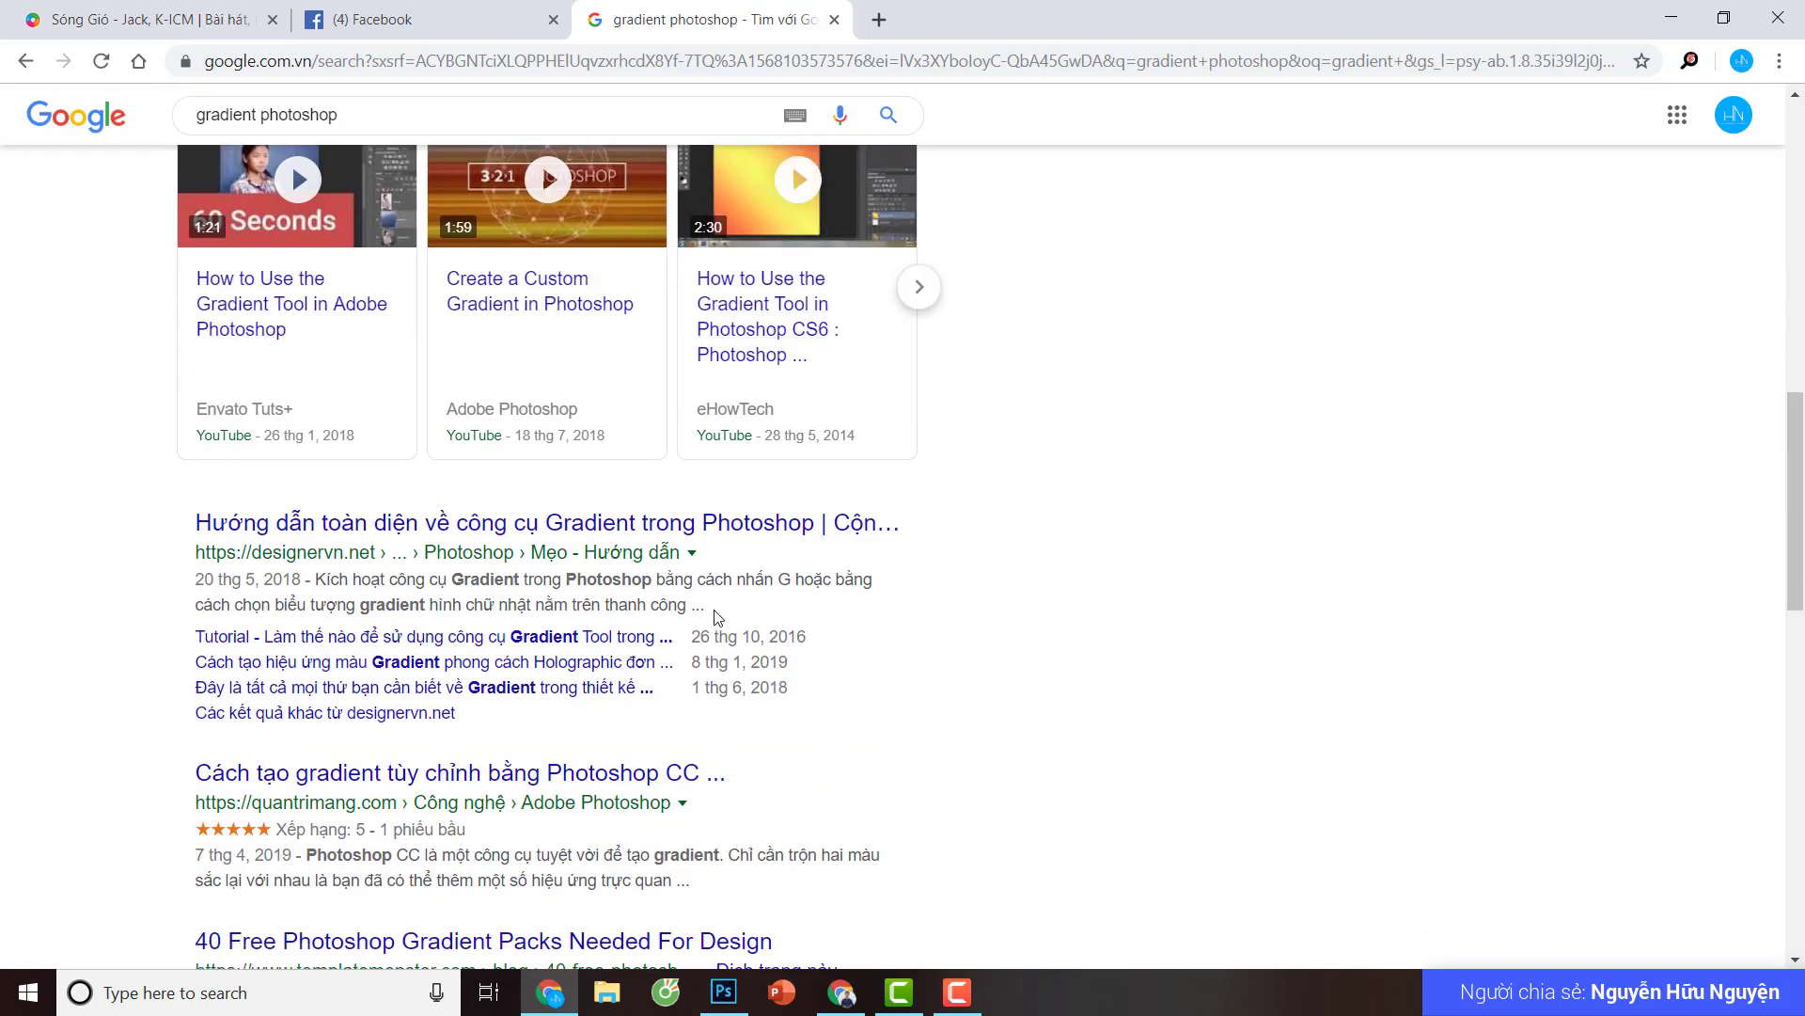
scroll(719, 616, up, 3)
scroll(376, 564, down, 5)
scroll(405, 564, down, 1)
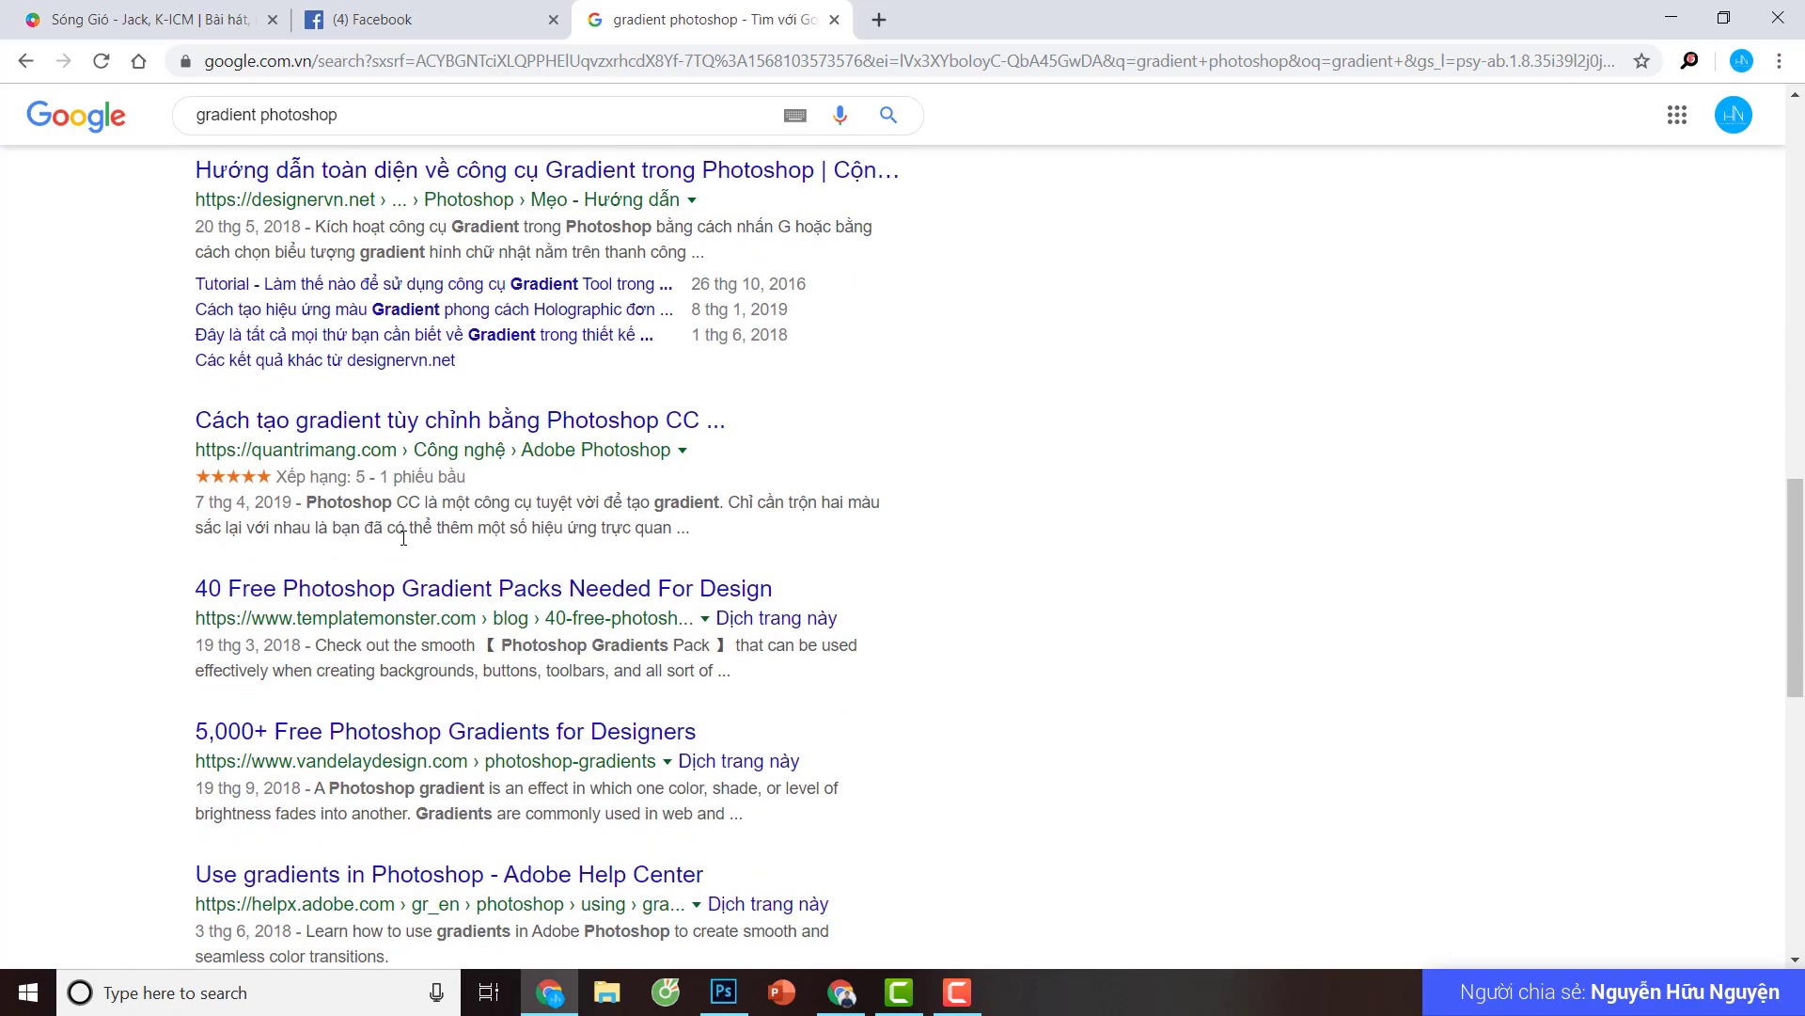
scroll(459, 600, up, 4)
scroll(458, 523, down, 2)
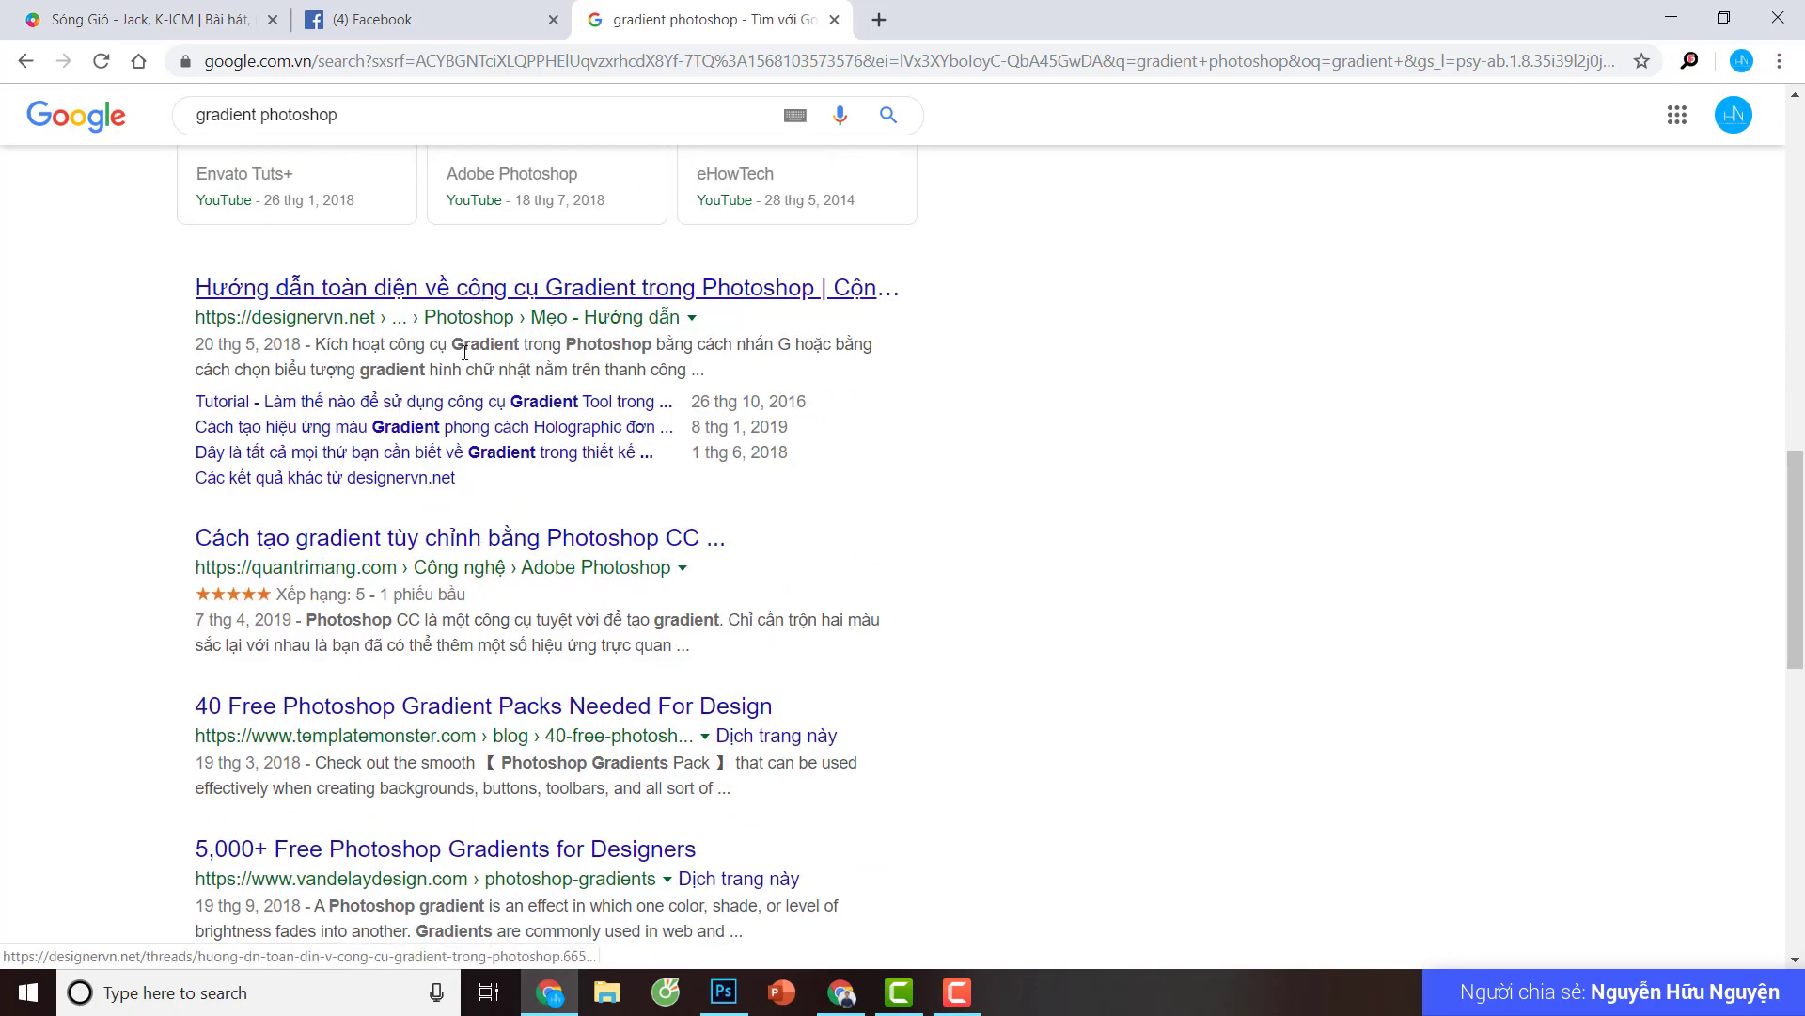
scroll(508, 564, down, 2)
scroll(455, 583, down, 2)
scroll(455, 583, down, 1)
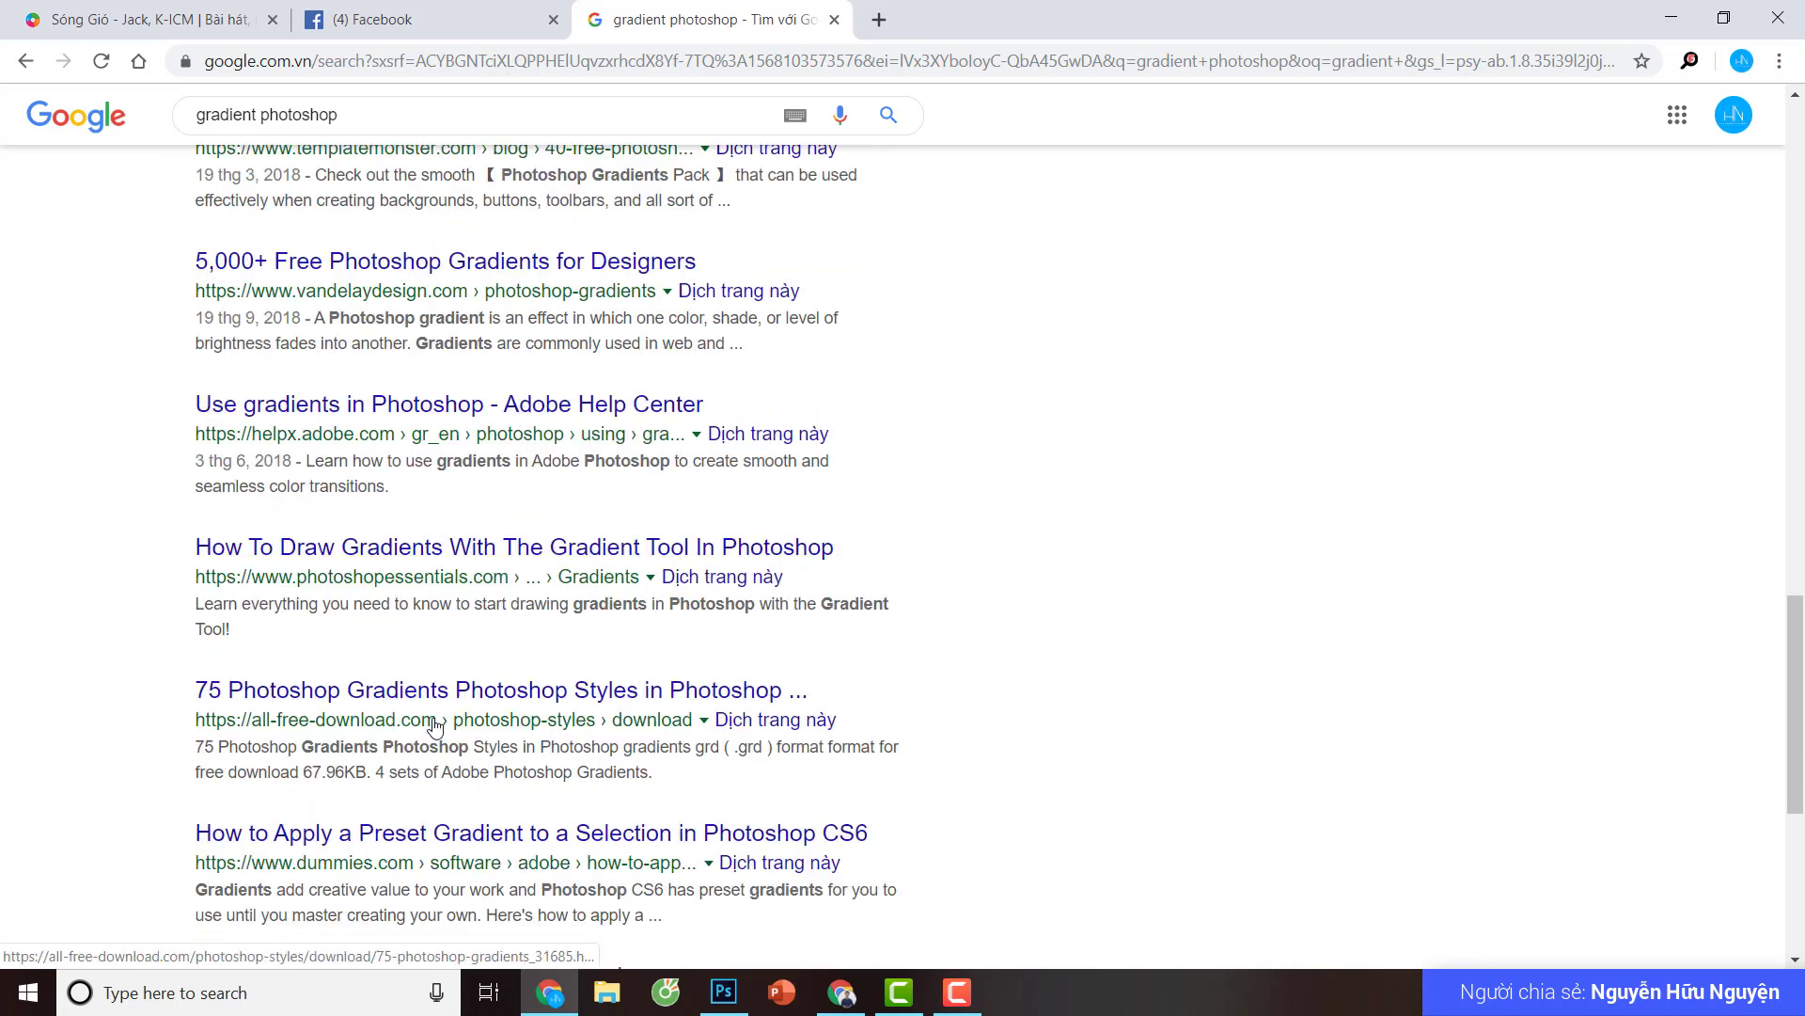
- Open the '75 Photoshop Gradients' all-free-download.com page and scroll through it
click(451, 696)
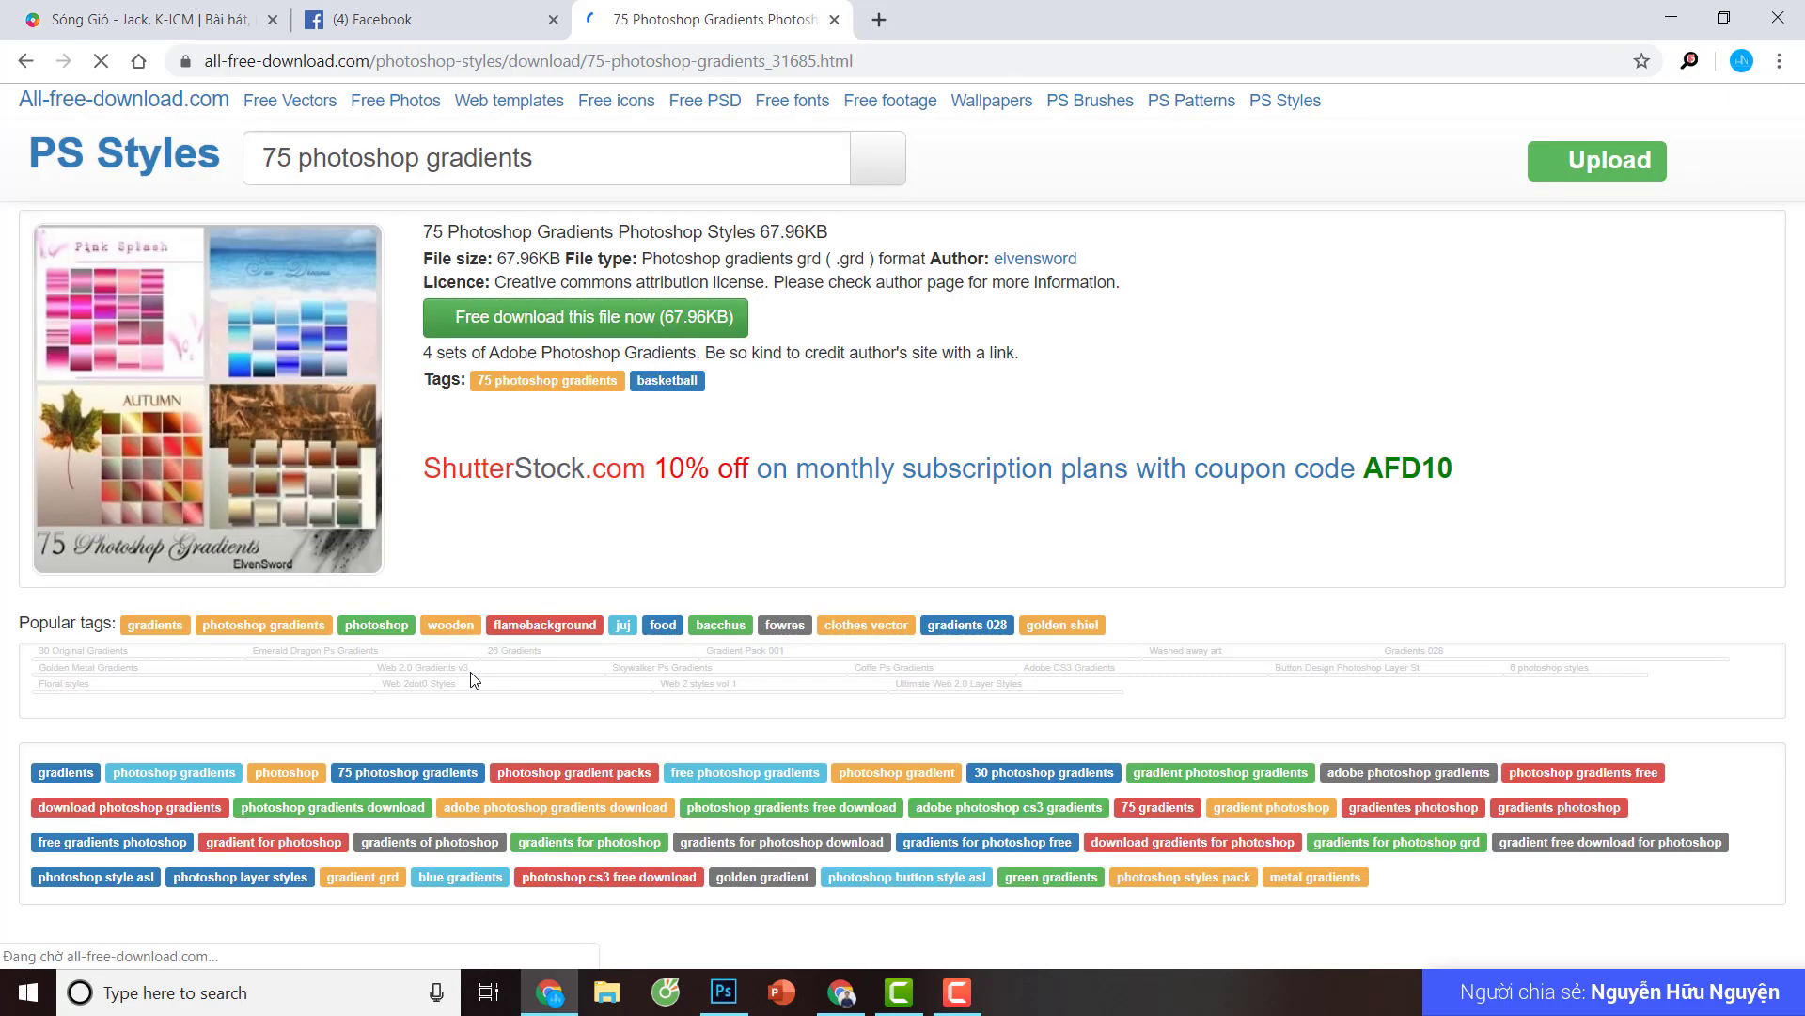
scroll(548, 546, down, 4)
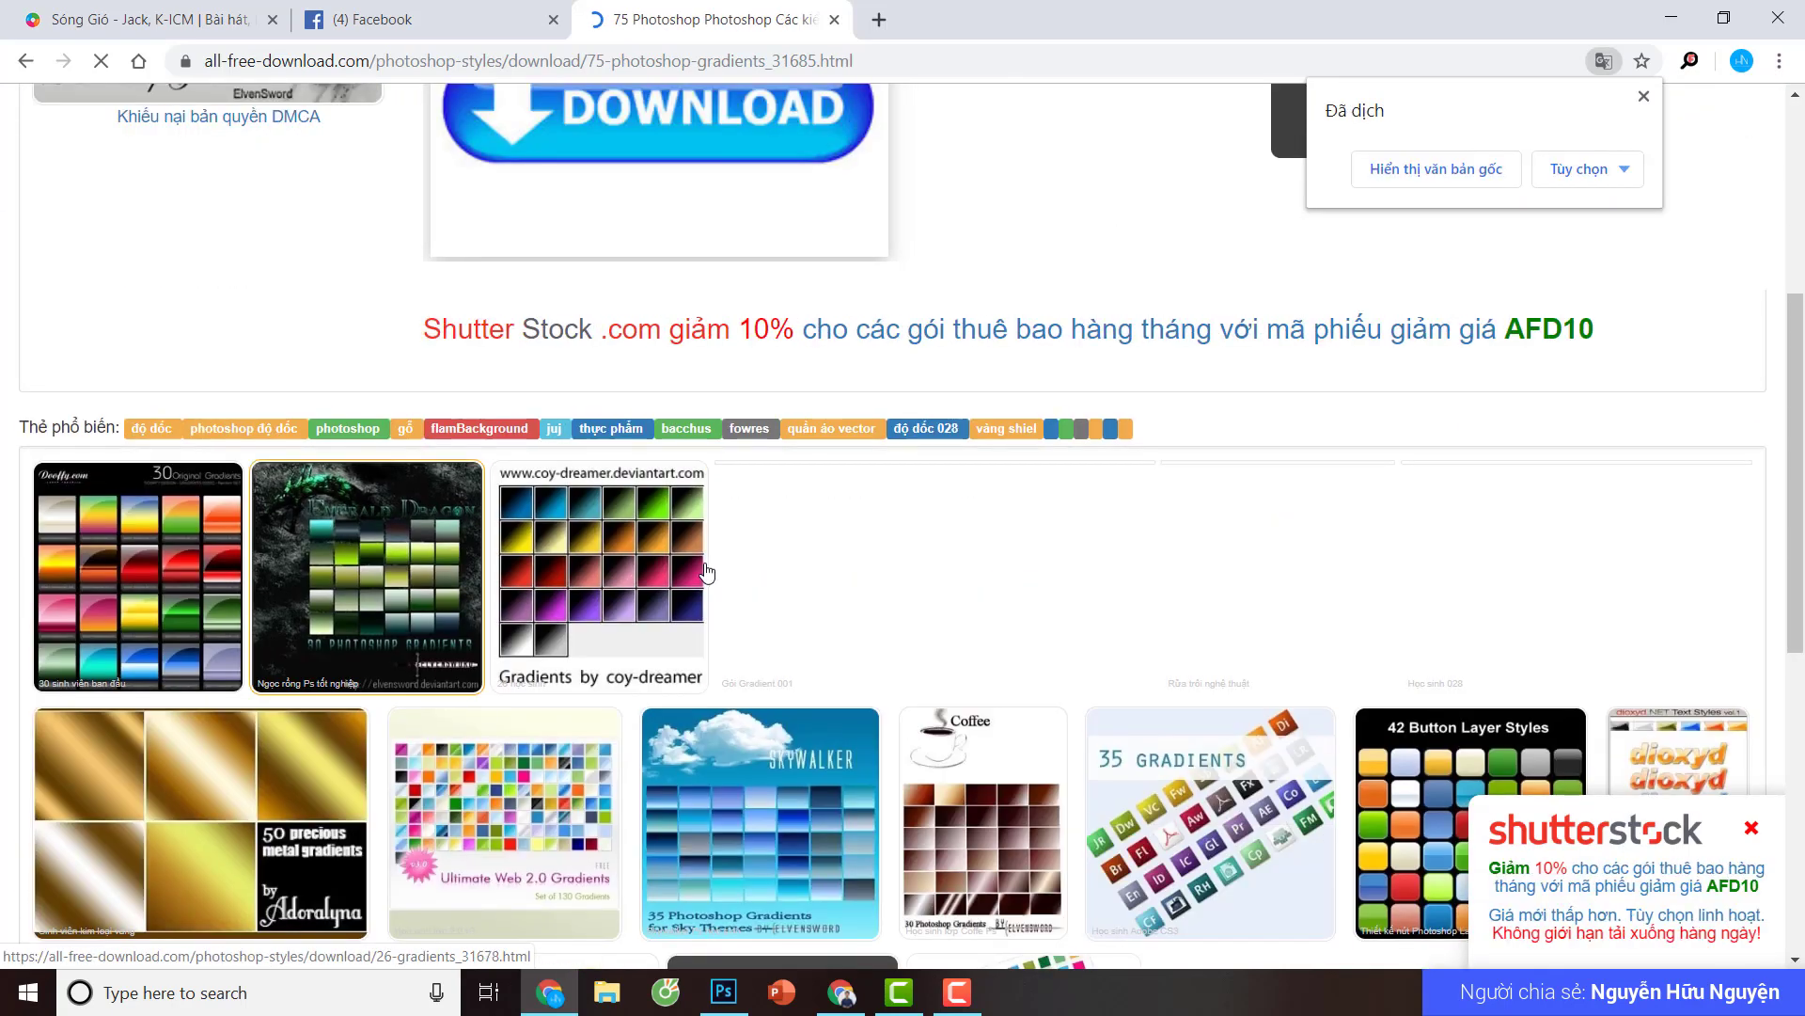
scroll(658, 508, up, 4)
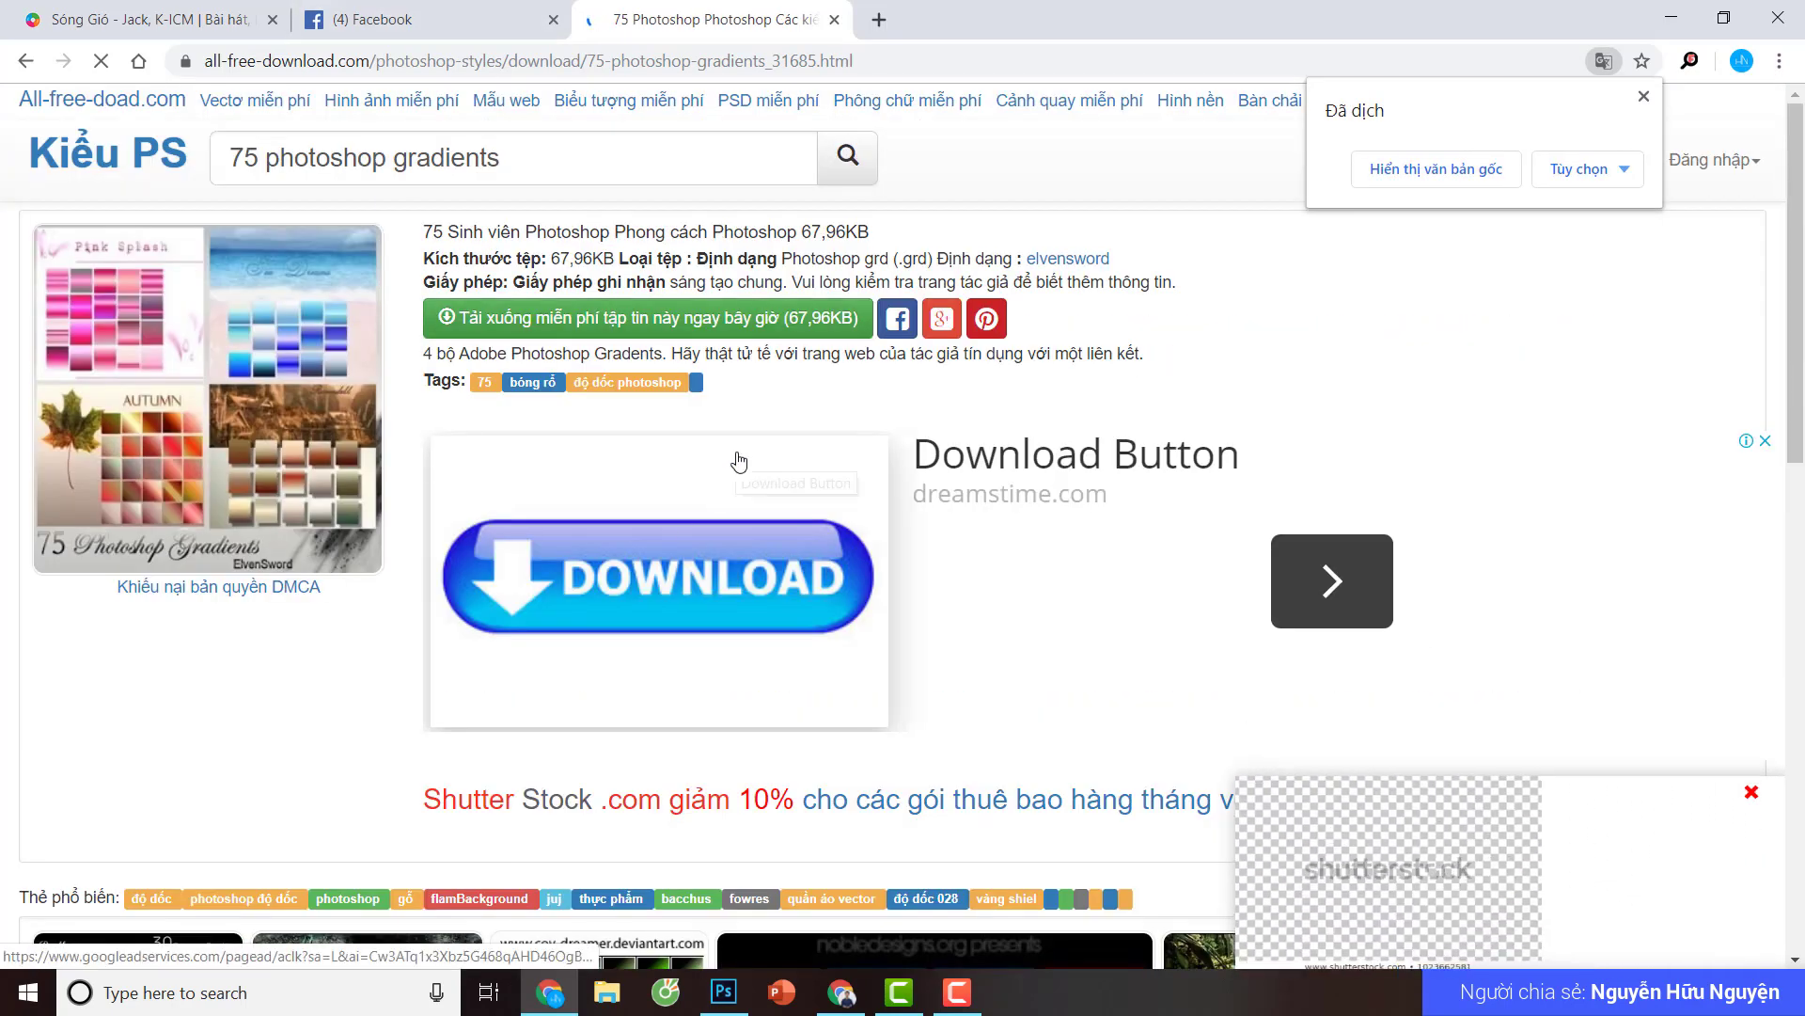
- Load 300Gradient-by-Leo-Simon from E:\A. Tài nguyên Design\Photoshop\Gradient into the gradient presets
click(723, 992)
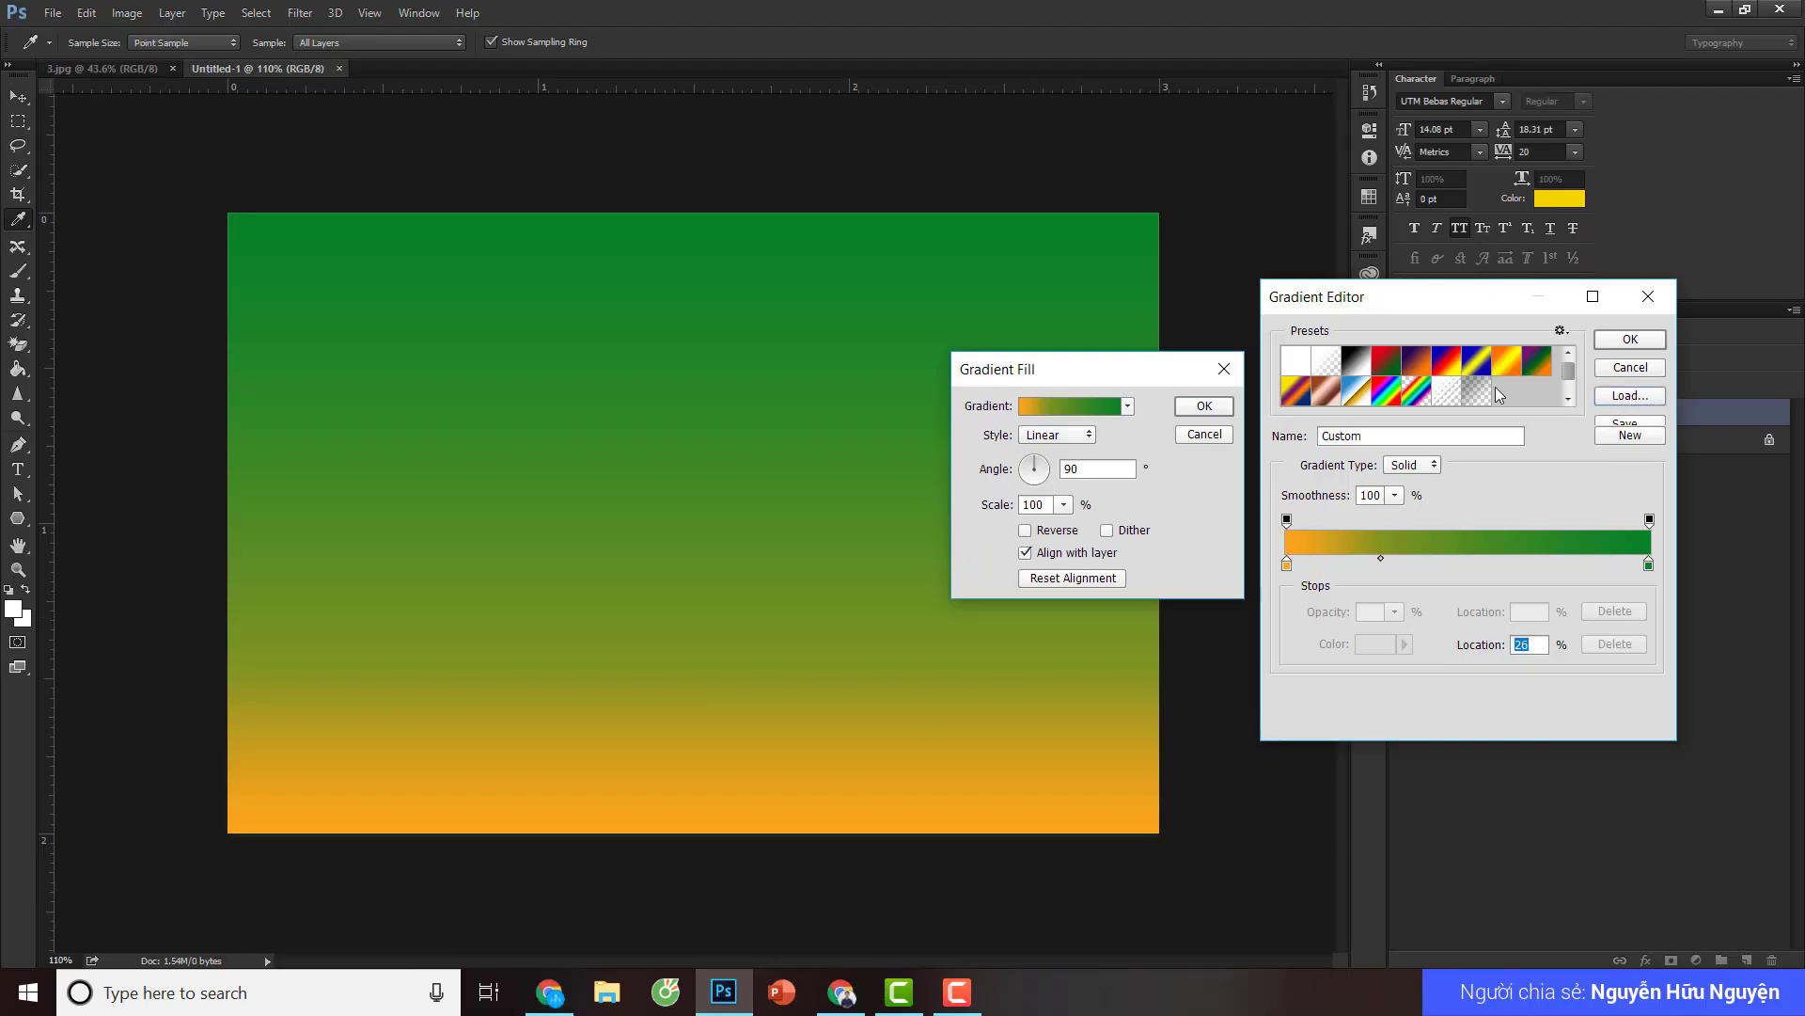
click(1630, 397)
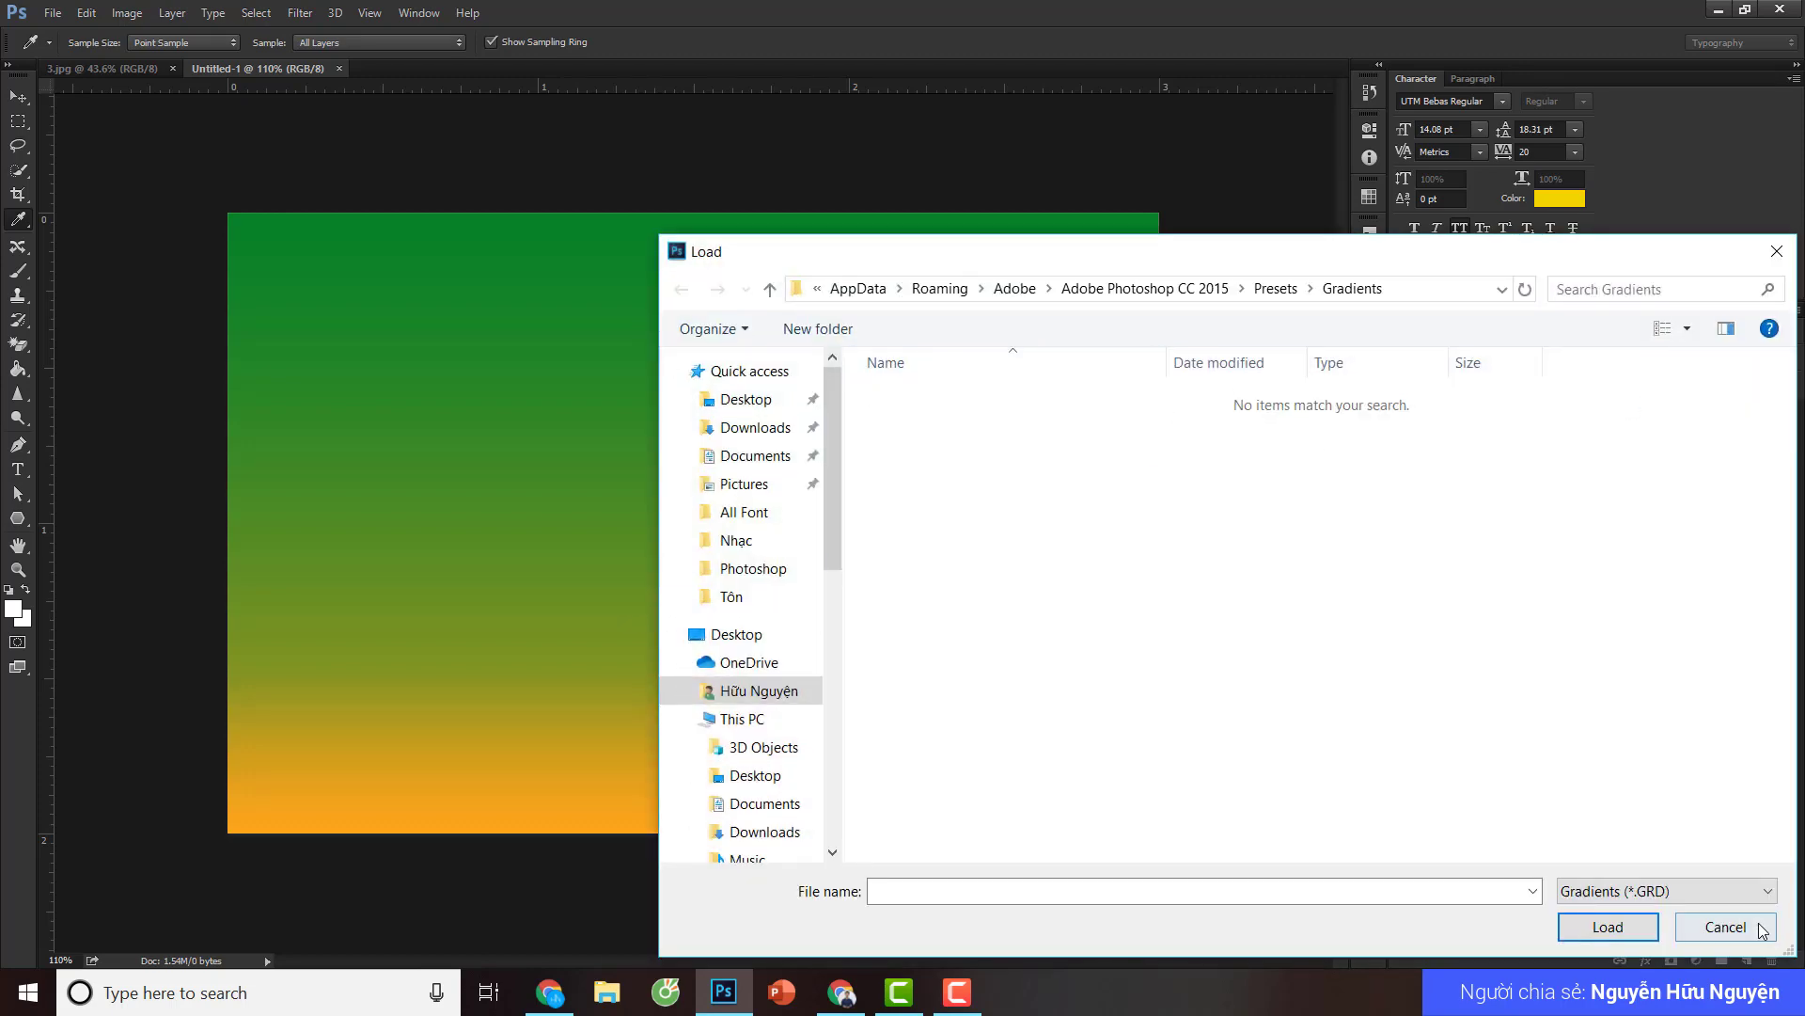
click(1725, 926)
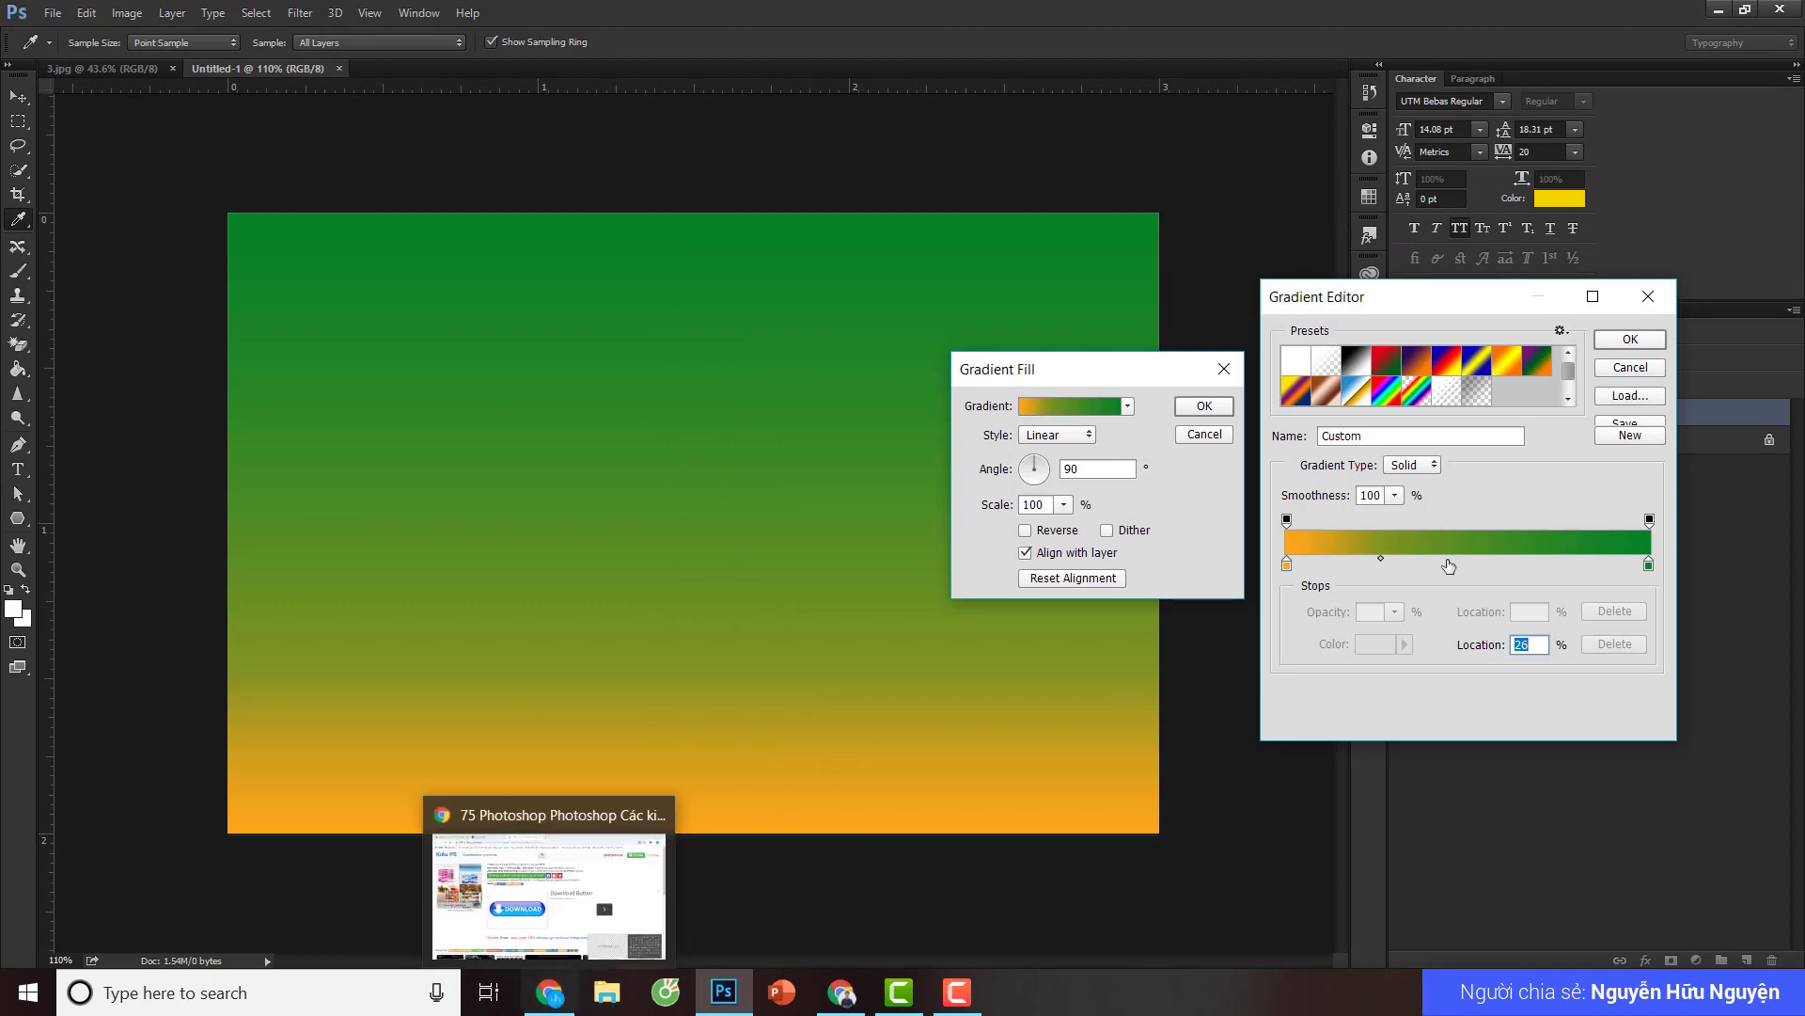
click(1630, 396)
scroll(747, 743, down, 1)
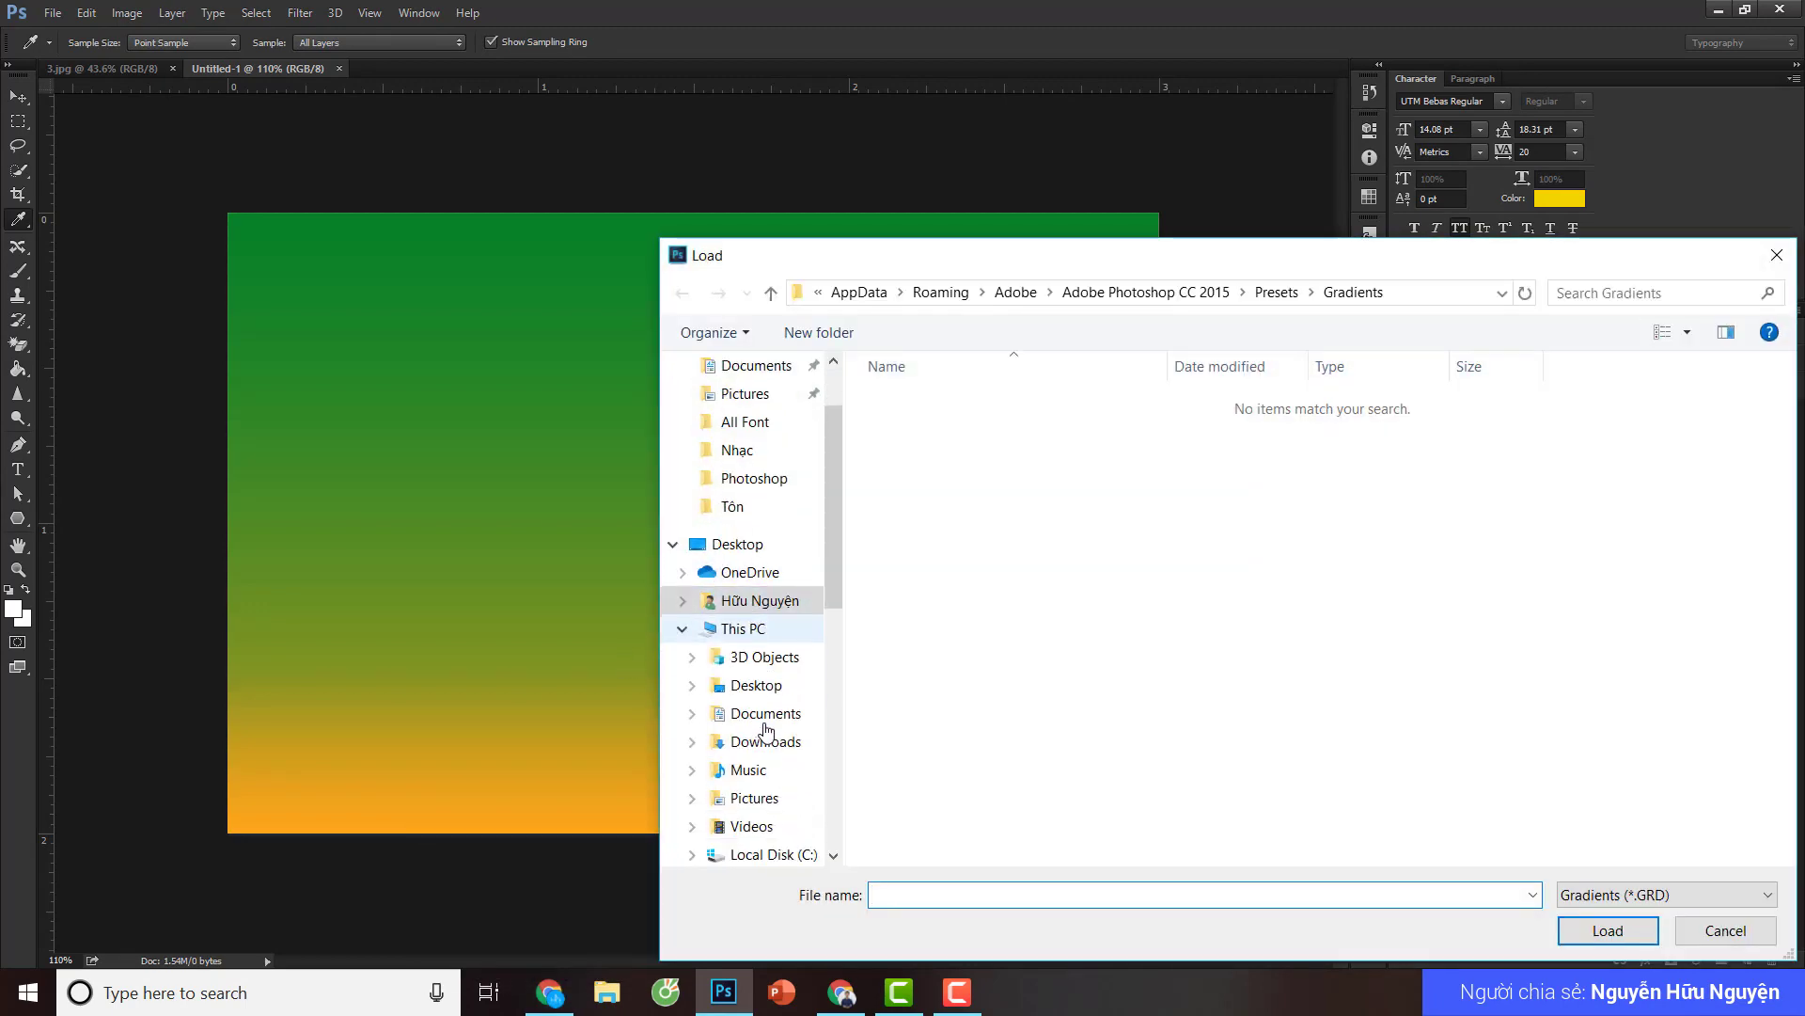
scroll(754, 739, down, 1)
scroll(762, 738, down, 1)
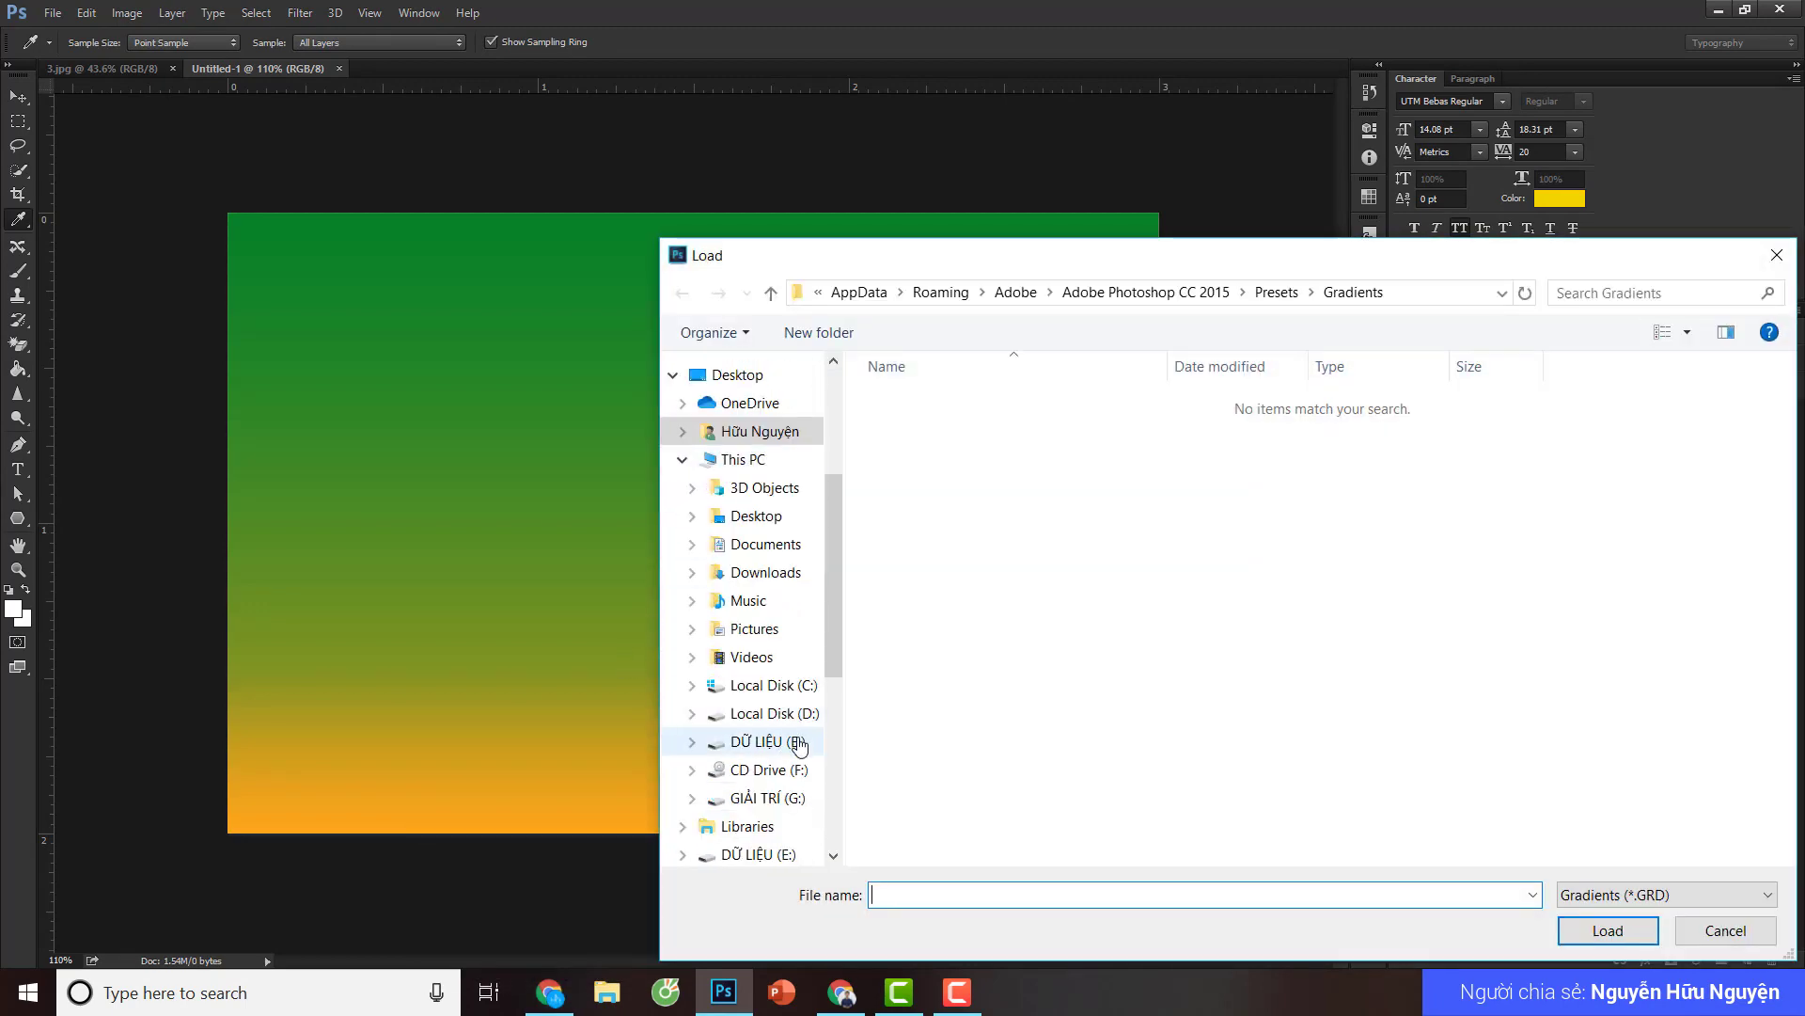
click(795, 742)
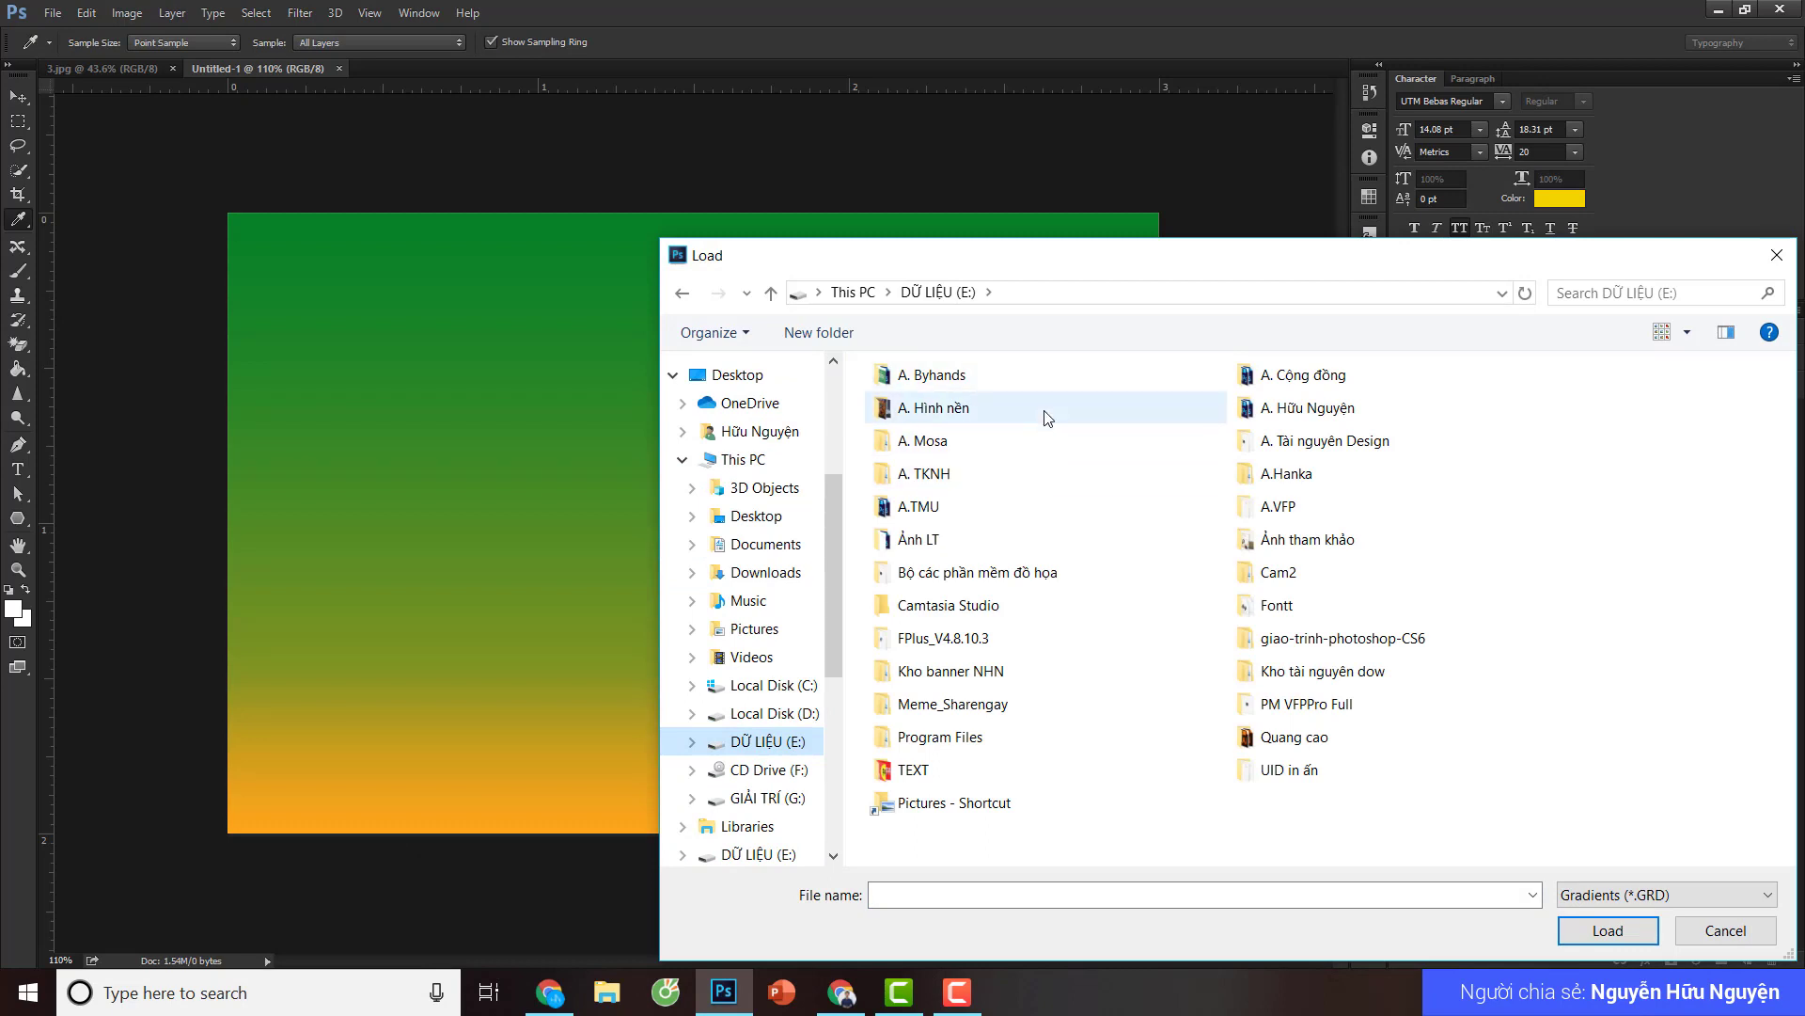
double_click(1354, 442)
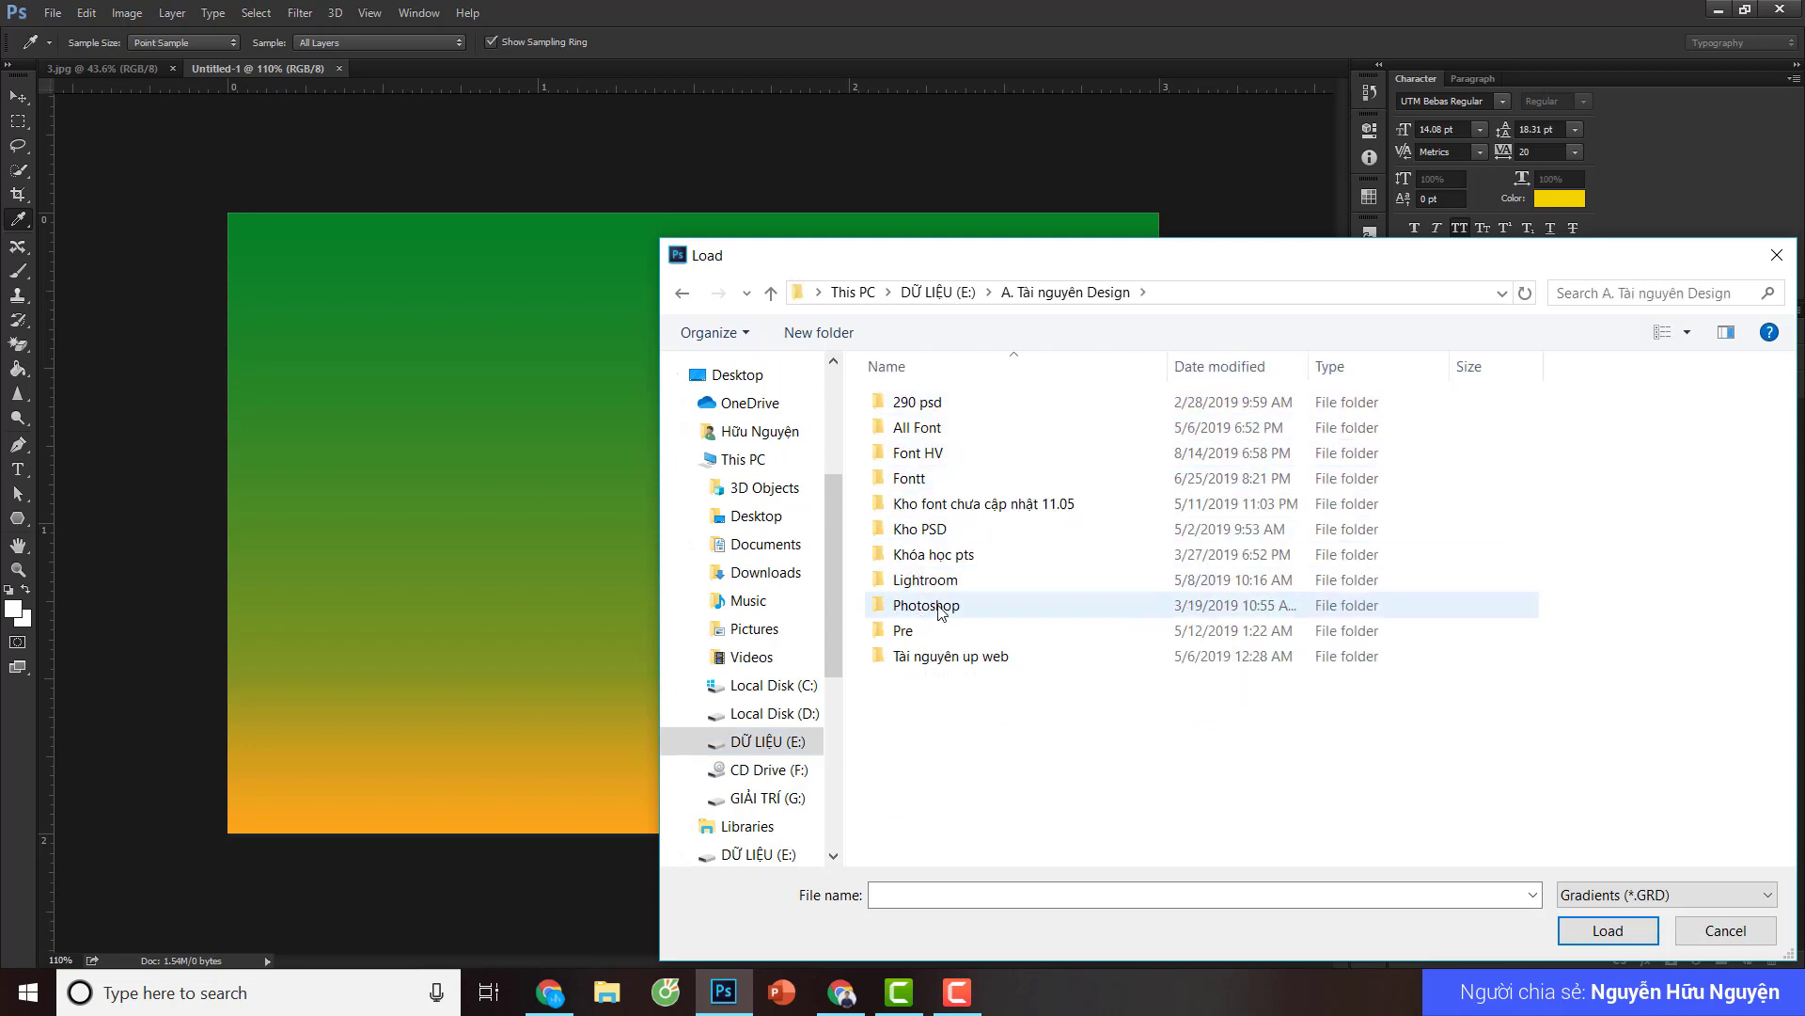
double_click(926, 609)
double_click(945, 431)
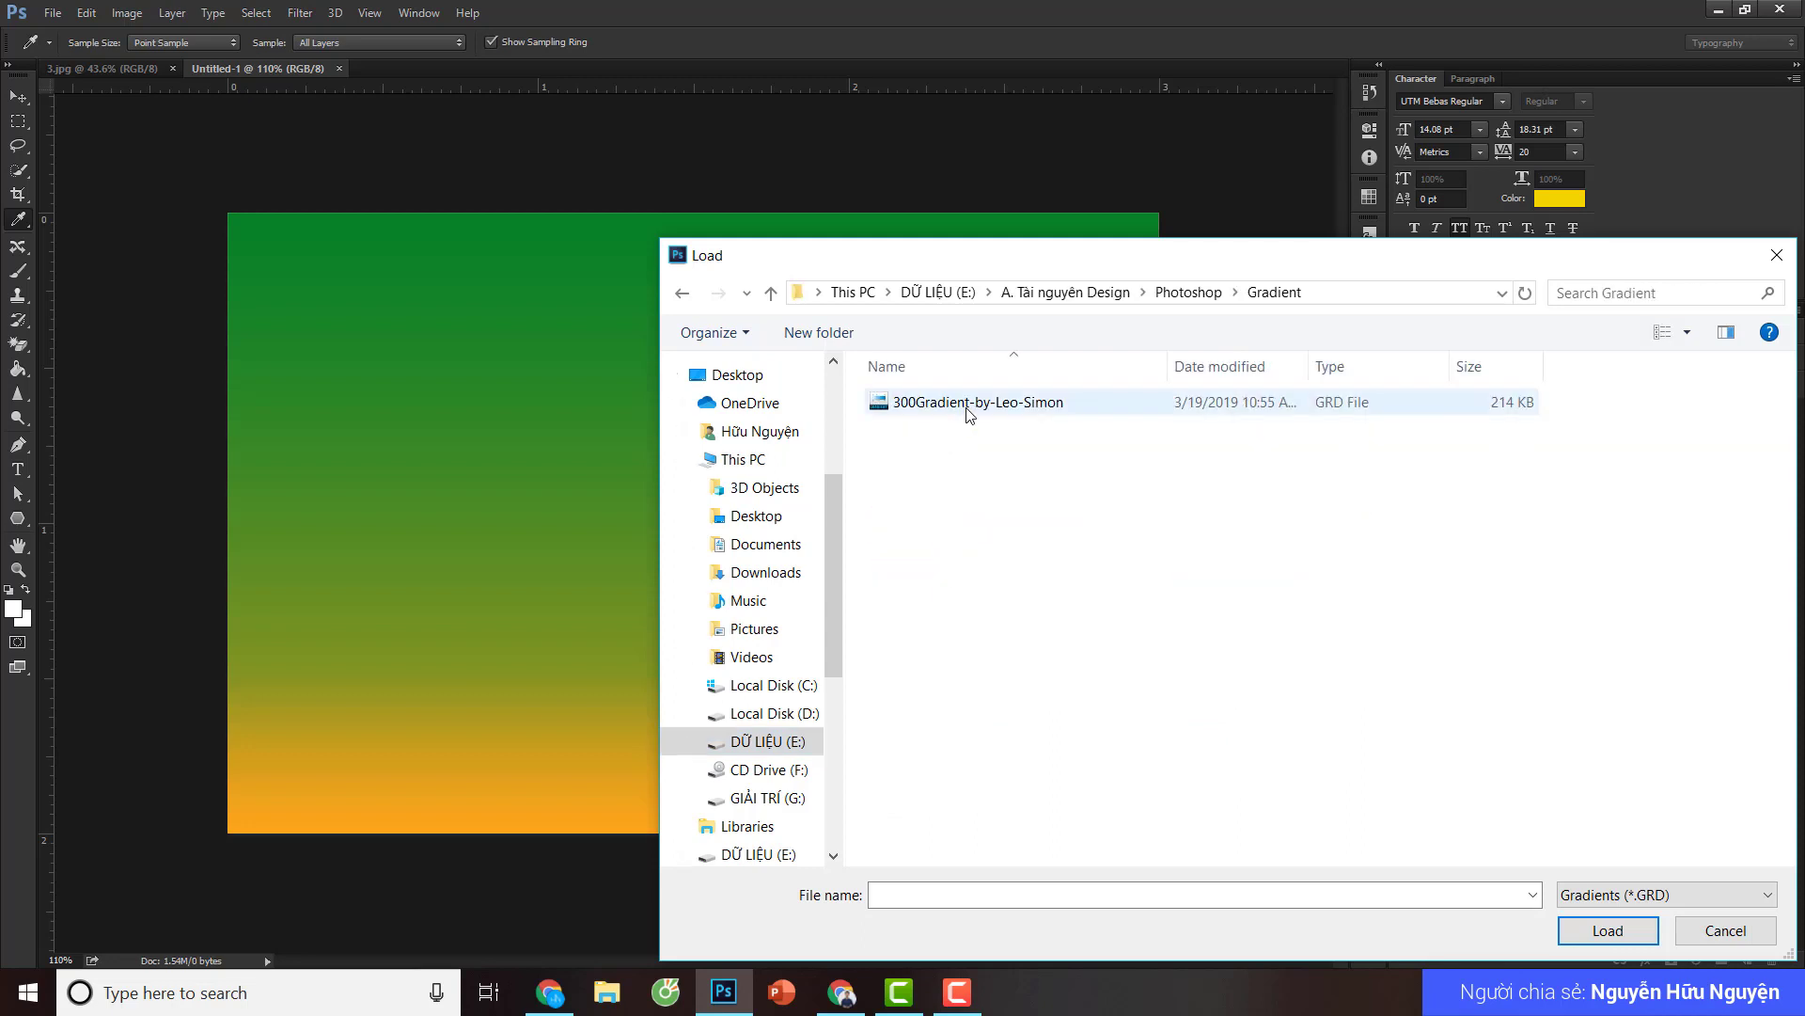
click(1002, 412)
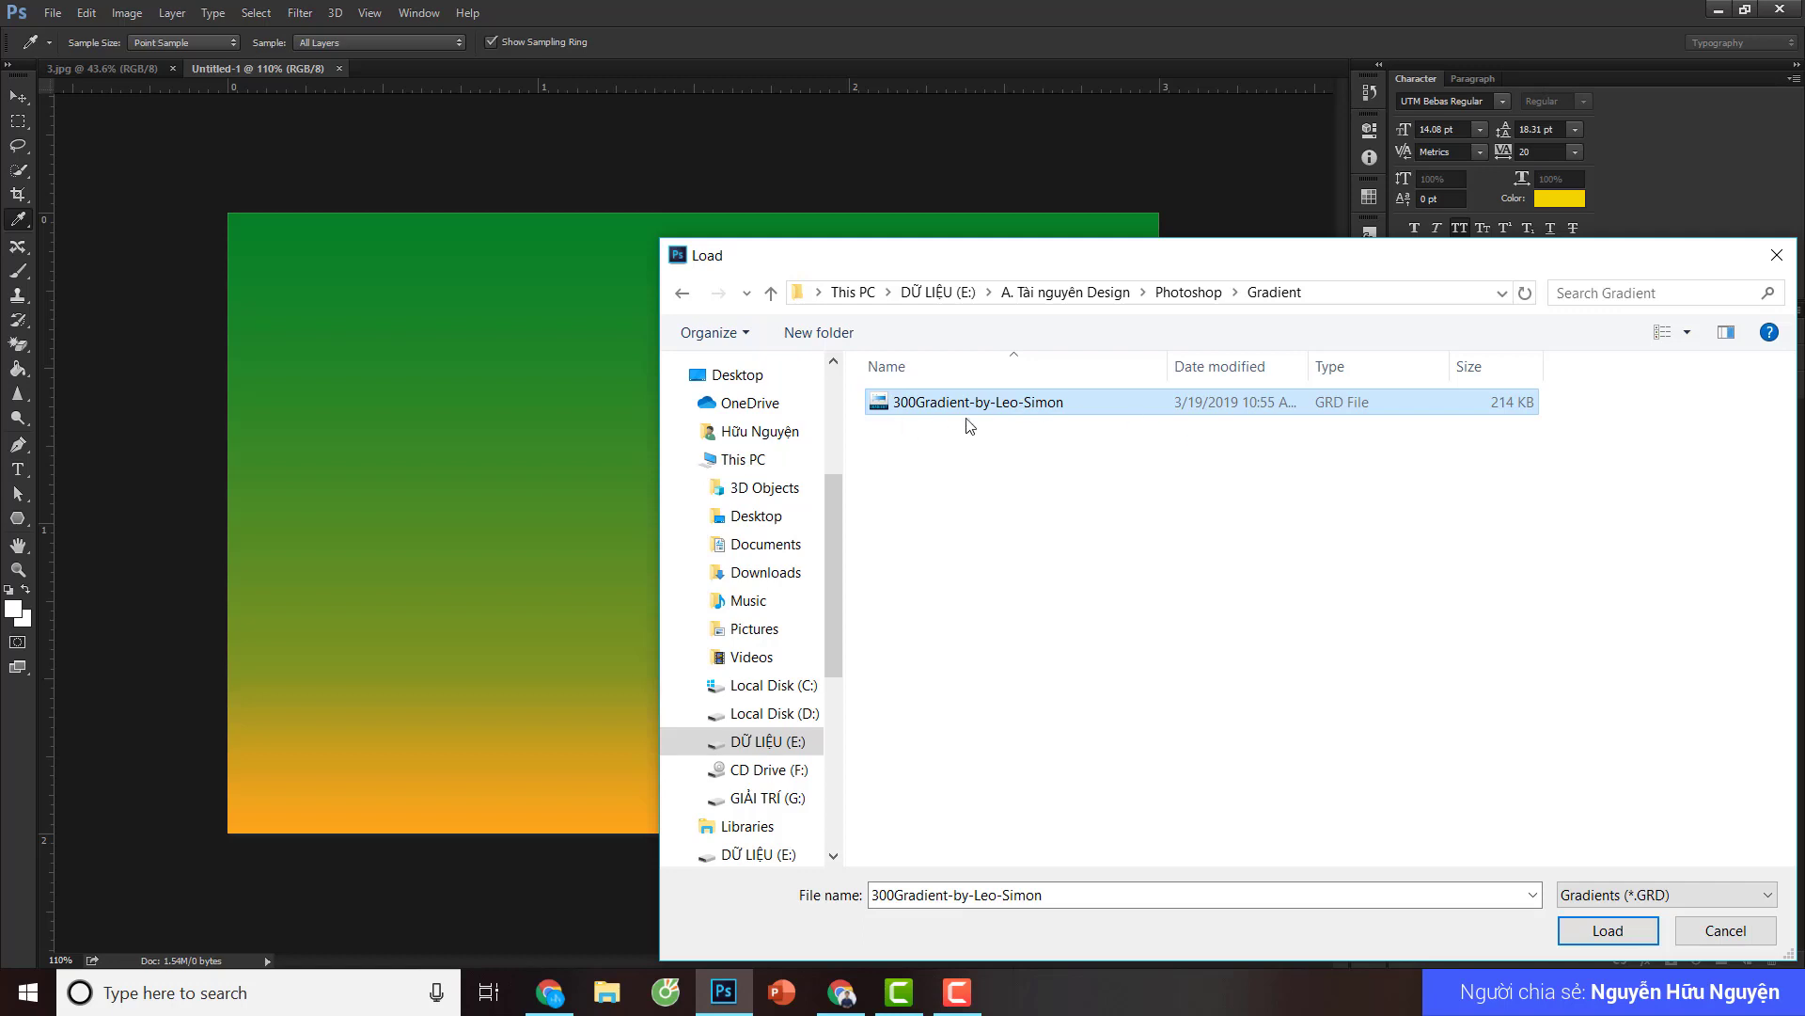
click(1608, 930)
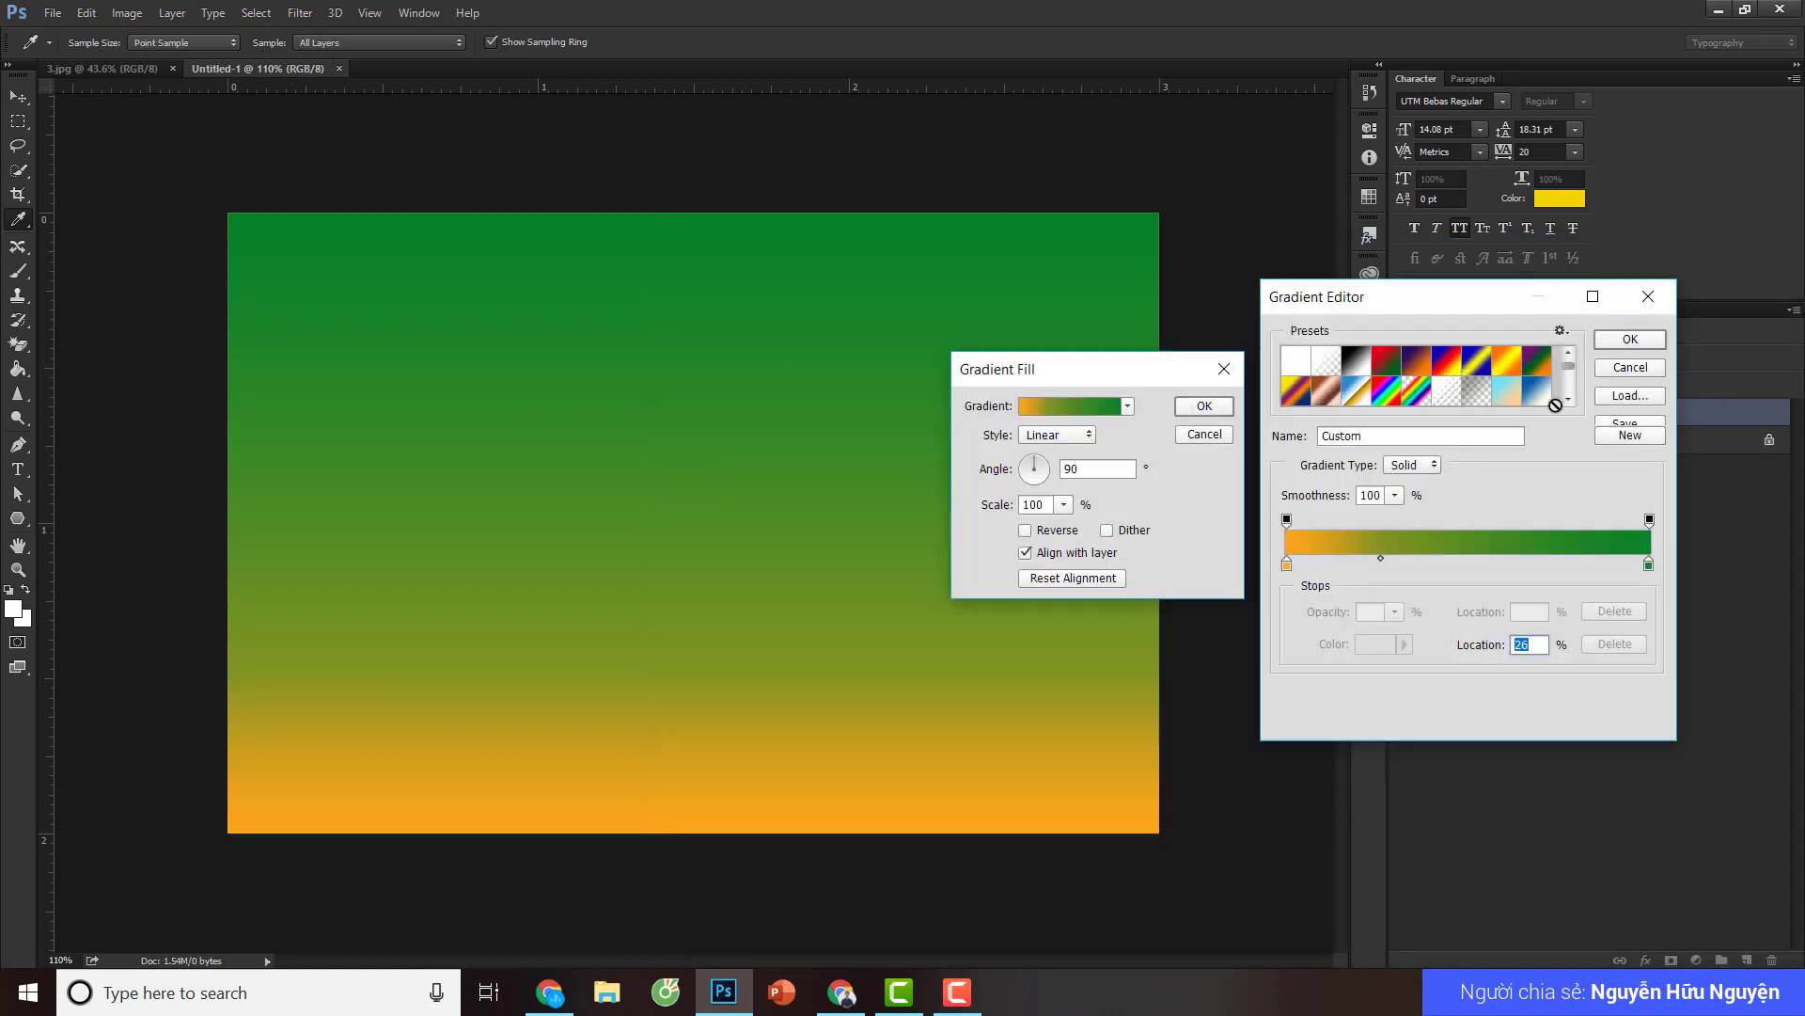
- Enlarge the Gradient Editor and preview presets, ending with Mojito, Bloody Mary, then Green Beach
drag(1504, 280, 1505, 96)
drag(1570, 231, 1558, 468)
click(1498, 371)
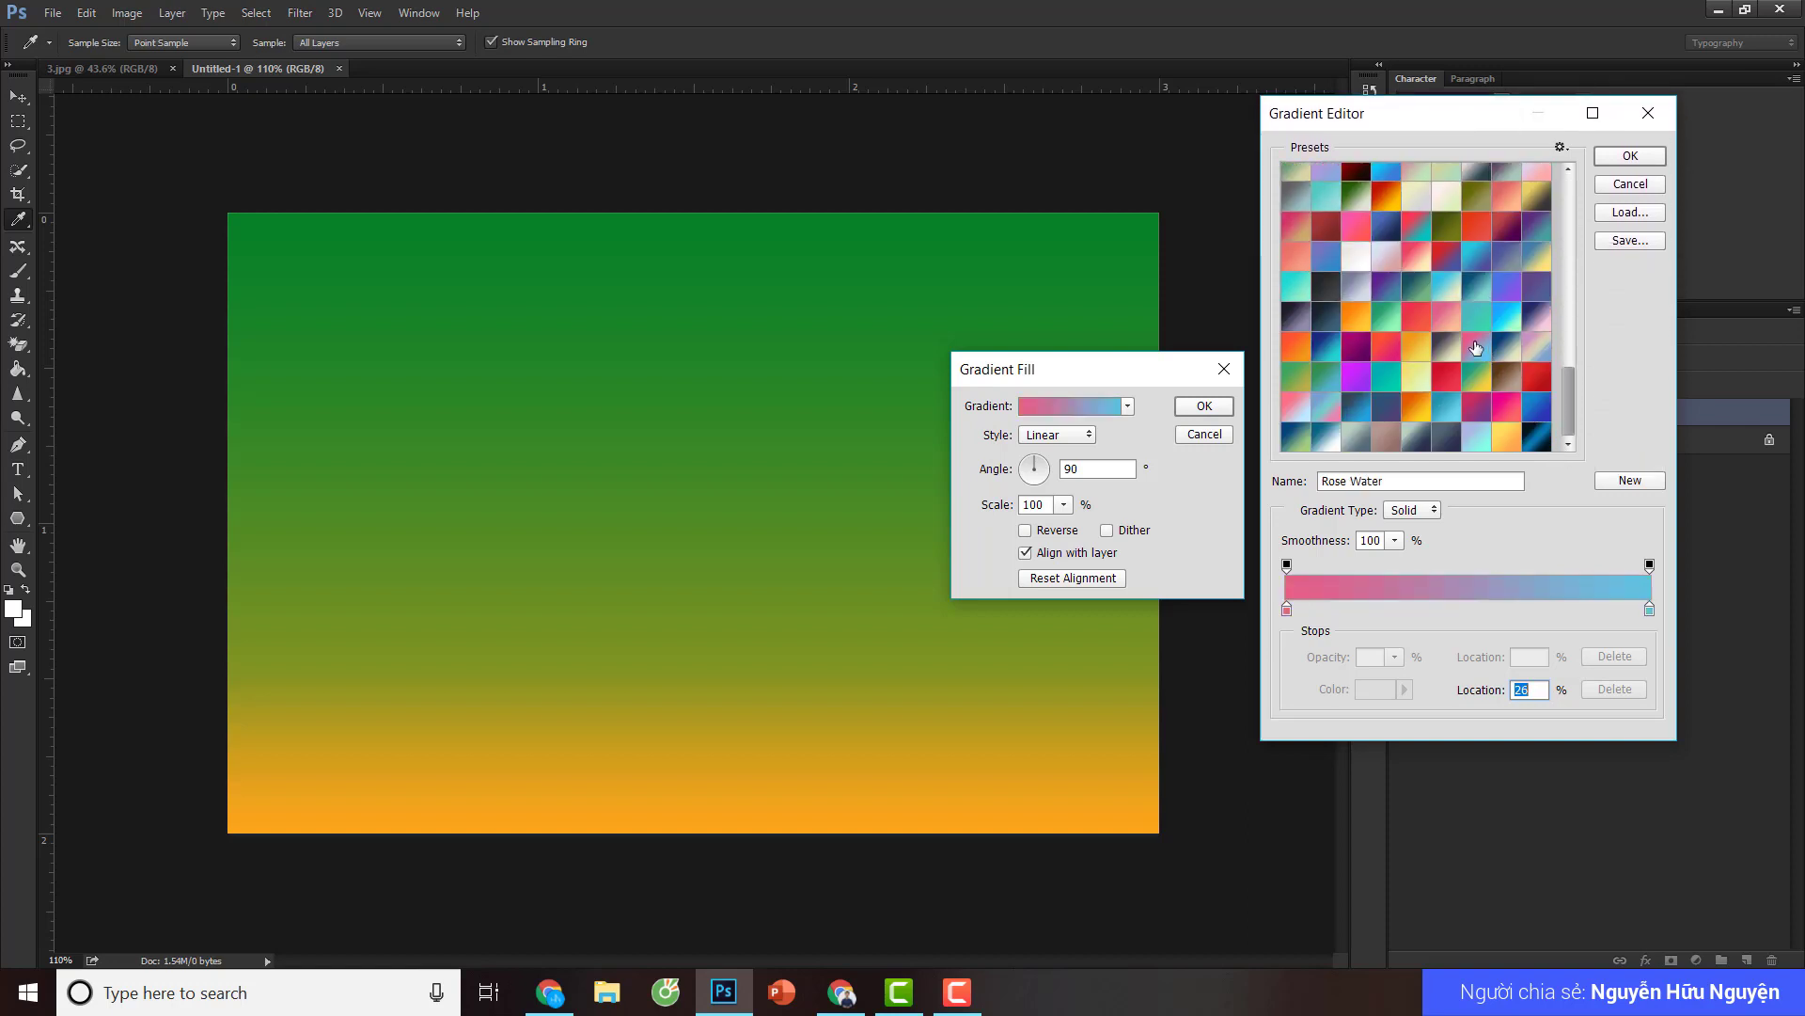
click(1529, 348)
click(1416, 346)
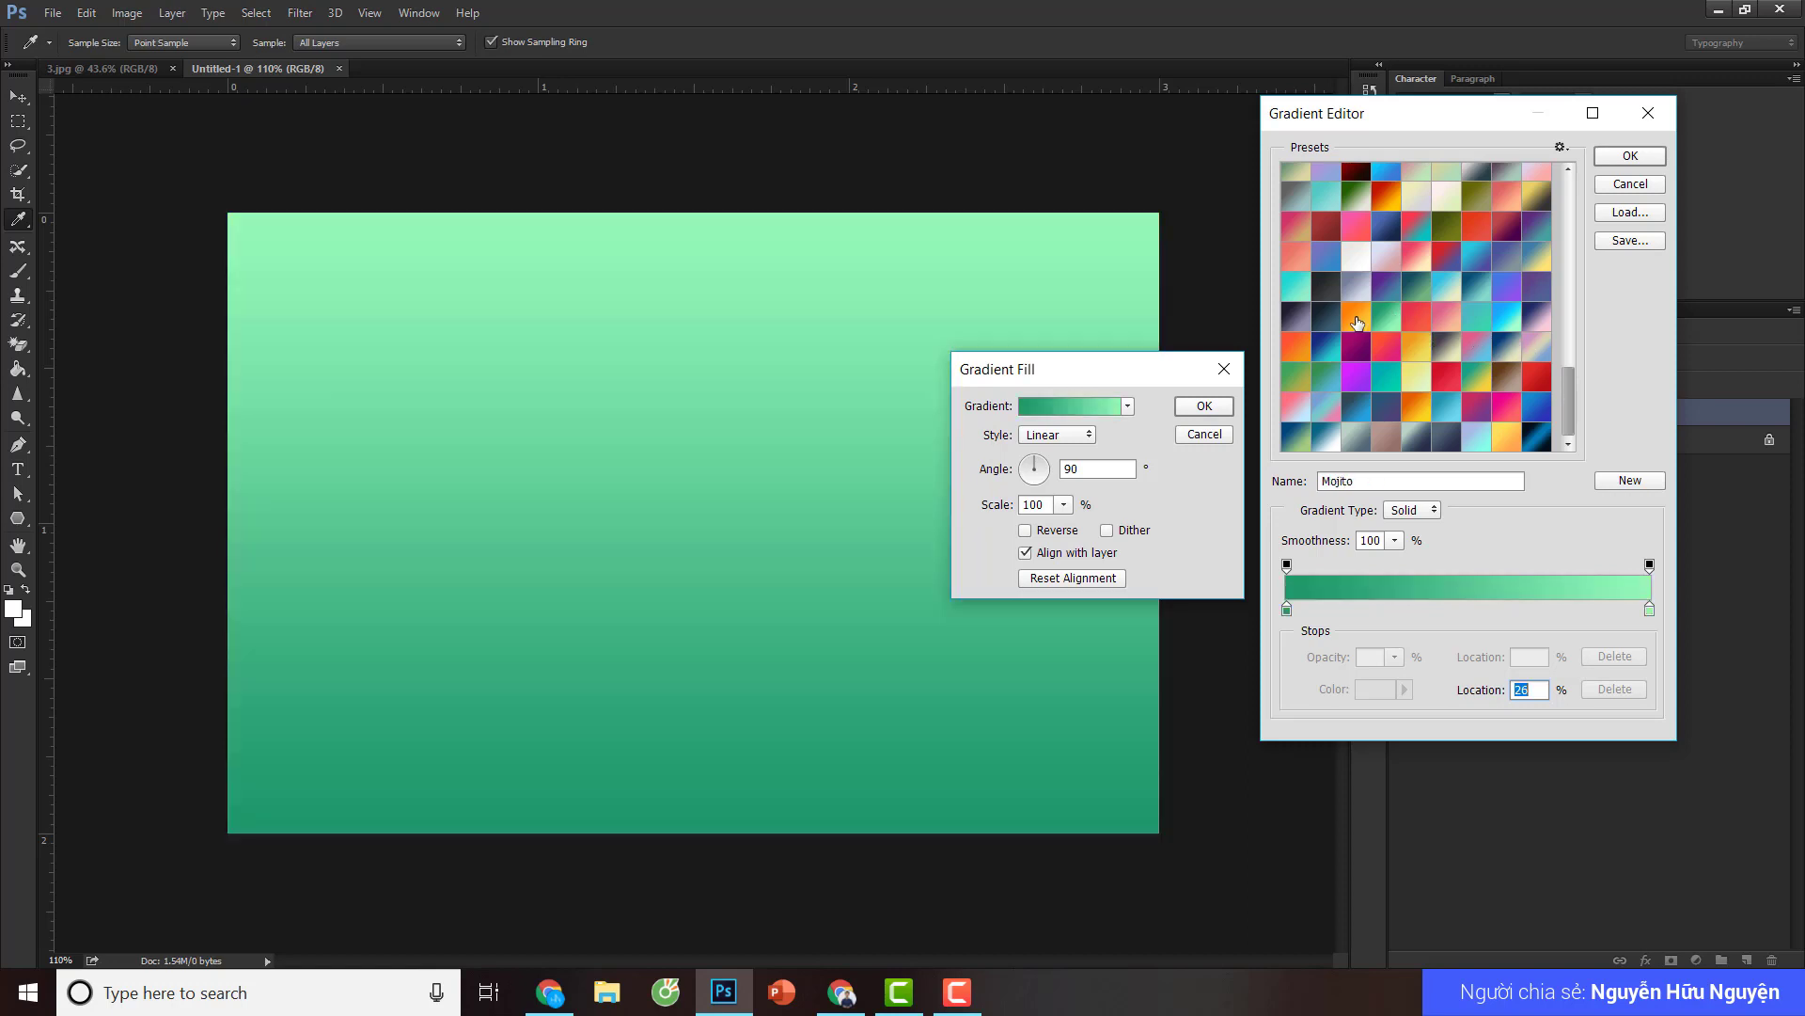
click(1356, 322)
click(1389, 350)
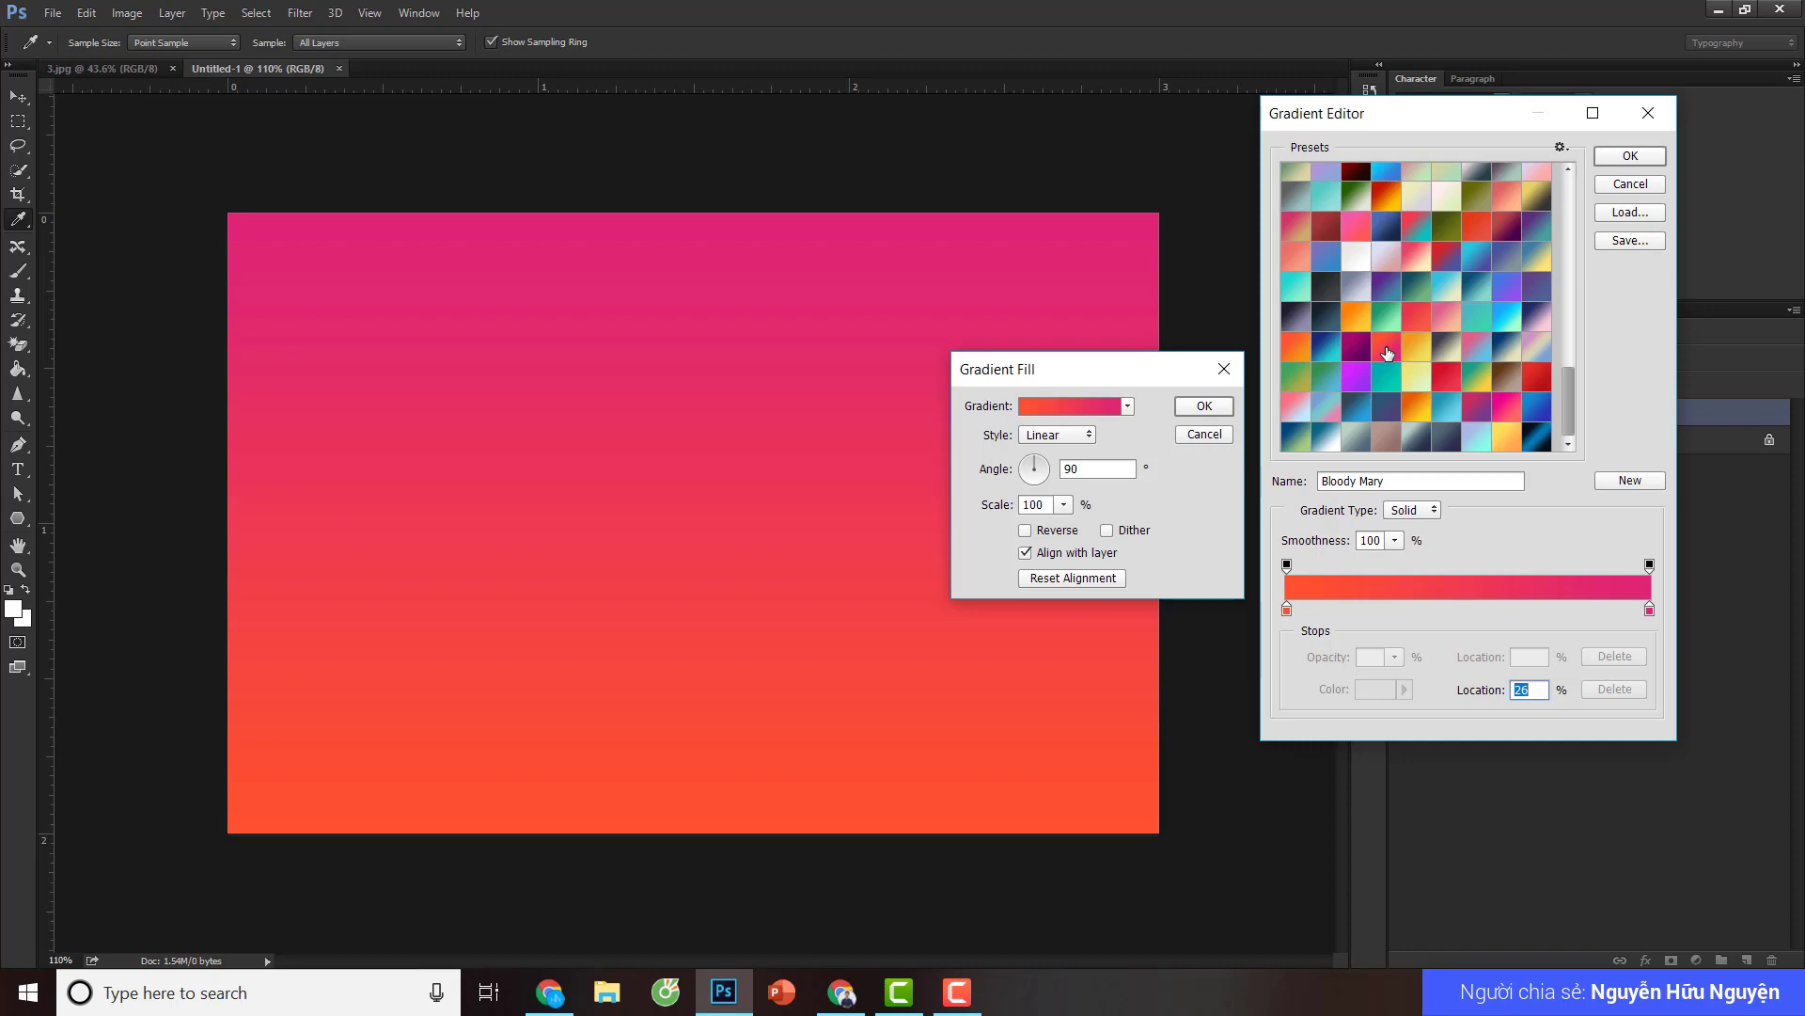
click(1372, 405)
- Go back to the 'gradient gold photoshop' search and open its image results
click(549, 992)
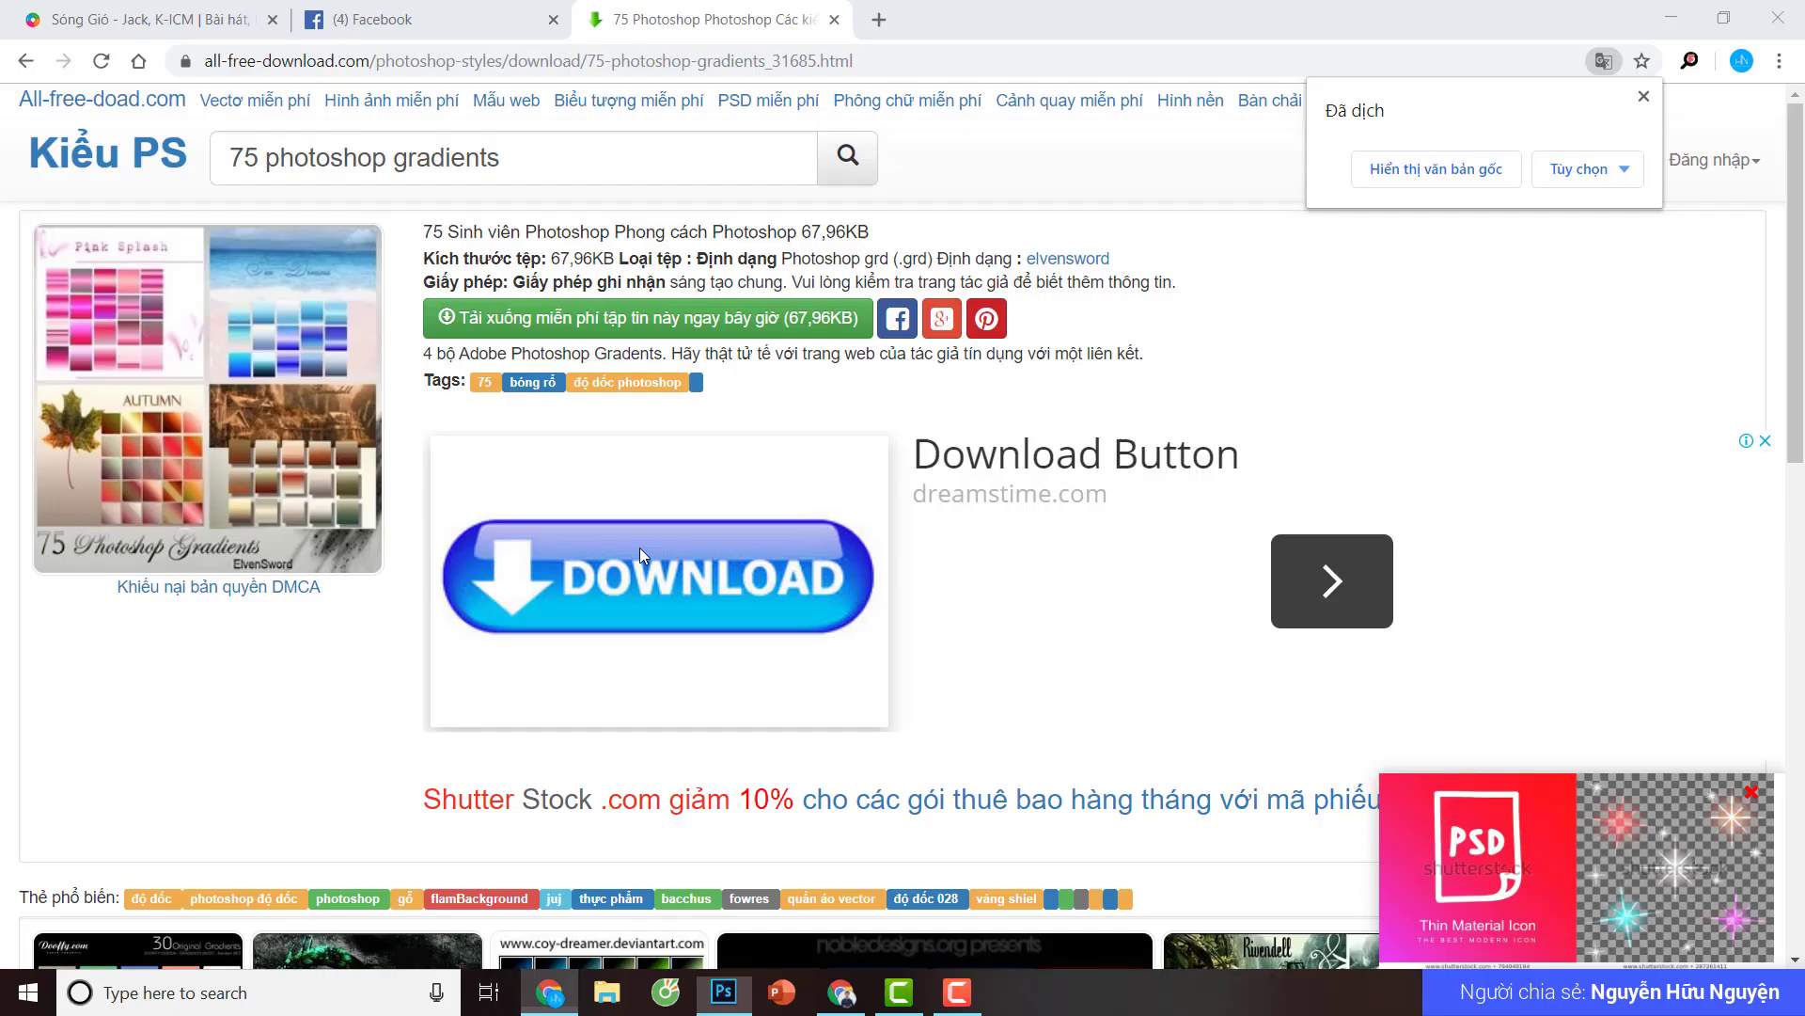
click(25, 61)
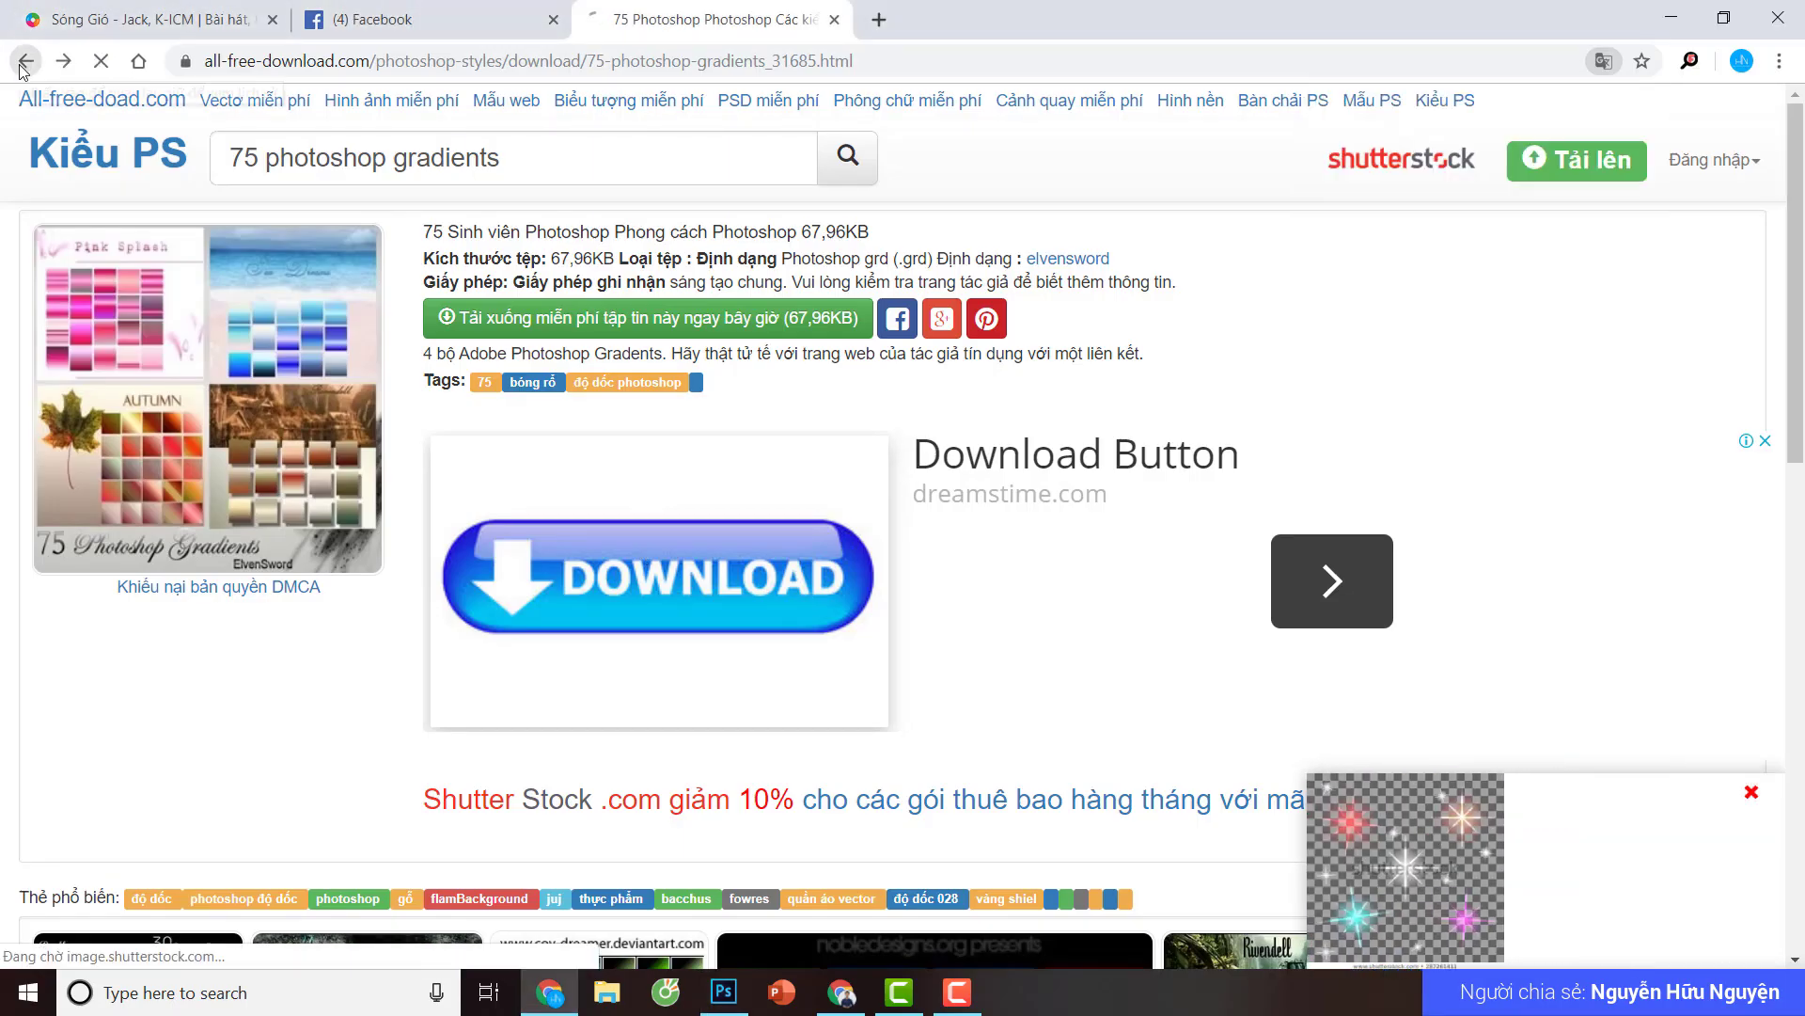
click(24, 61)
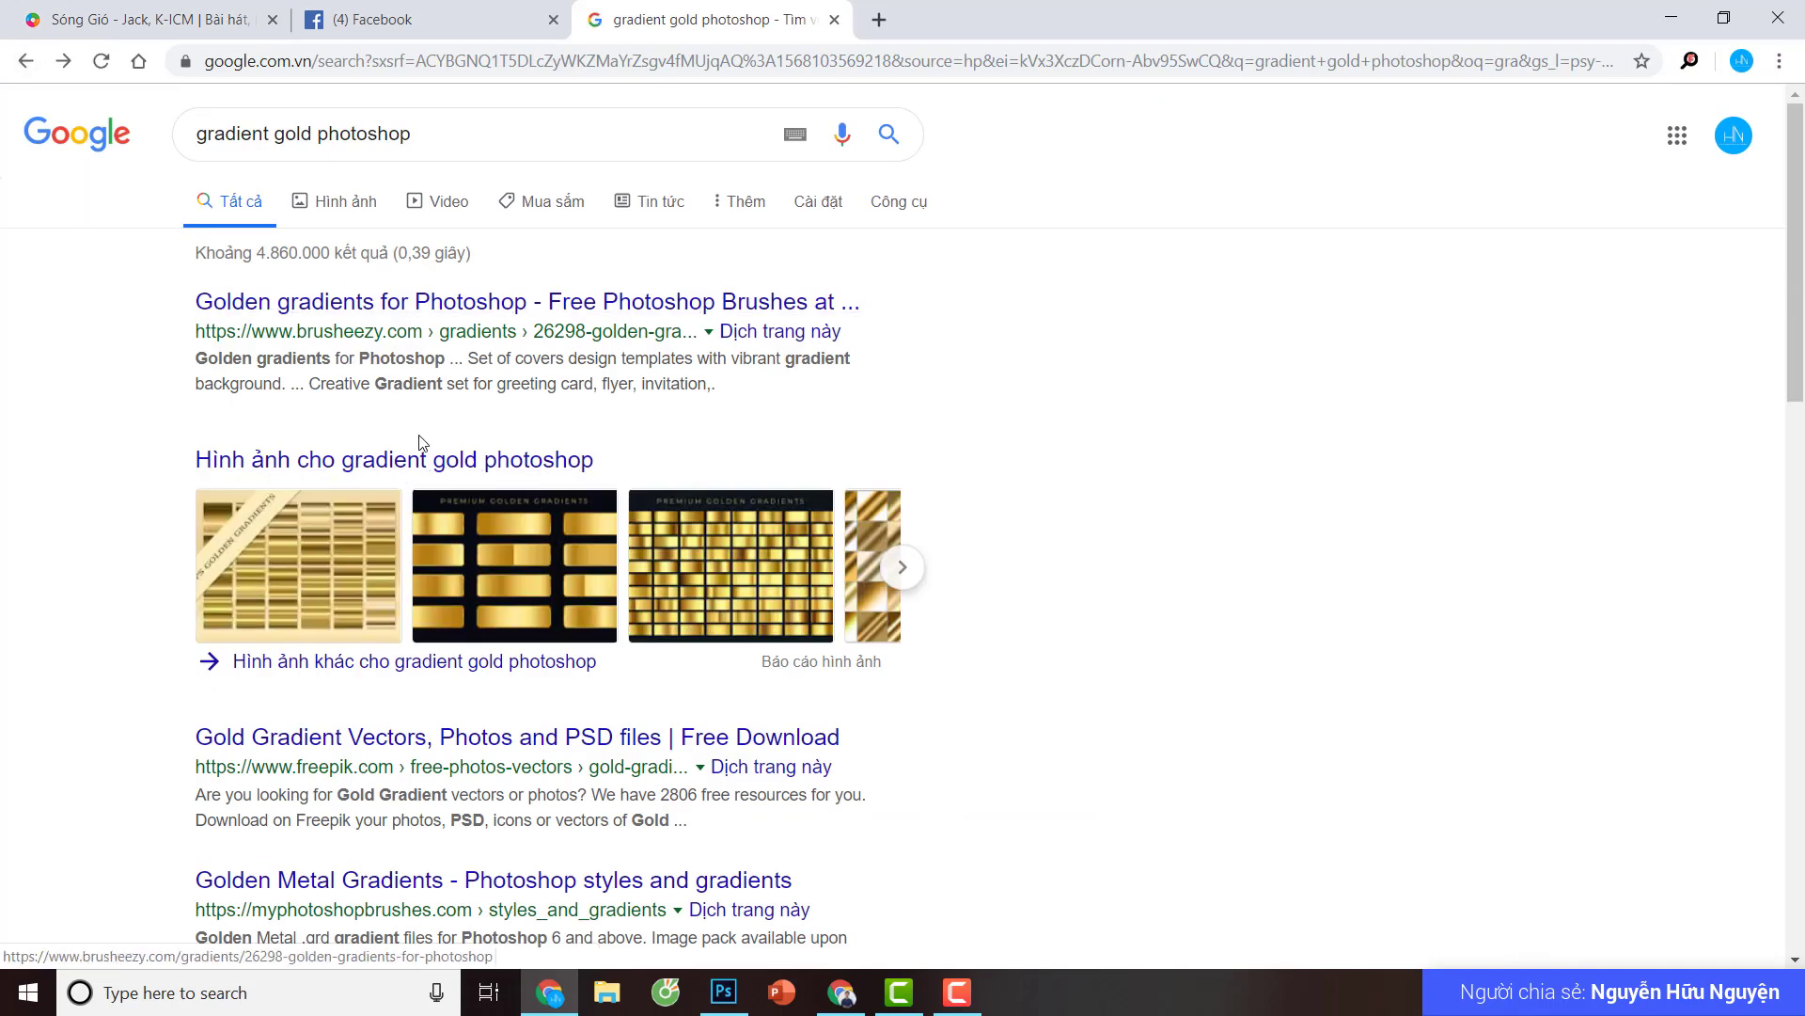
click(395, 459)
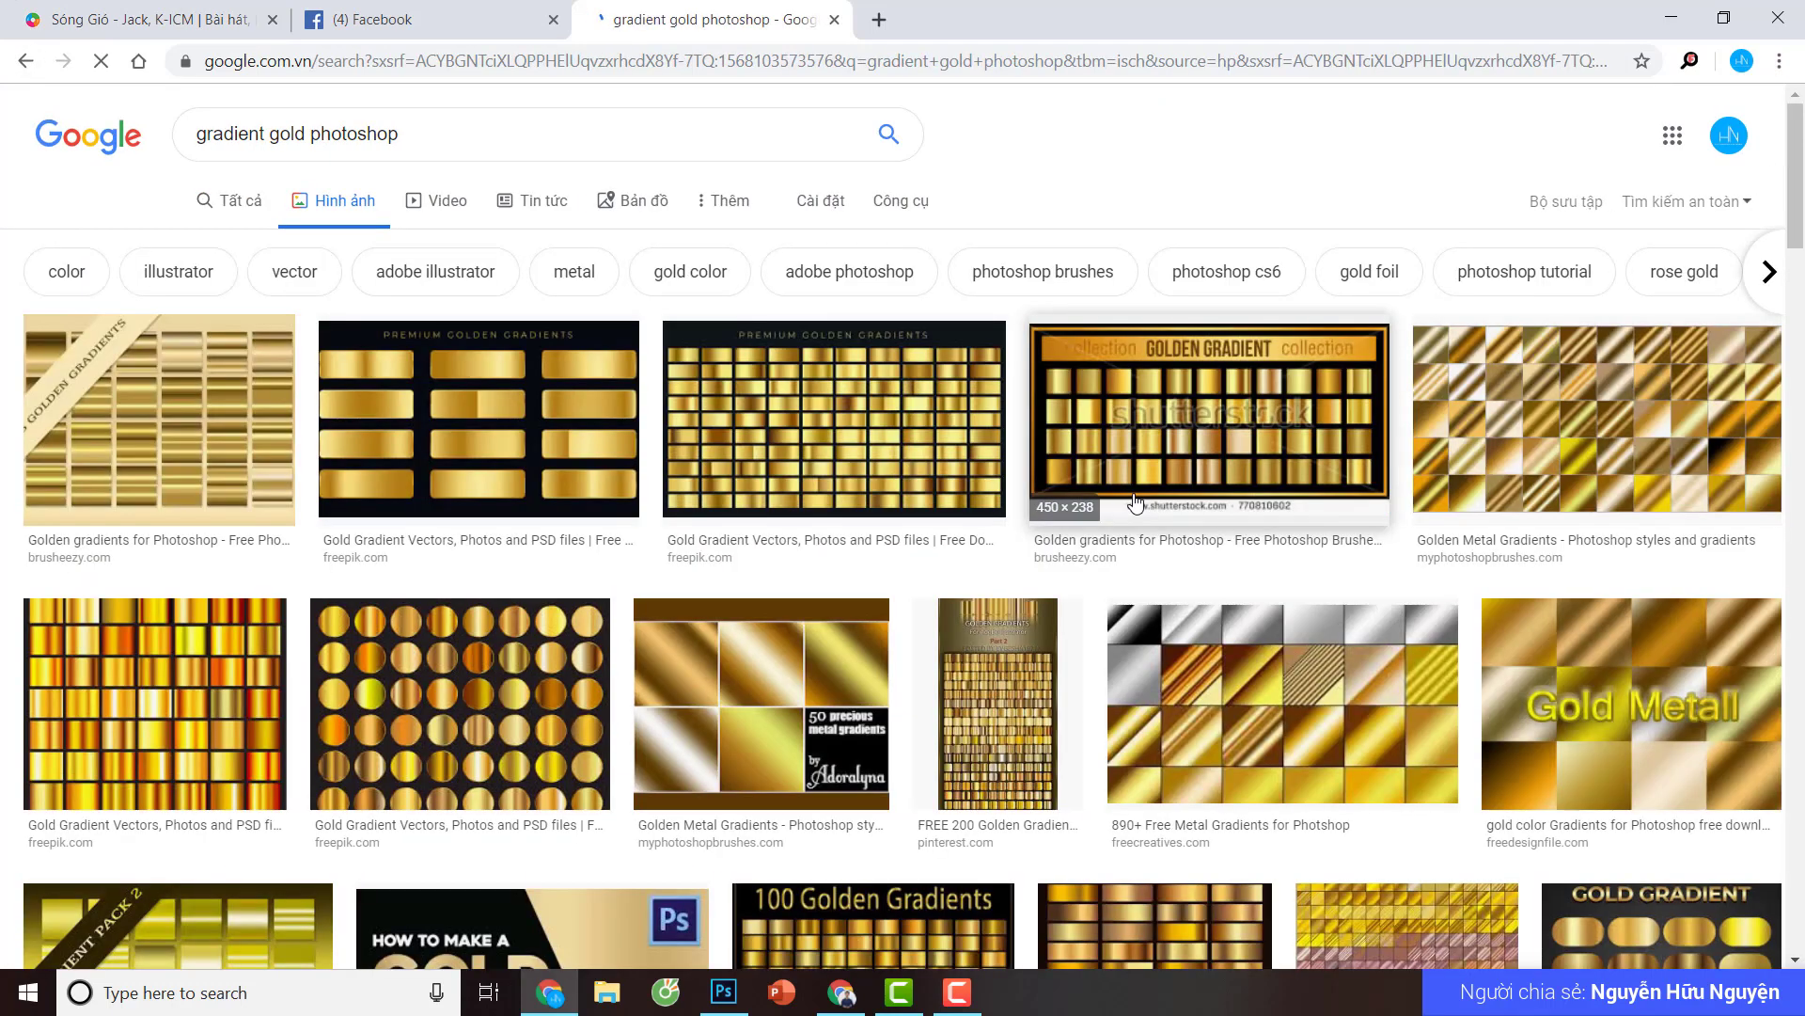
- Browse the gold gradient images, then return to Photoshop
scroll(722, 359, down, 4)
scroll(723, 360, down, 3)
scroll(691, 392, up, 4)
scroll(691, 392, down, 2)
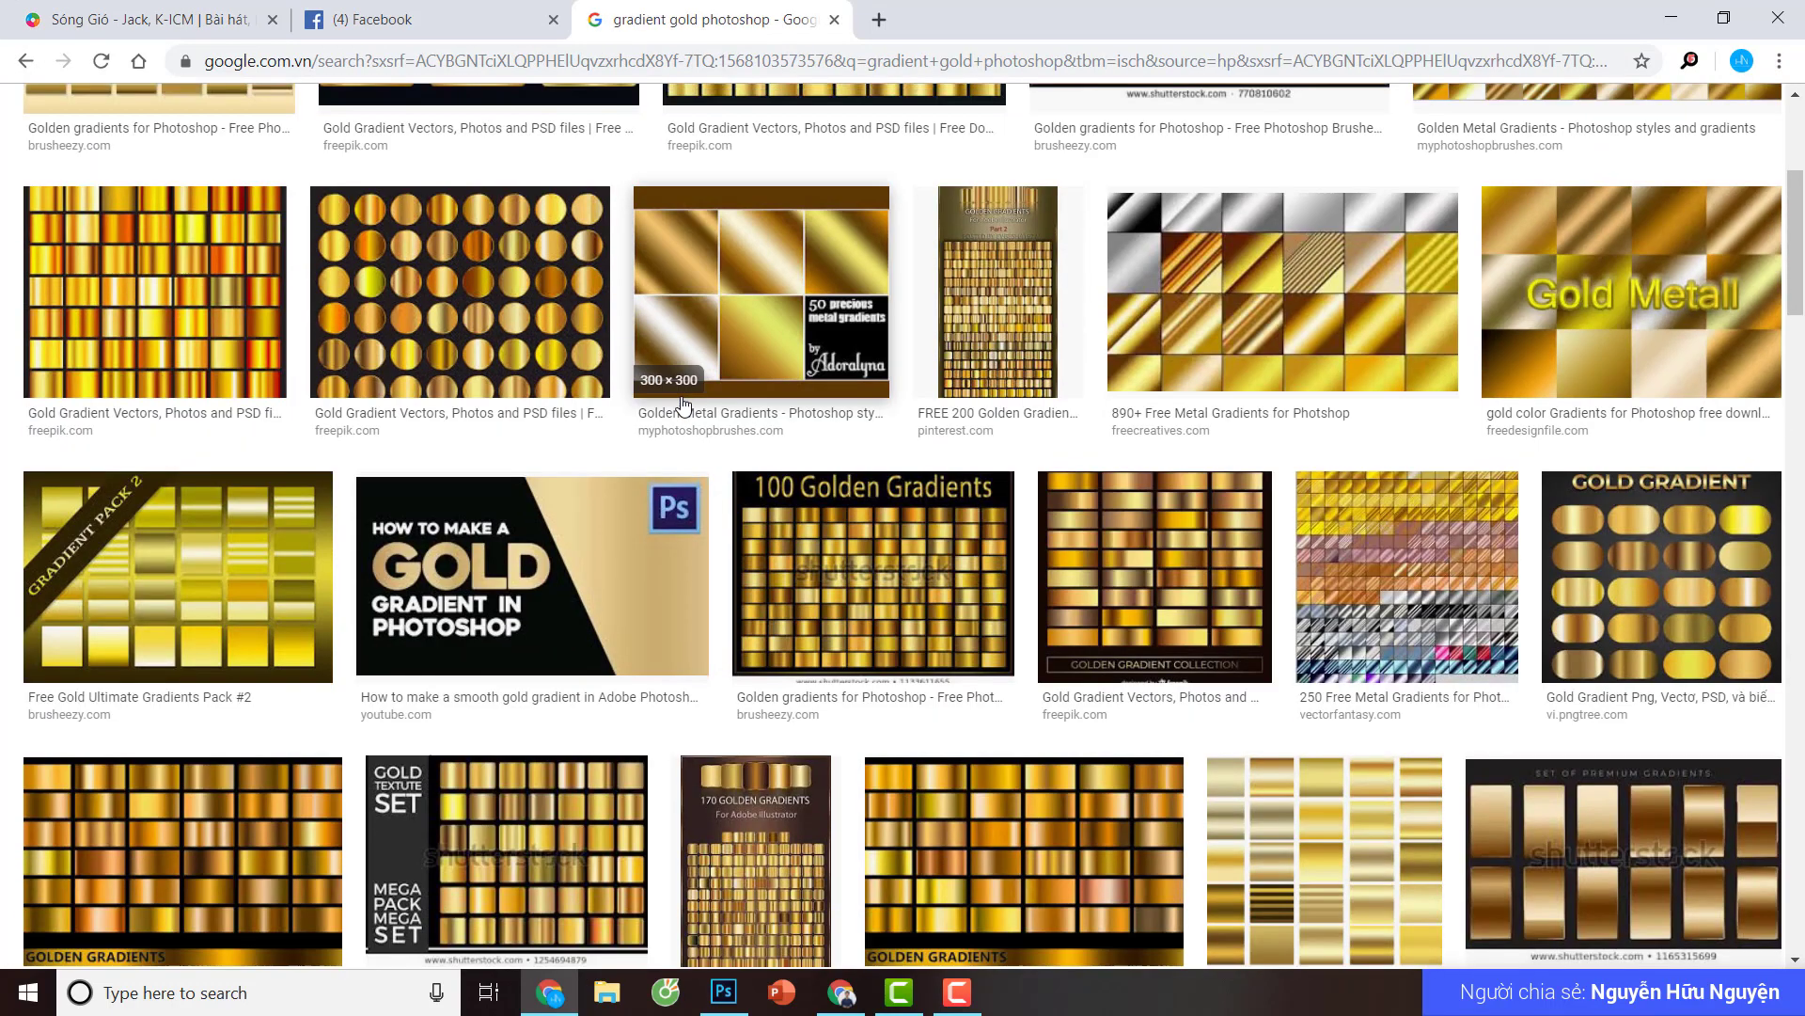
scroll(1052, 391, down, 5)
scroll(1051, 391, down, 5)
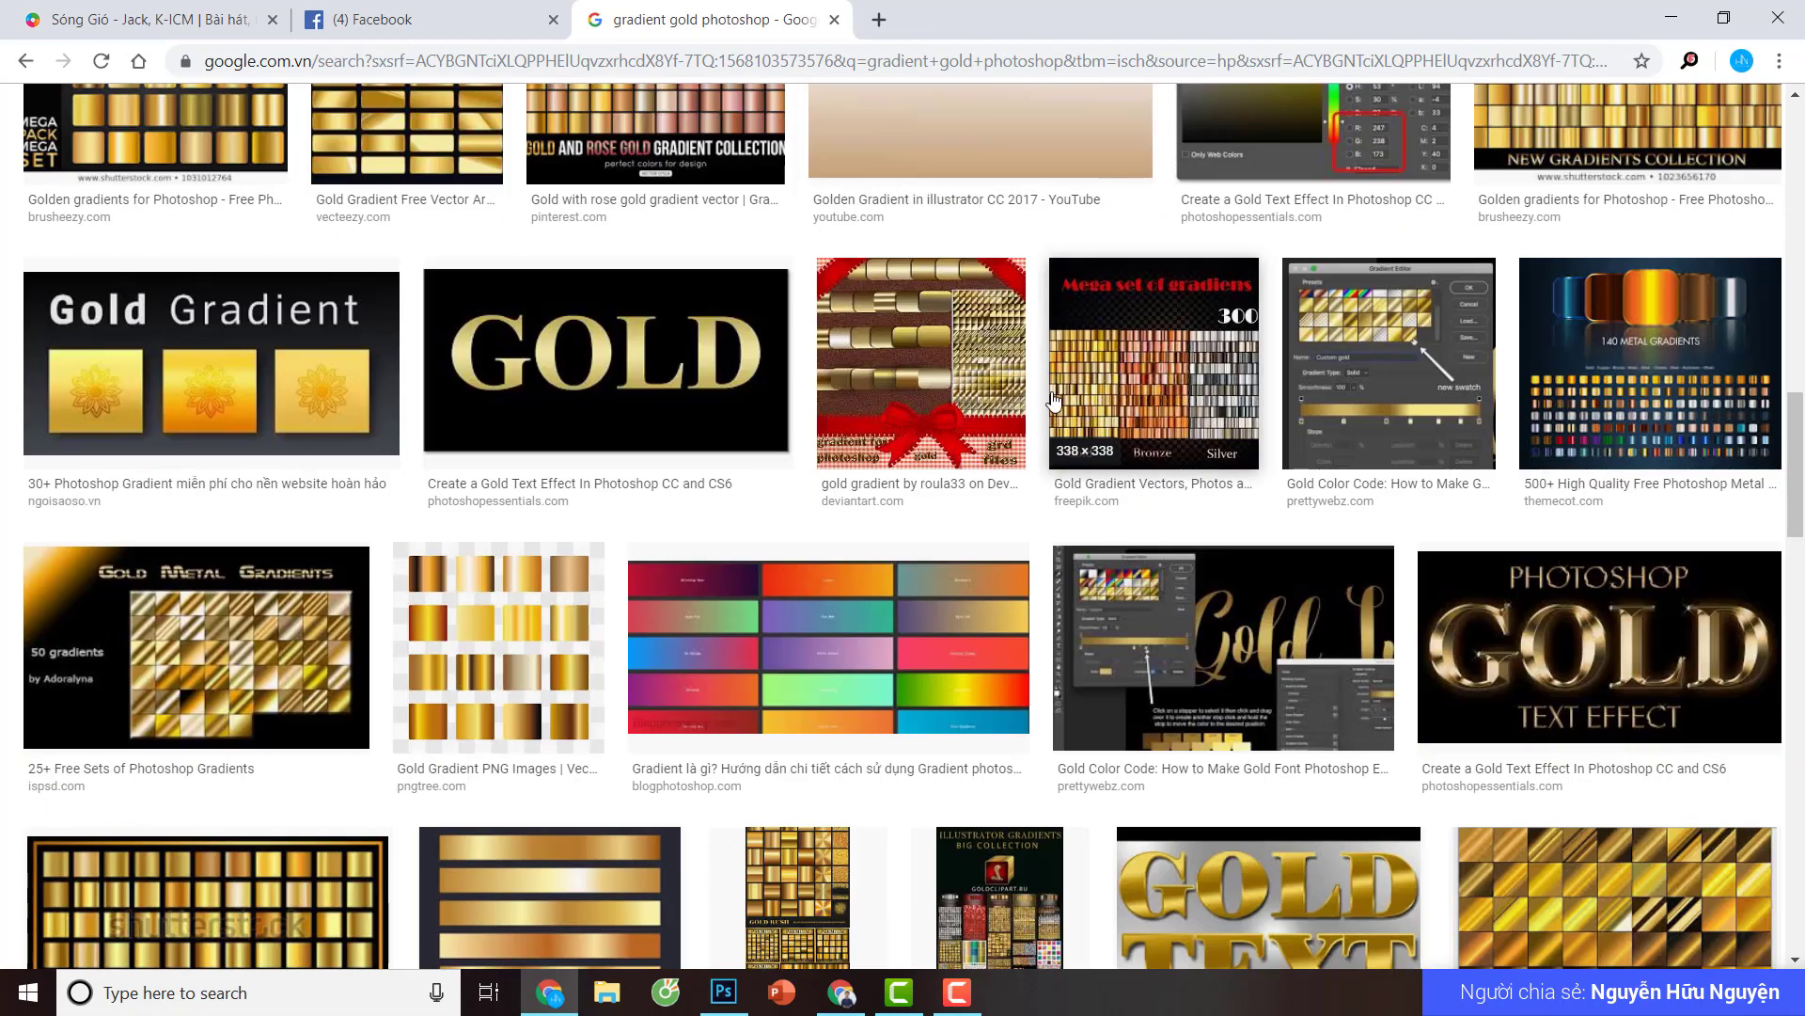
scroll(1052, 391, down, 5)
scroll(1051, 391, down, 9)
scroll(1068, 391, up, 5)
scroll(1068, 391, down, 8)
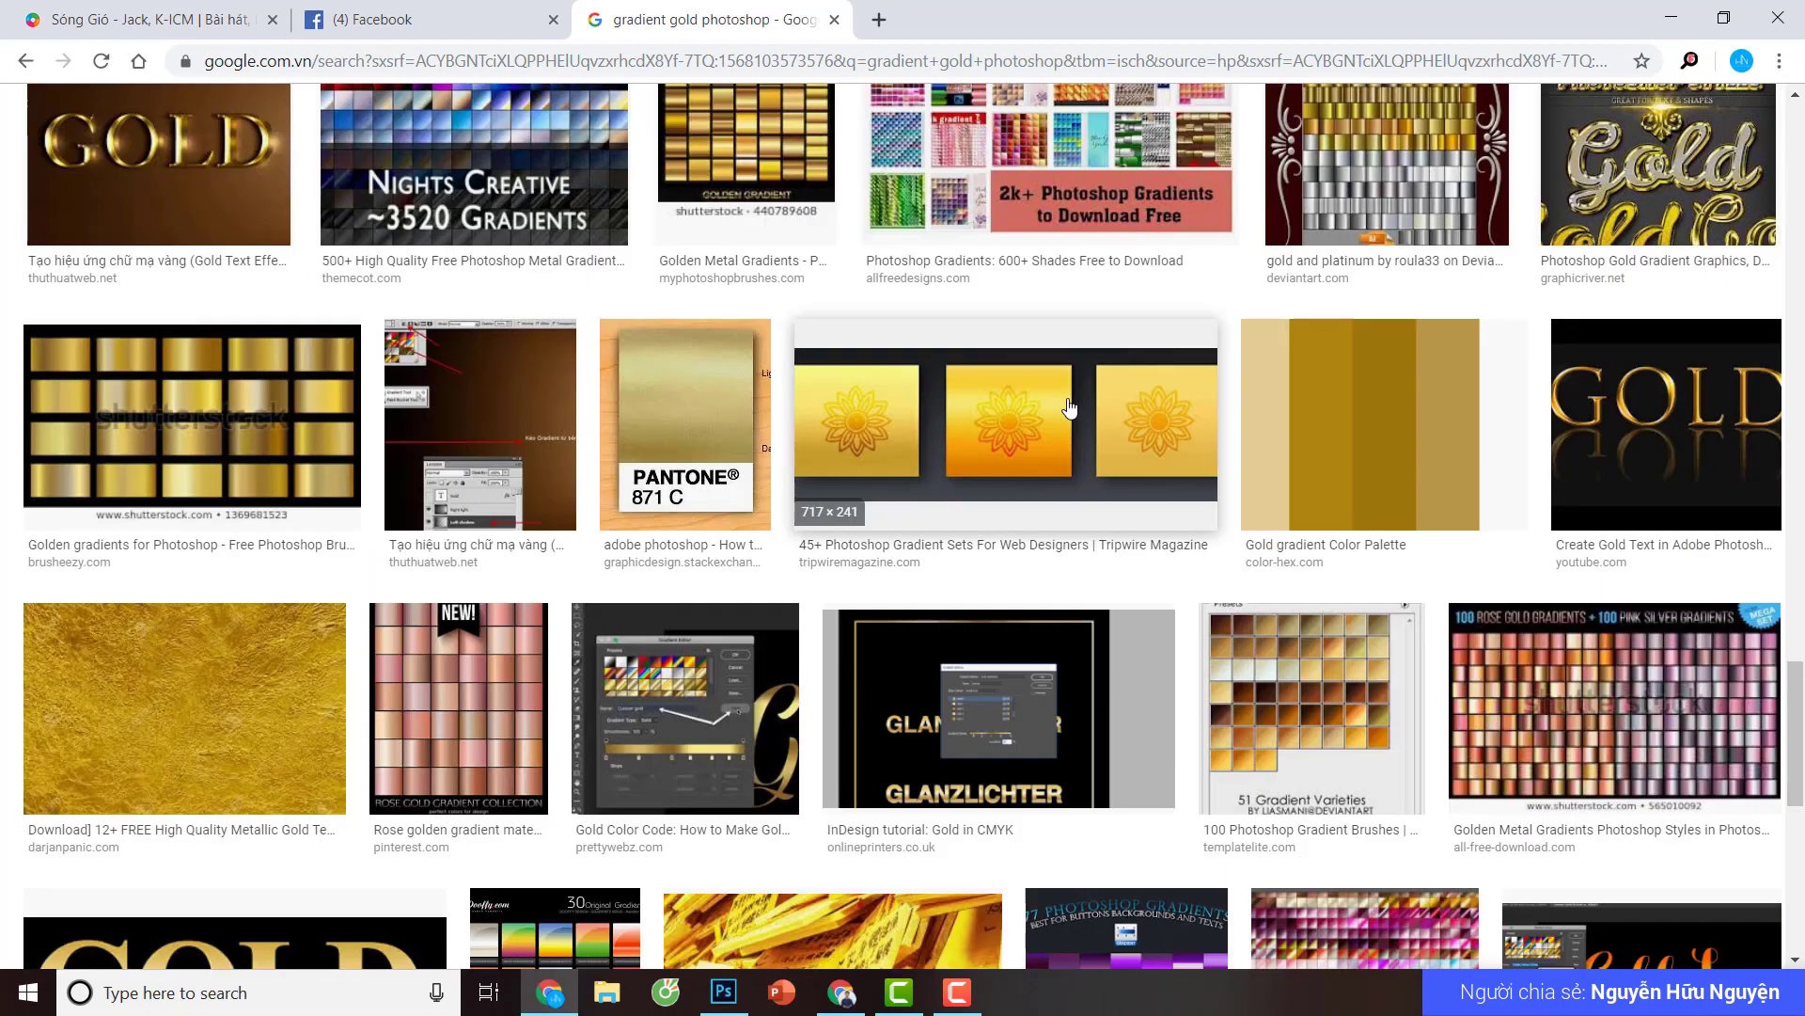
scroll(630, 752, down, 7)
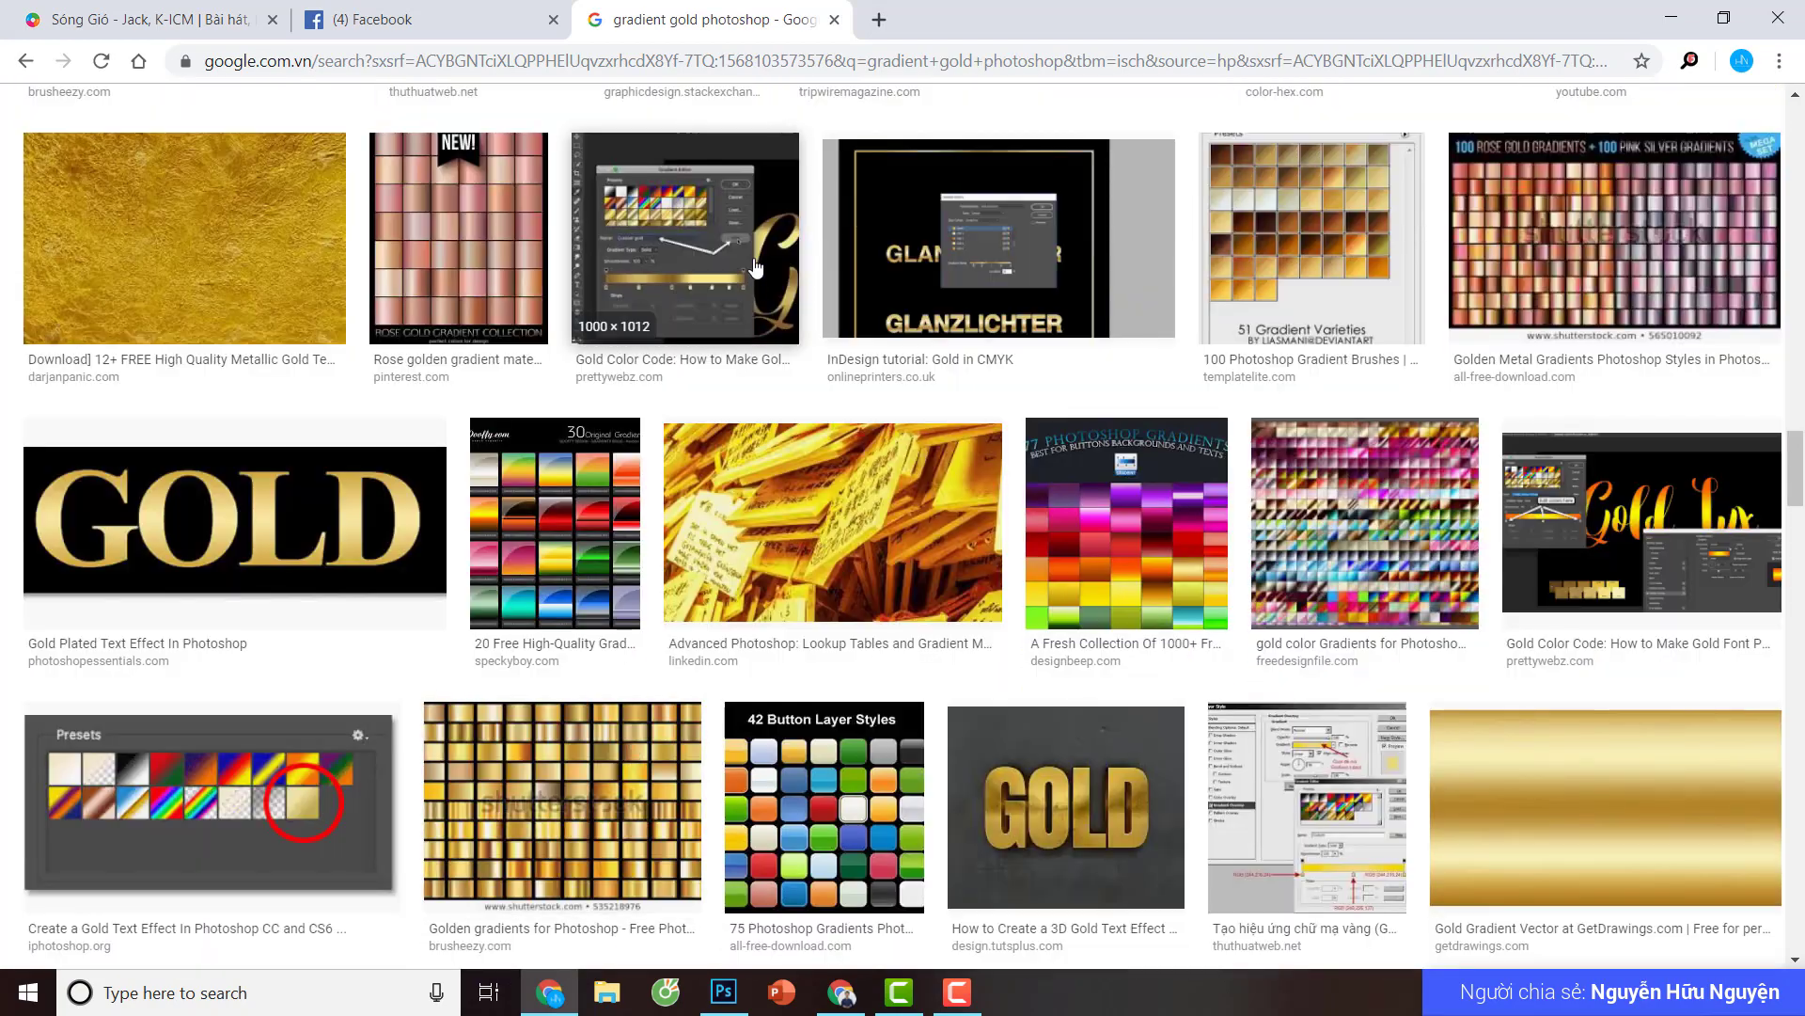
scroll(738, 264, up, 6)
scroll(738, 221, up, 6)
scroll(736, 212, up, 8)
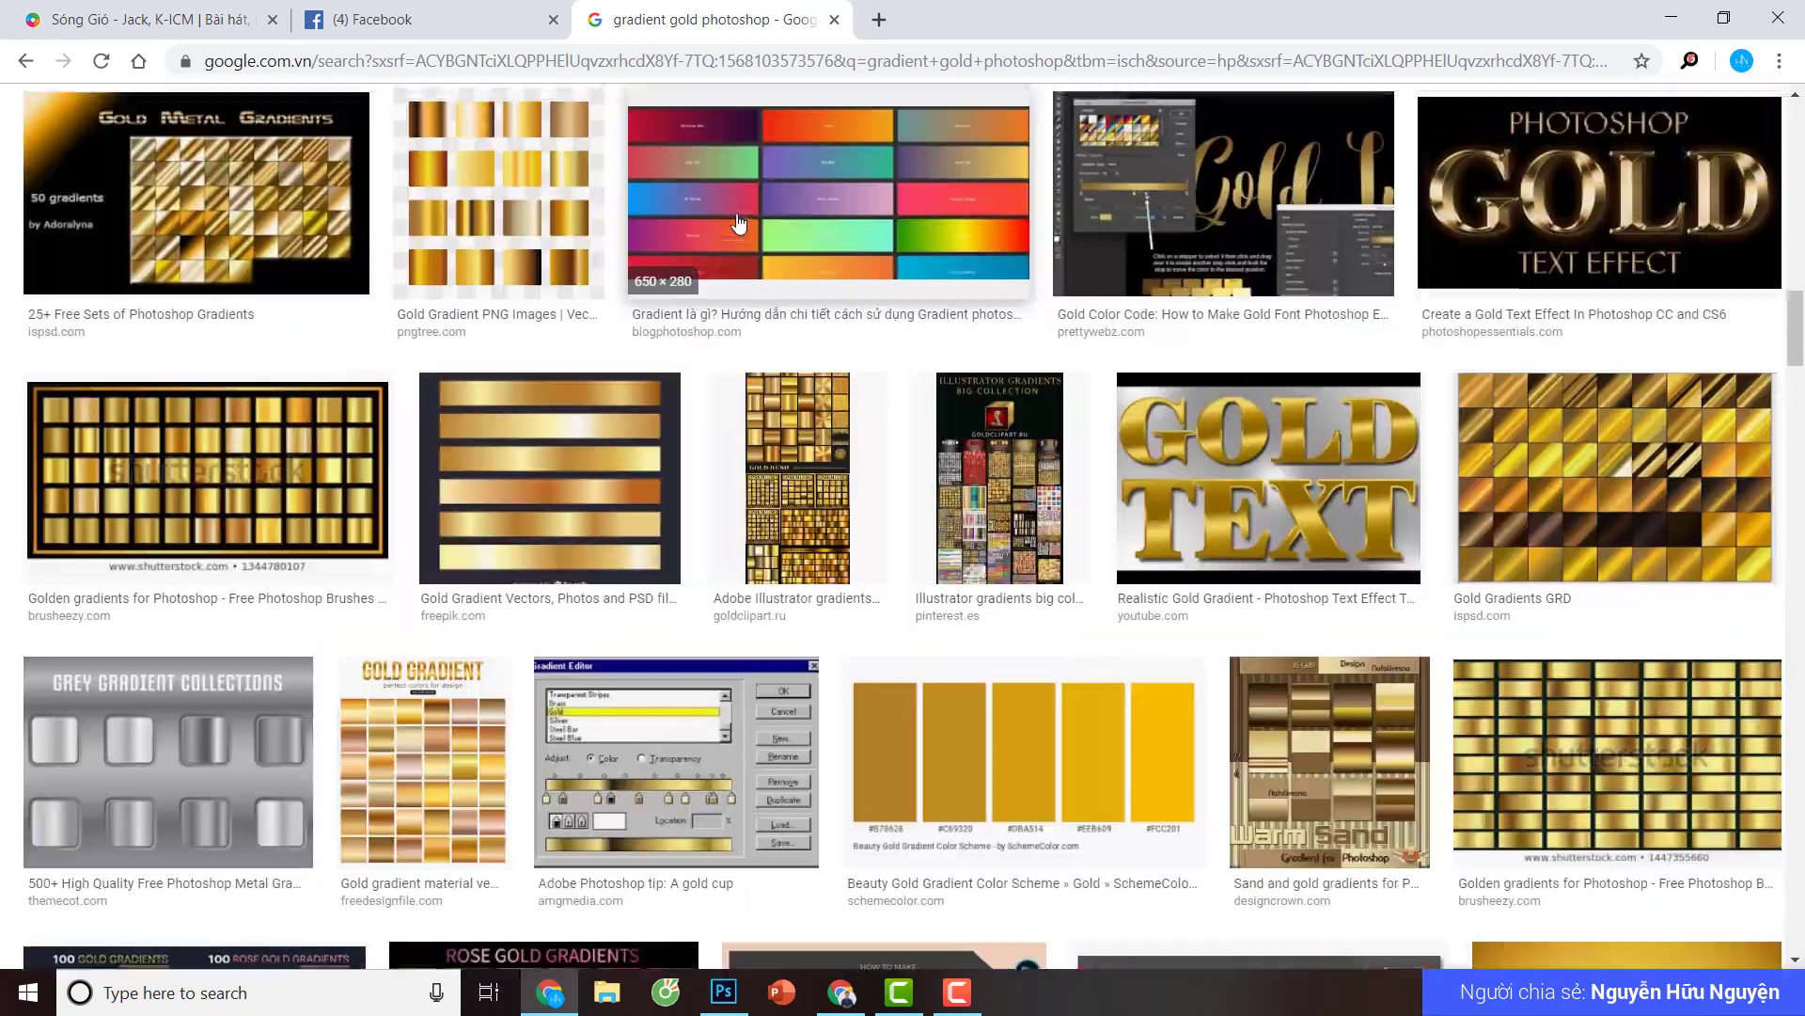
scroll(734, 221, up, 8)
scroll(729, 236, up, 8)
scroll(724, 245, up, 3)
scroll(724, 246, up, 4)
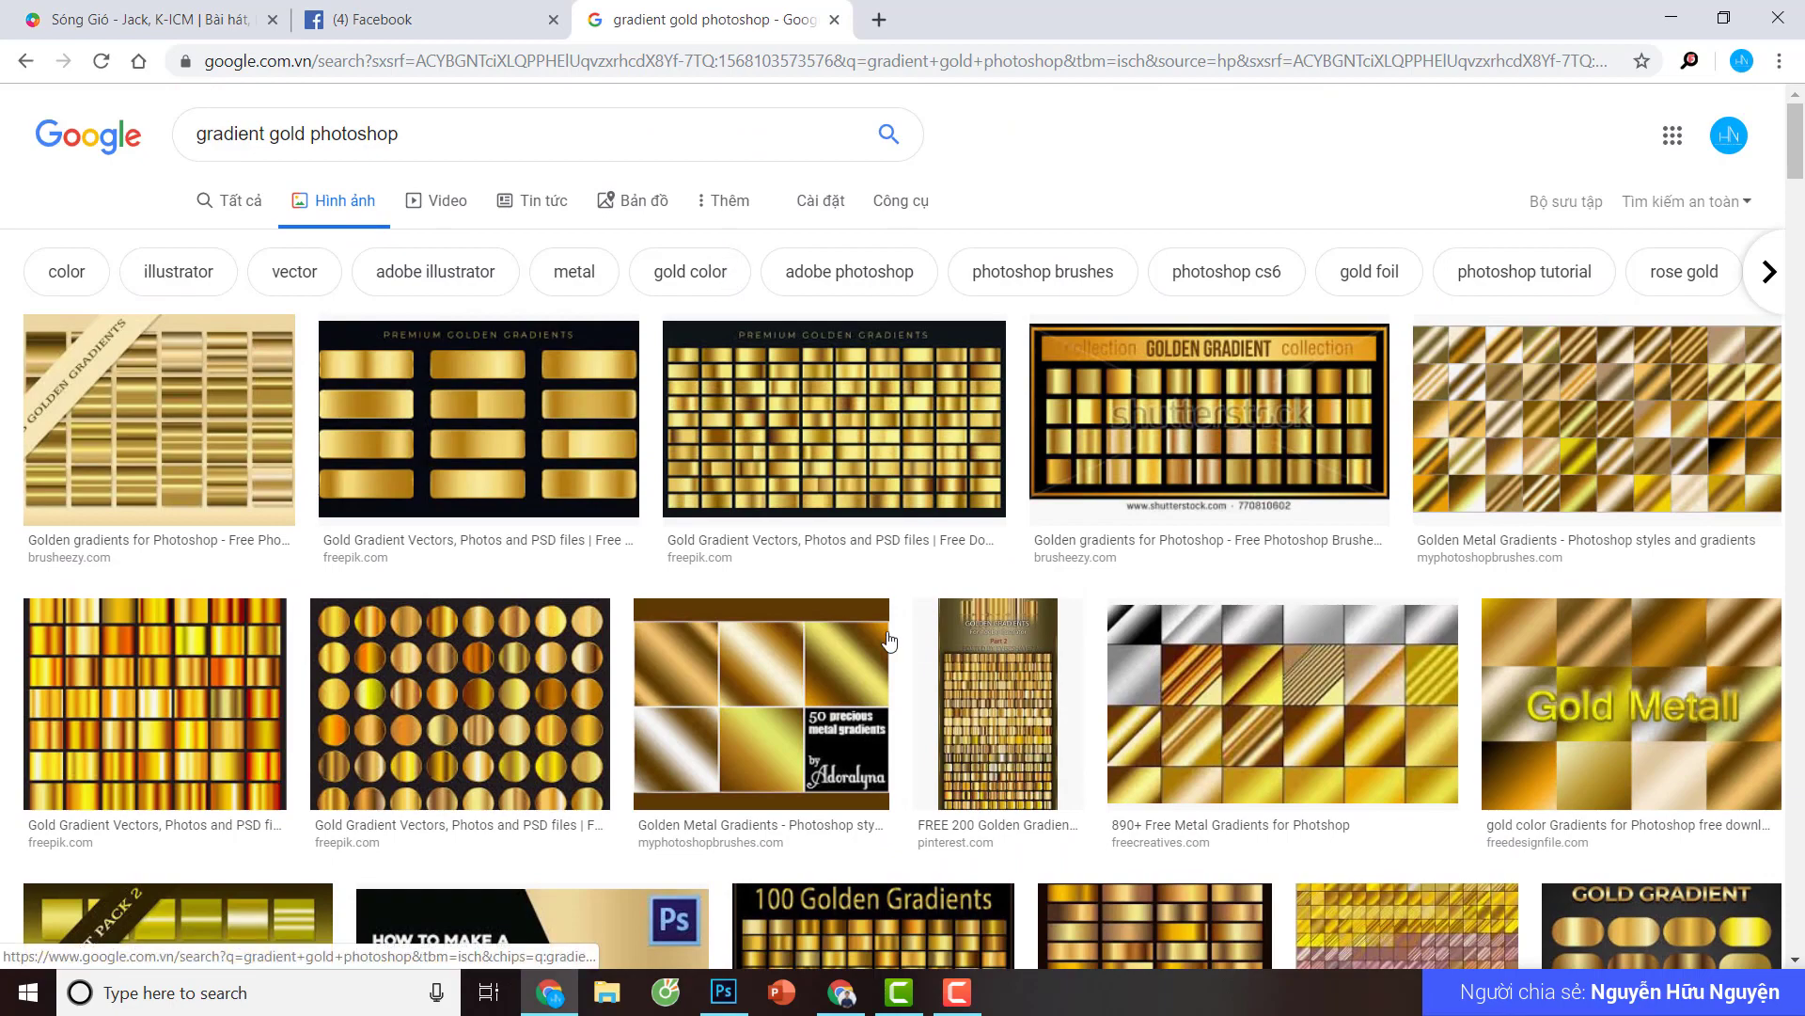
click(725, 992)
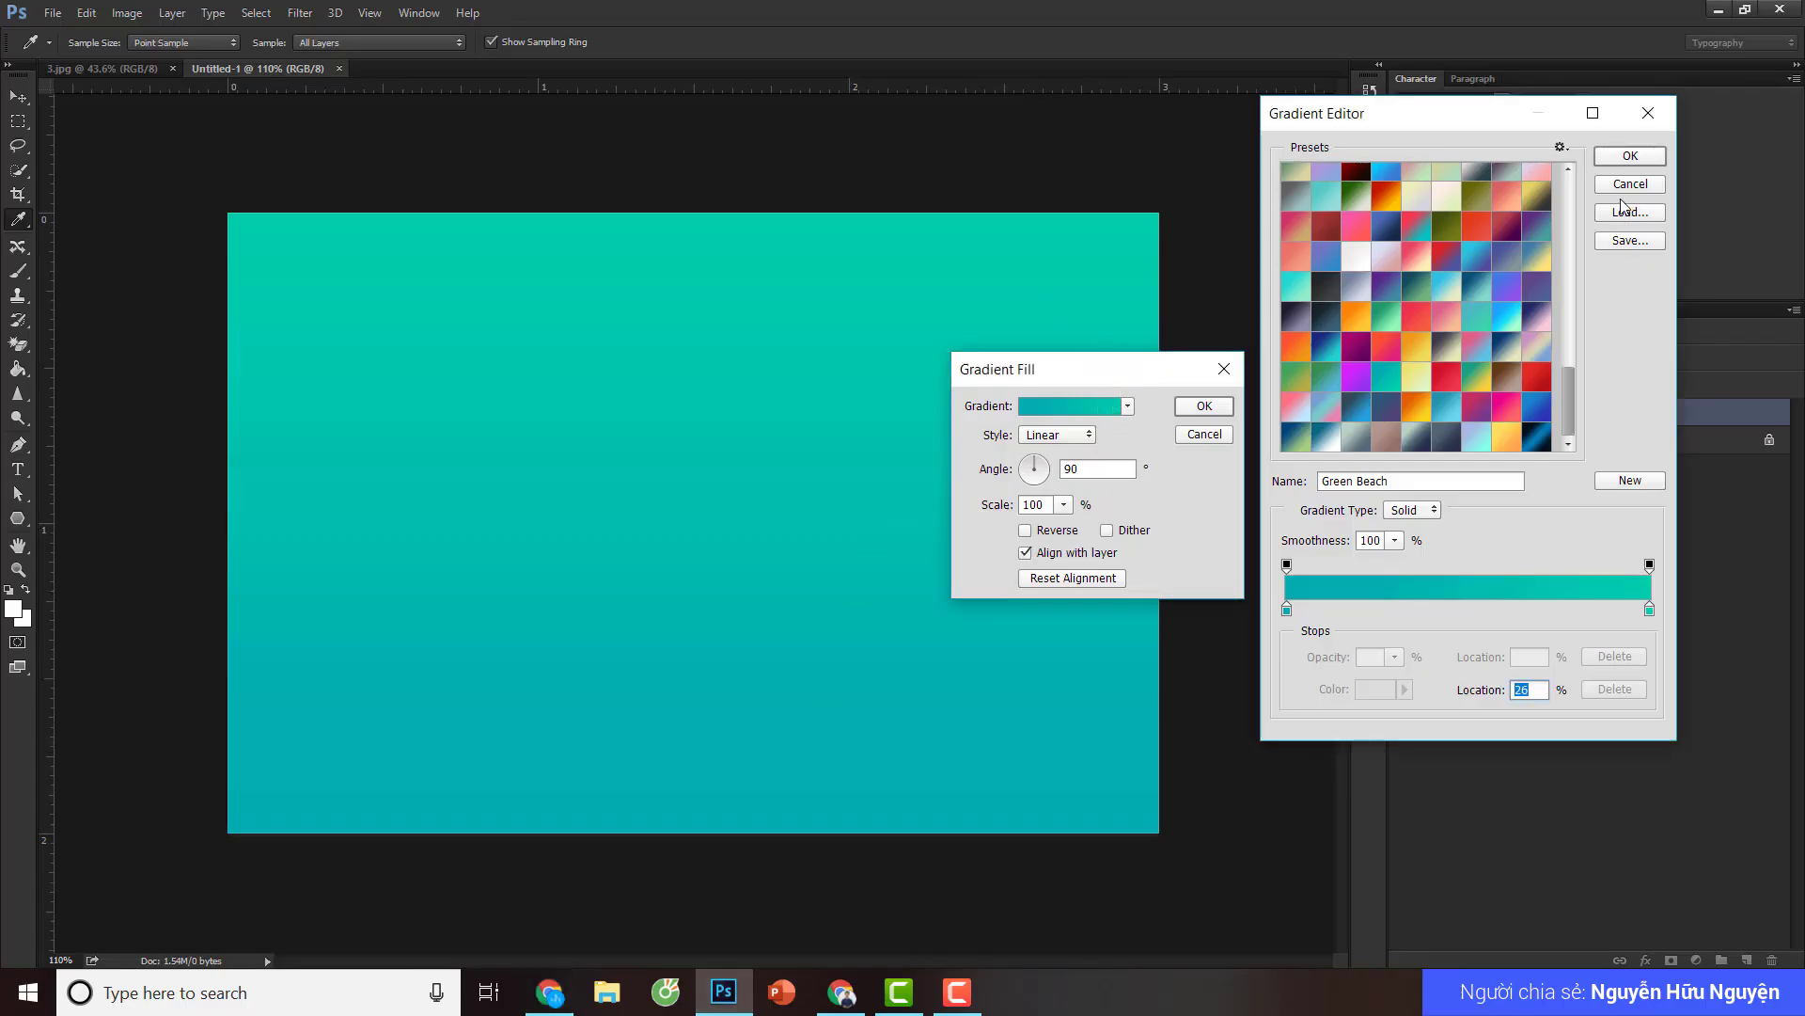
- Apply the Red, Green preset as the fill, keeping the Linear style at 90°
scroll(1510, 329, up, 3)
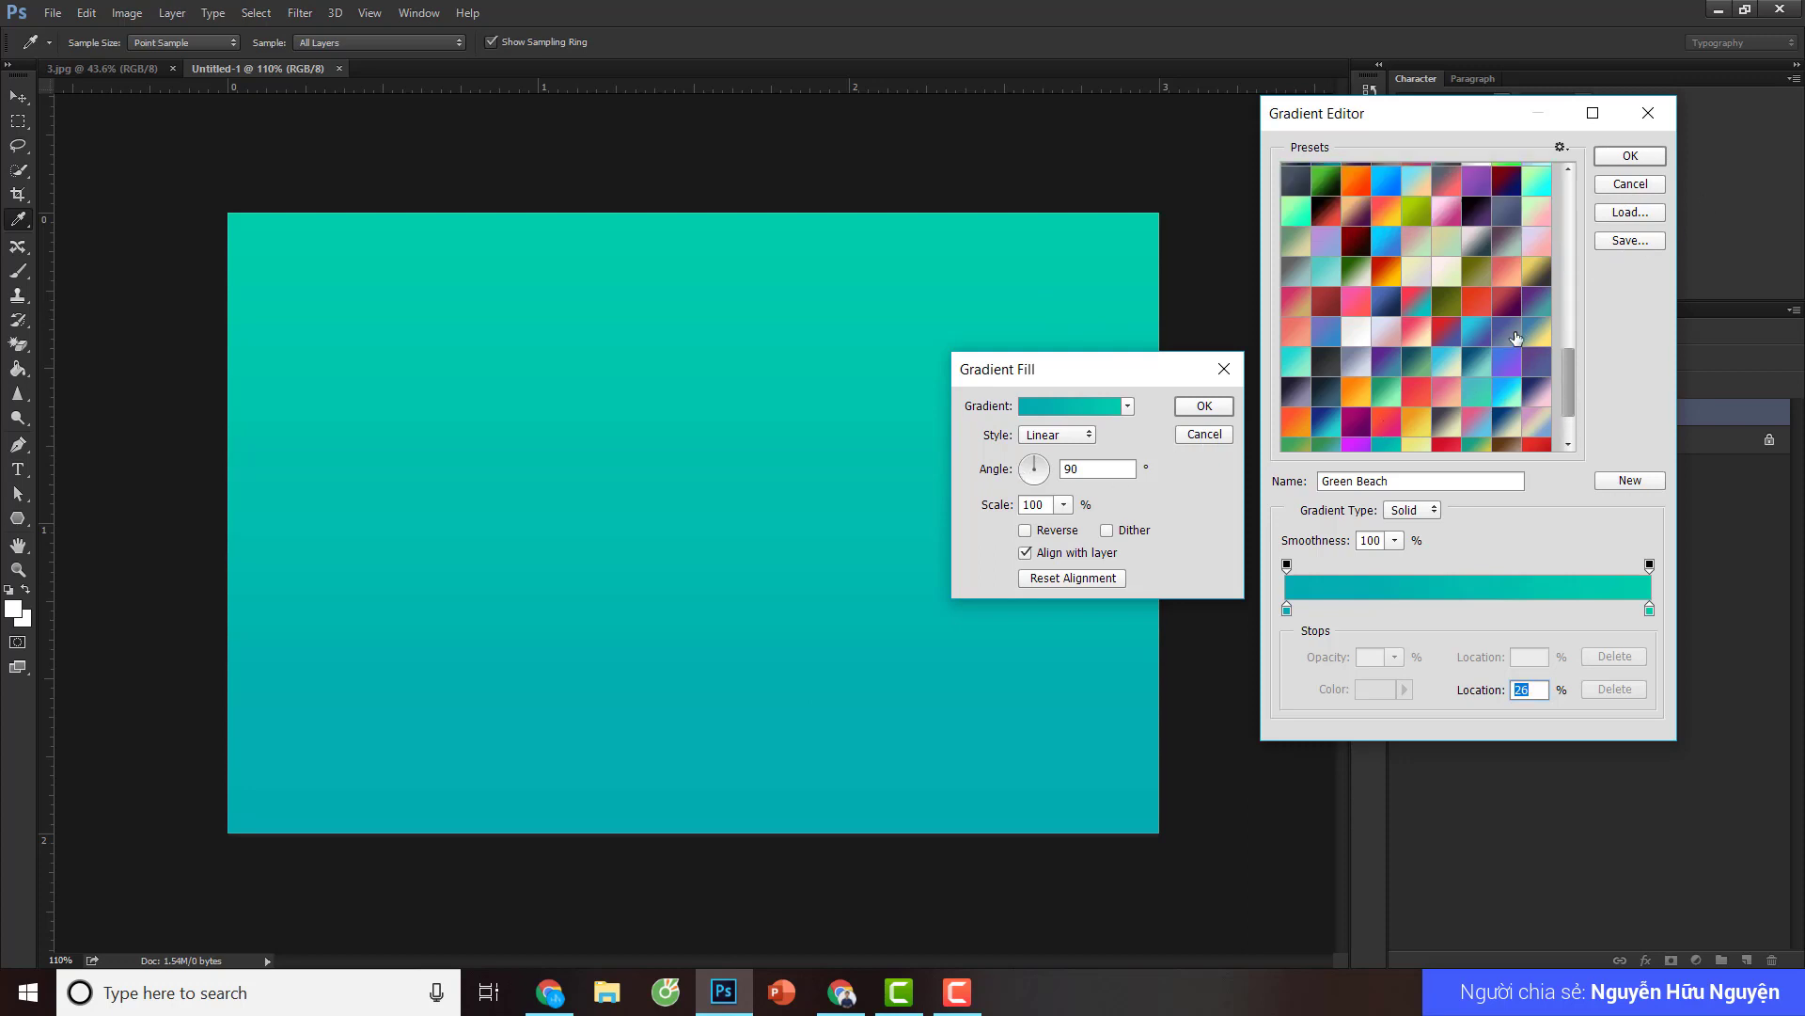
scroll(1542, 358, up, 3)
scroll(1555, 370, up, 5)
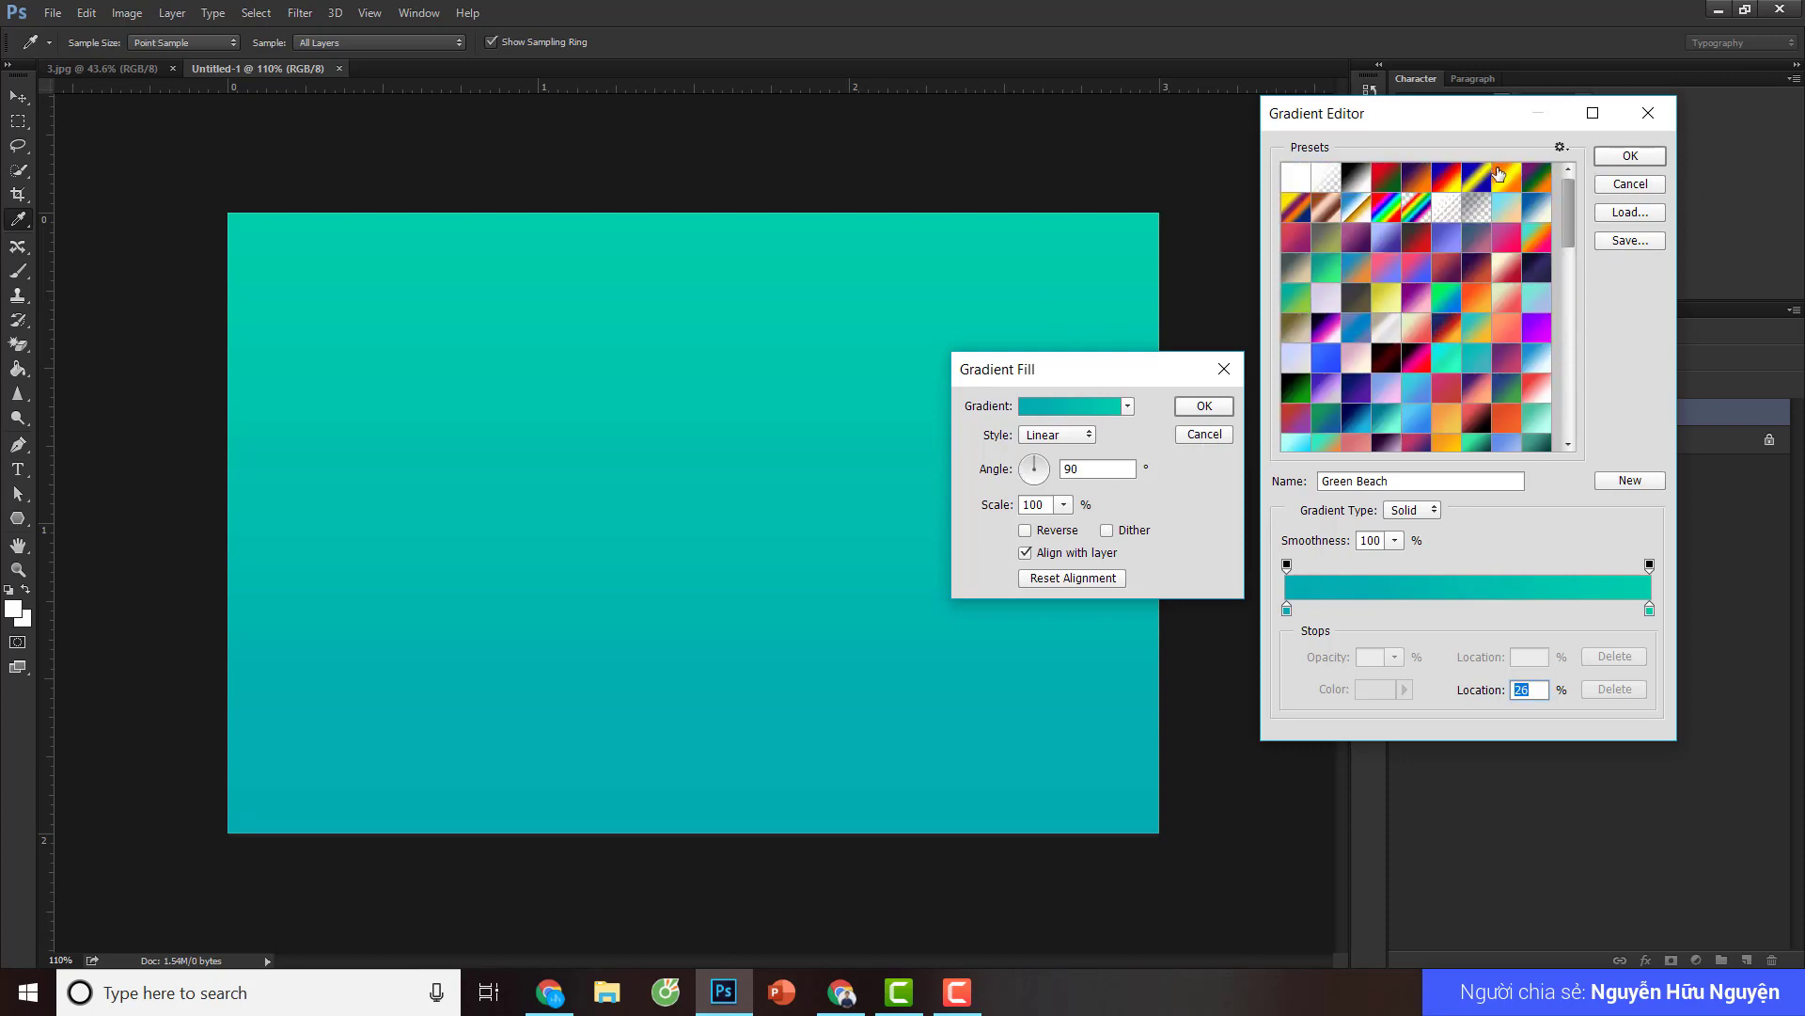
click(1388, 177)
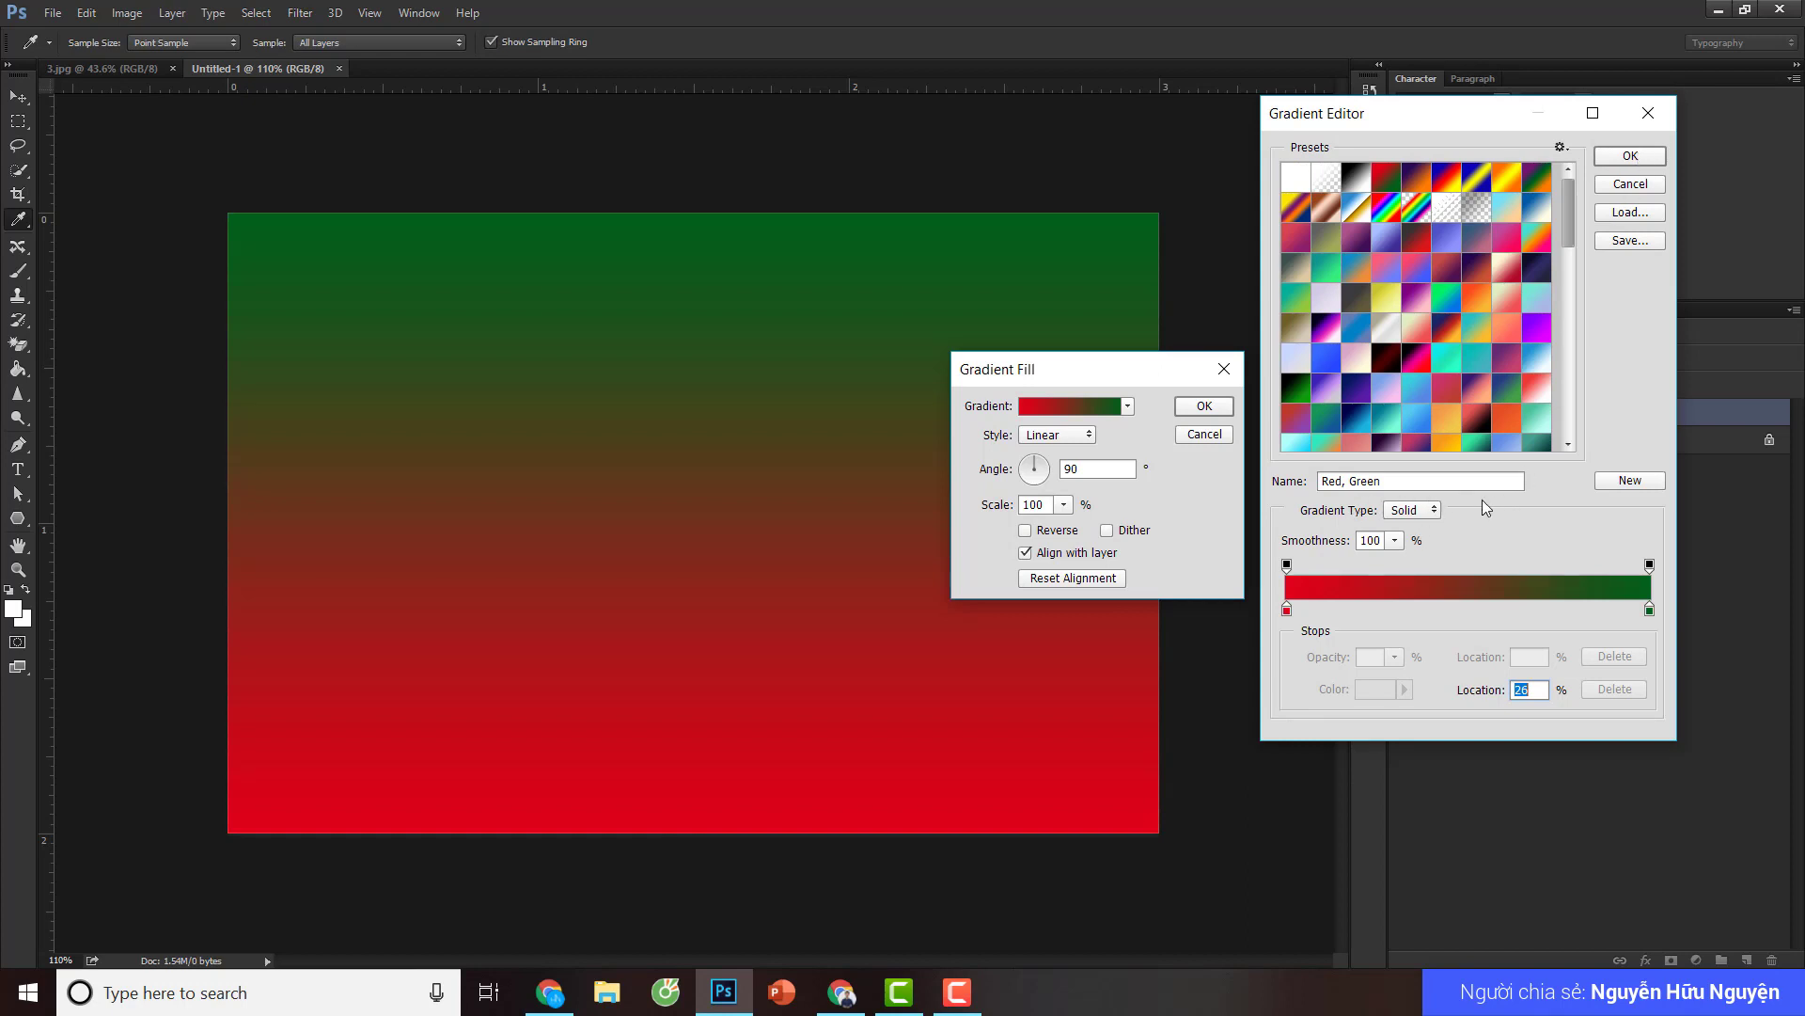
click(1634, 158)
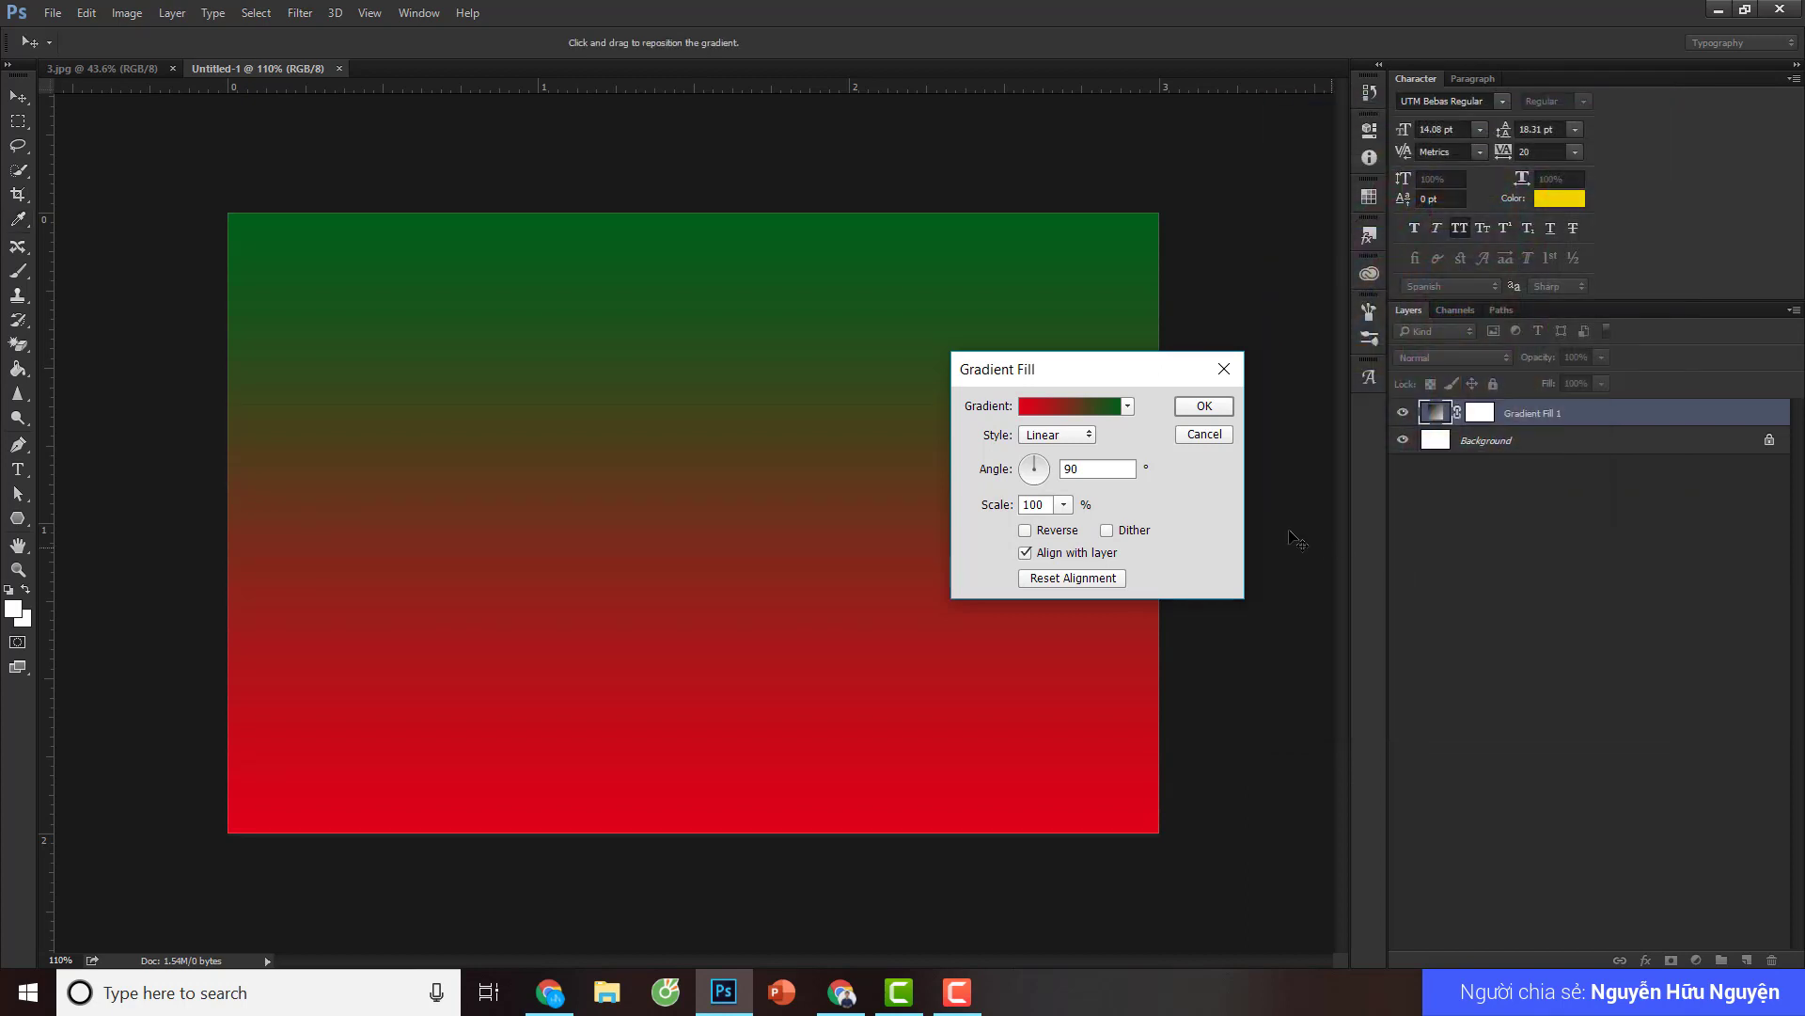
mouse_move(1104, 365)
mouse_down()
mouse_move(924, 368)
mouse_move(970, 366)
mouse_up()
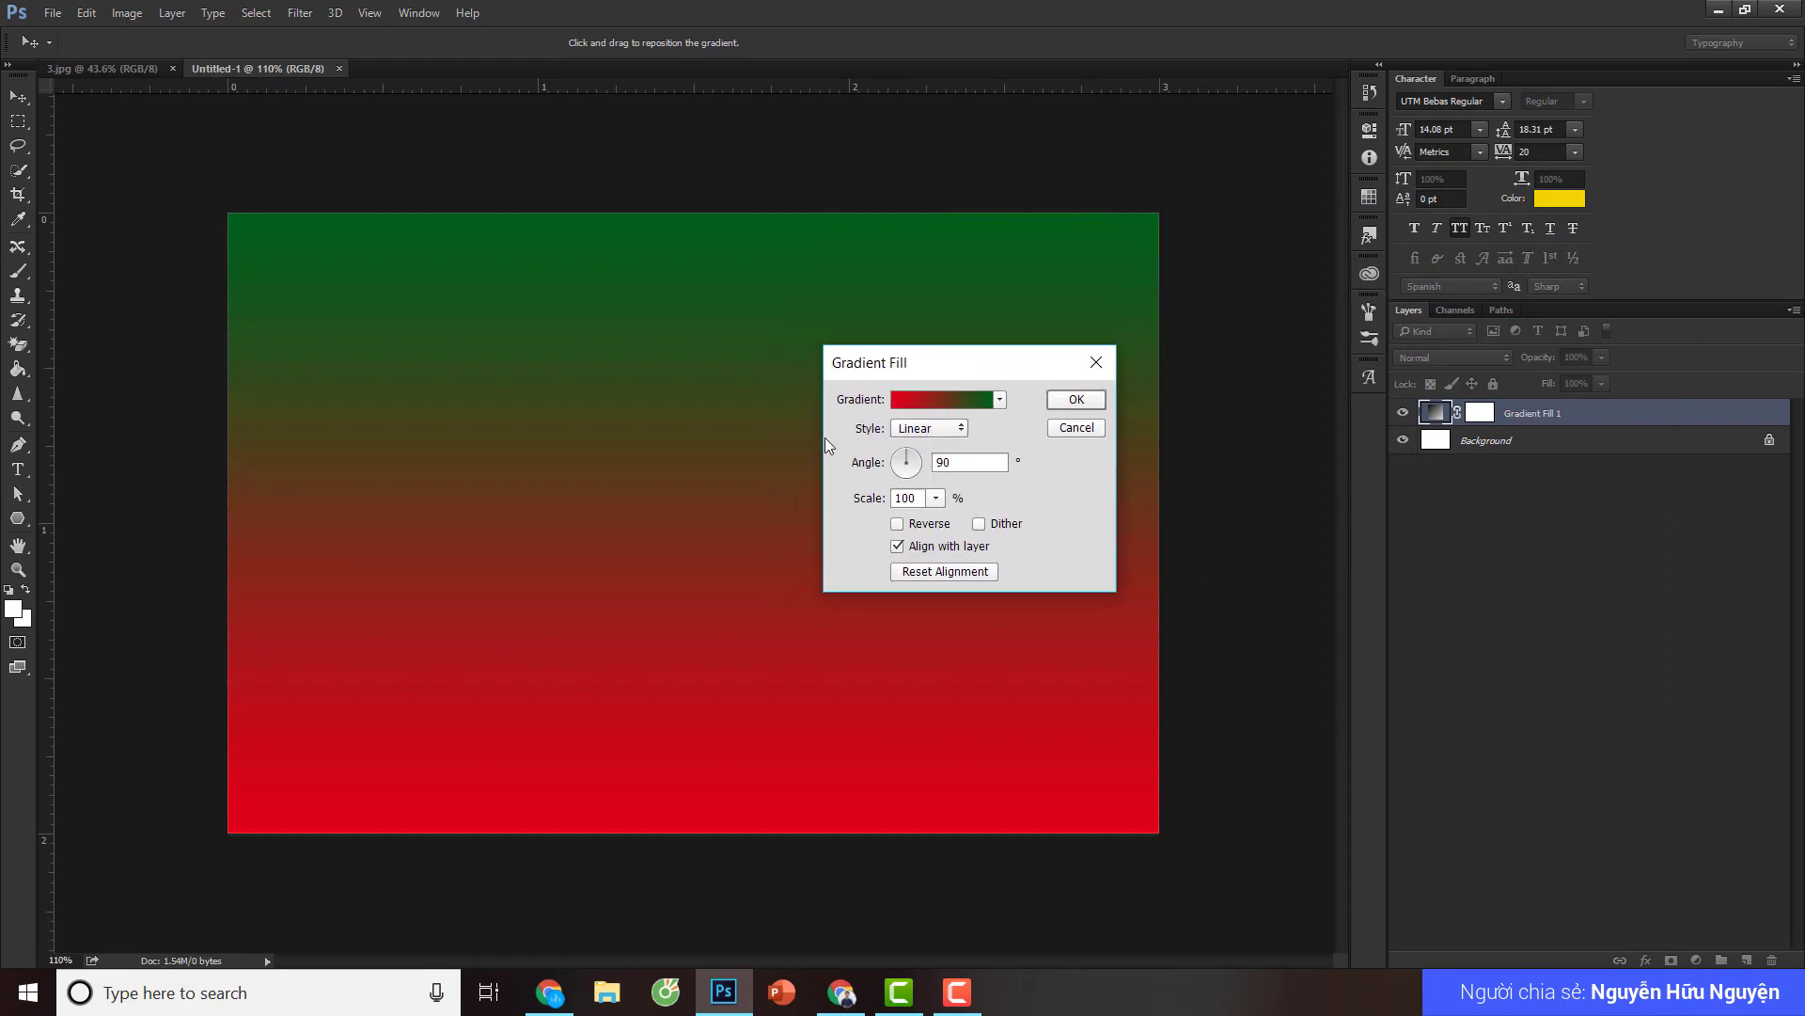
click(927, 429)
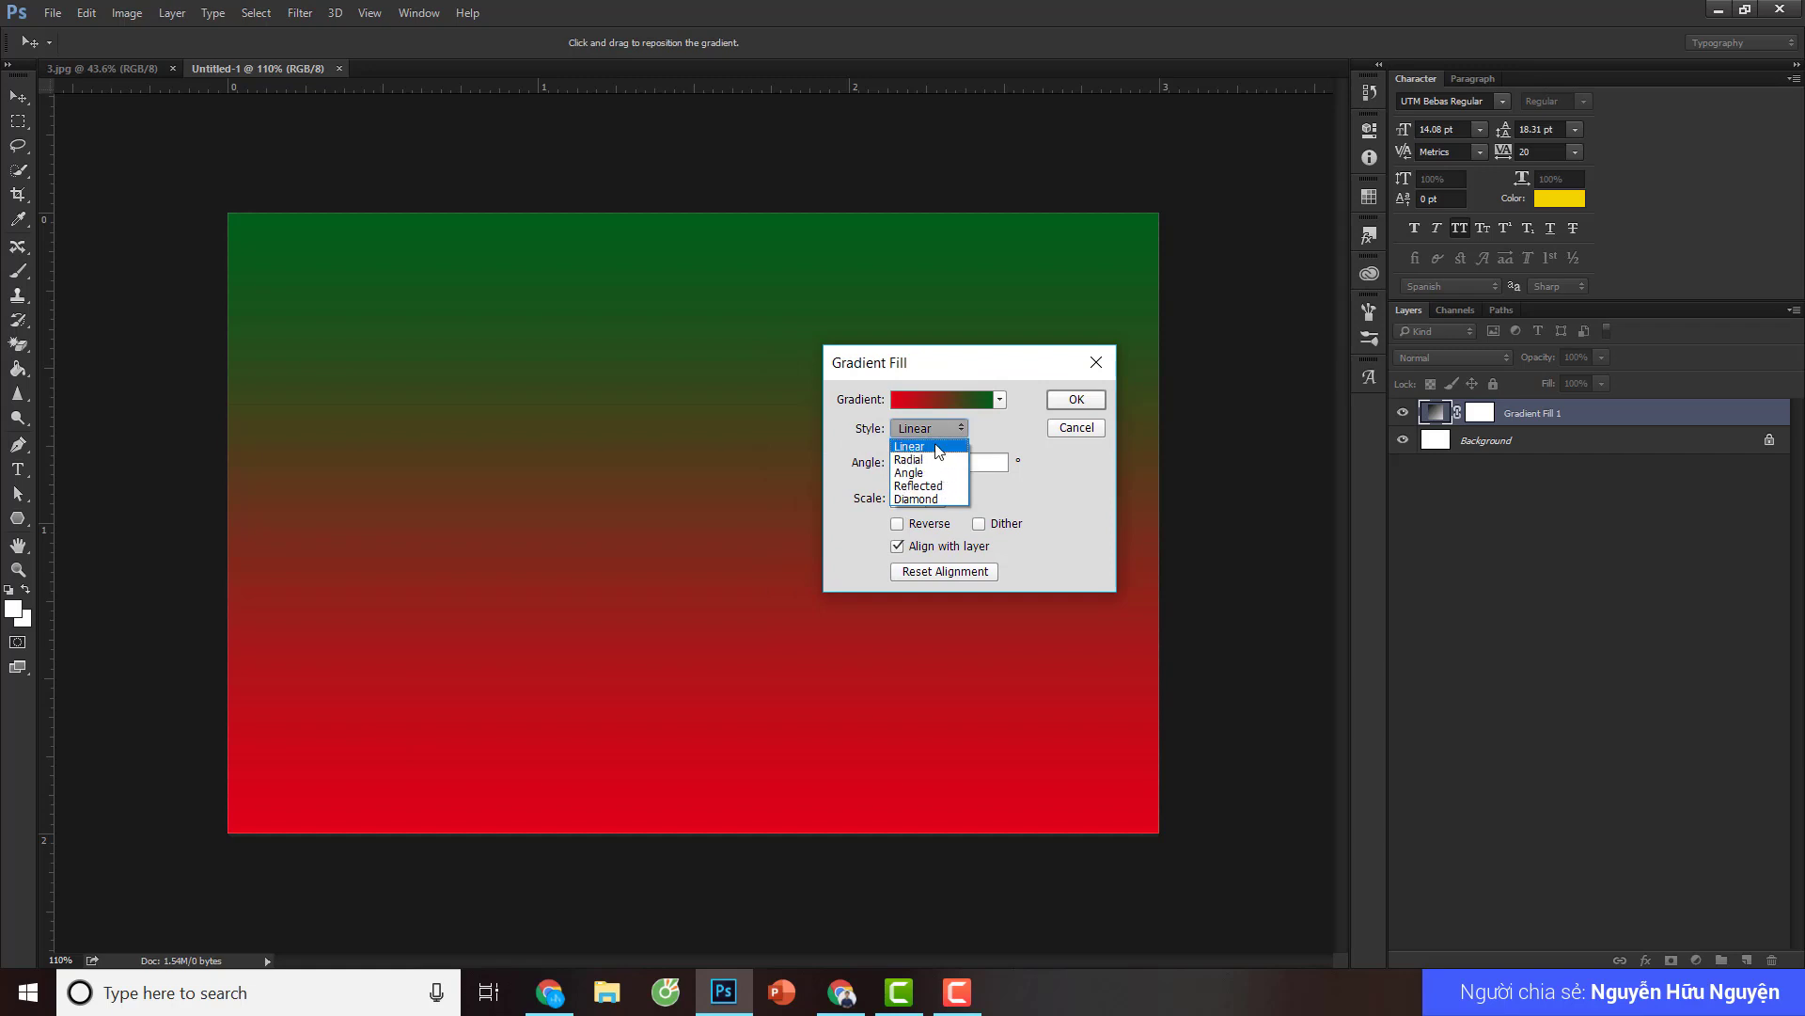
click(939, 451)
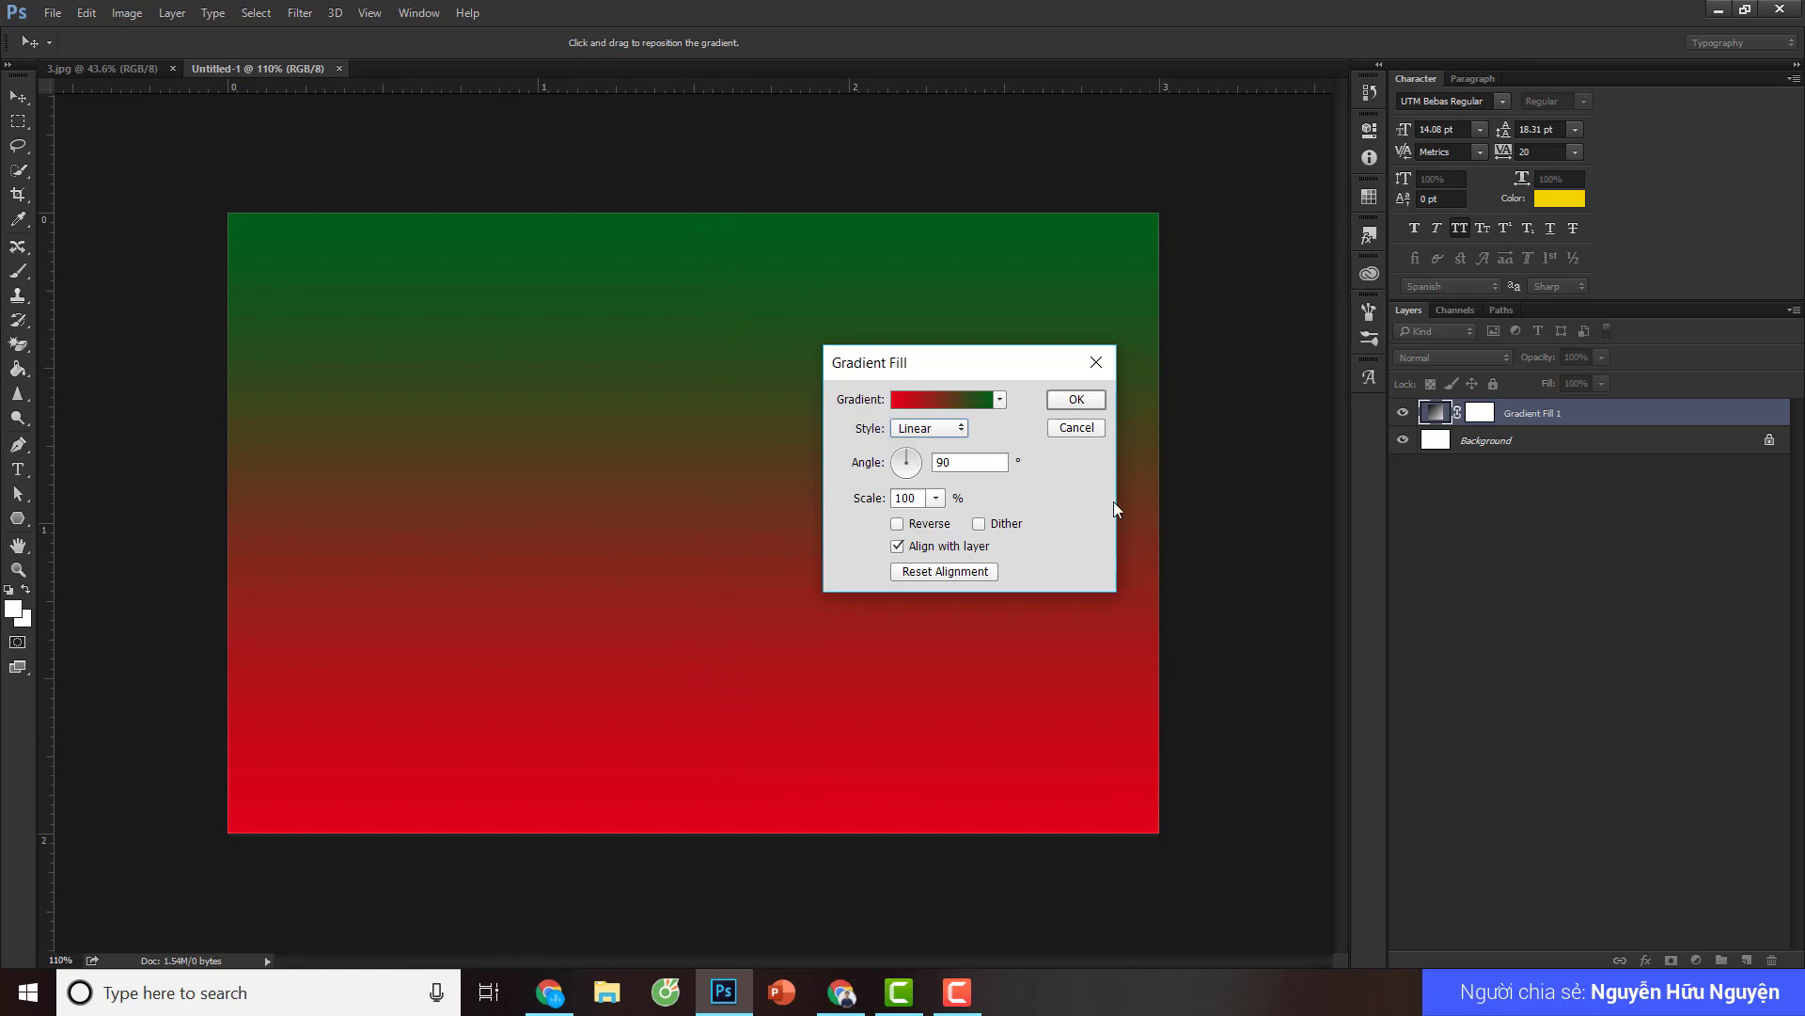
- Make the fill a diagonal, reversed radial gradient at 100 scale, green centre to red edges, and apply it
mouse_move(911, 473)
mouse_down()
mouse_move(938, 463)
mouse_move(911, 479)
mouse_move(896, 457)
mouse_up()
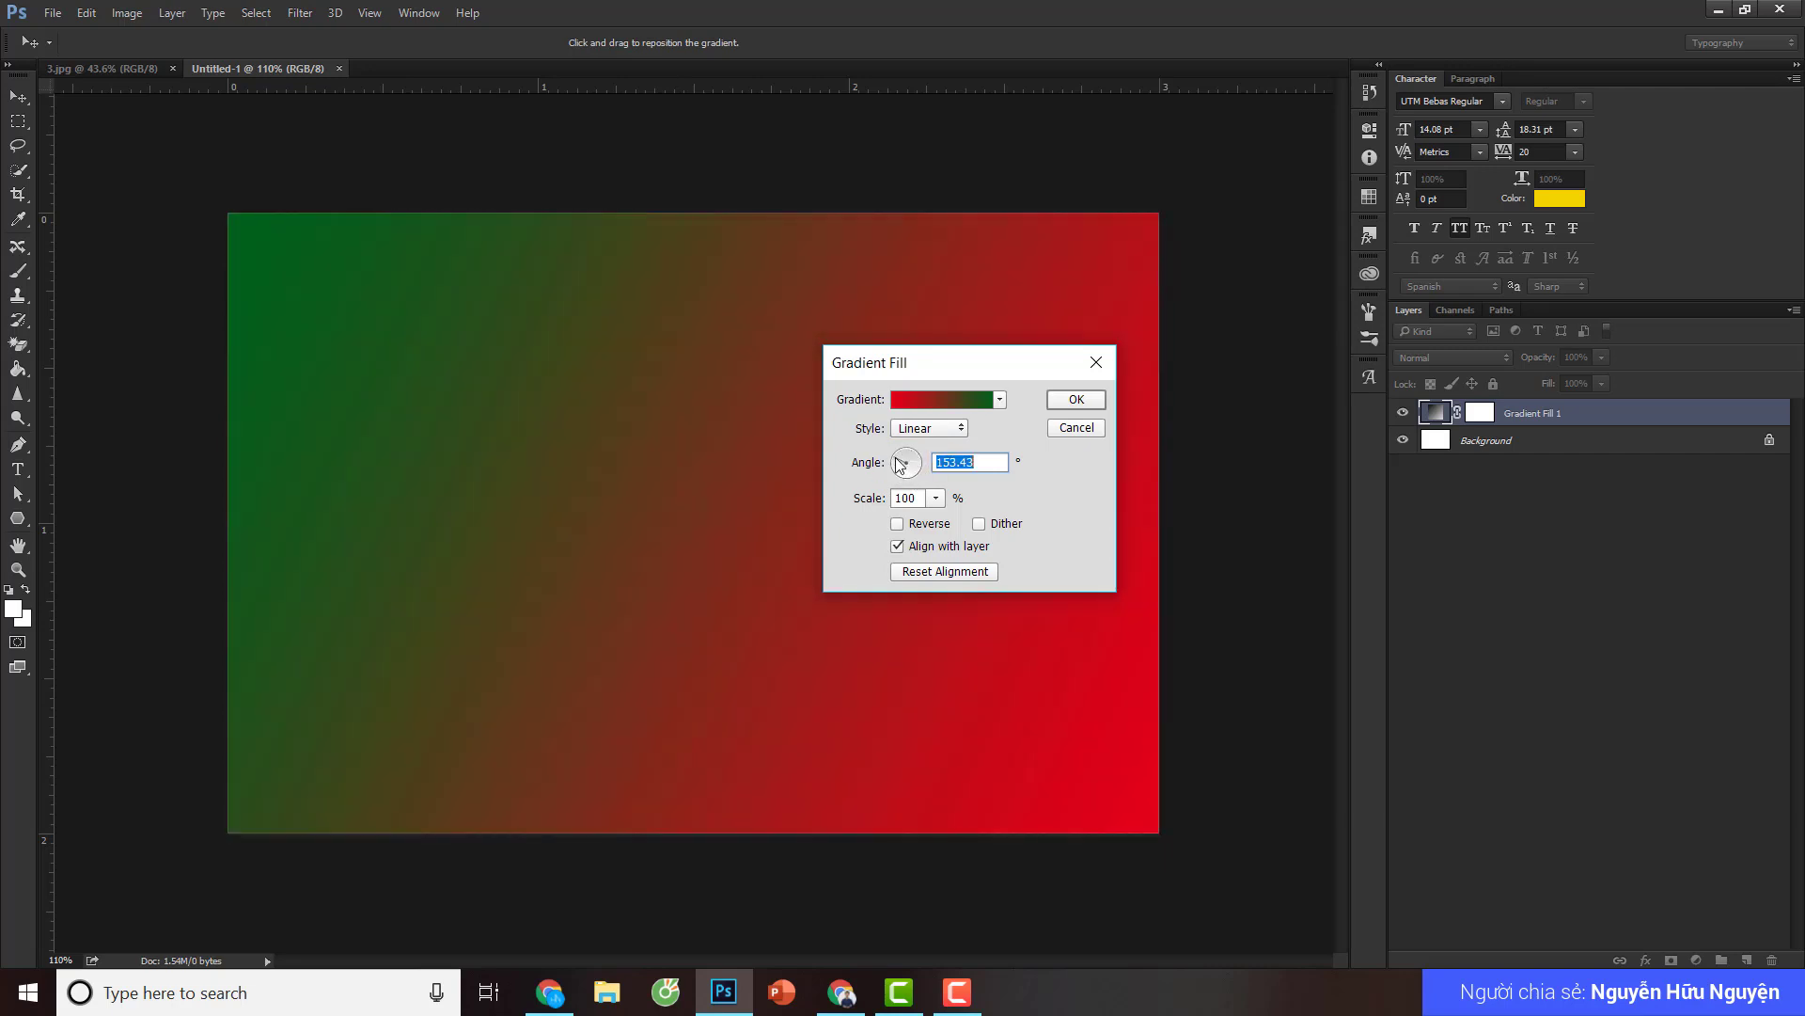
click(921, 432)
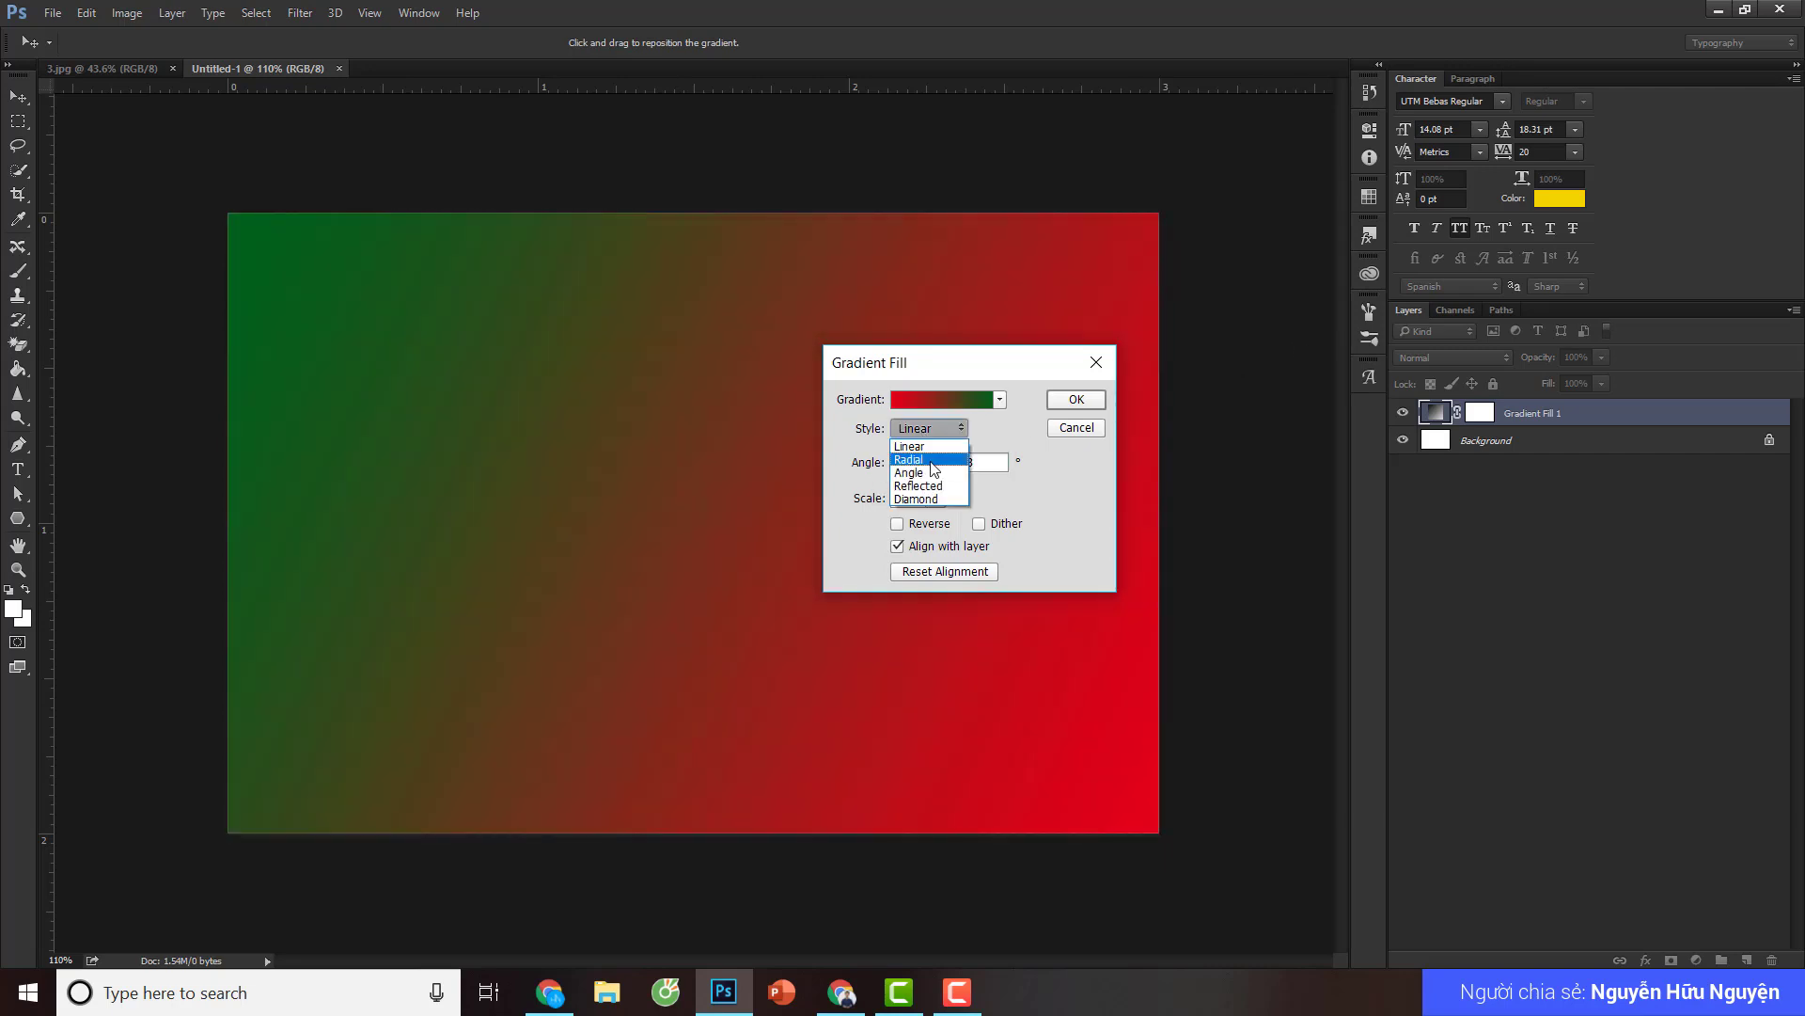
click(933, 465)
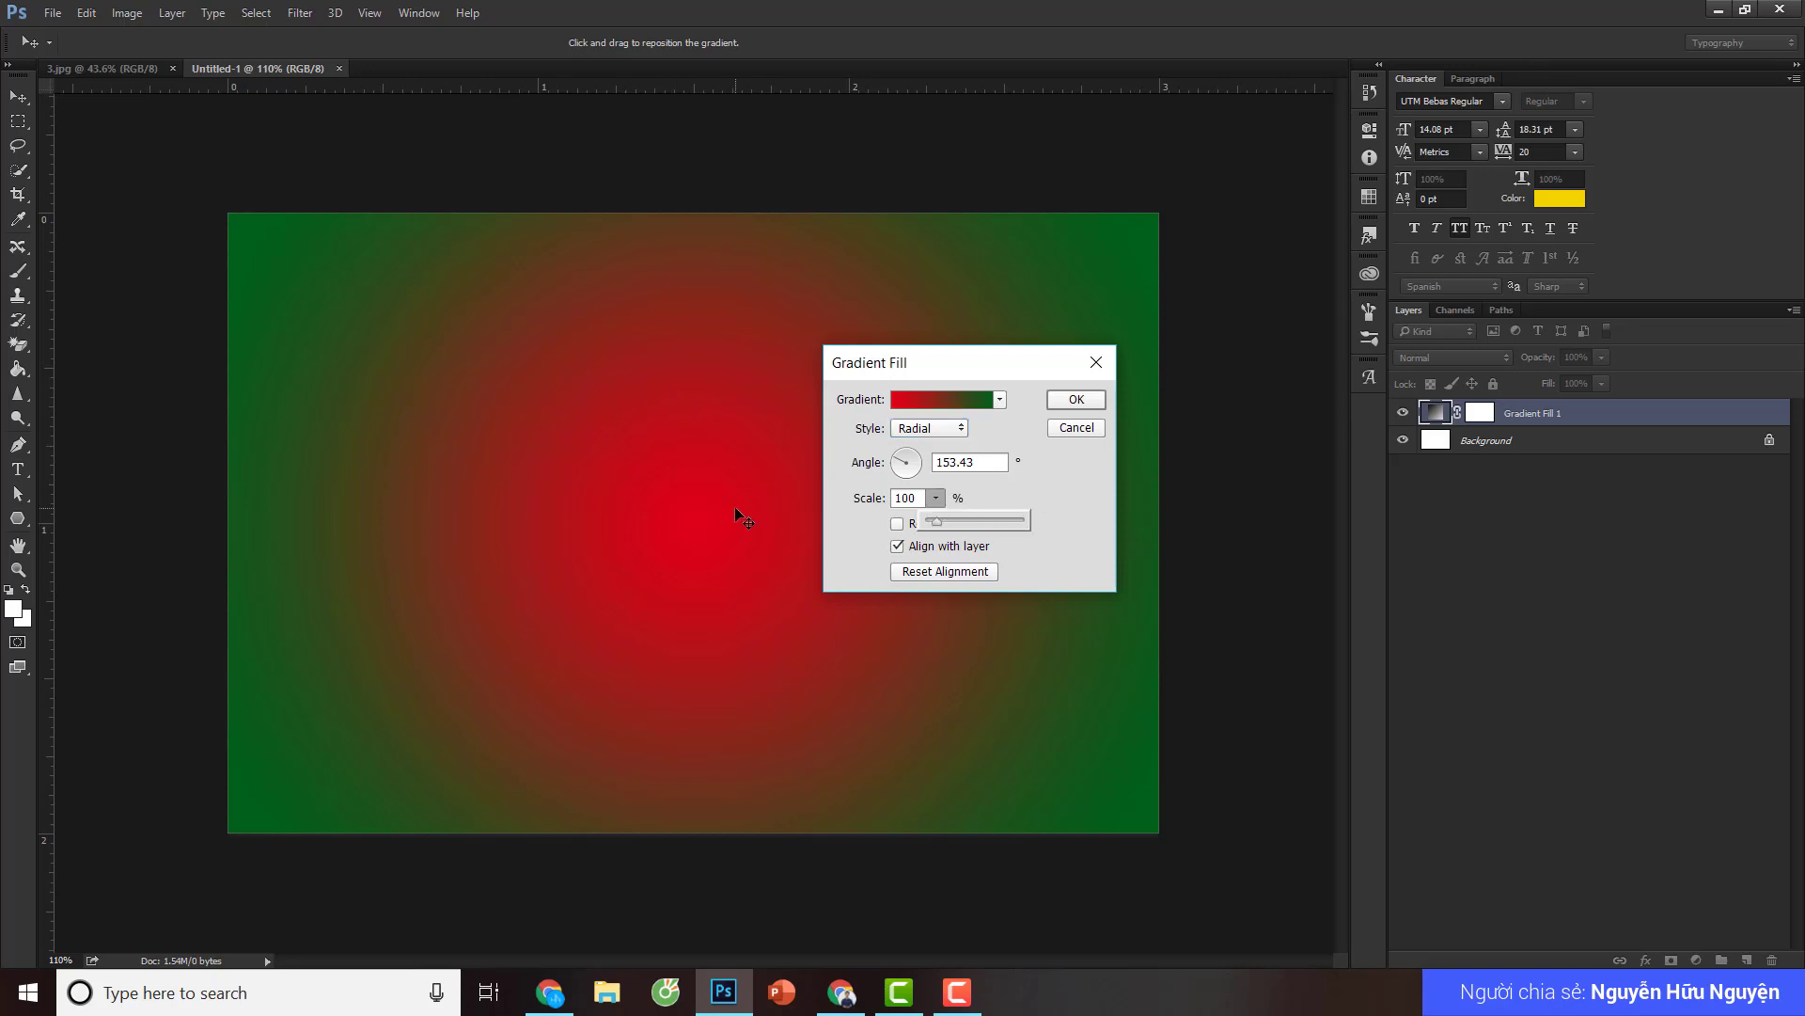
drag(940, 522, 961, 525)
double_click(888, 499)
text(100)
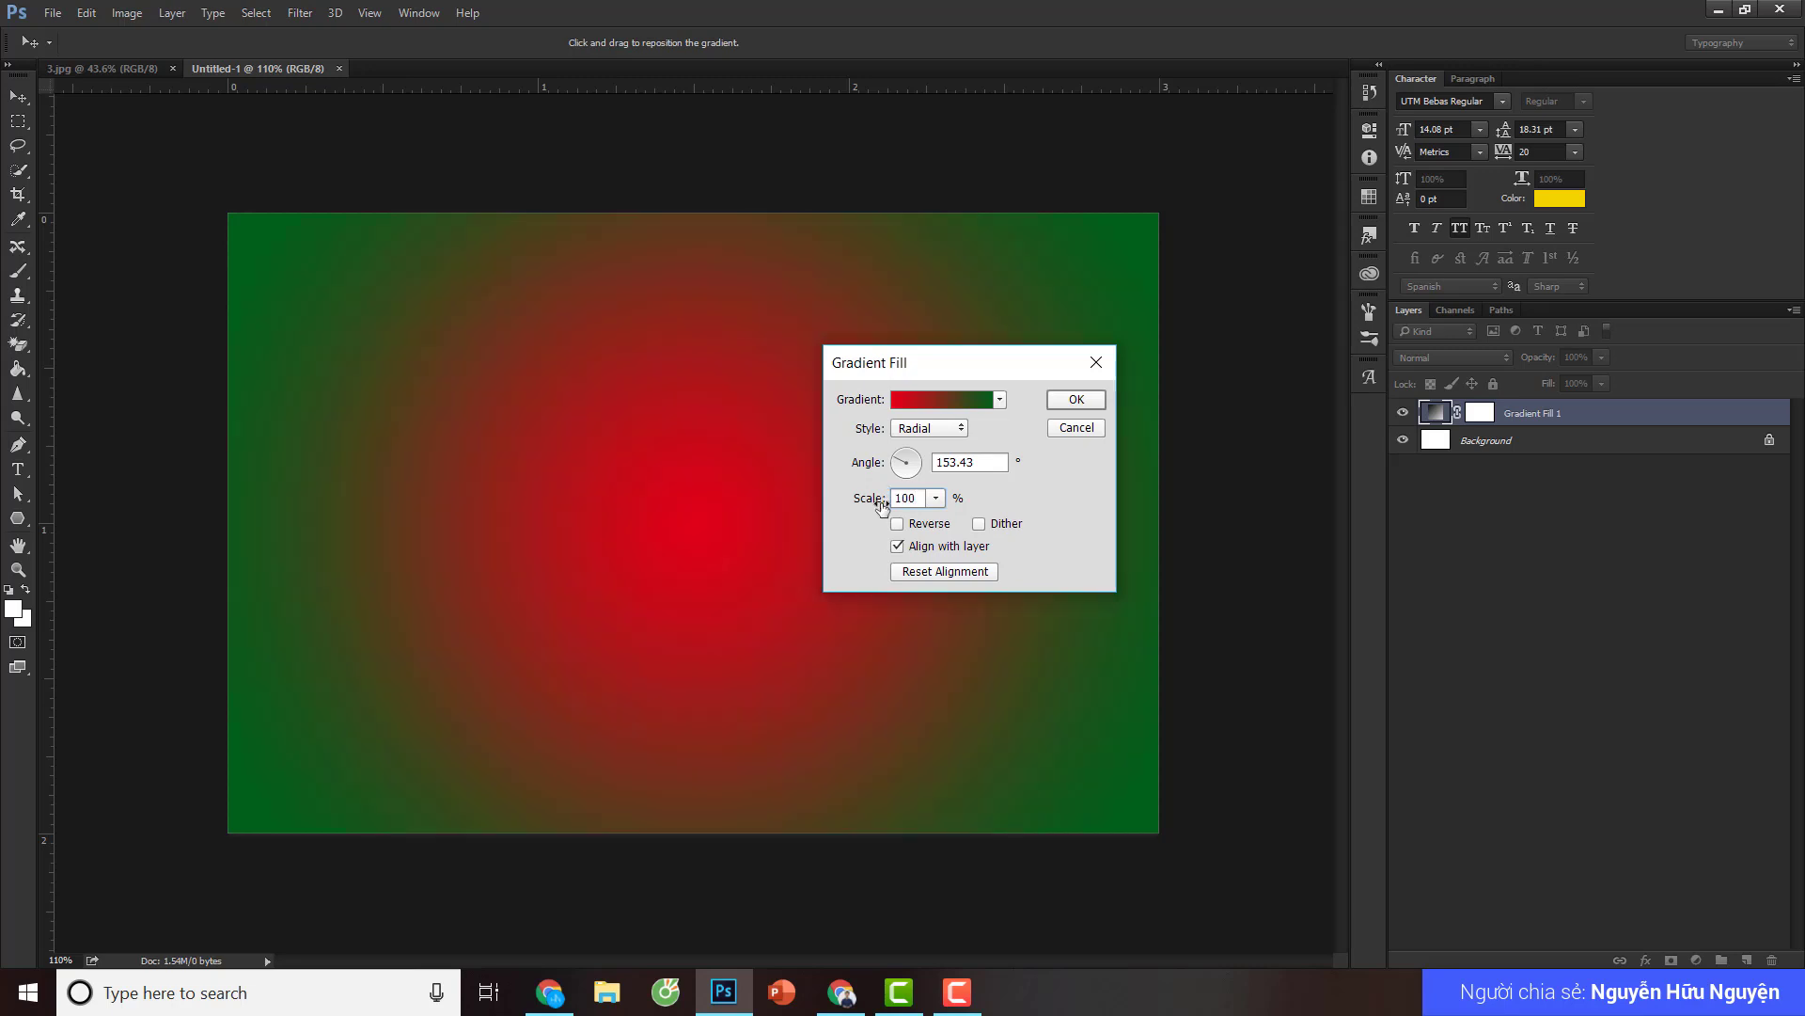
click(931, 523)
click(930, 522)
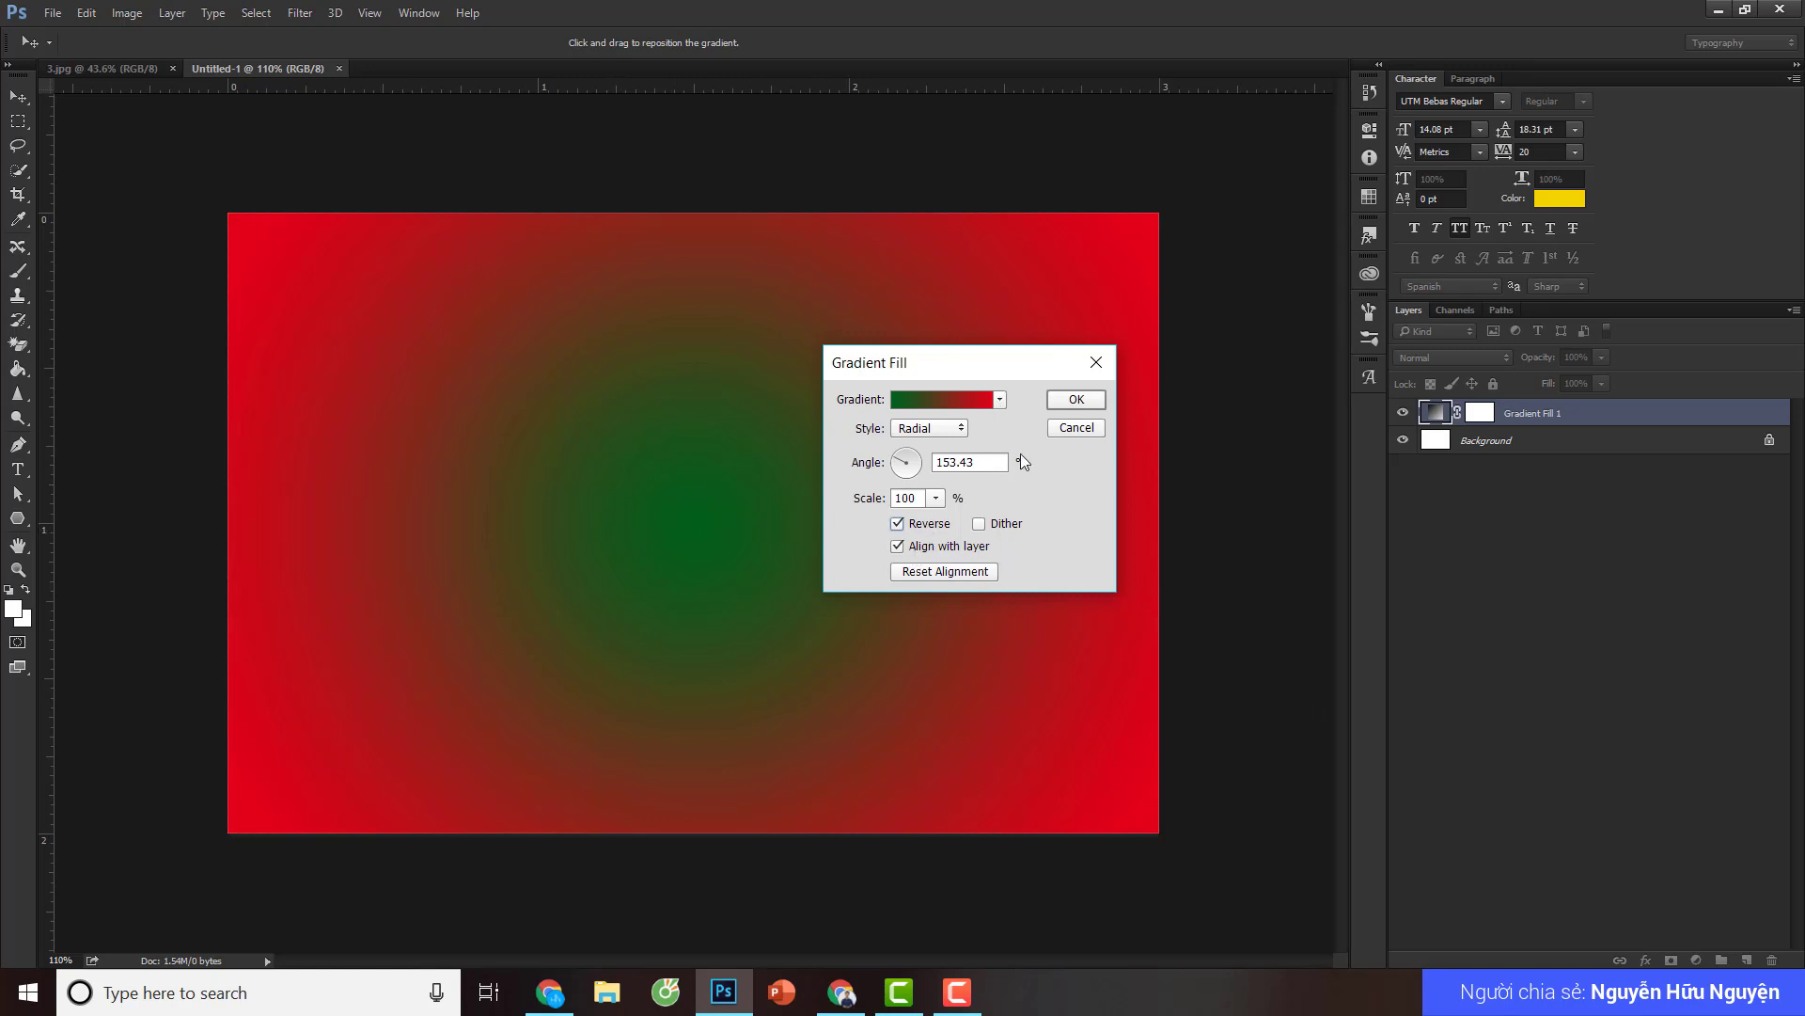
click(1076, 401)
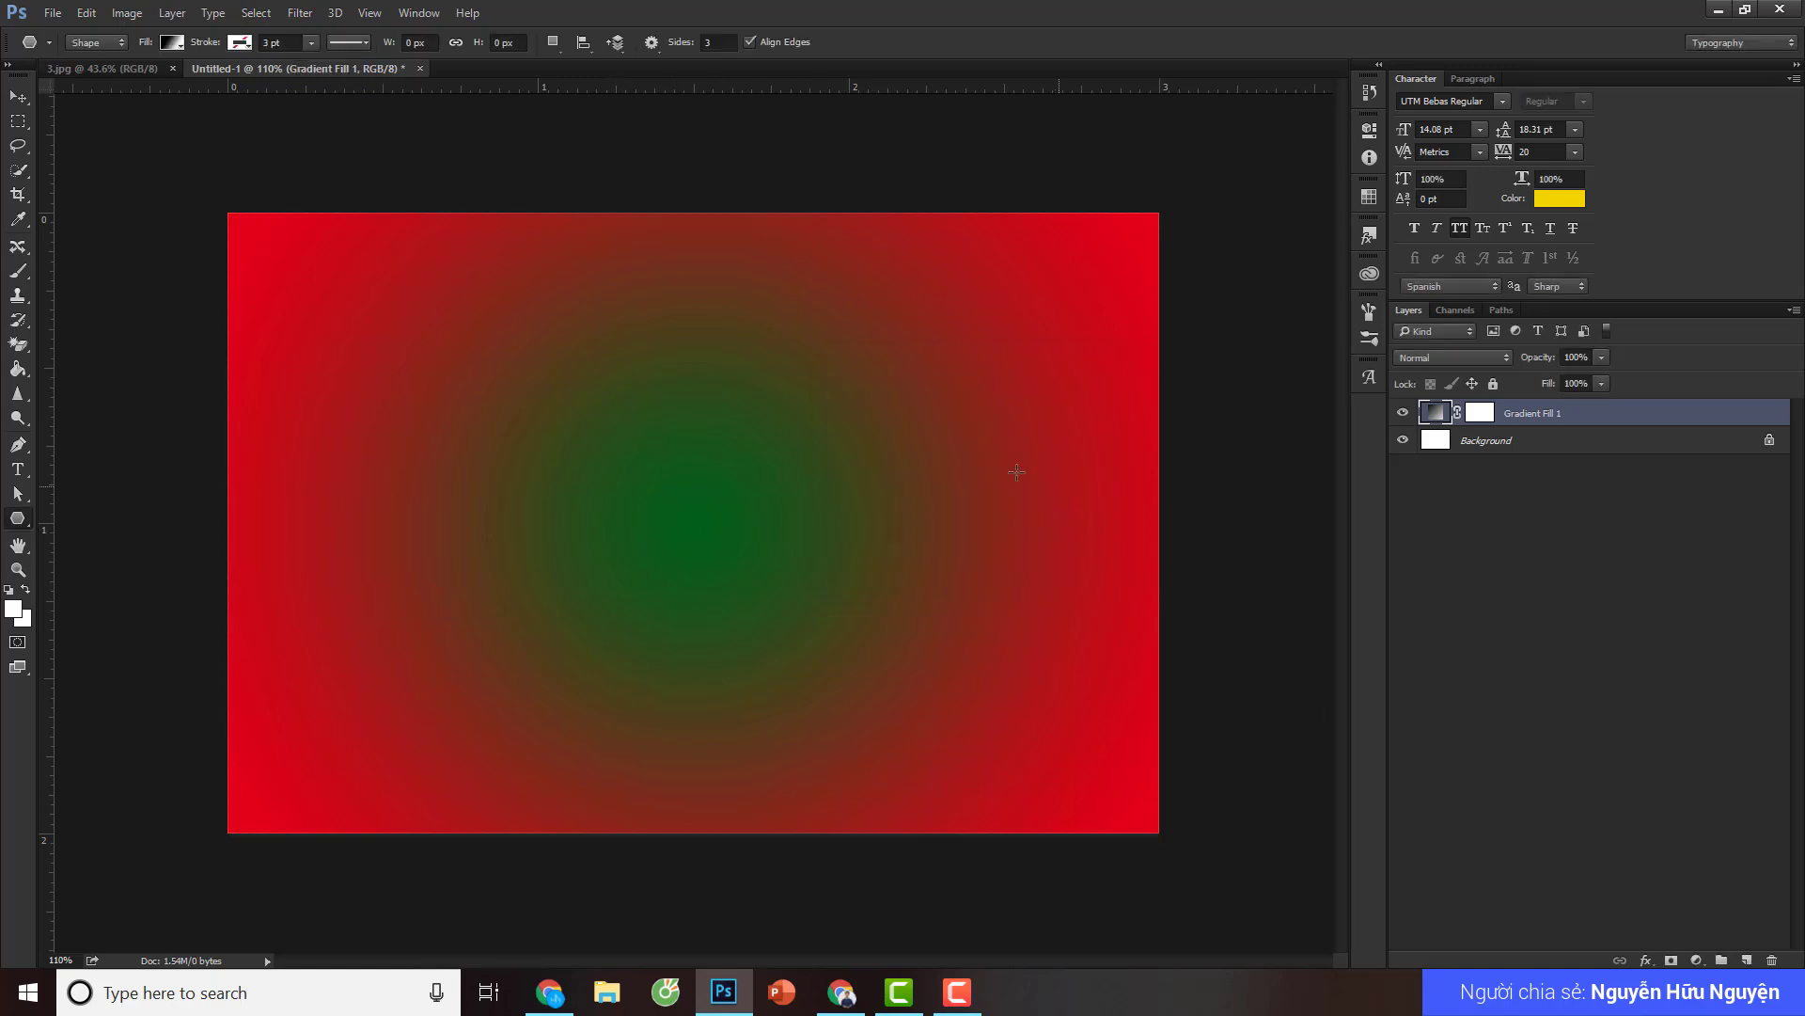
- Delete the Gradient Fill 1 layer
scroll(476, 355, down, 3)
scroll(476, 355, down, 2)
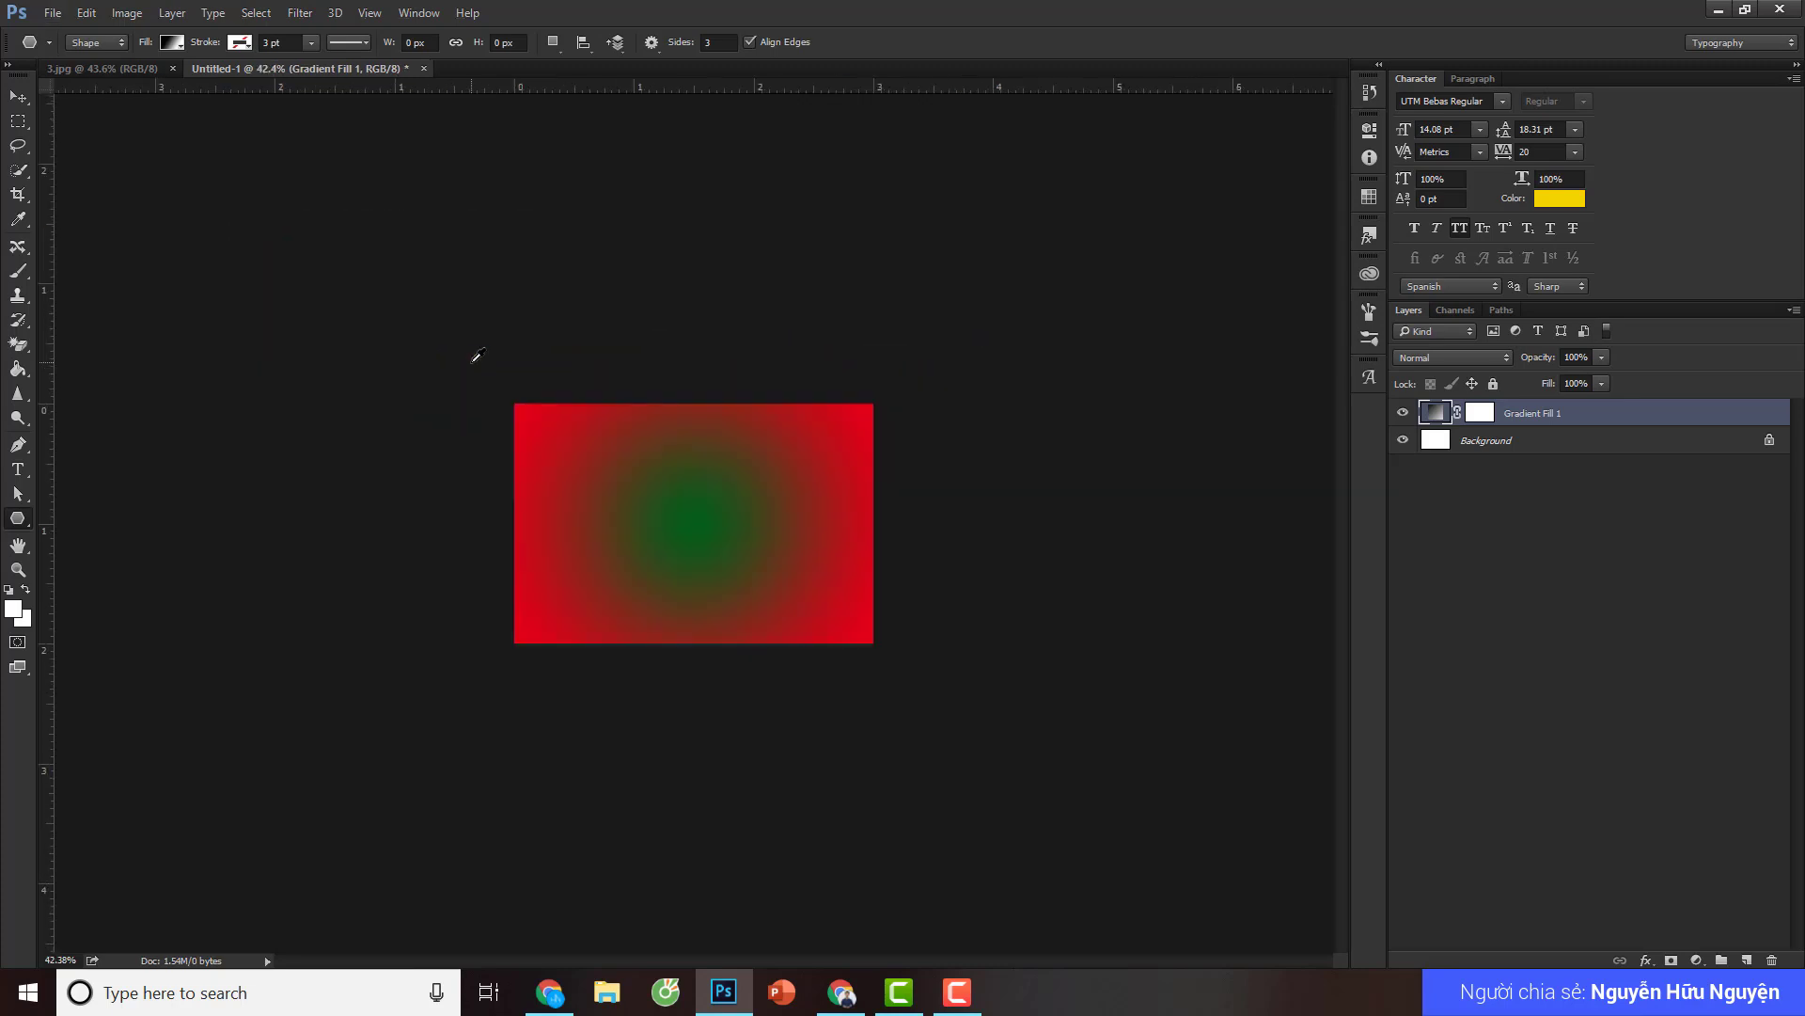
scroll(476, 355, down, 2)
scroll(489, 366, down, 1)
scroll(718, 431, up, 4)
scroll(717, 431, up, 3)
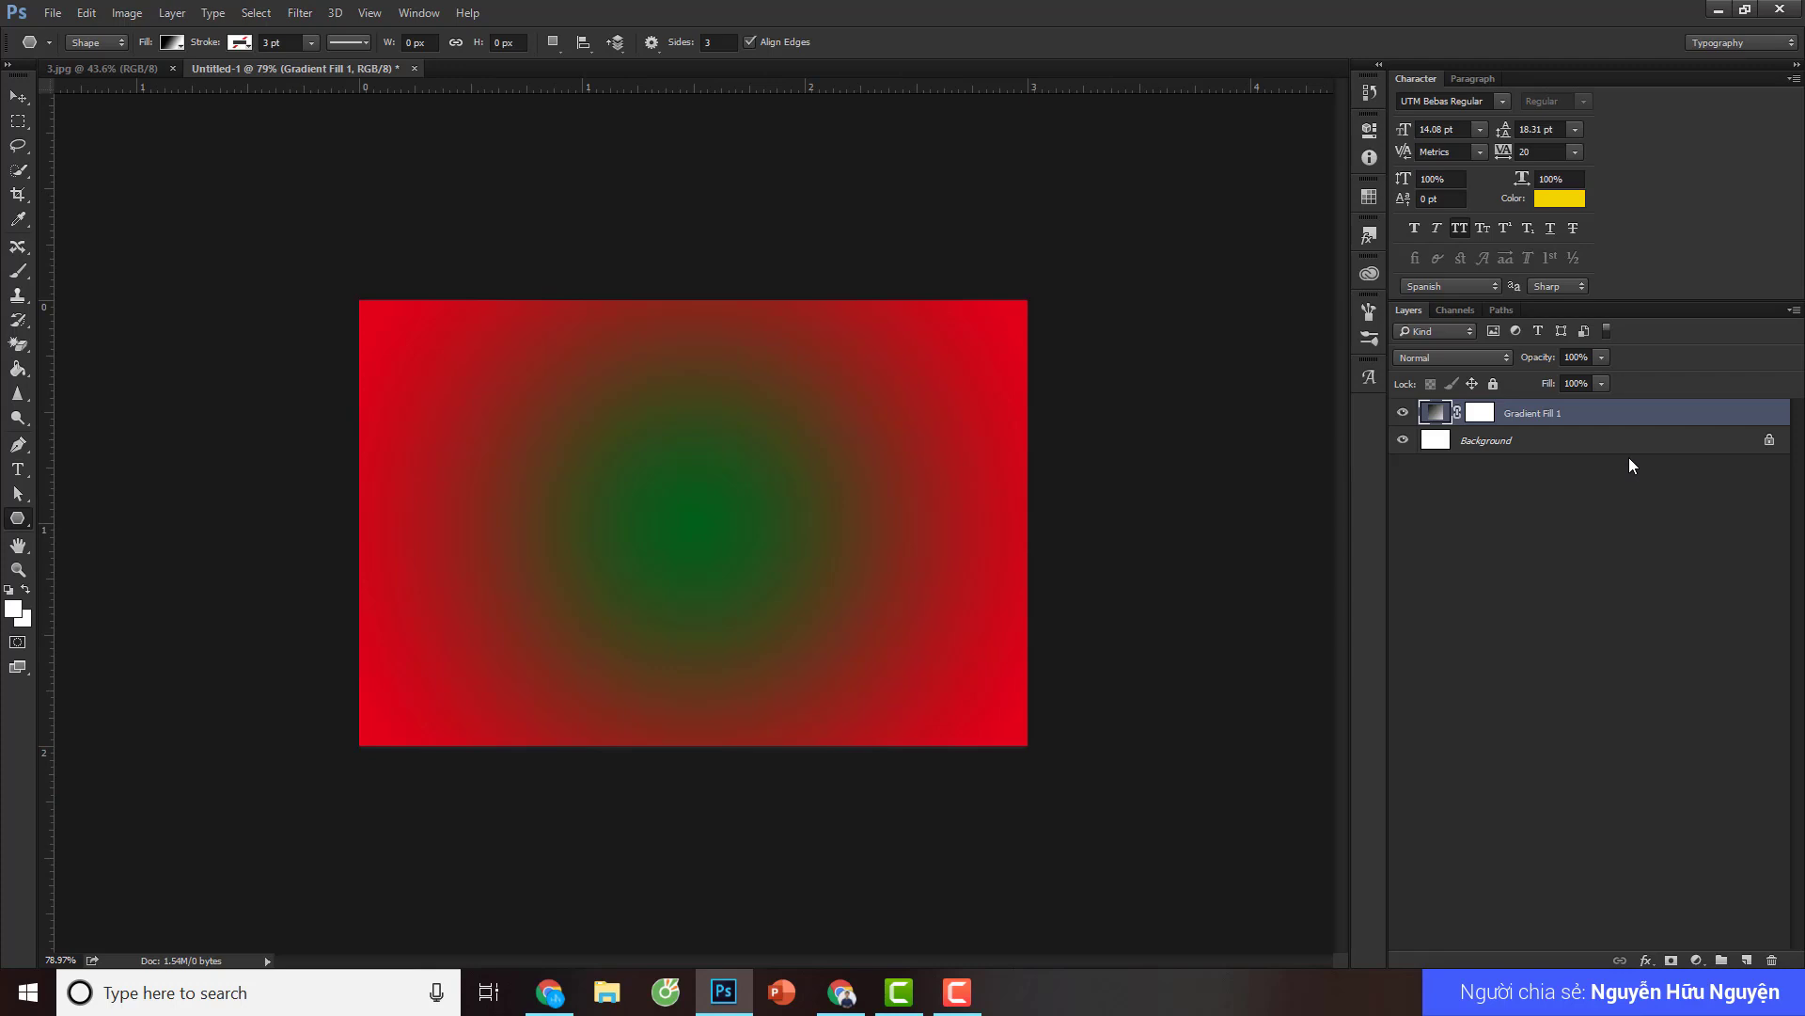
key(Delete)
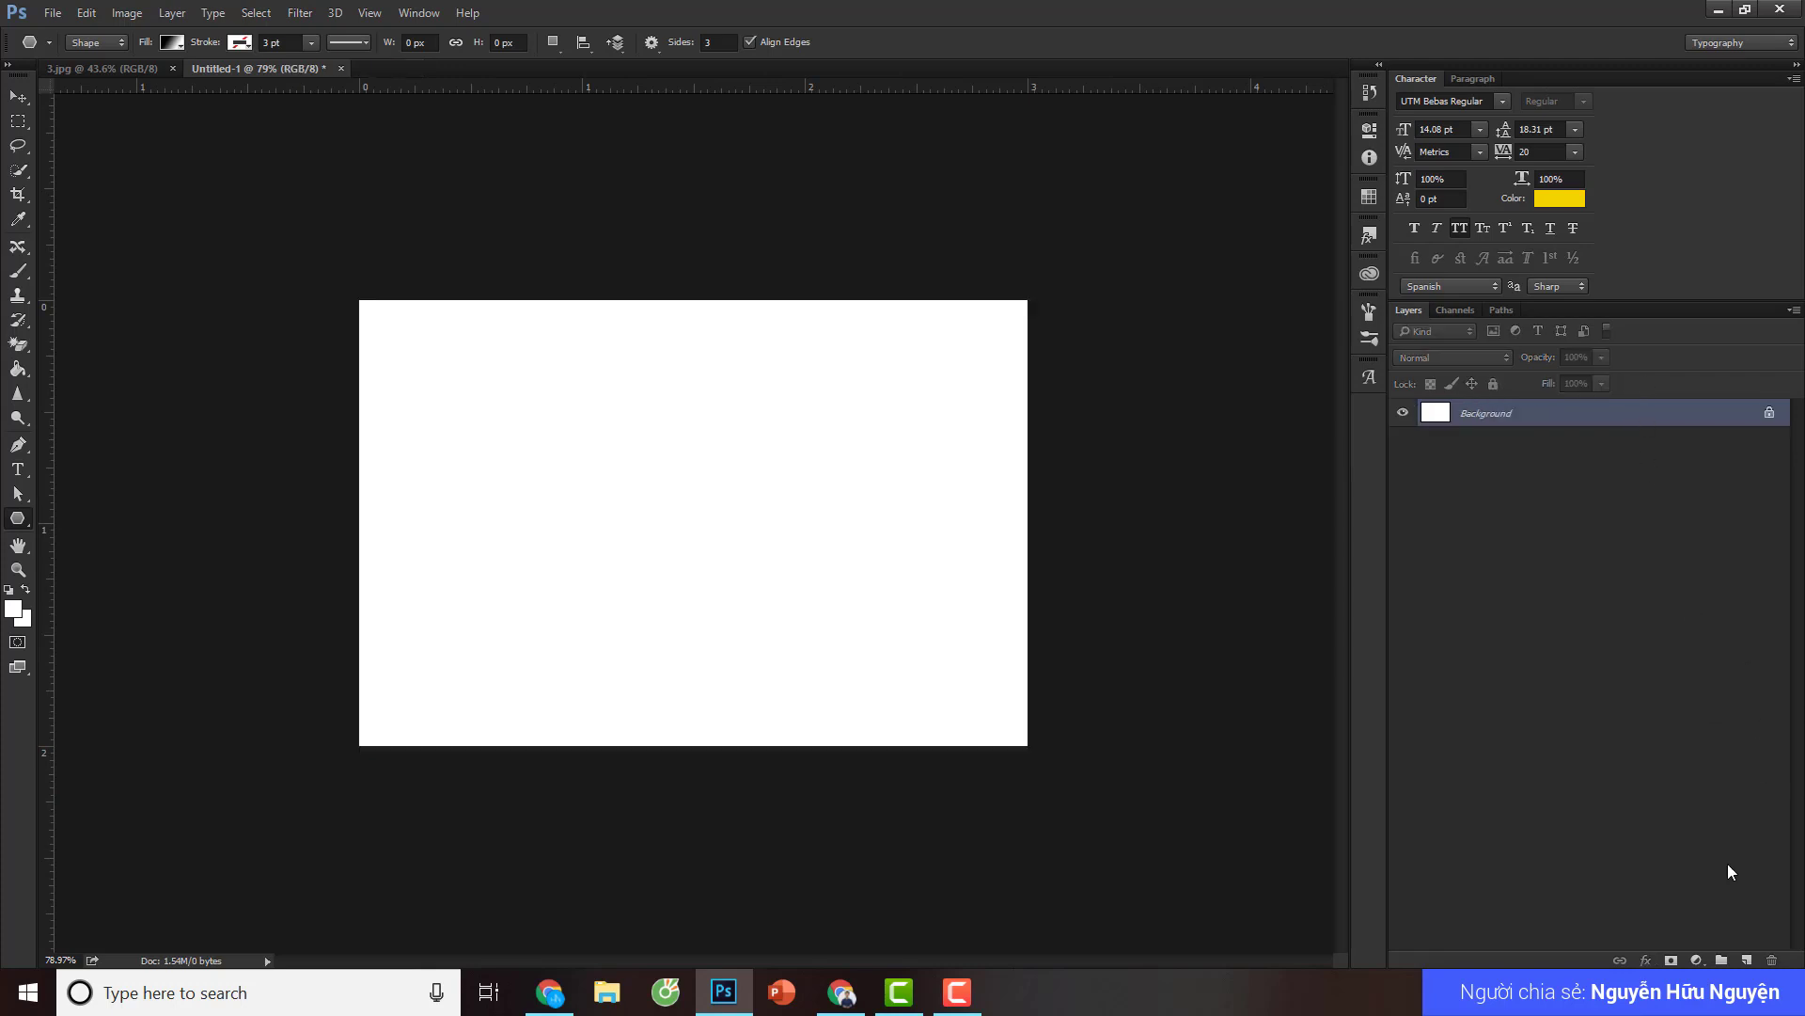
- Add a Solid Color fill layer in orange covering the whole canvas
click(1697, 960)
click(1715, 518)
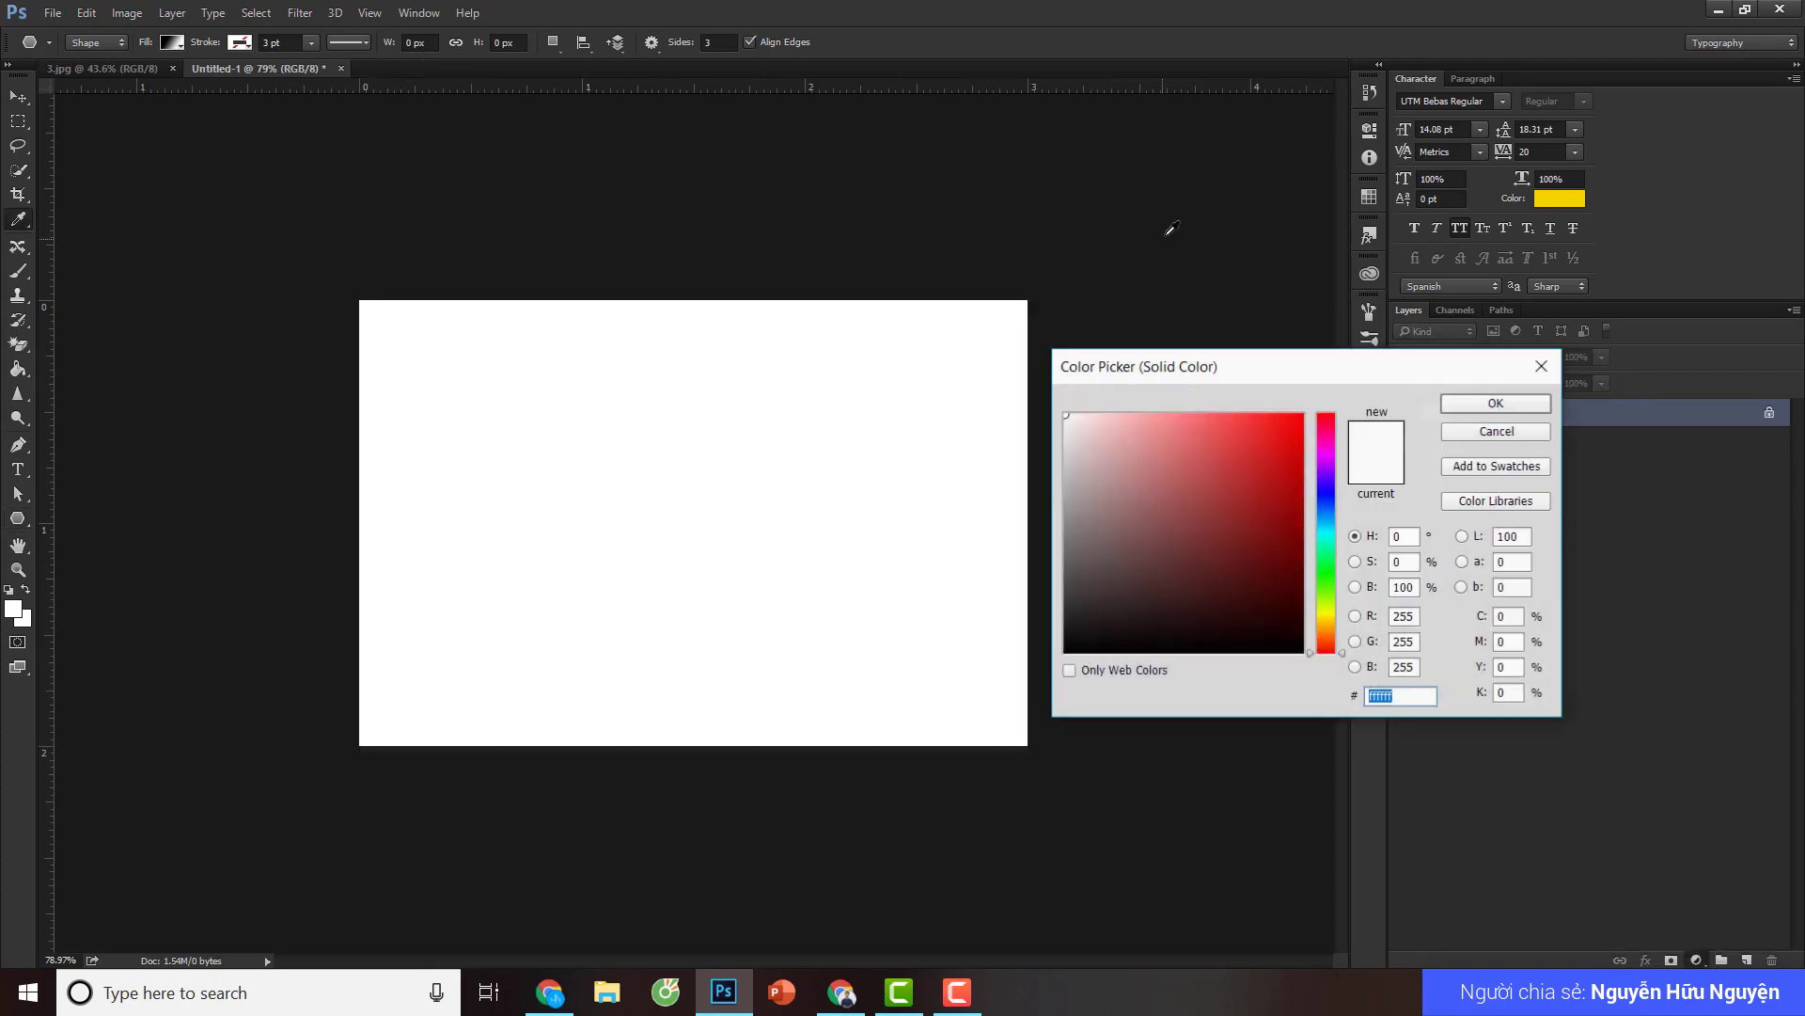
mouse_move(1300, 381)
mouse_down()
mouse_move(950, 263)
mouse_move(1053, 372)
mouse_up()
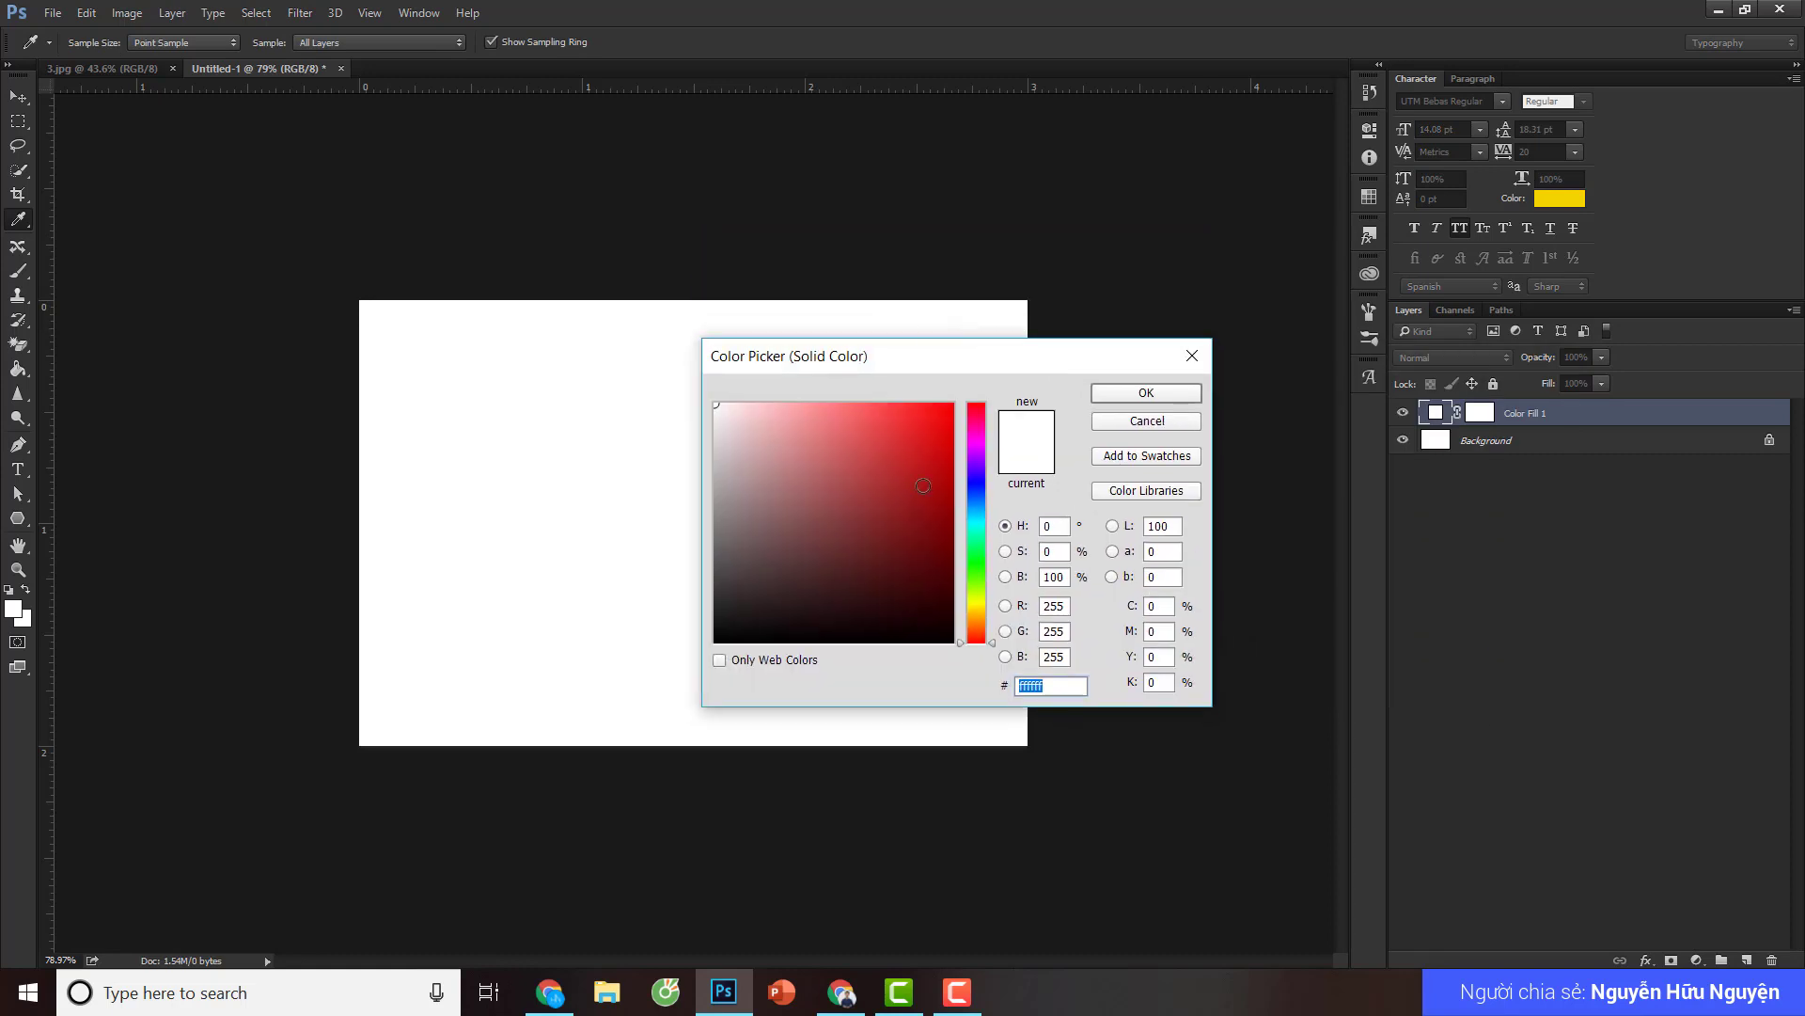
click(980, 620)
click(943, 402)
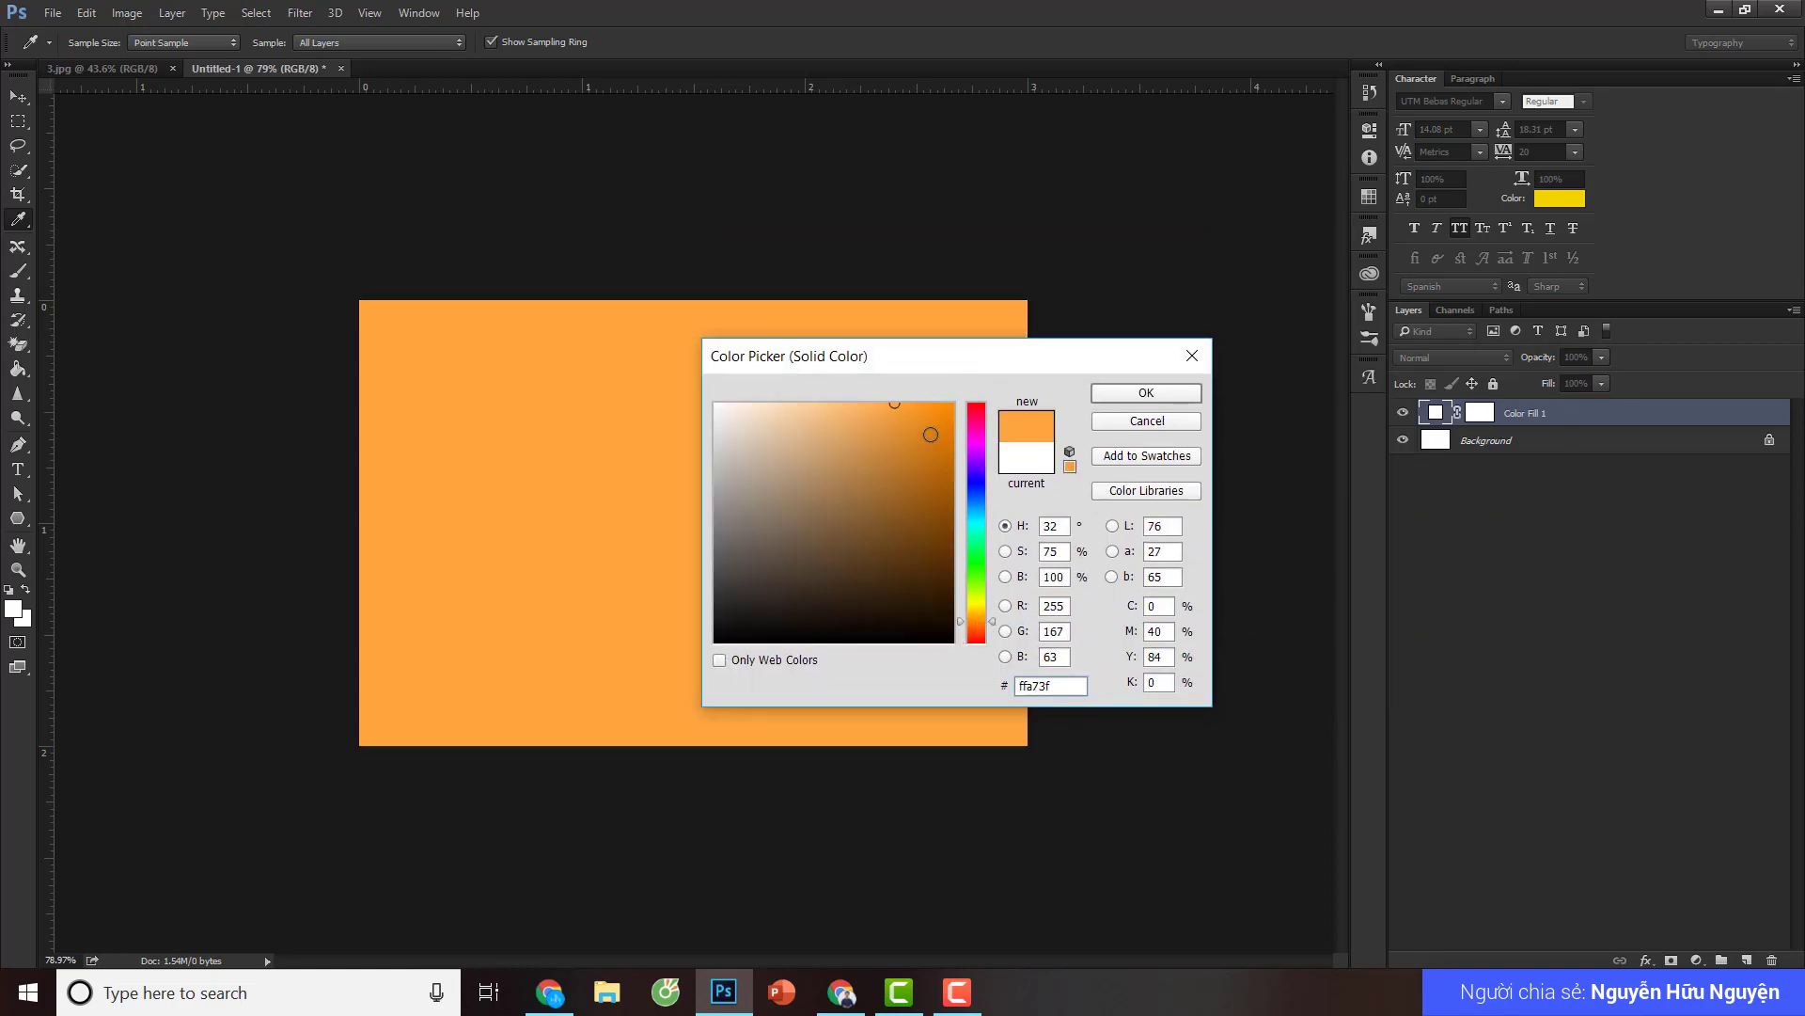
click(930, 409)
click(1145, 392)
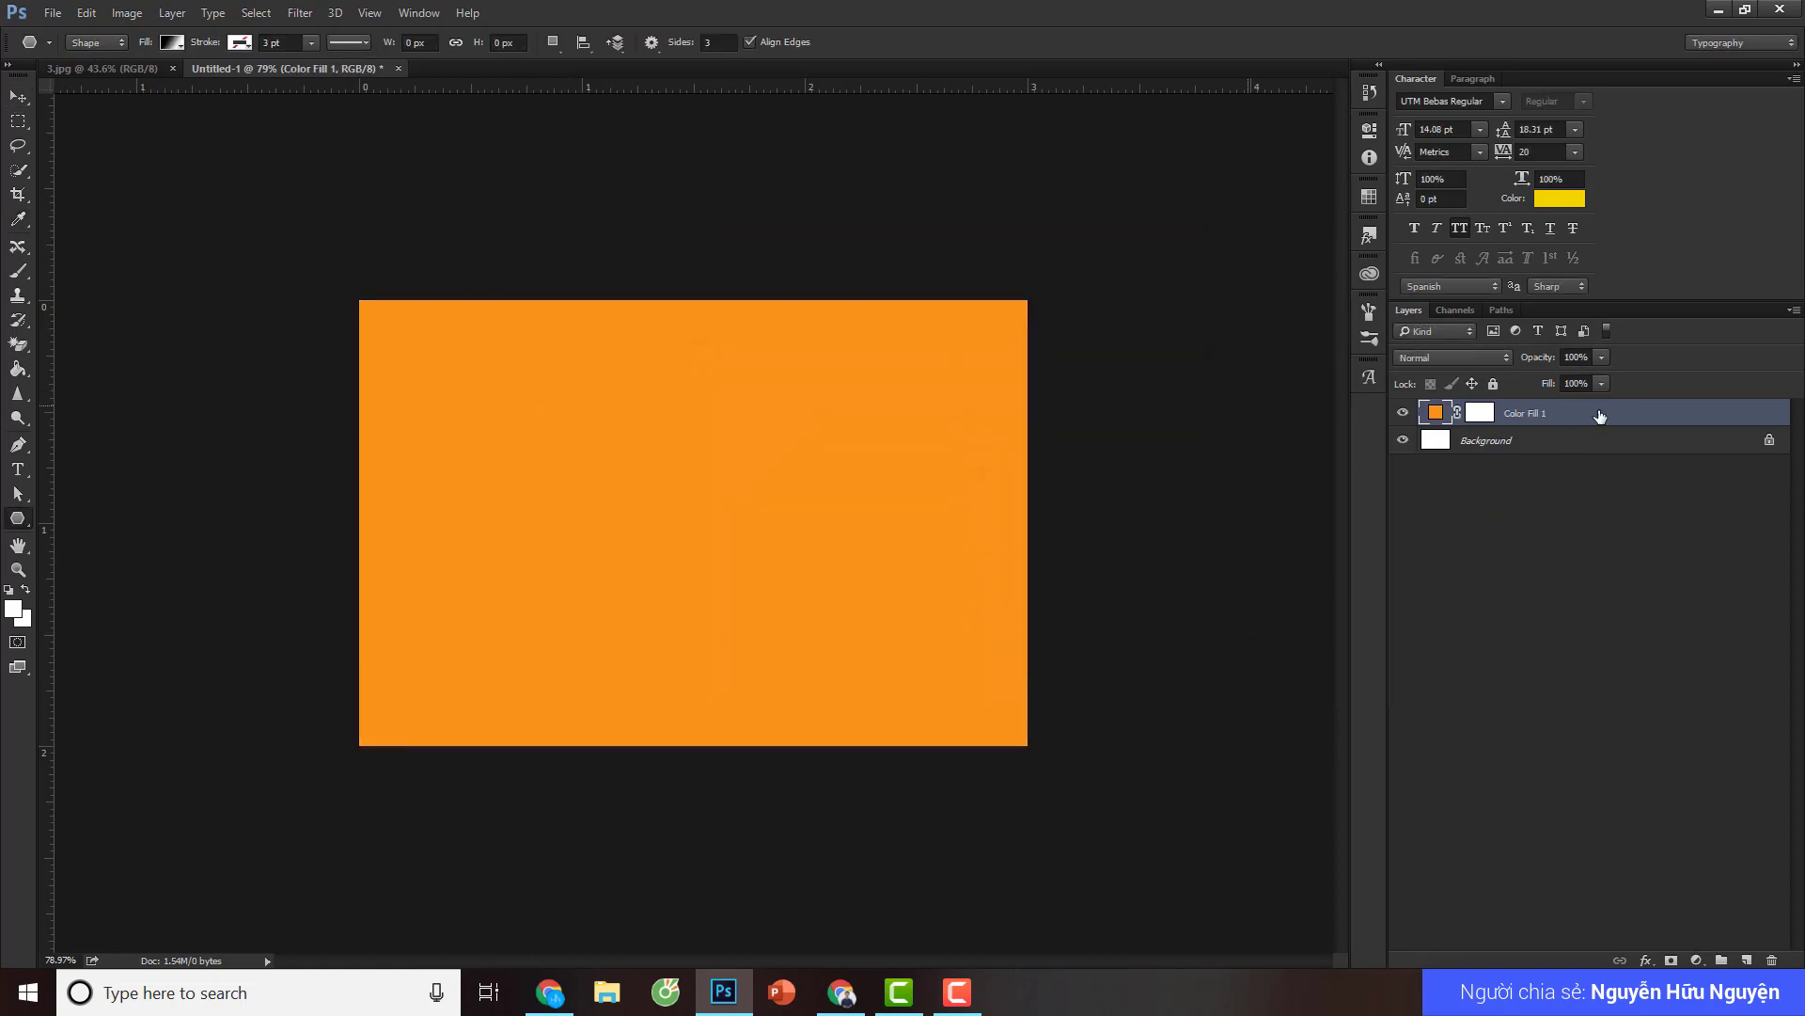
scroll(645, 492, up, 1)
scroll(645, 492, up, 2)
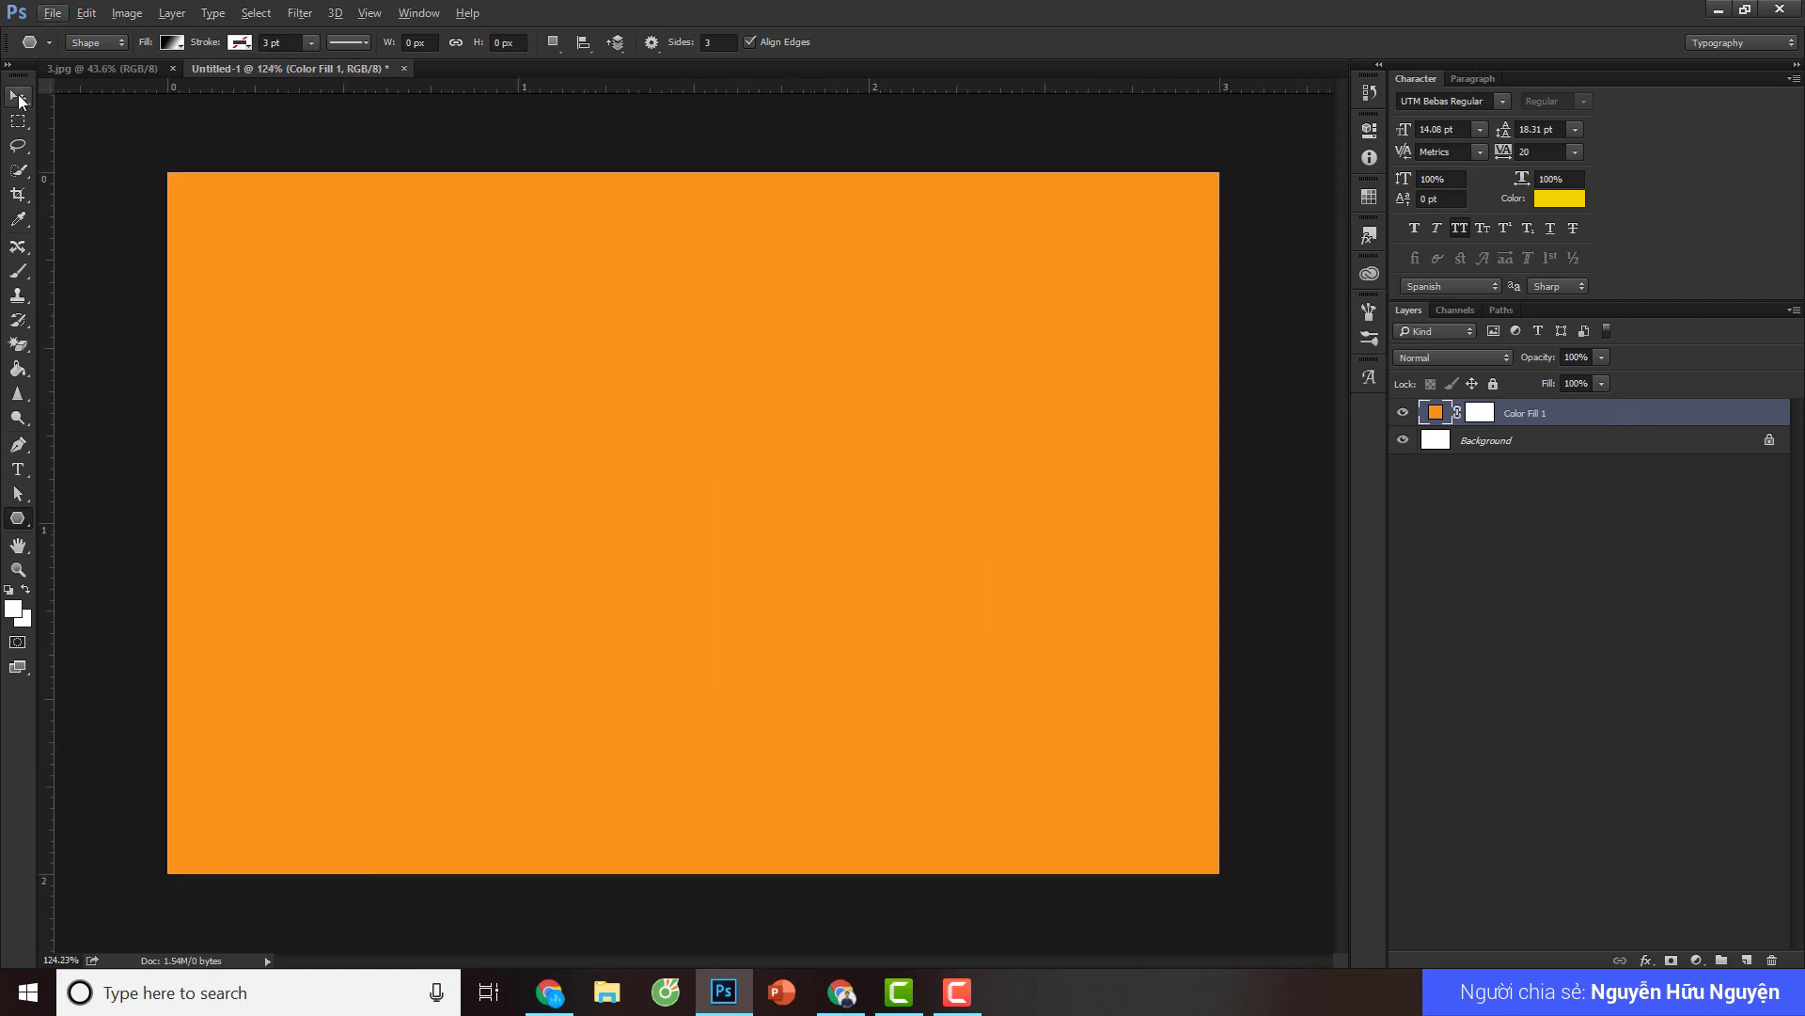
- Draw a circle with the Ellipse Tool on the right of the canvas and bring up its Fill options
key(v)
scroll(843, 455, down, 2)
scroll(843, 455, up, 1)
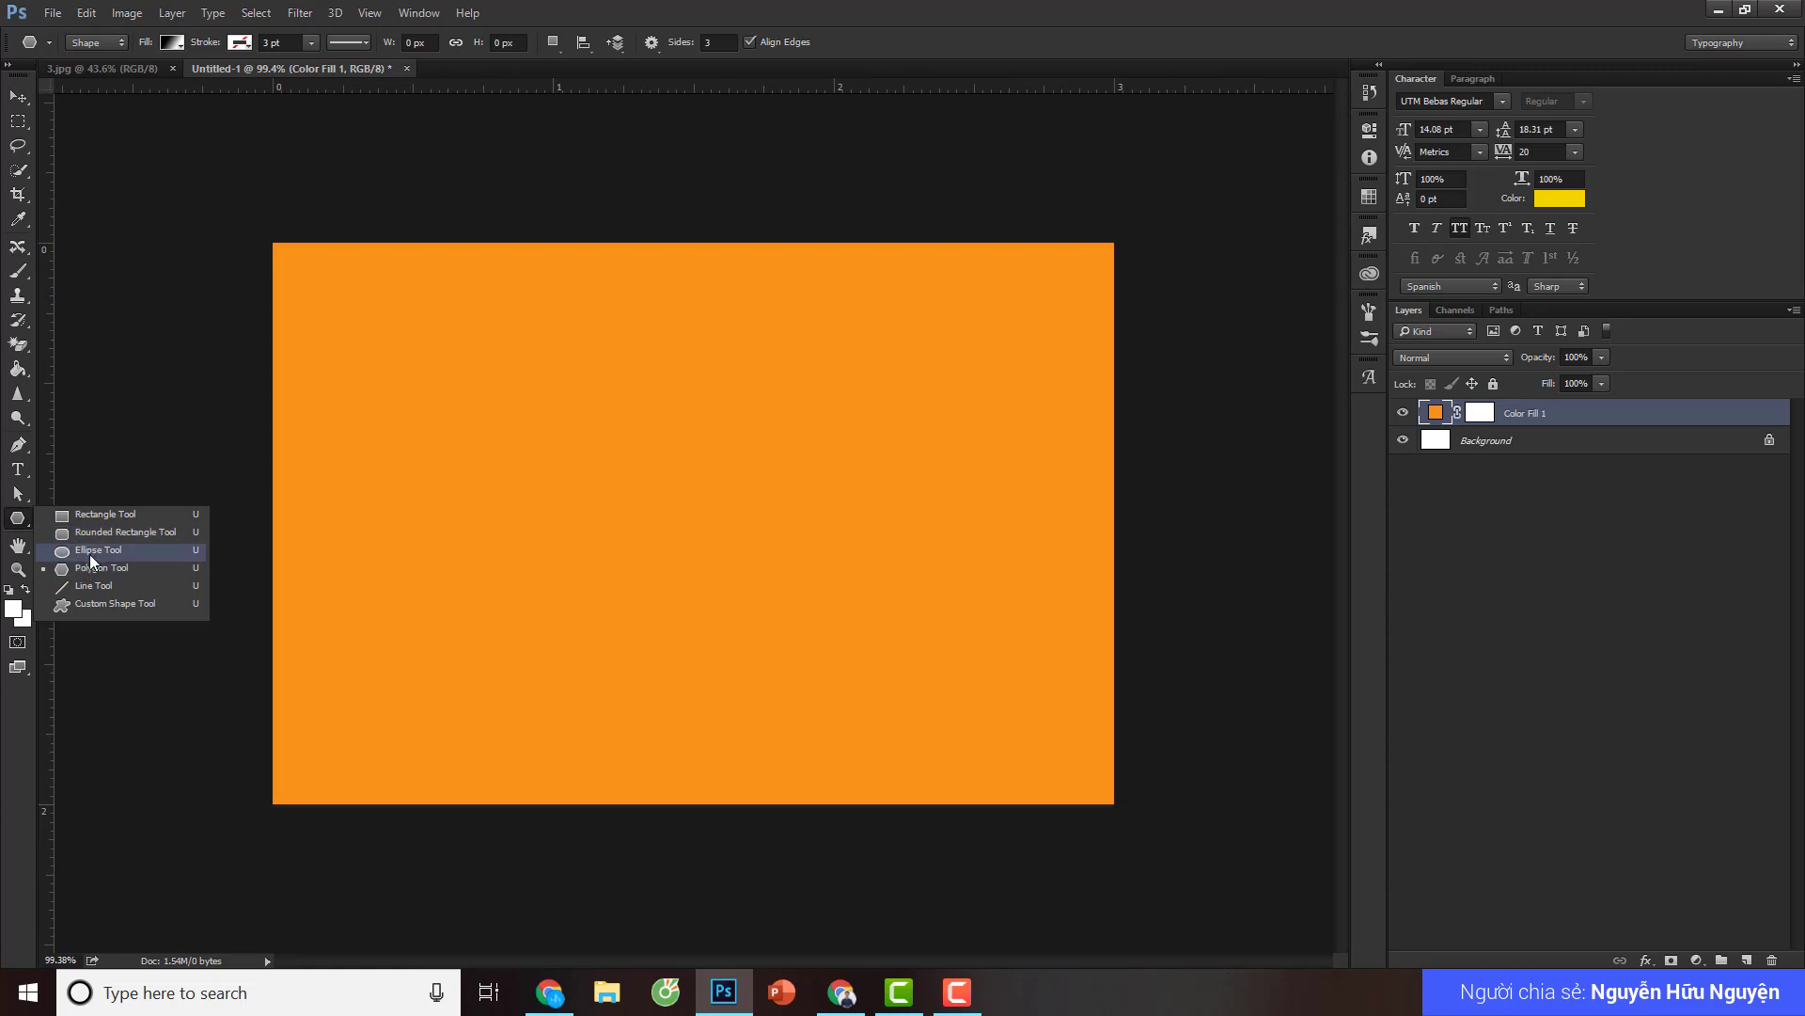
drag(21, 532, 88, 555)
drag(717, 438, 1057, 716)
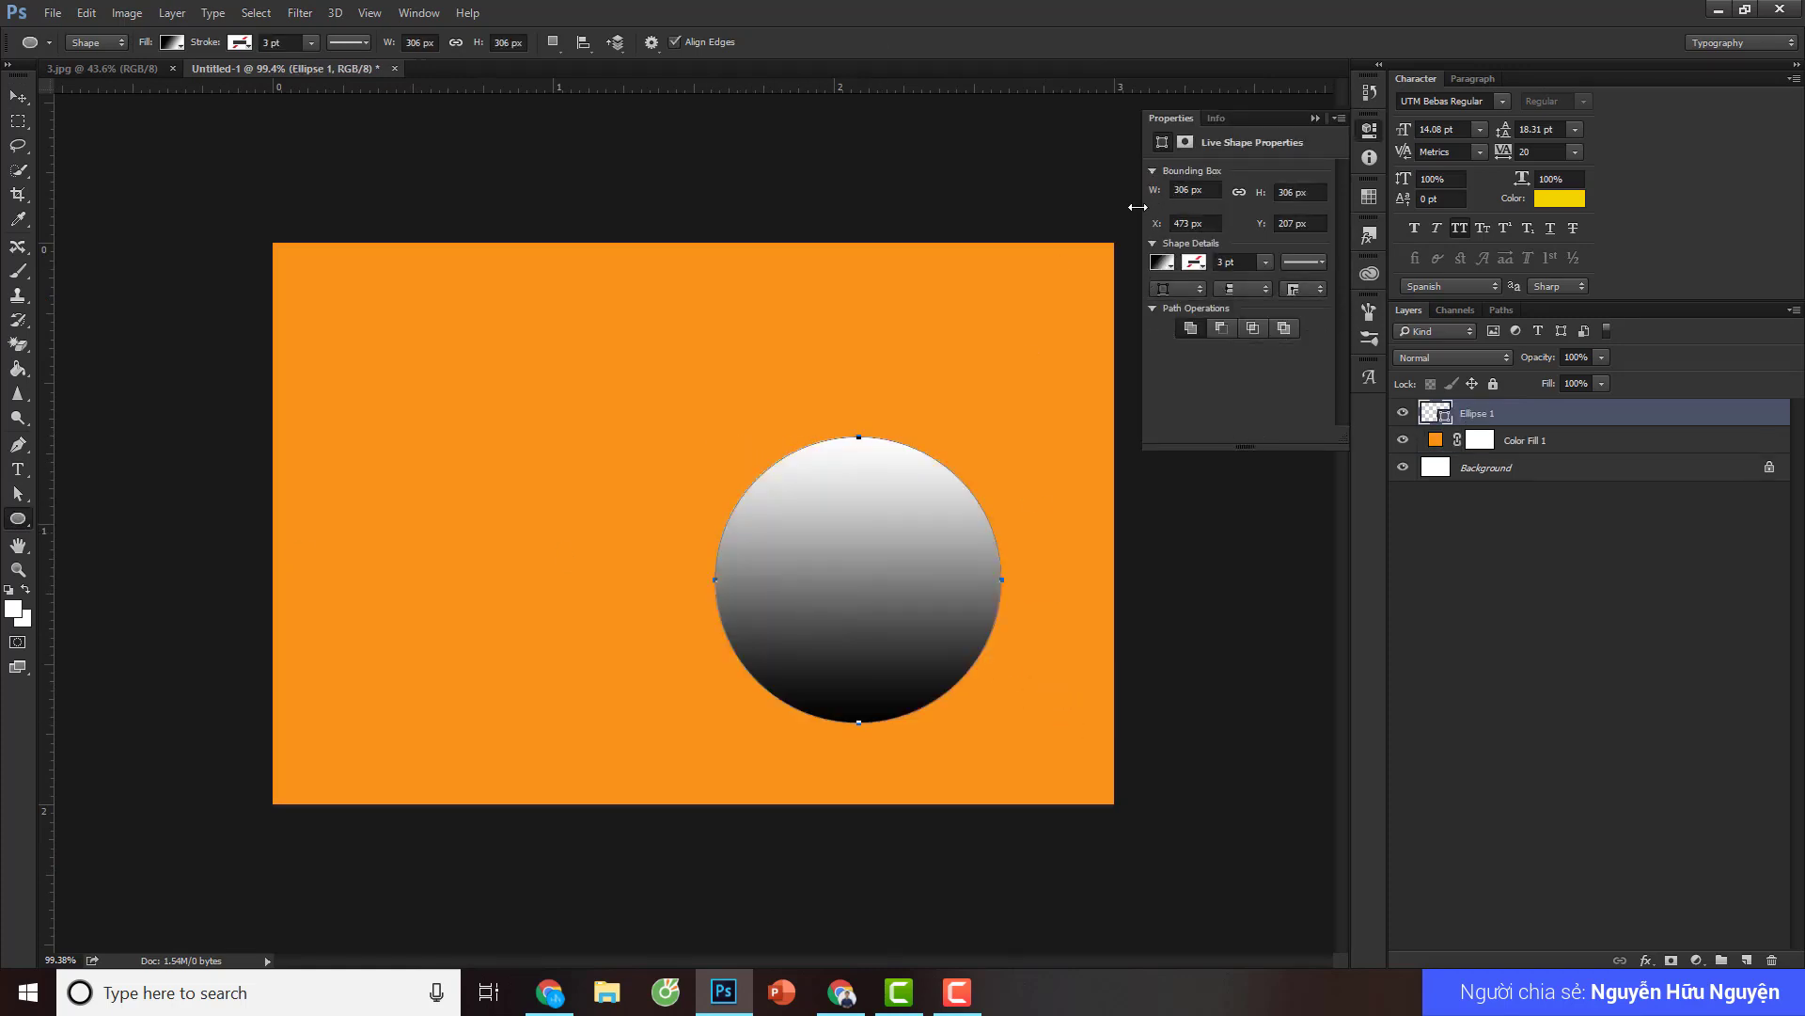
click(176, 47)
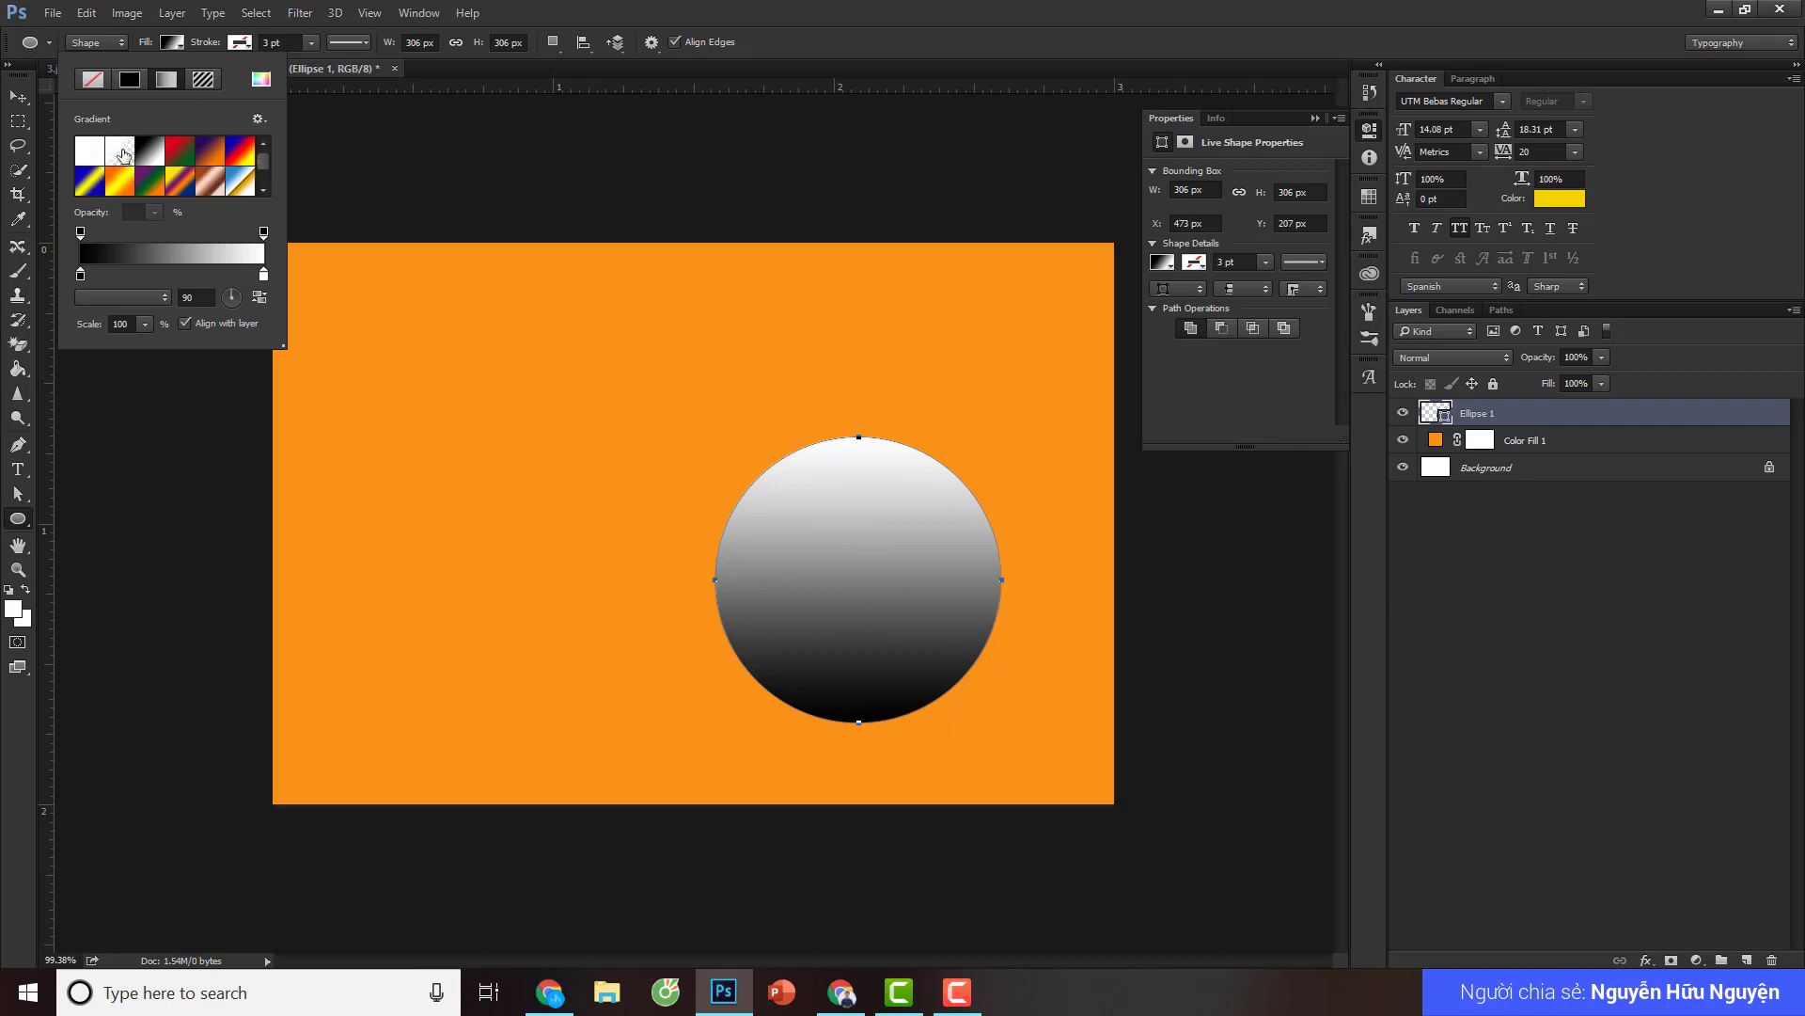
- Give the circle a white-to-transparent gradient with its left stop set to deeper orange d27200
click(122, 152)
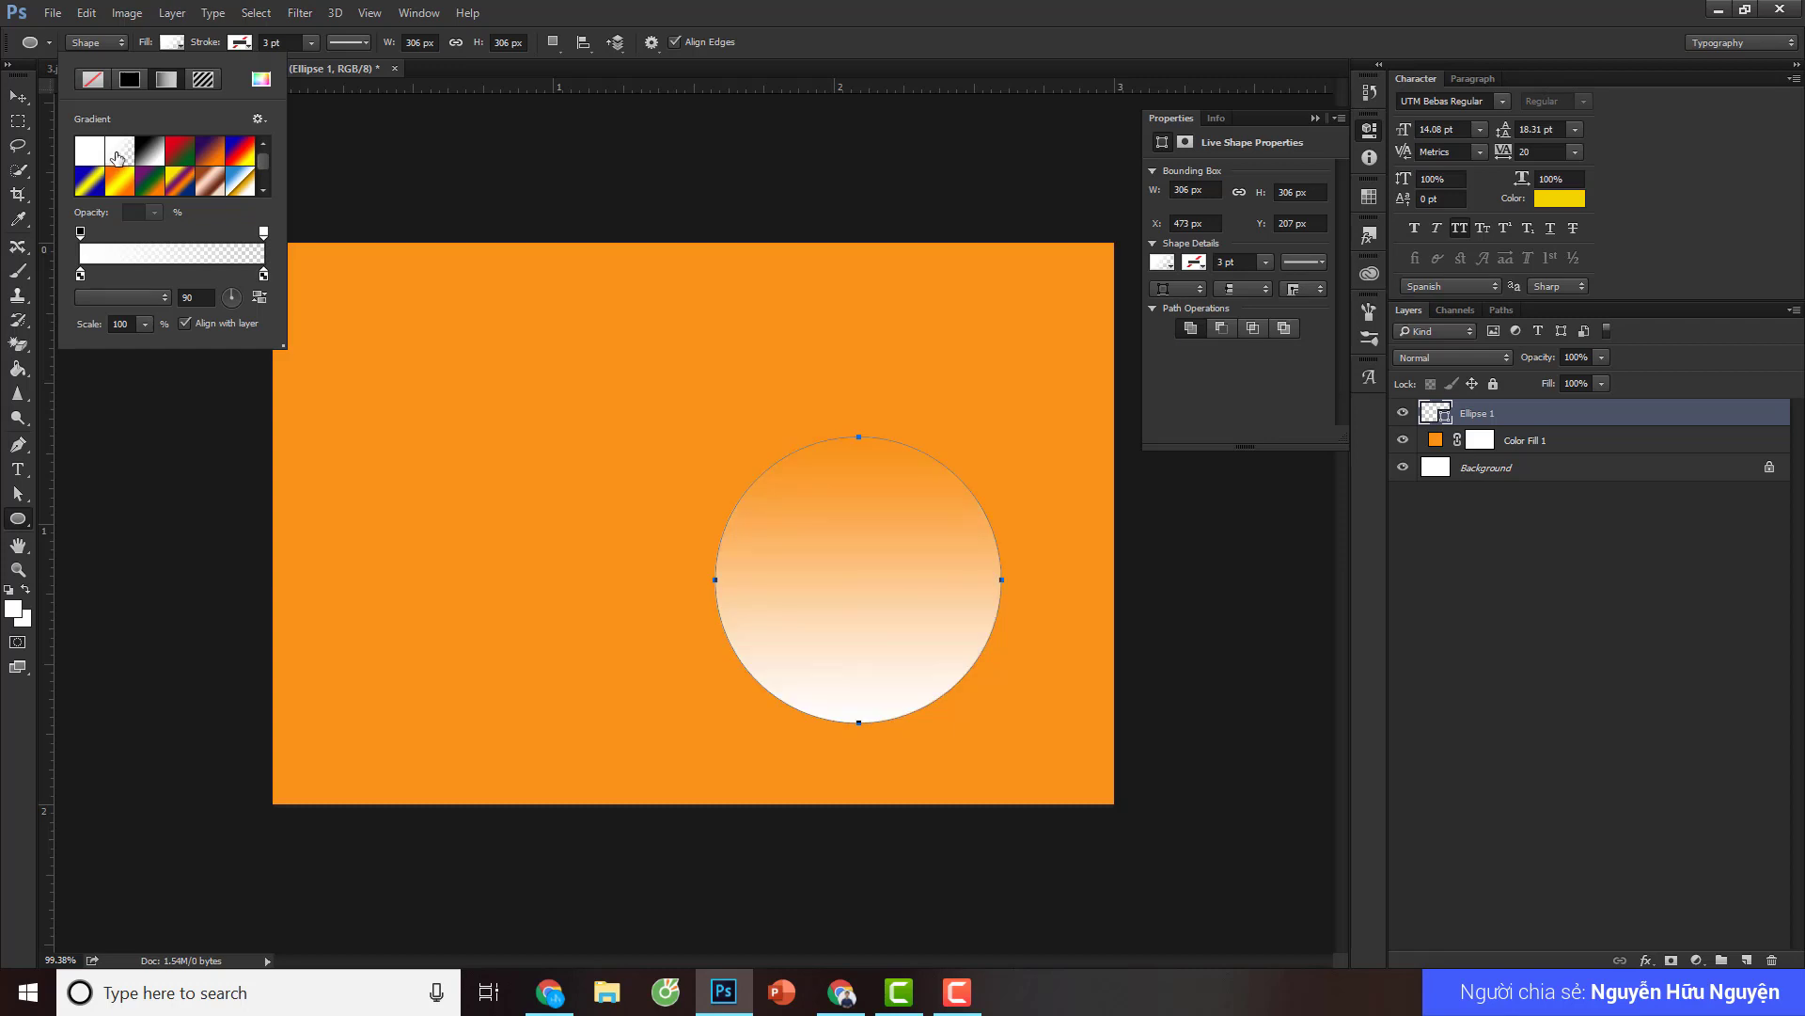
double_click(81, 276)
drag(959, 363, 1380, 217)
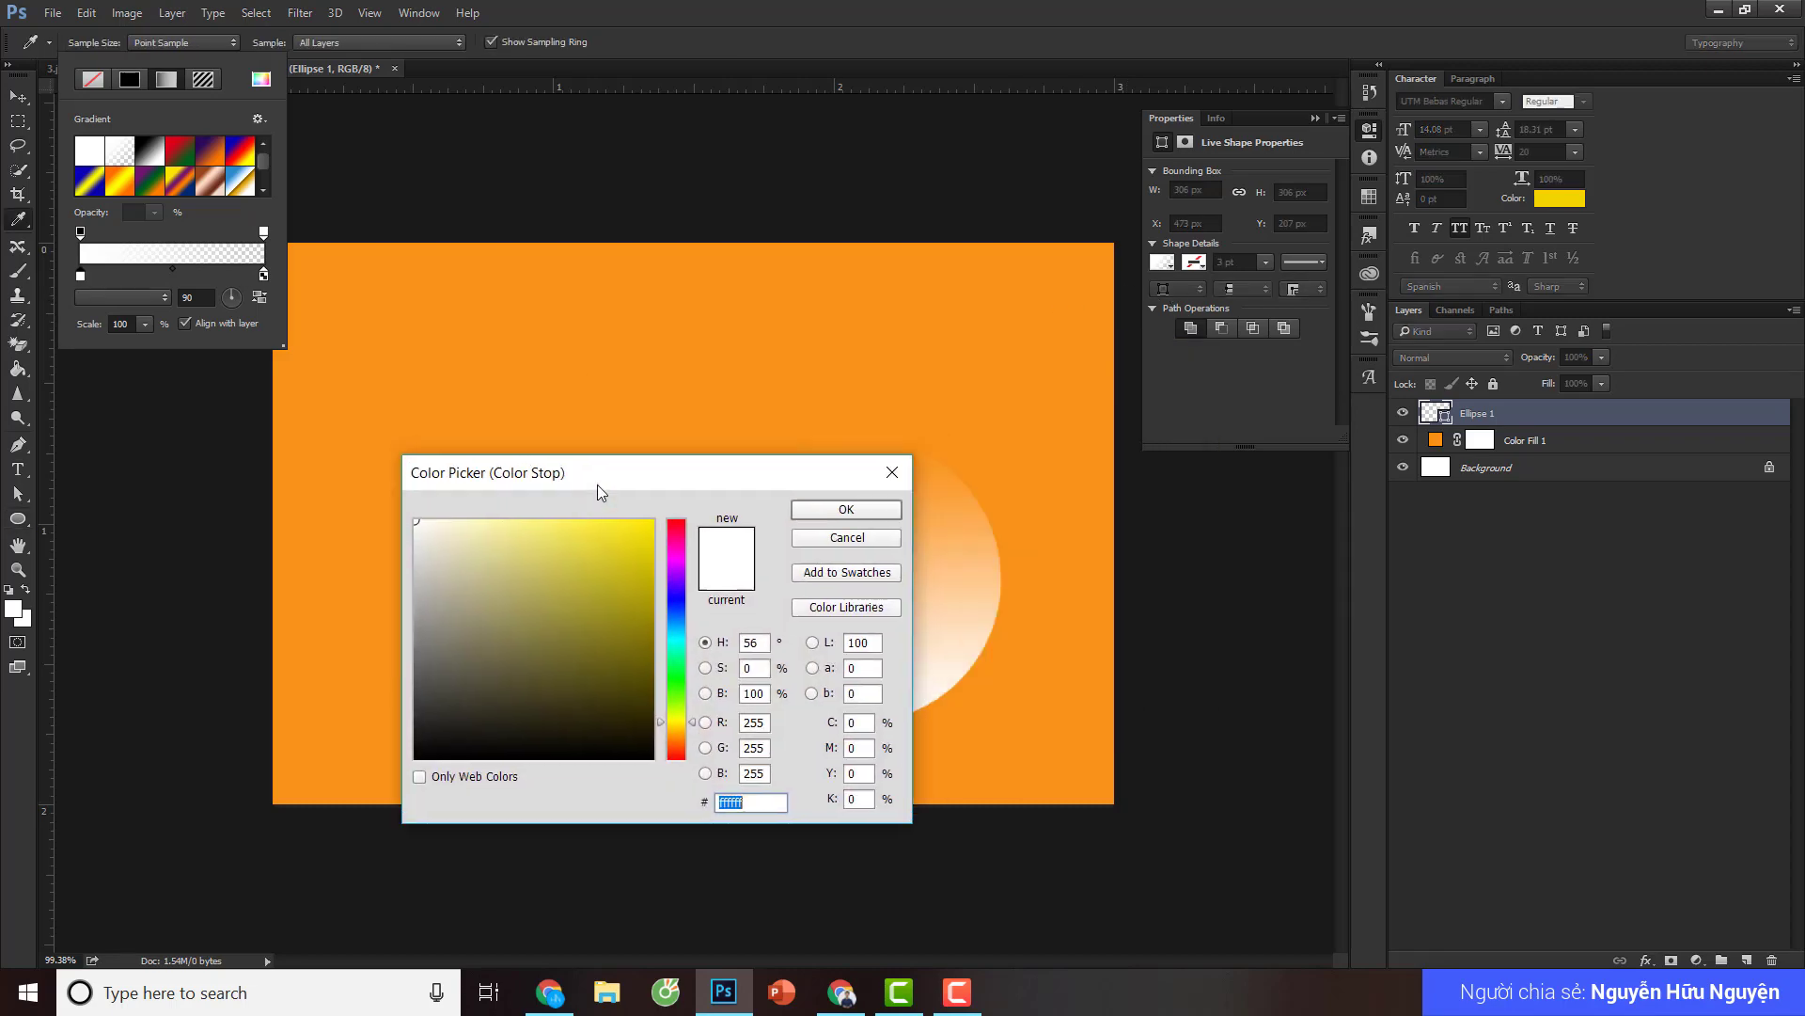
drag(893, 141, 893, 133)
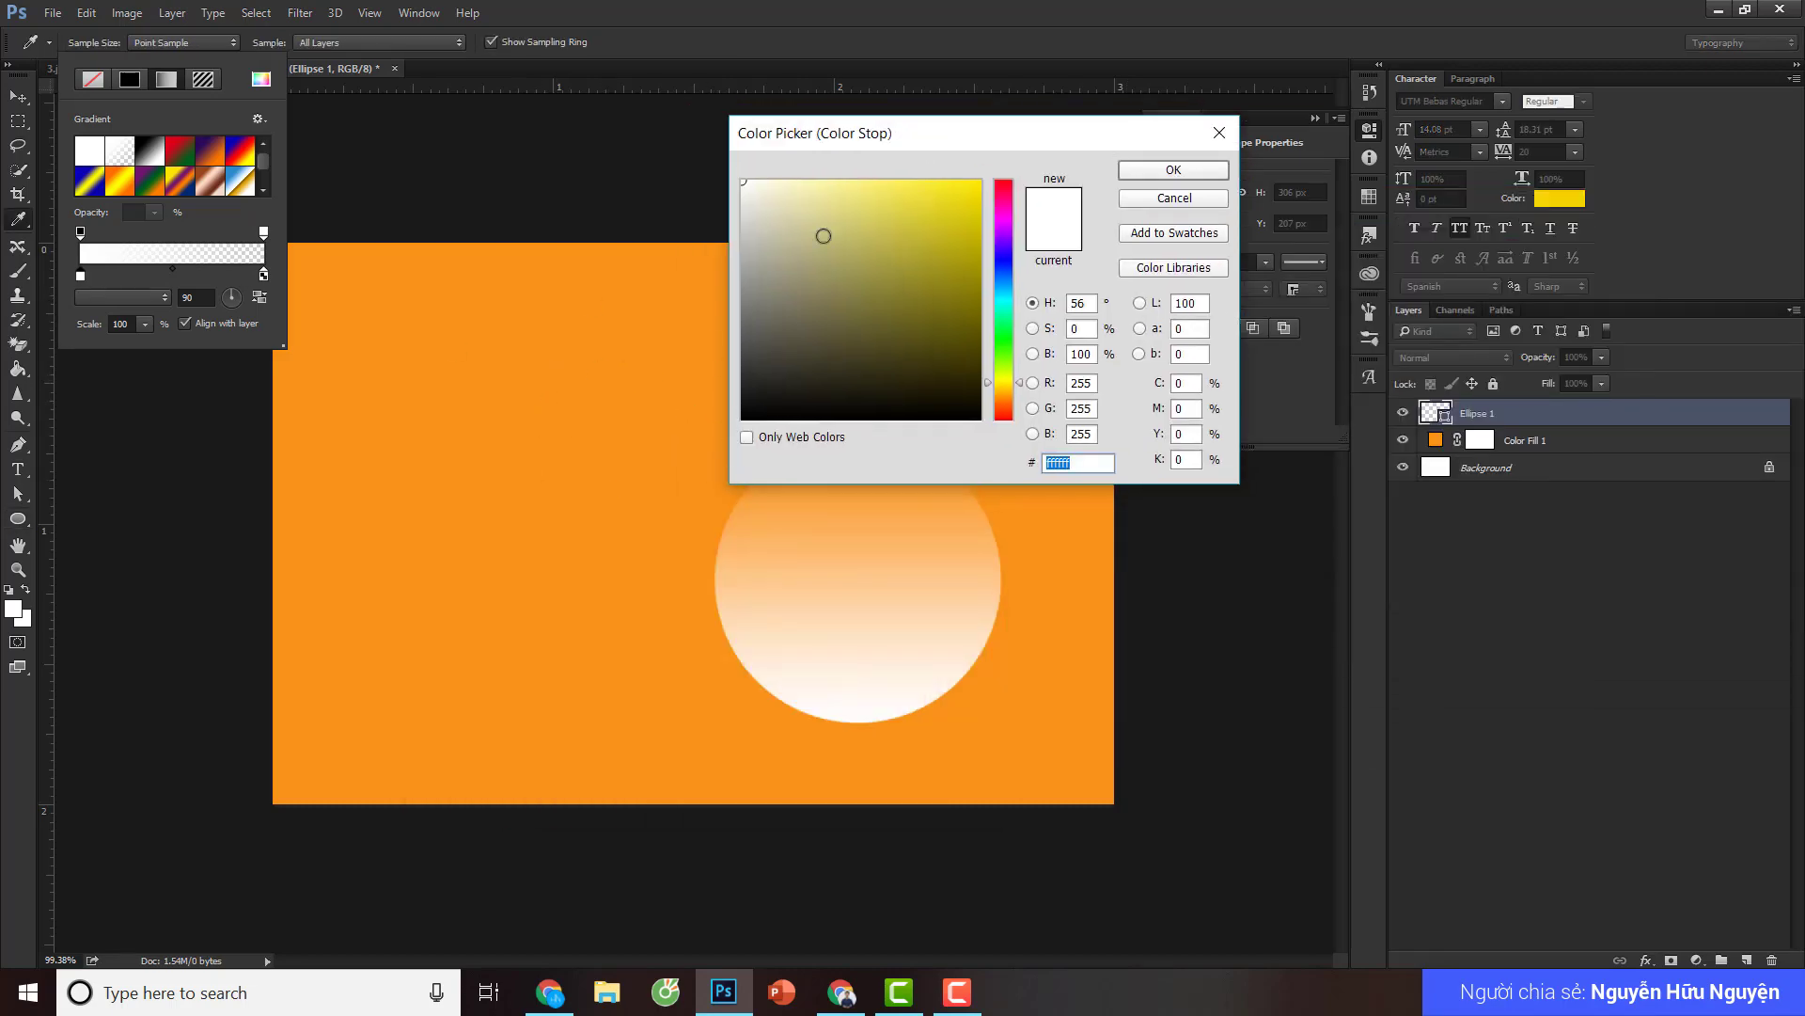
click(552, 414)
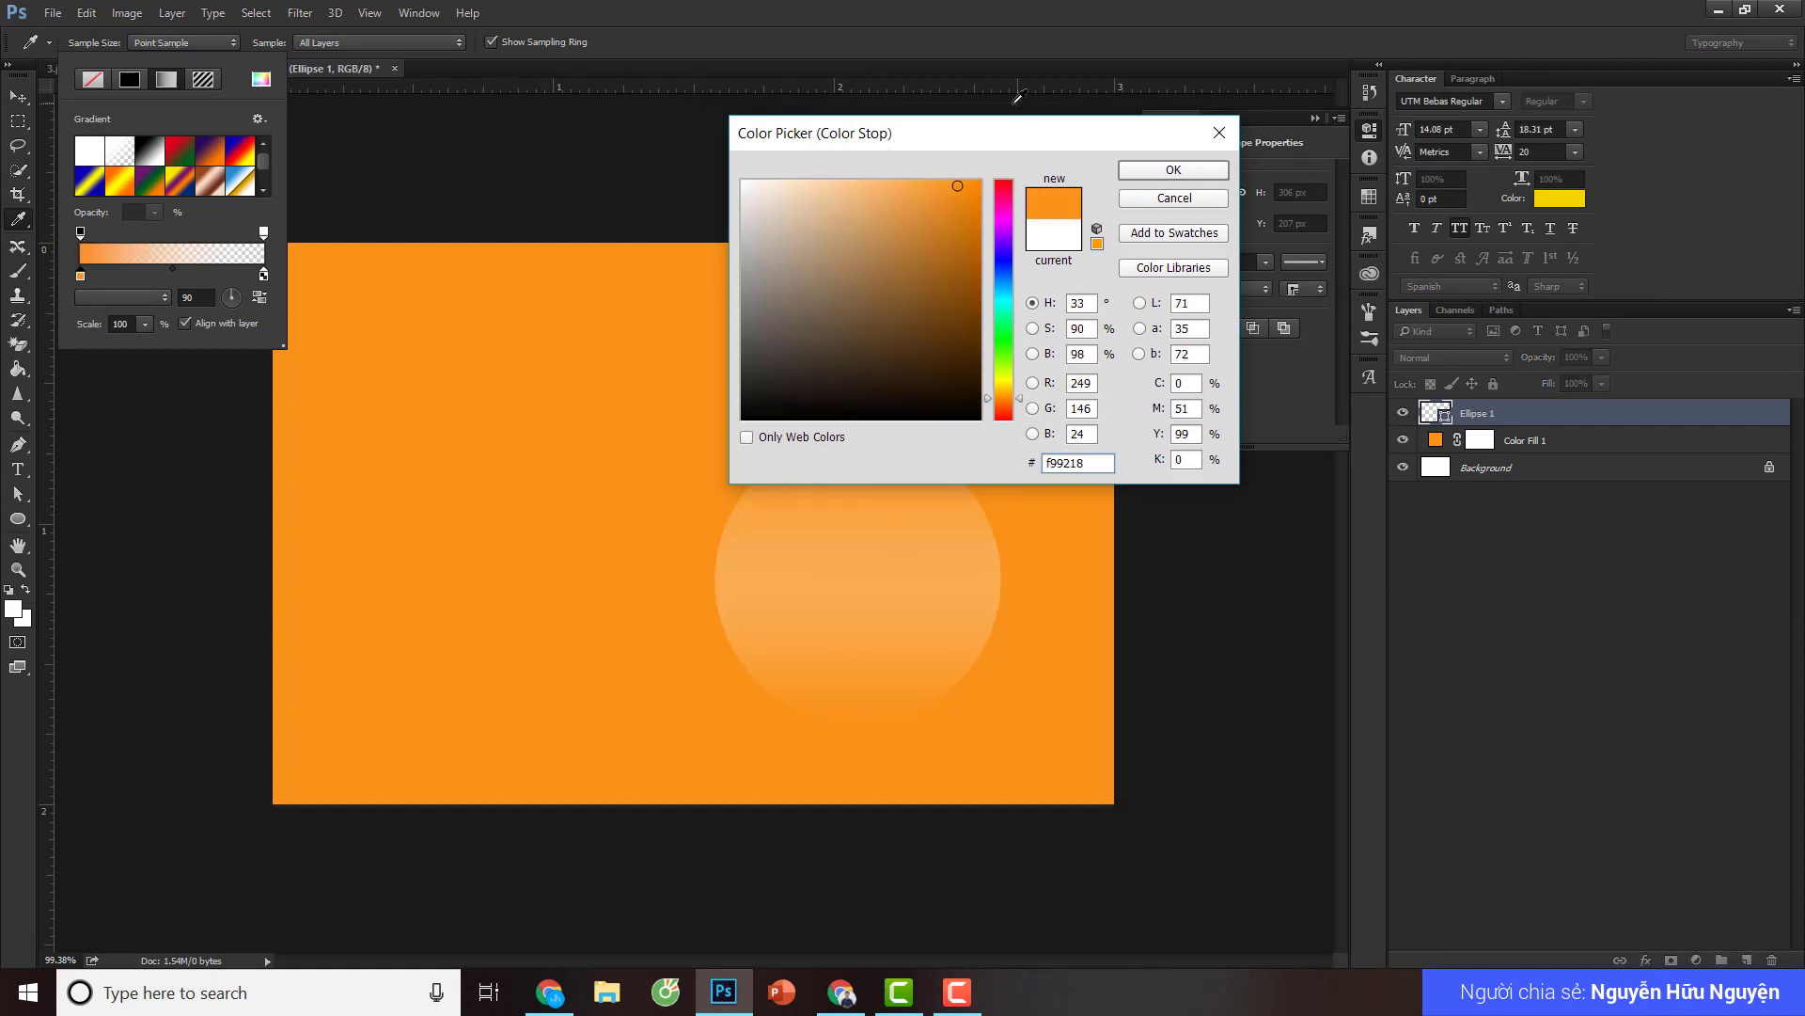
drag(961, 149, 1279, 136)
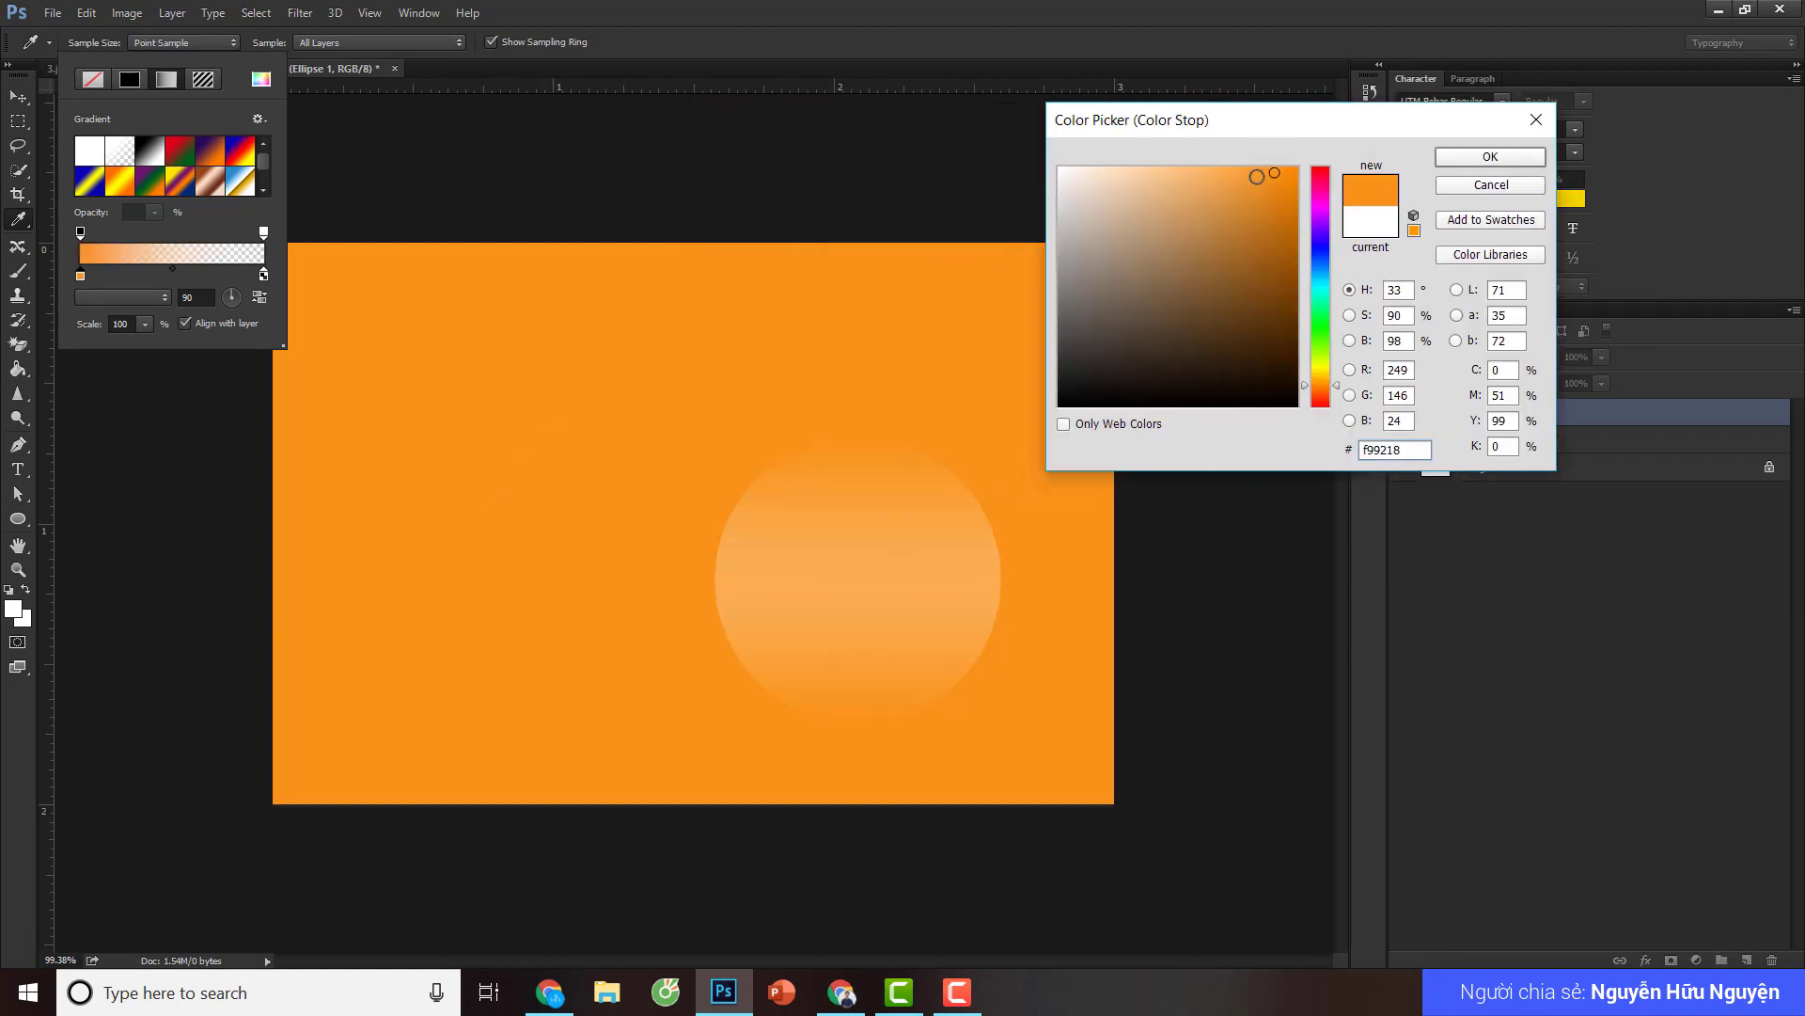
drag(1274, 209, 1307, 209)
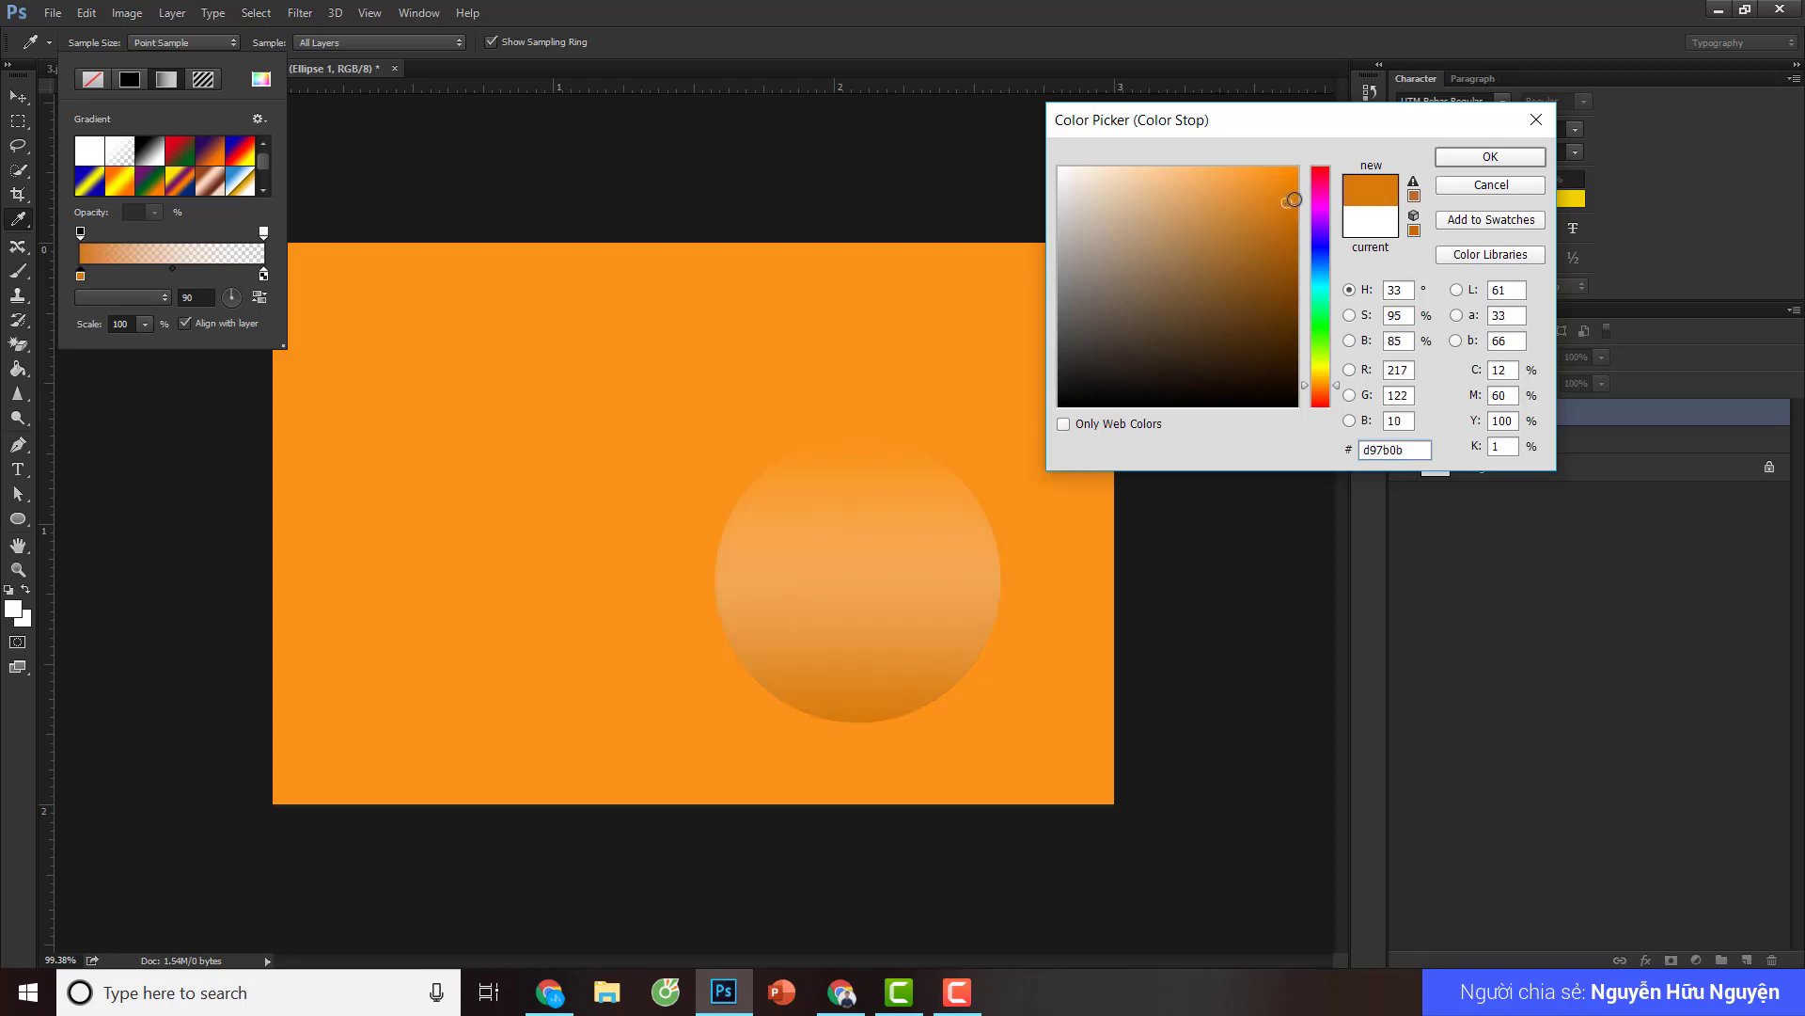
click(1495, 160)
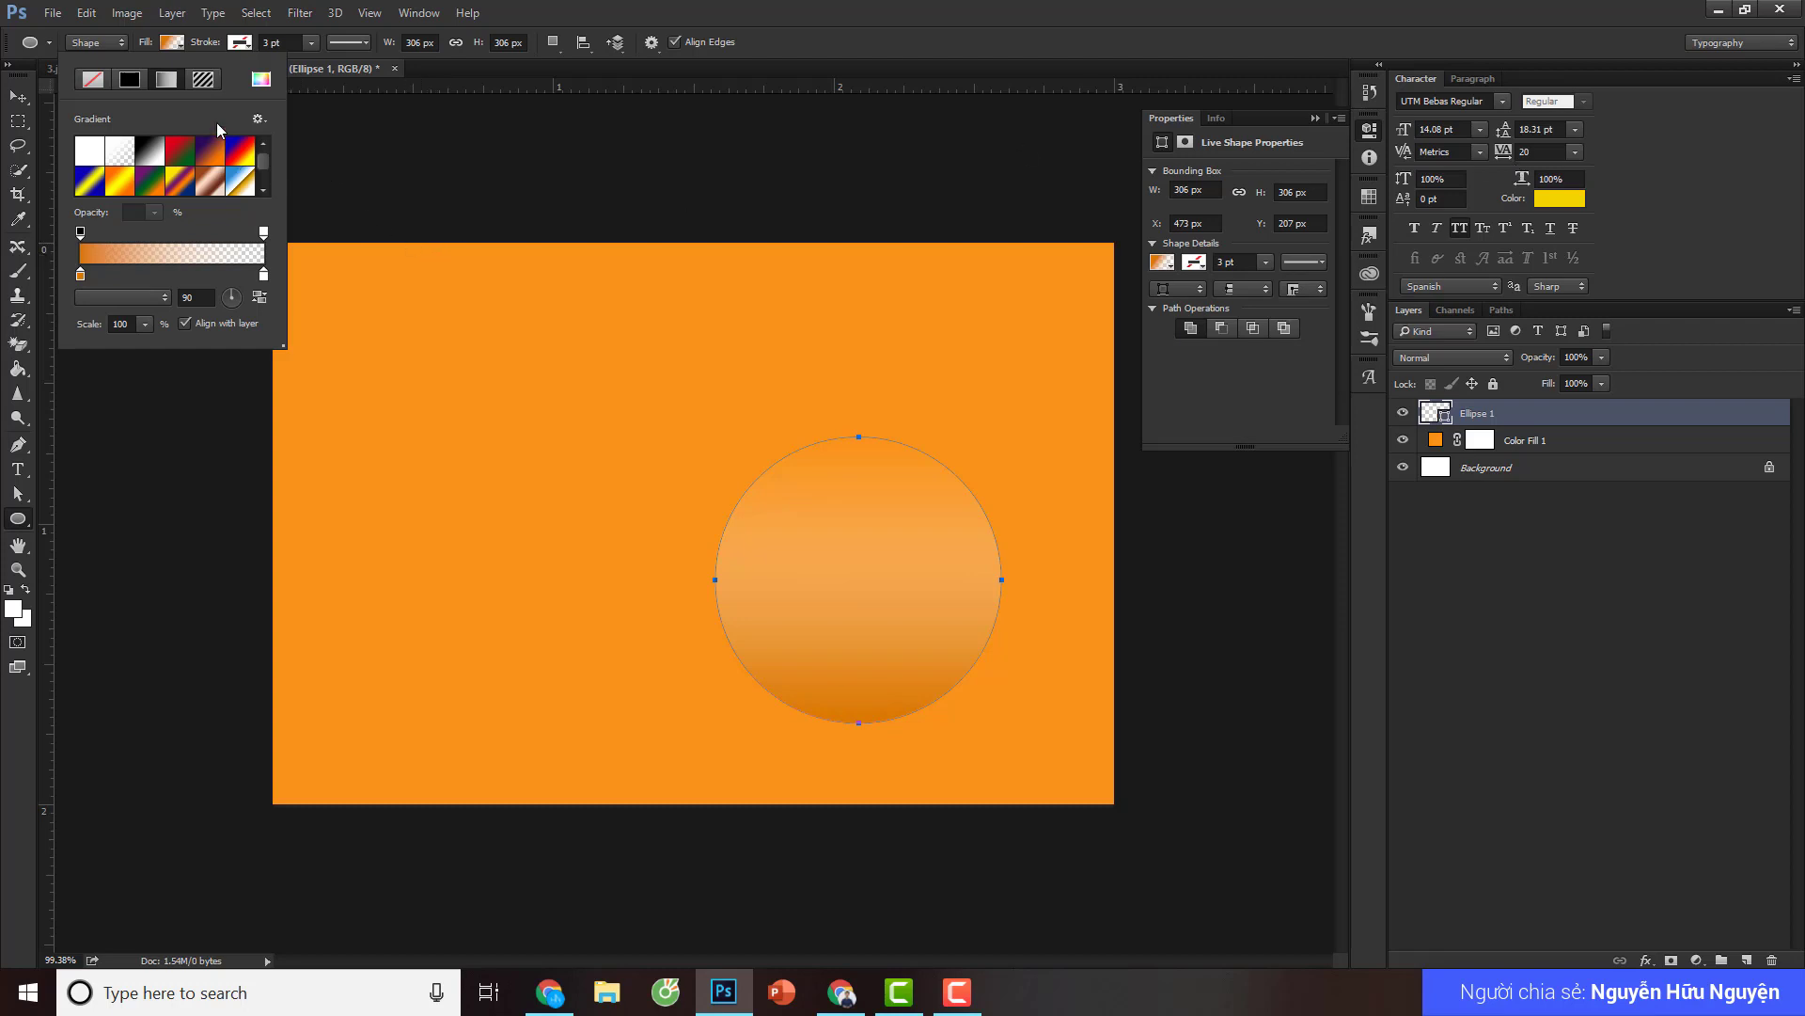
scroll(248, 199, down, 1)
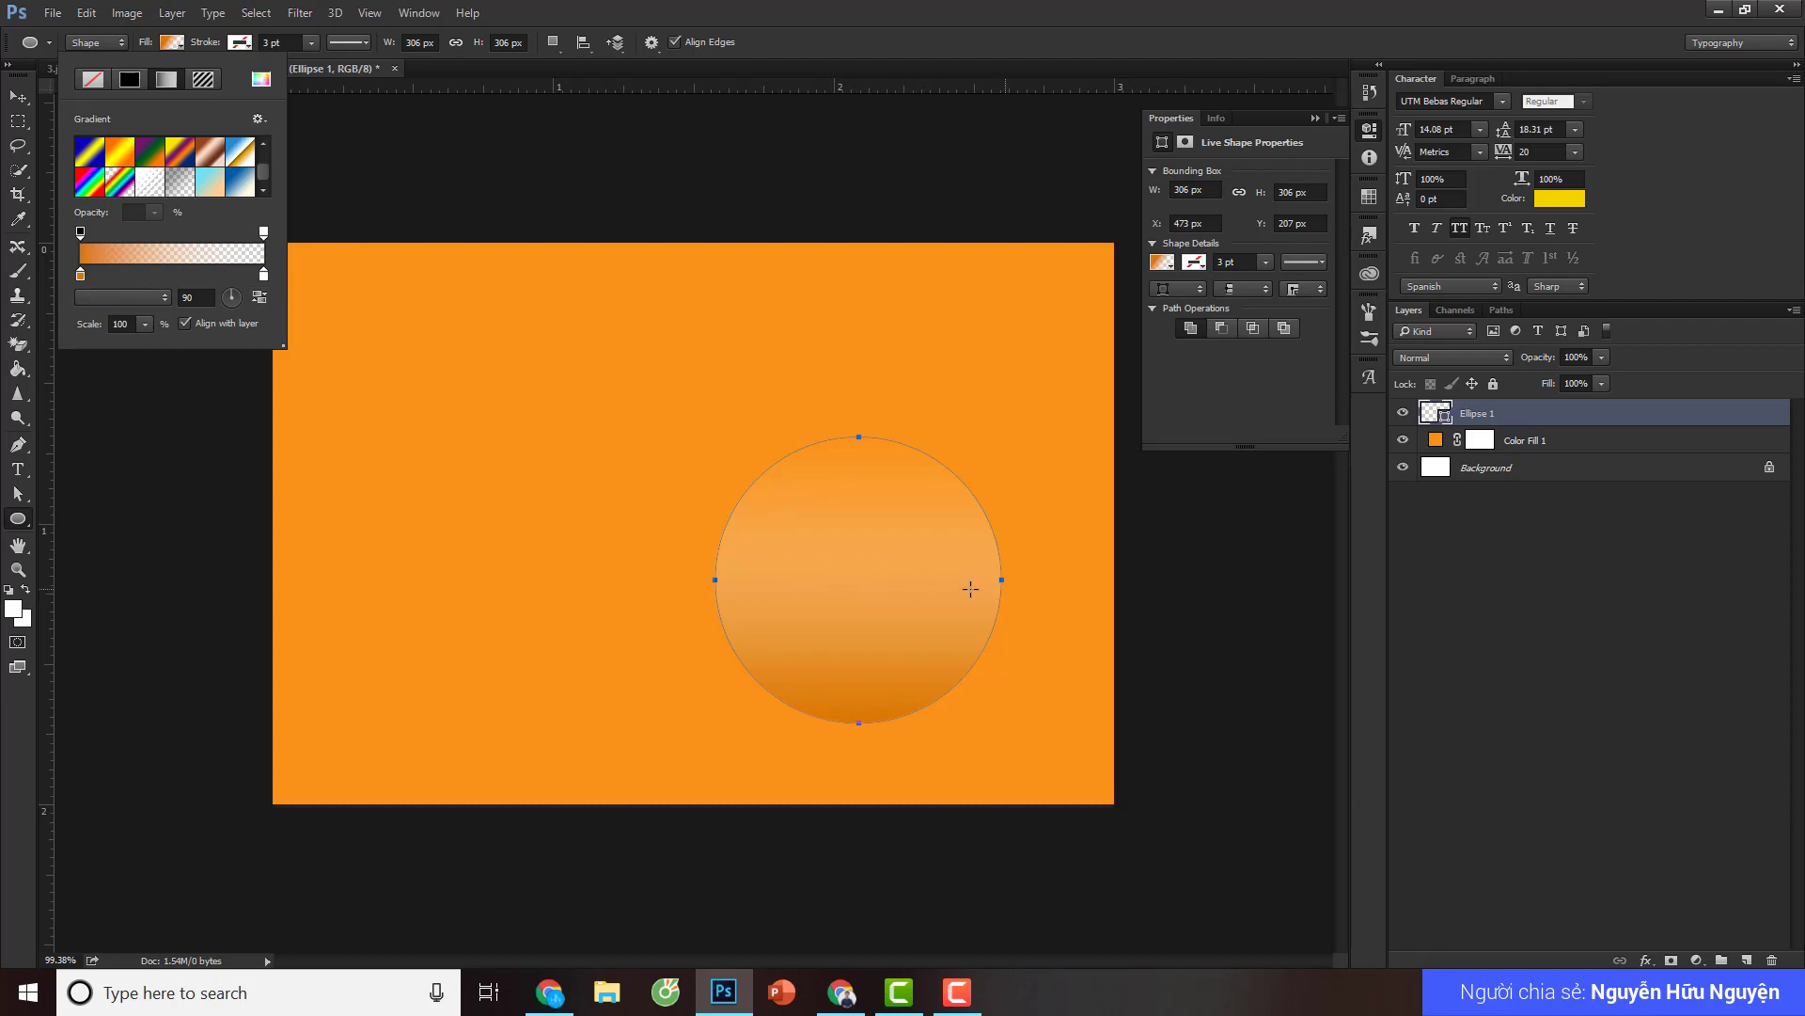
- Recolour the right gradient stop to a slightly lighter version of the sampled canvas orange
double_click(264, 277)
click(884, 278)
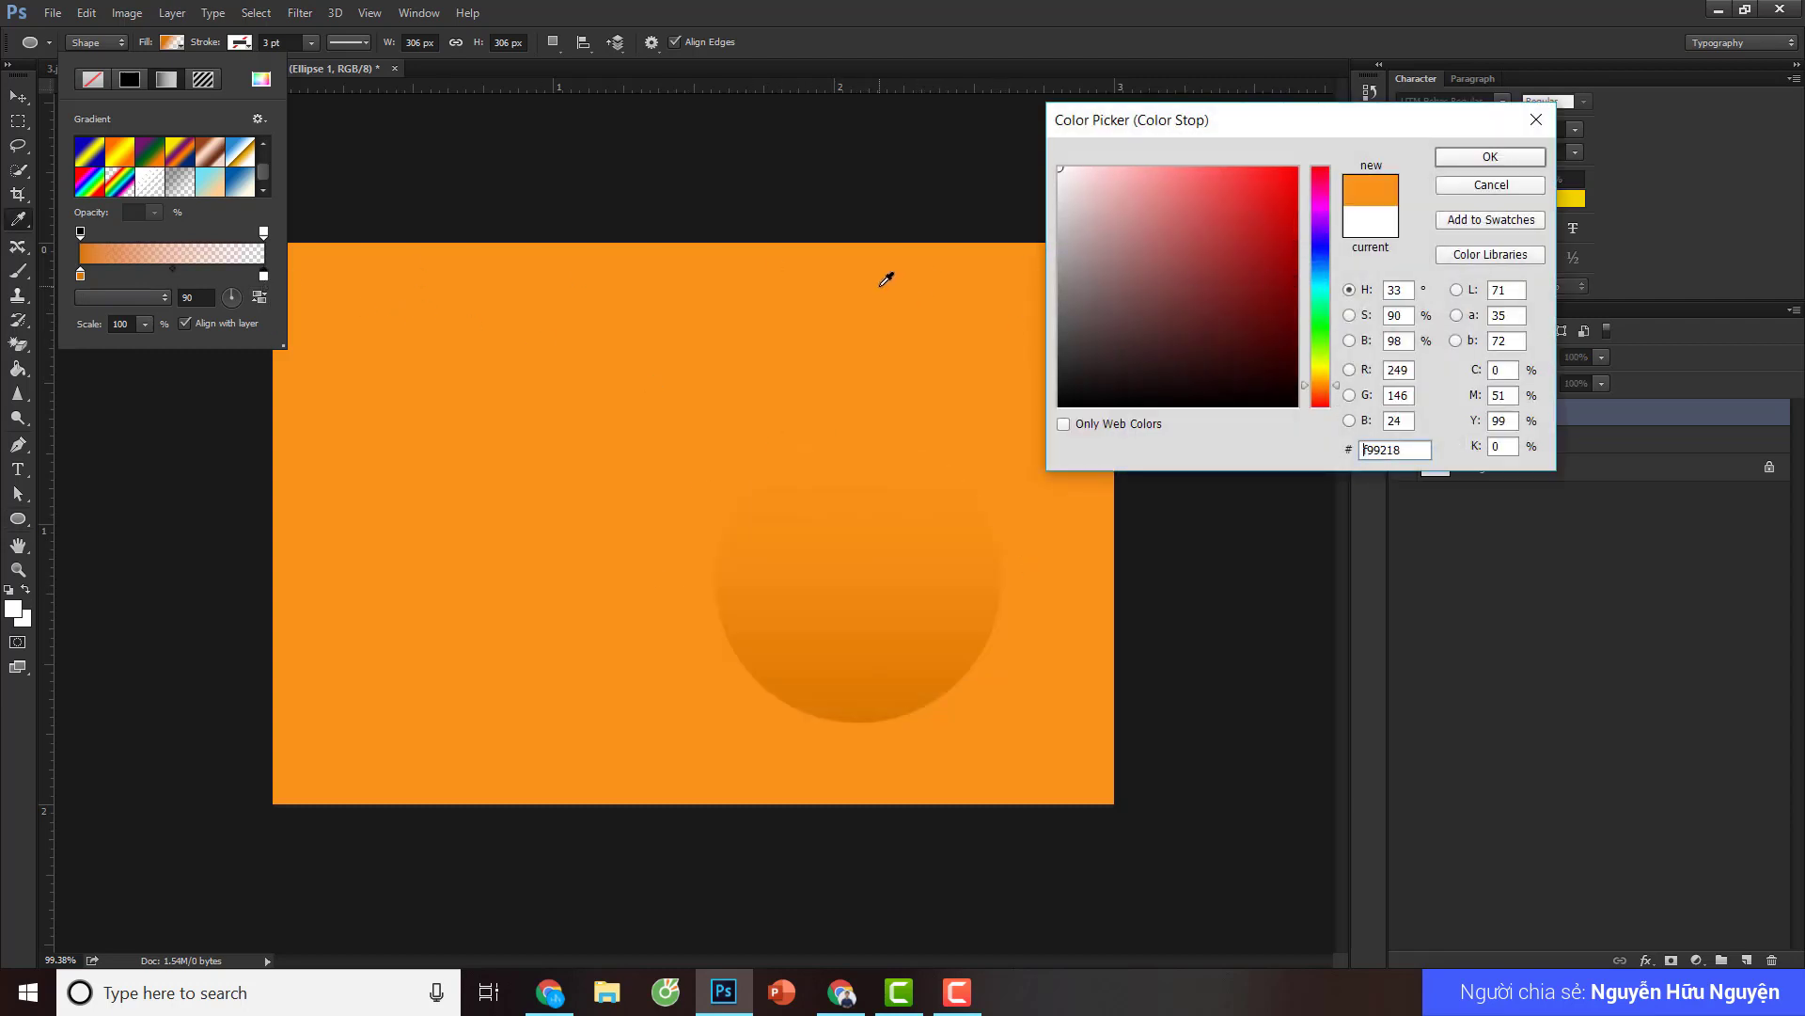
drag(1288, 207, 1298, 167)
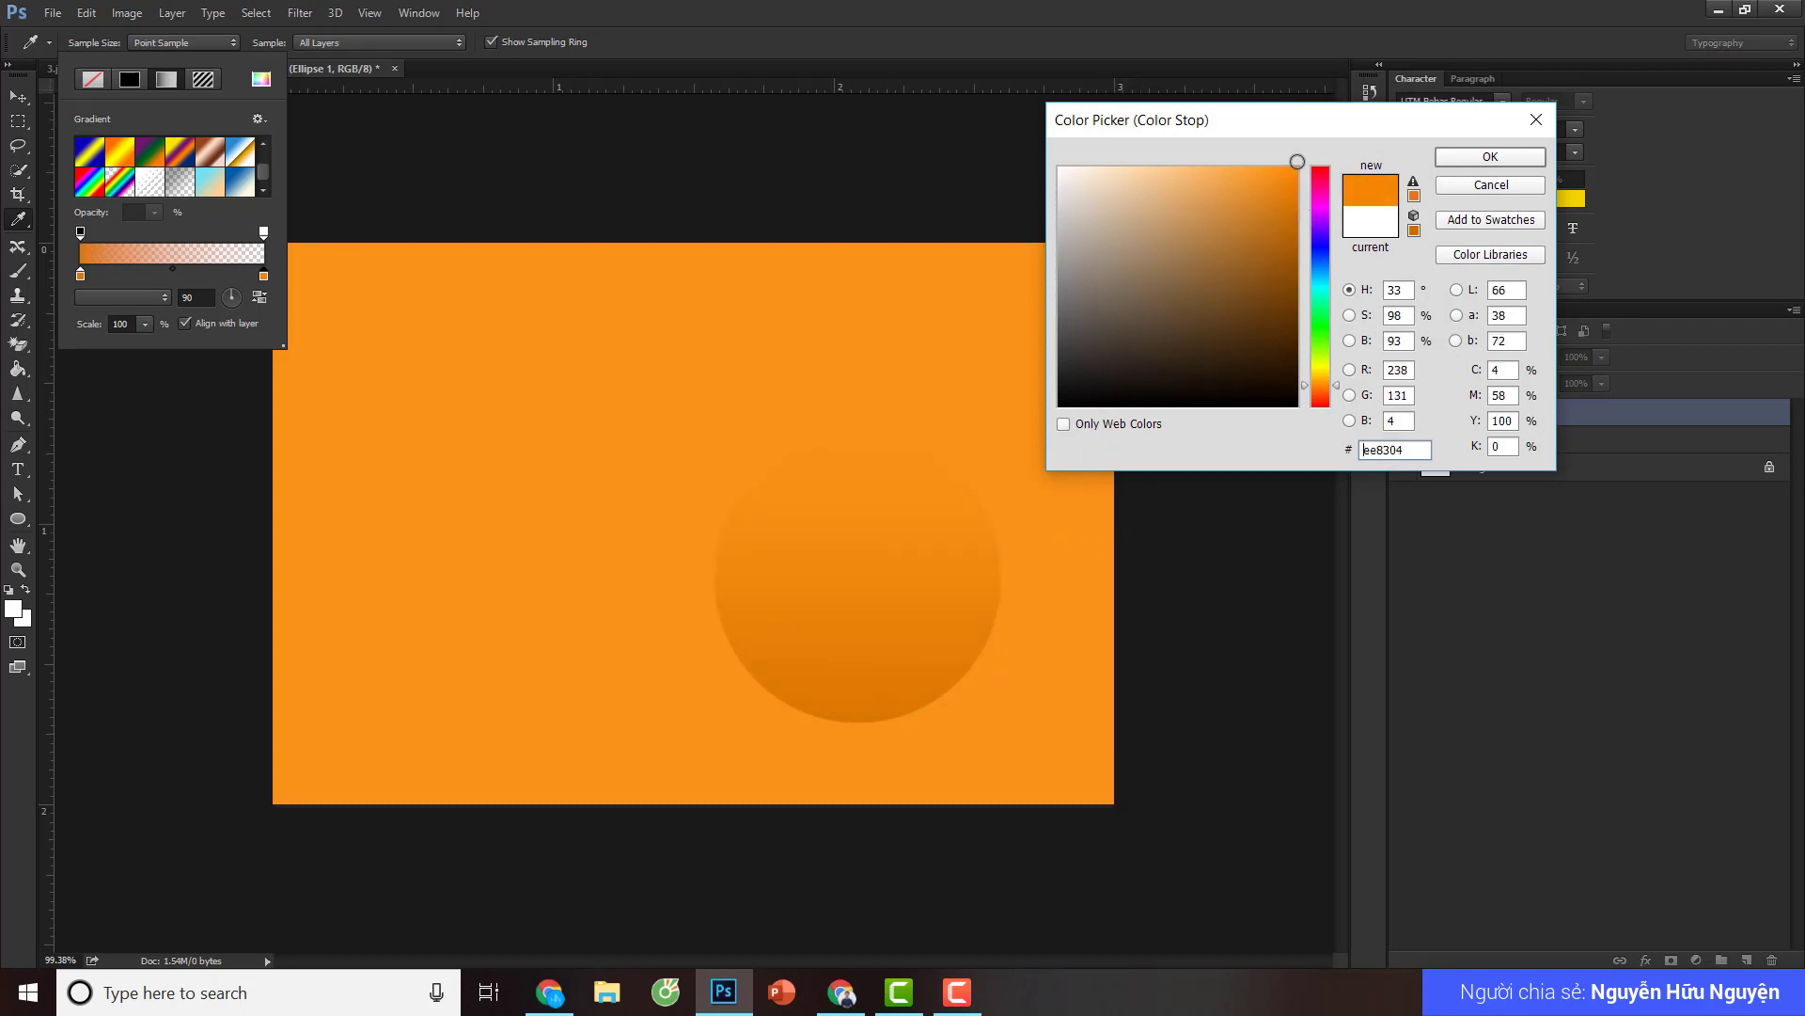
click(1317, 173)
click(1286, 179)
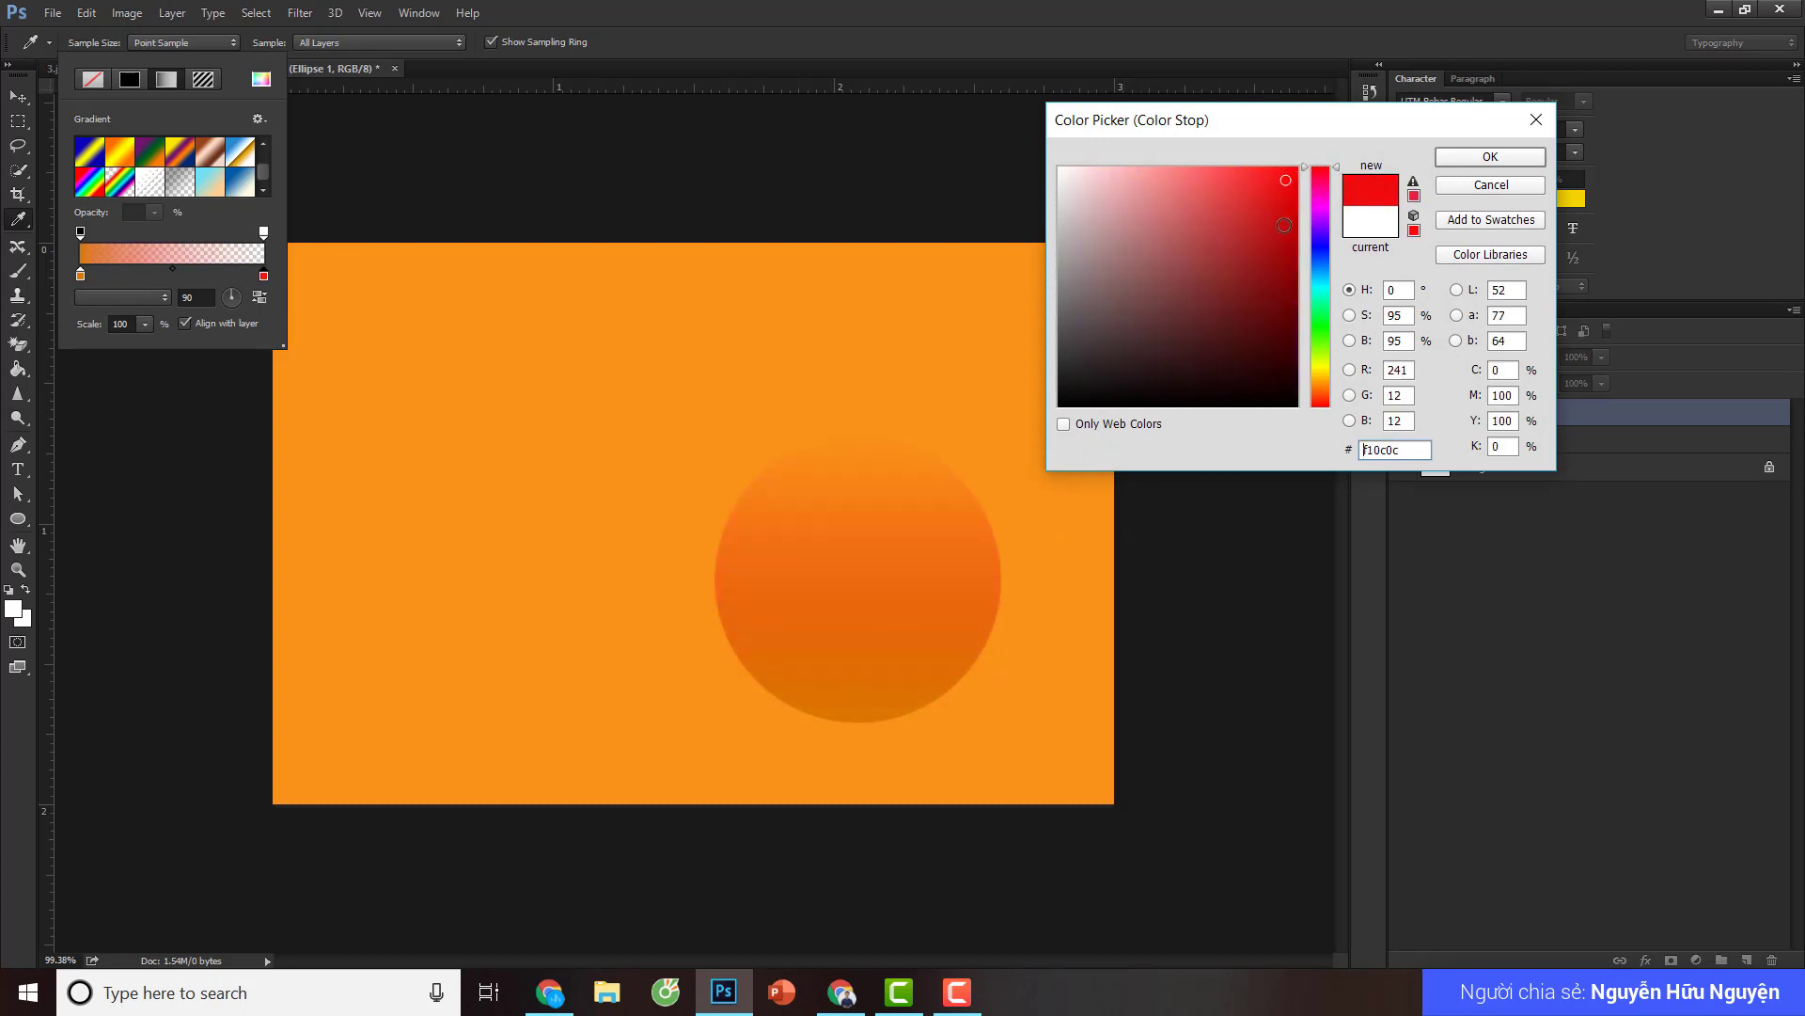
click(1037, 358)
drag(1272, 192, 1268, 155)
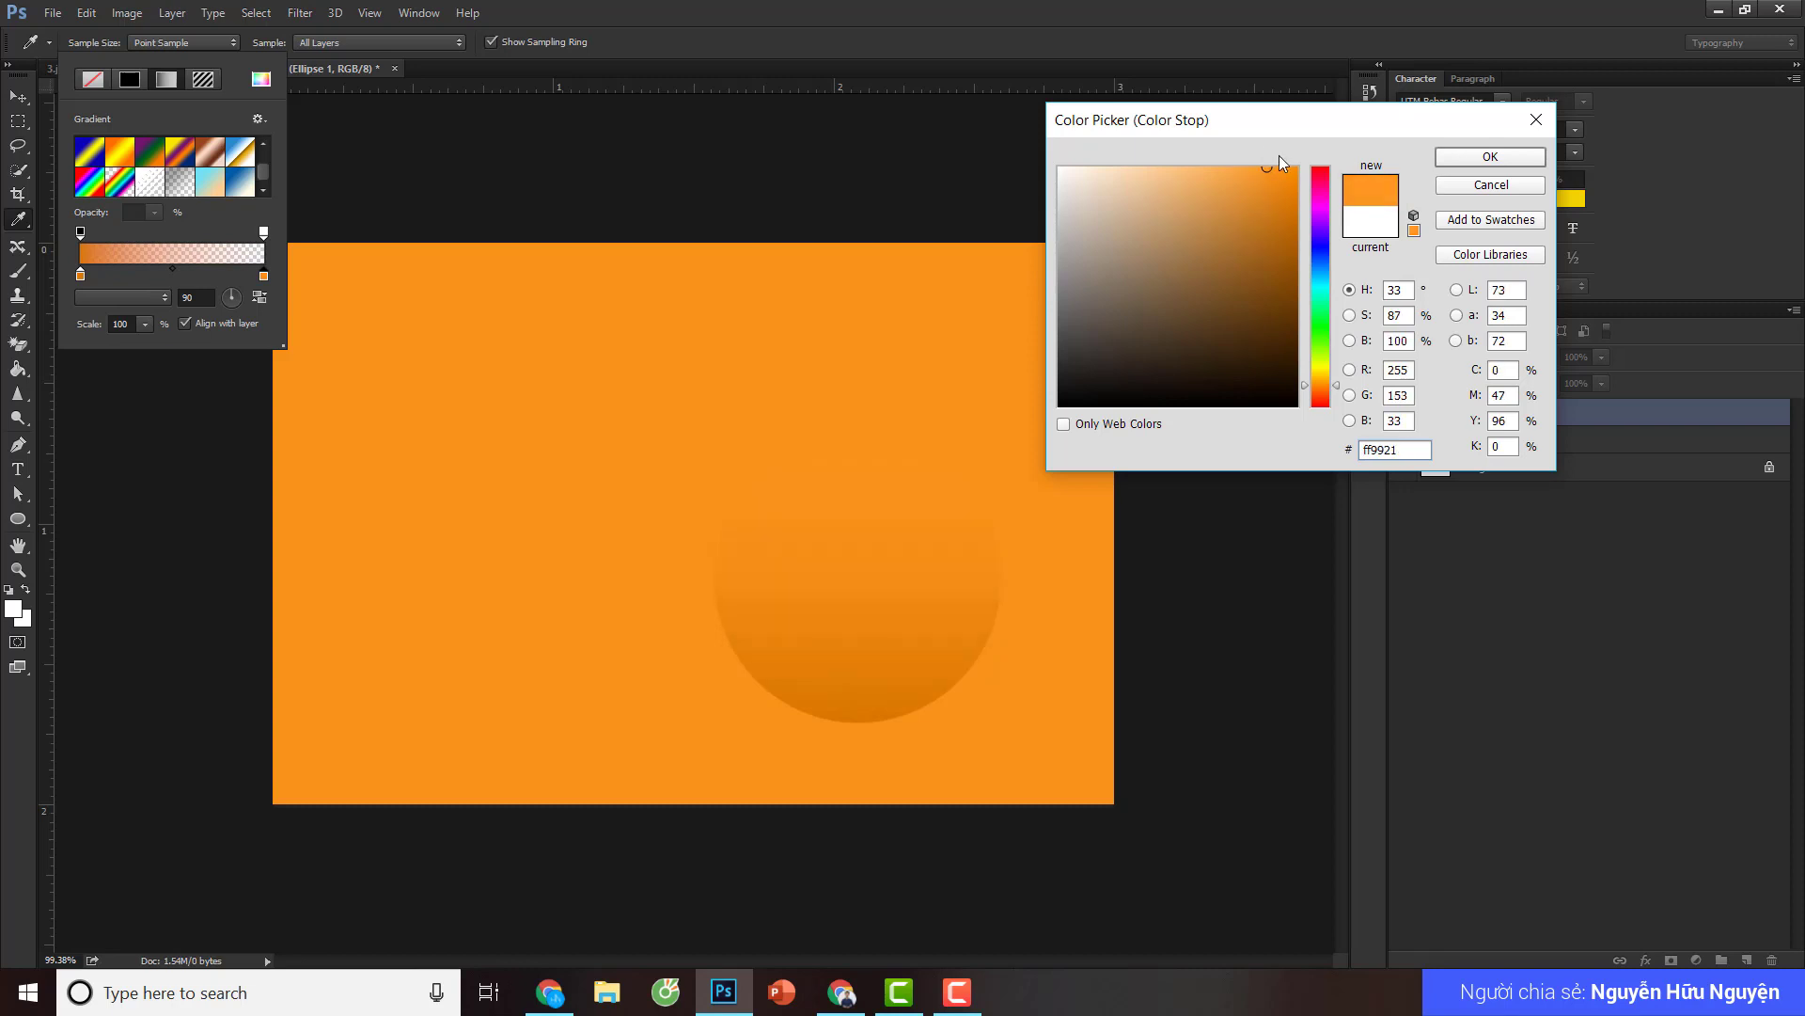
click(1490, 156)
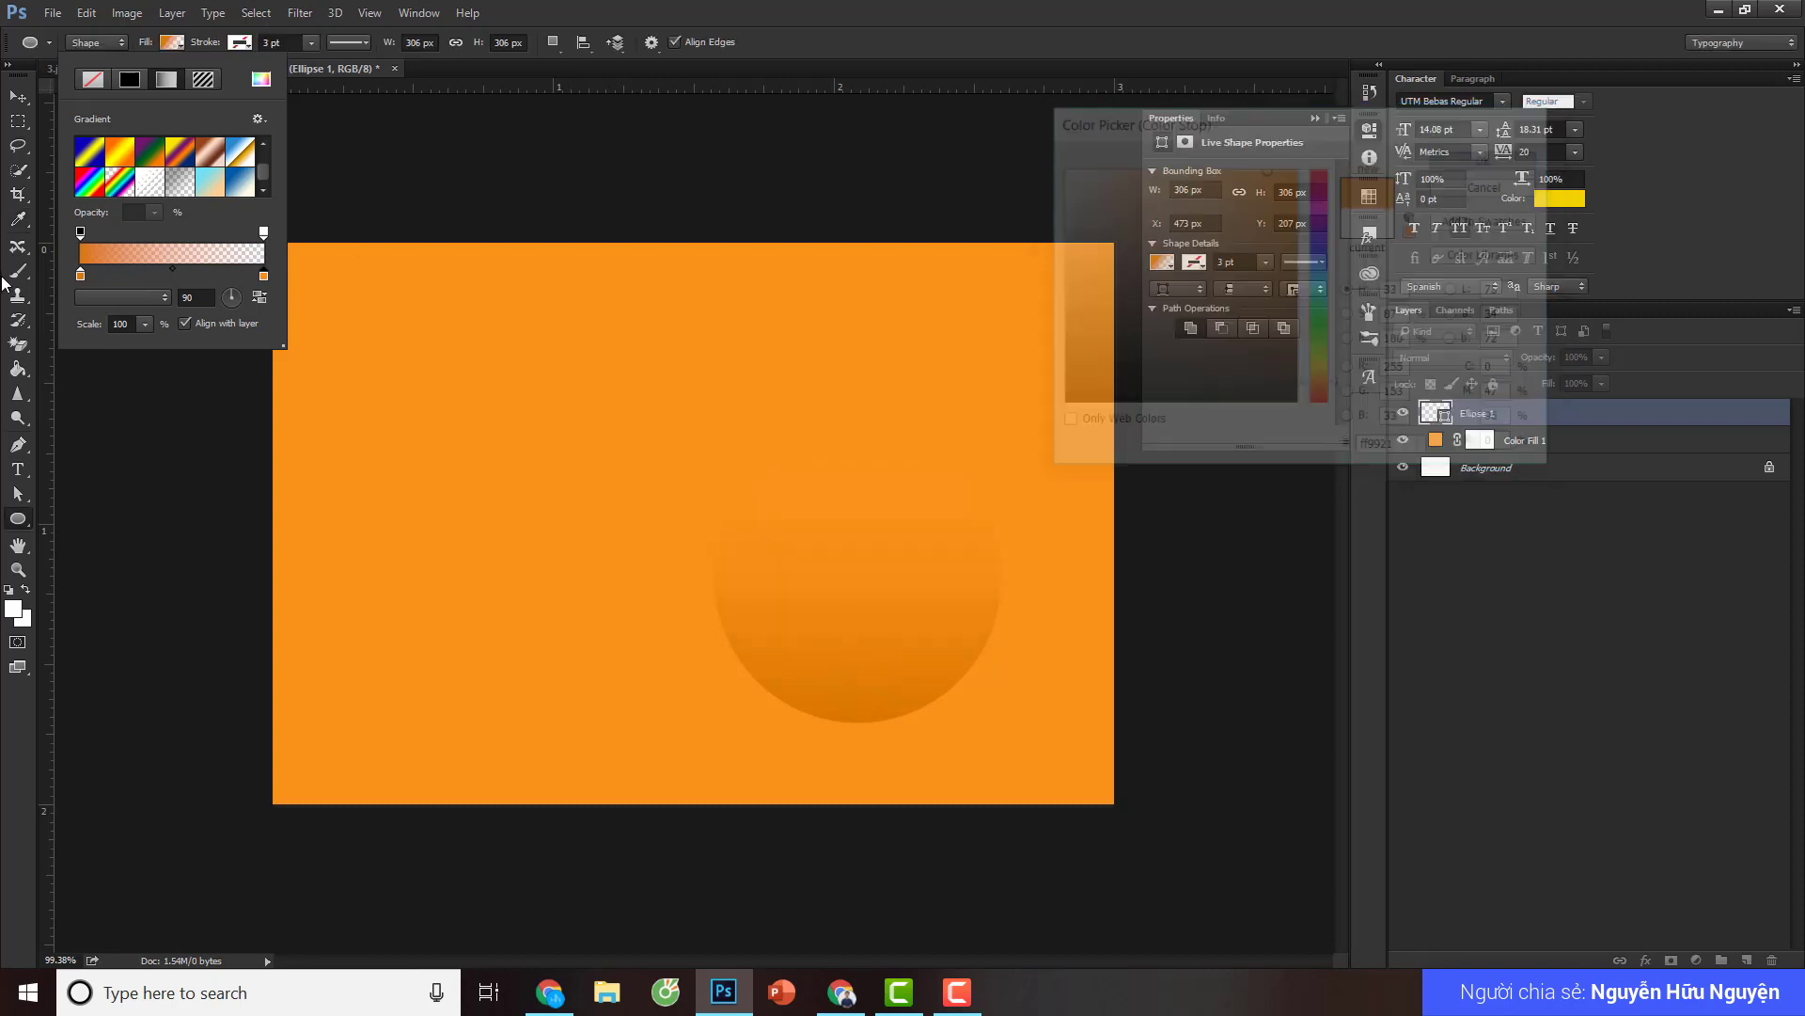
- Recolour the left gradient stop to a deep, fully saturated orange
double_click(81, 277)
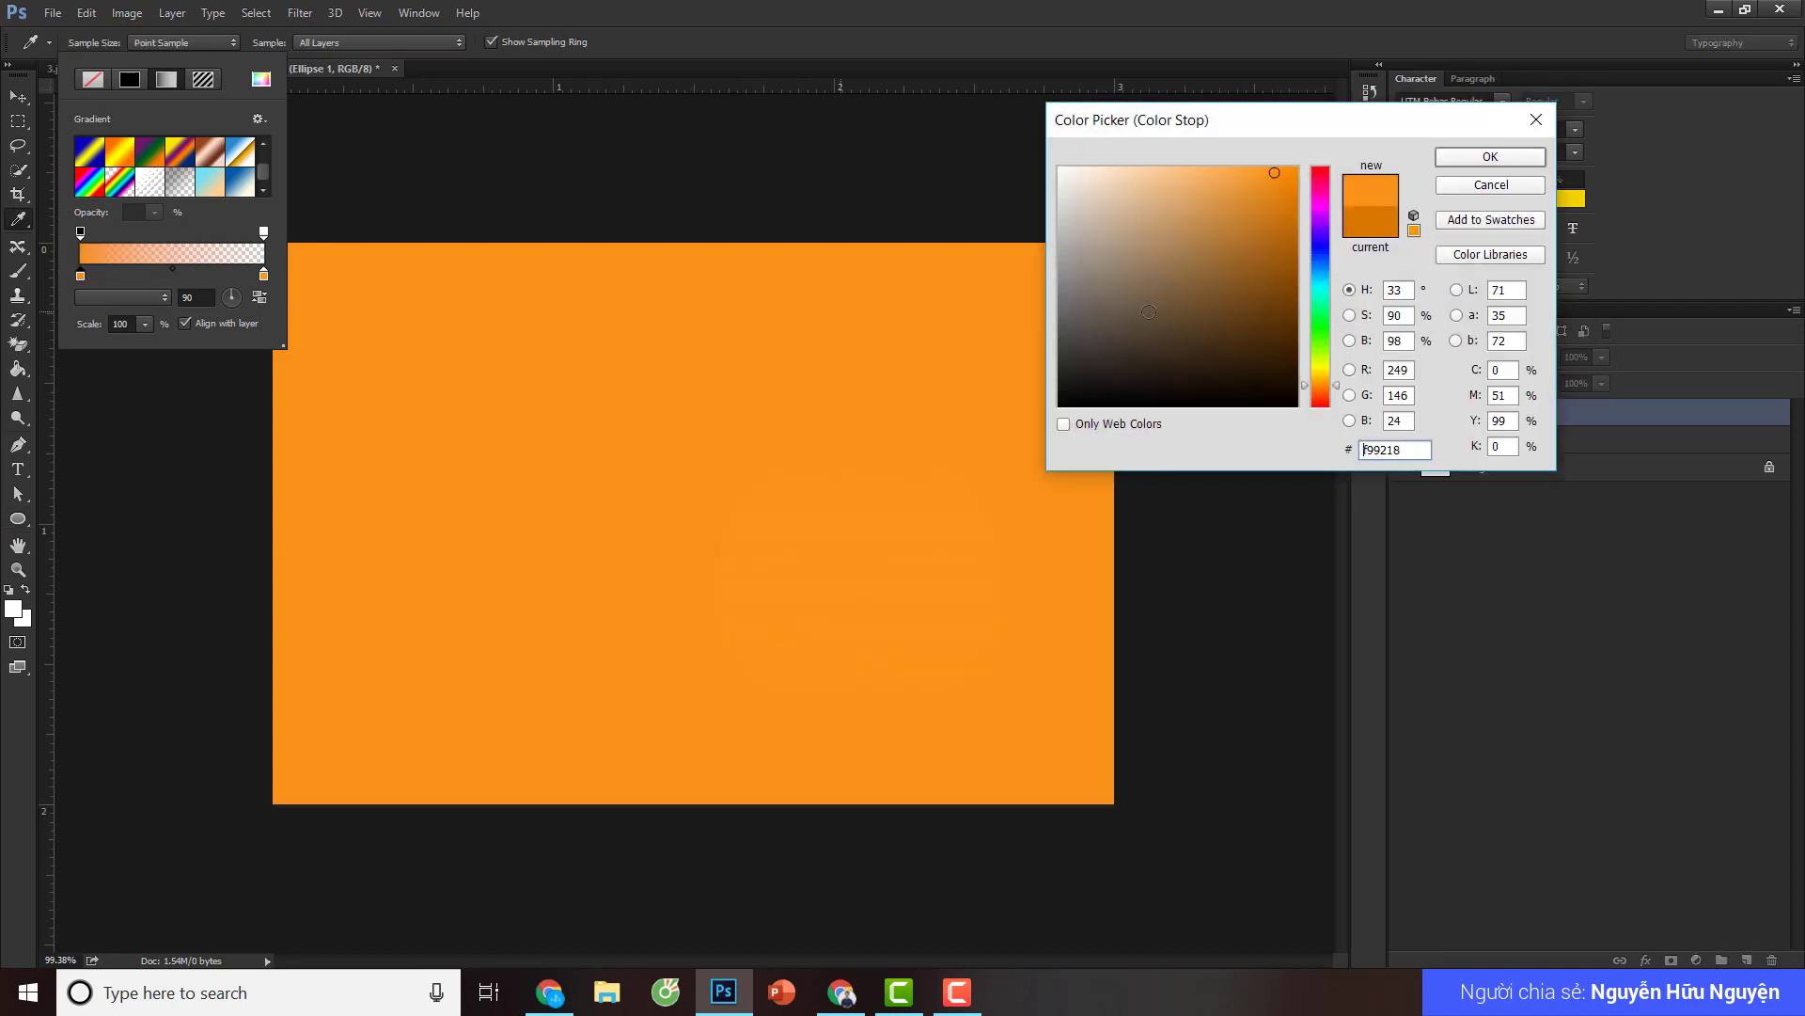
drag(1277, 224, 1306, 177)
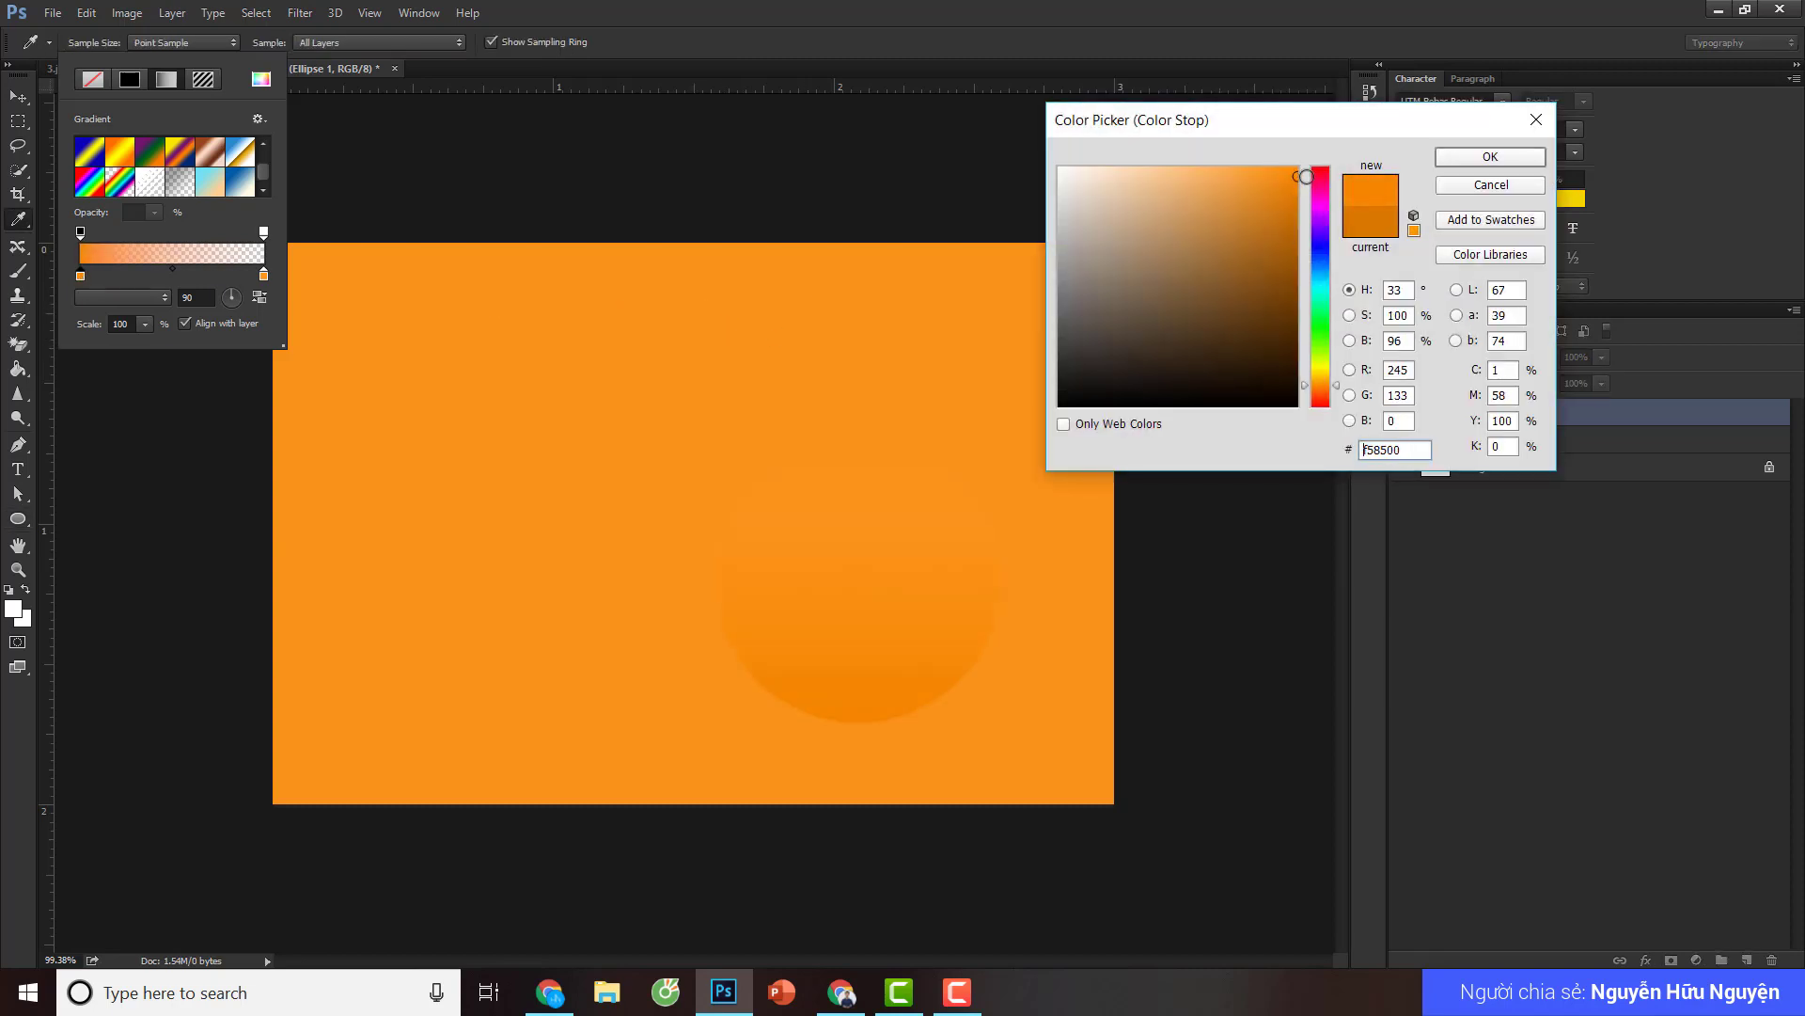
click(1154, 174)
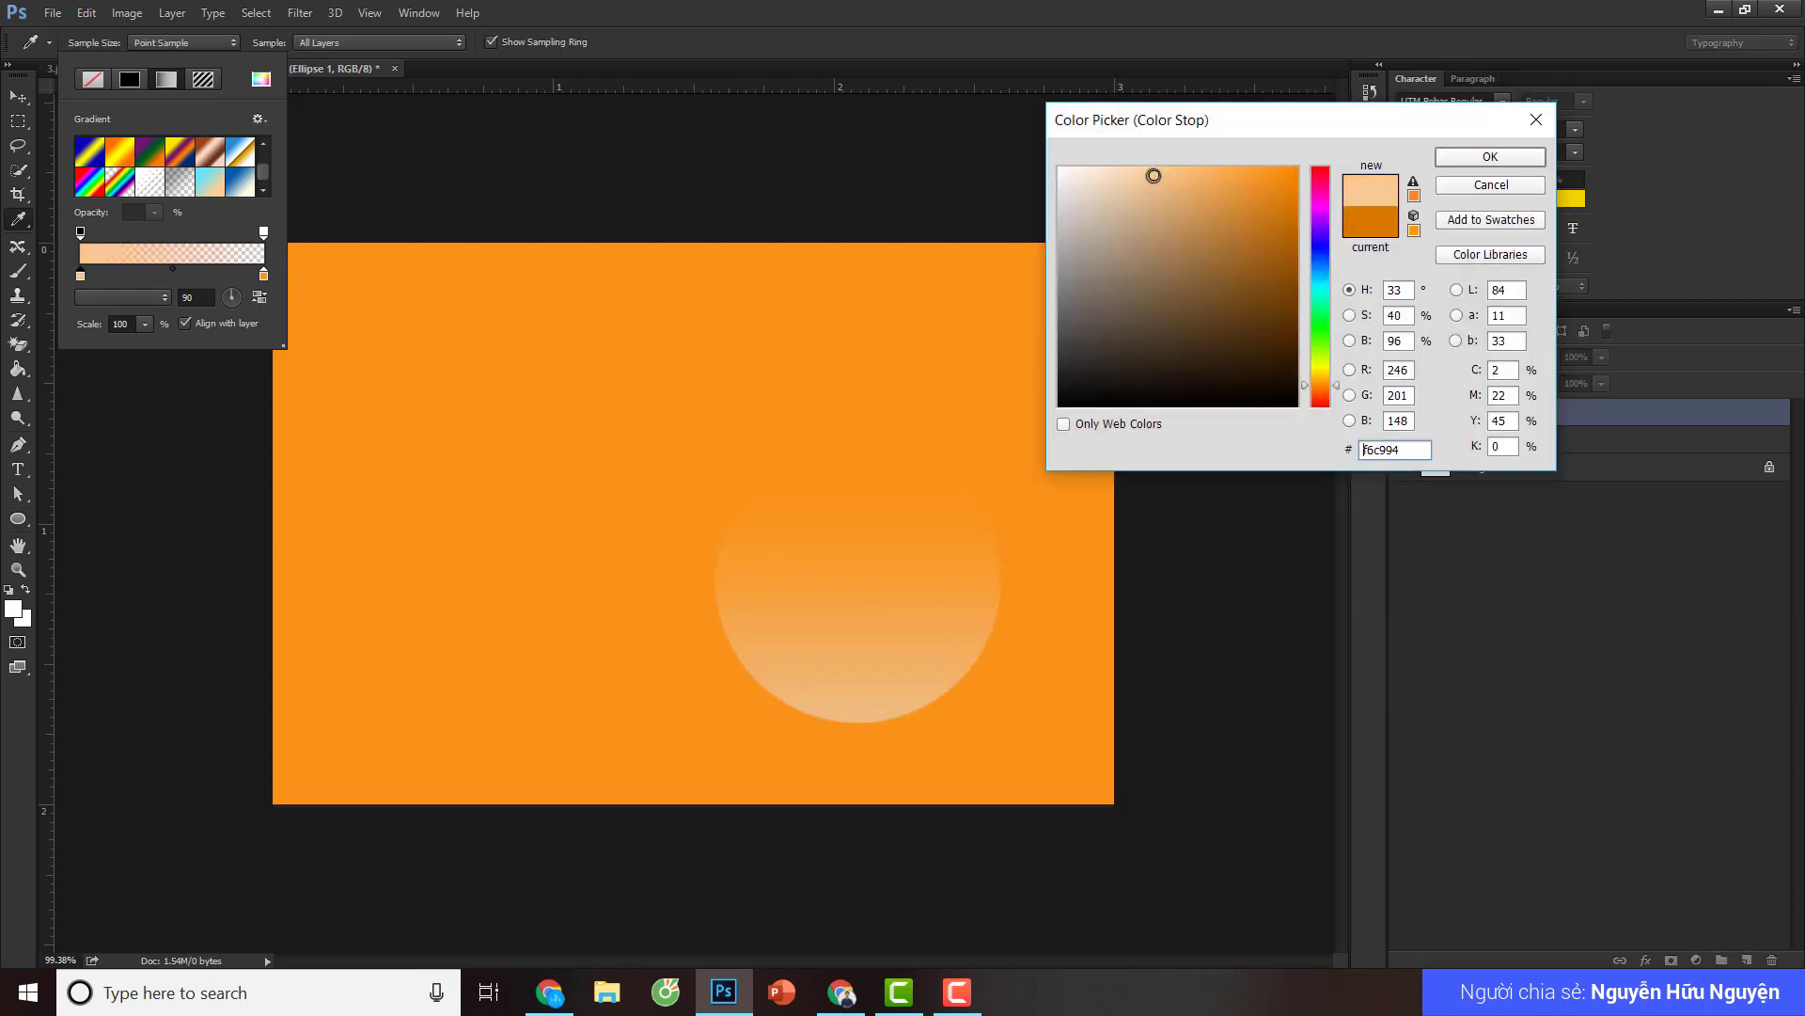
drag(1245, 194, 1297, 179)
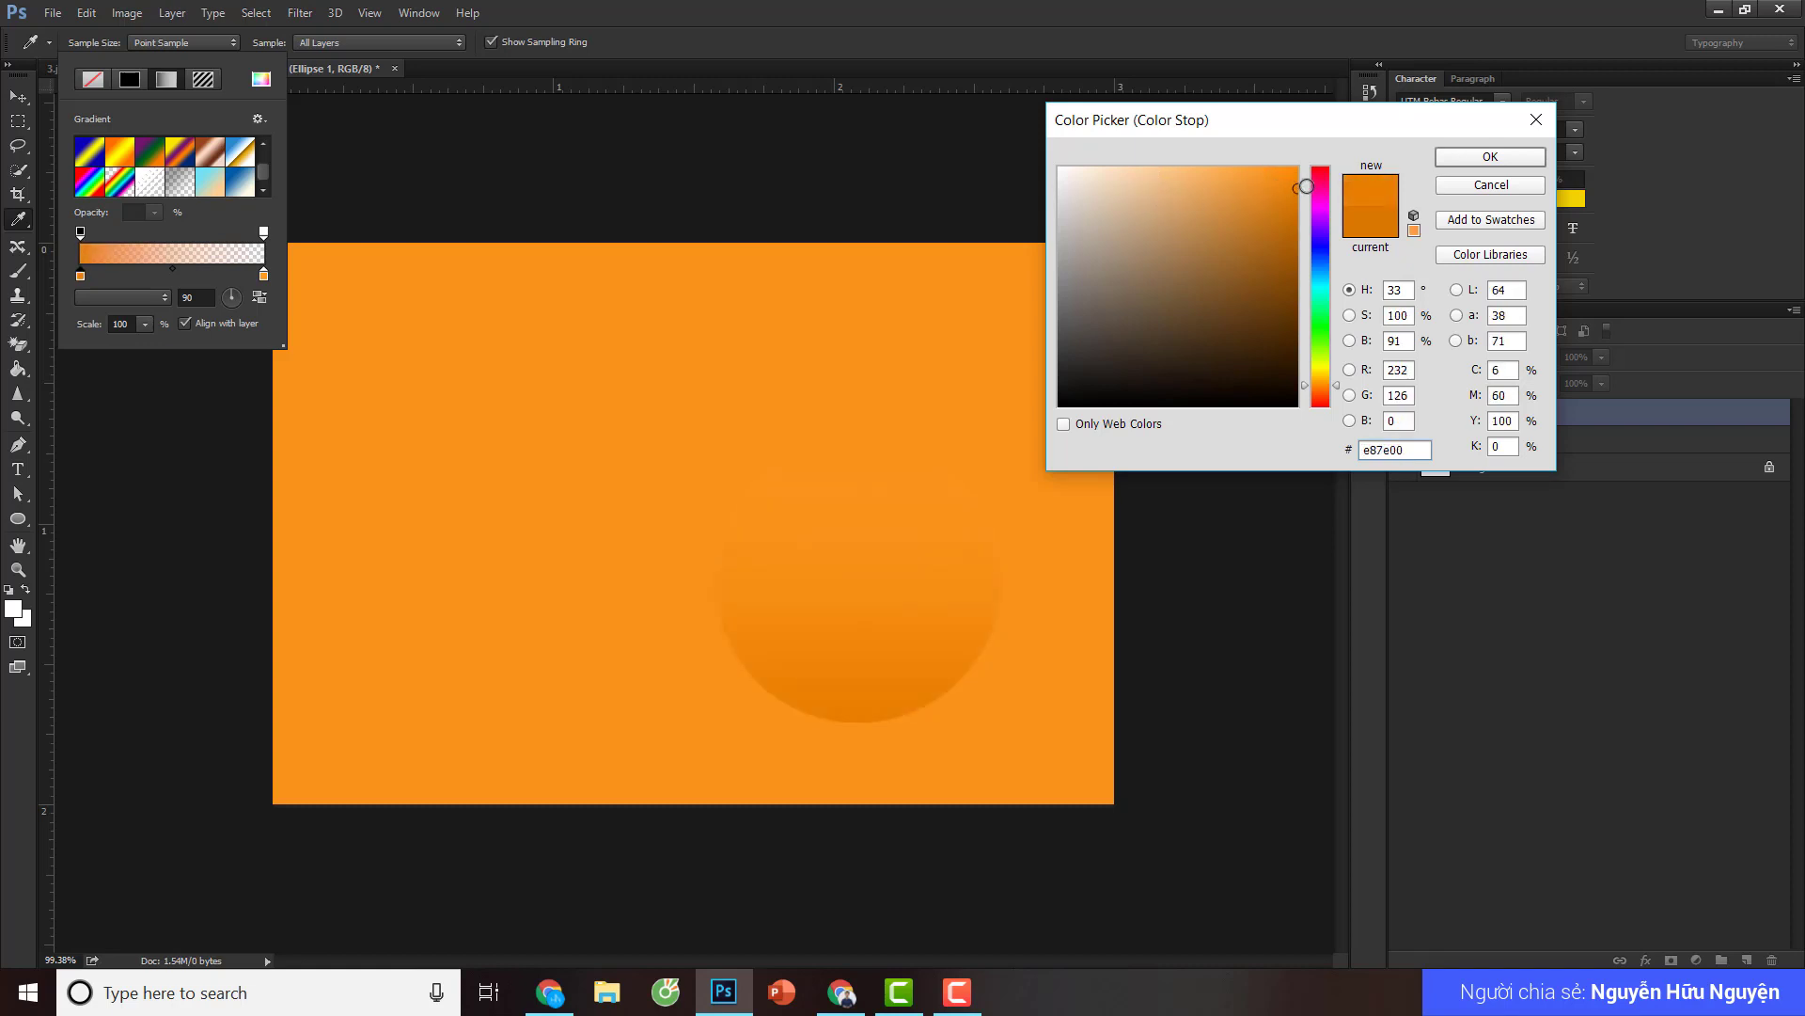
click(1470, 158)
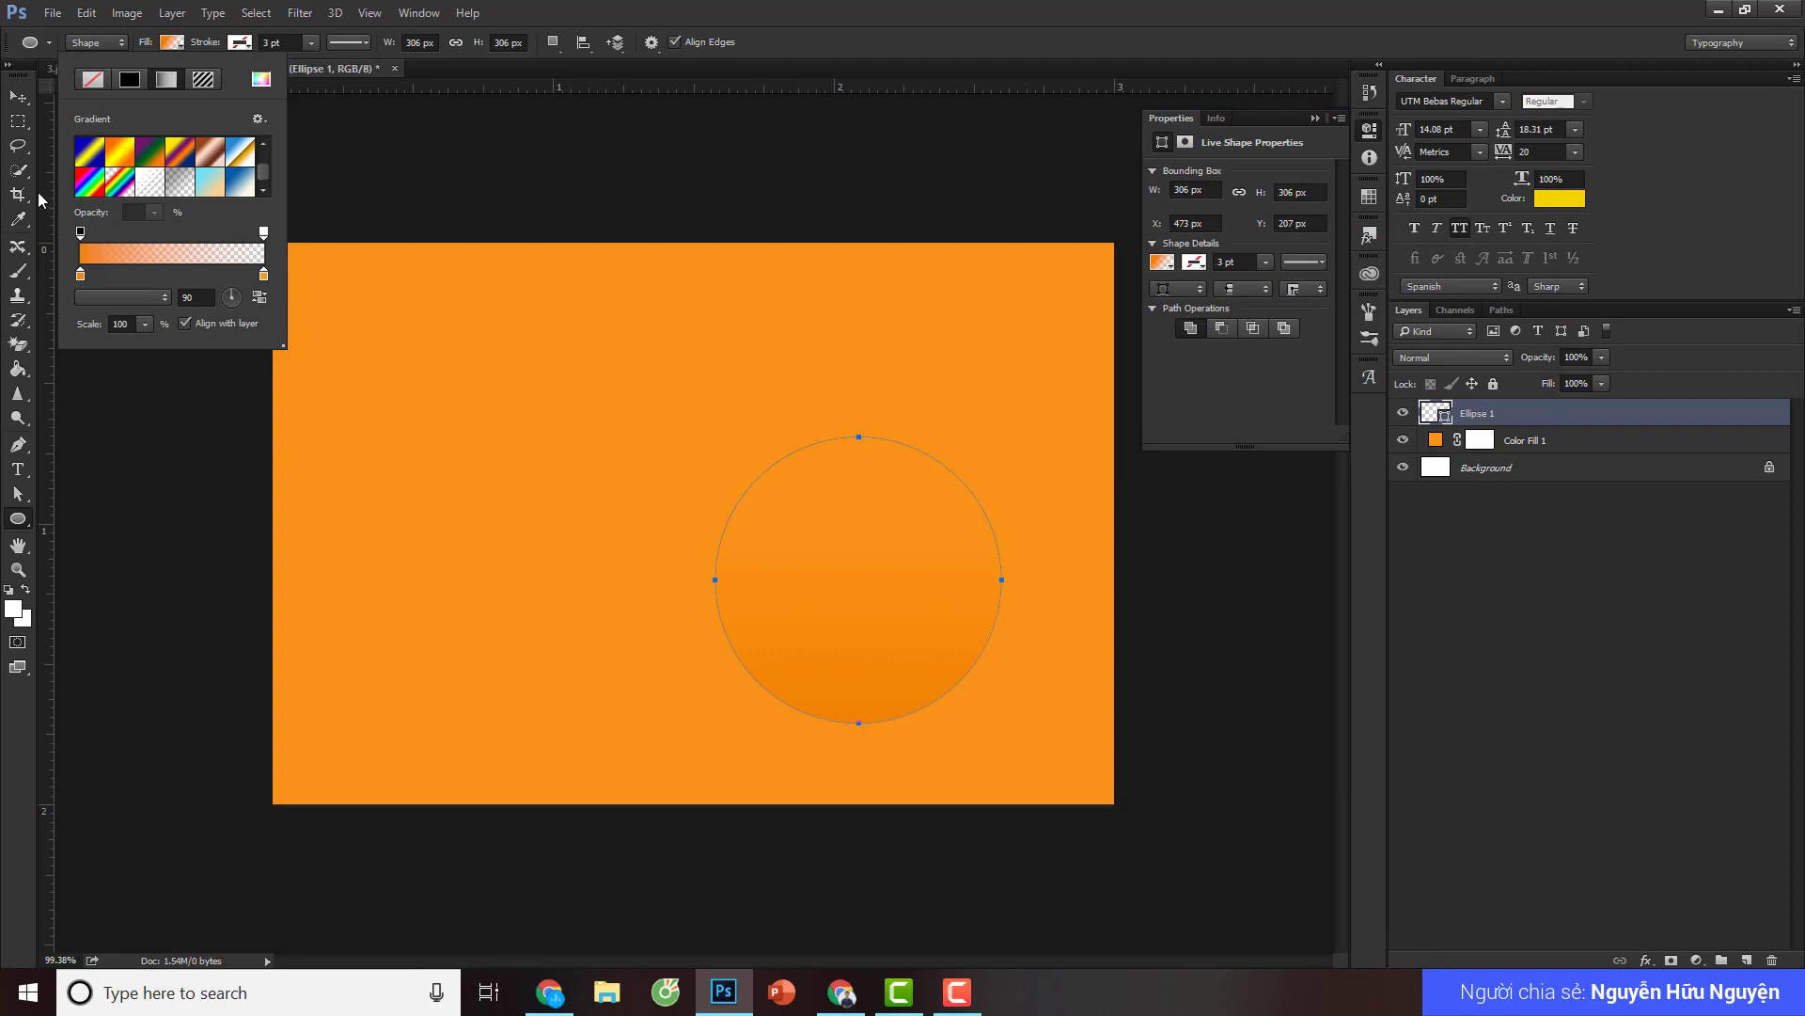
- Zoom out, check the gradient style options, and close the gradient fill settings
scroll(520, 415, down, 1)
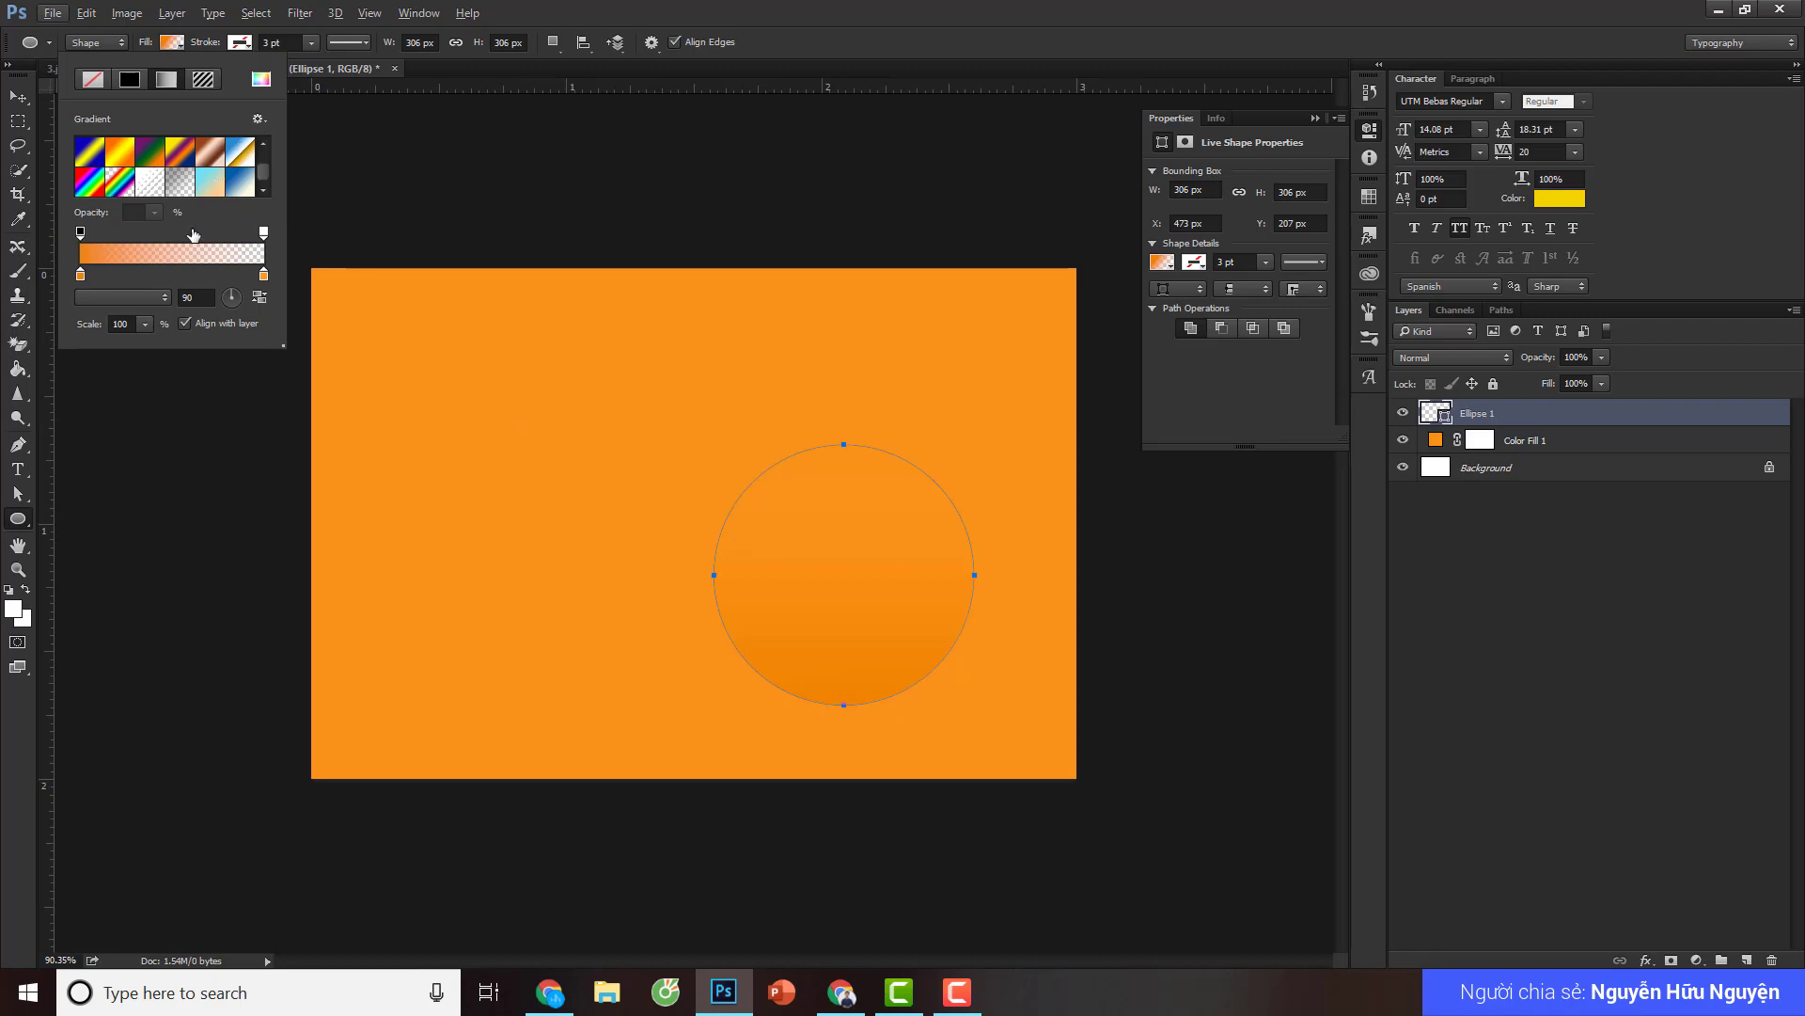
click(138, 298)
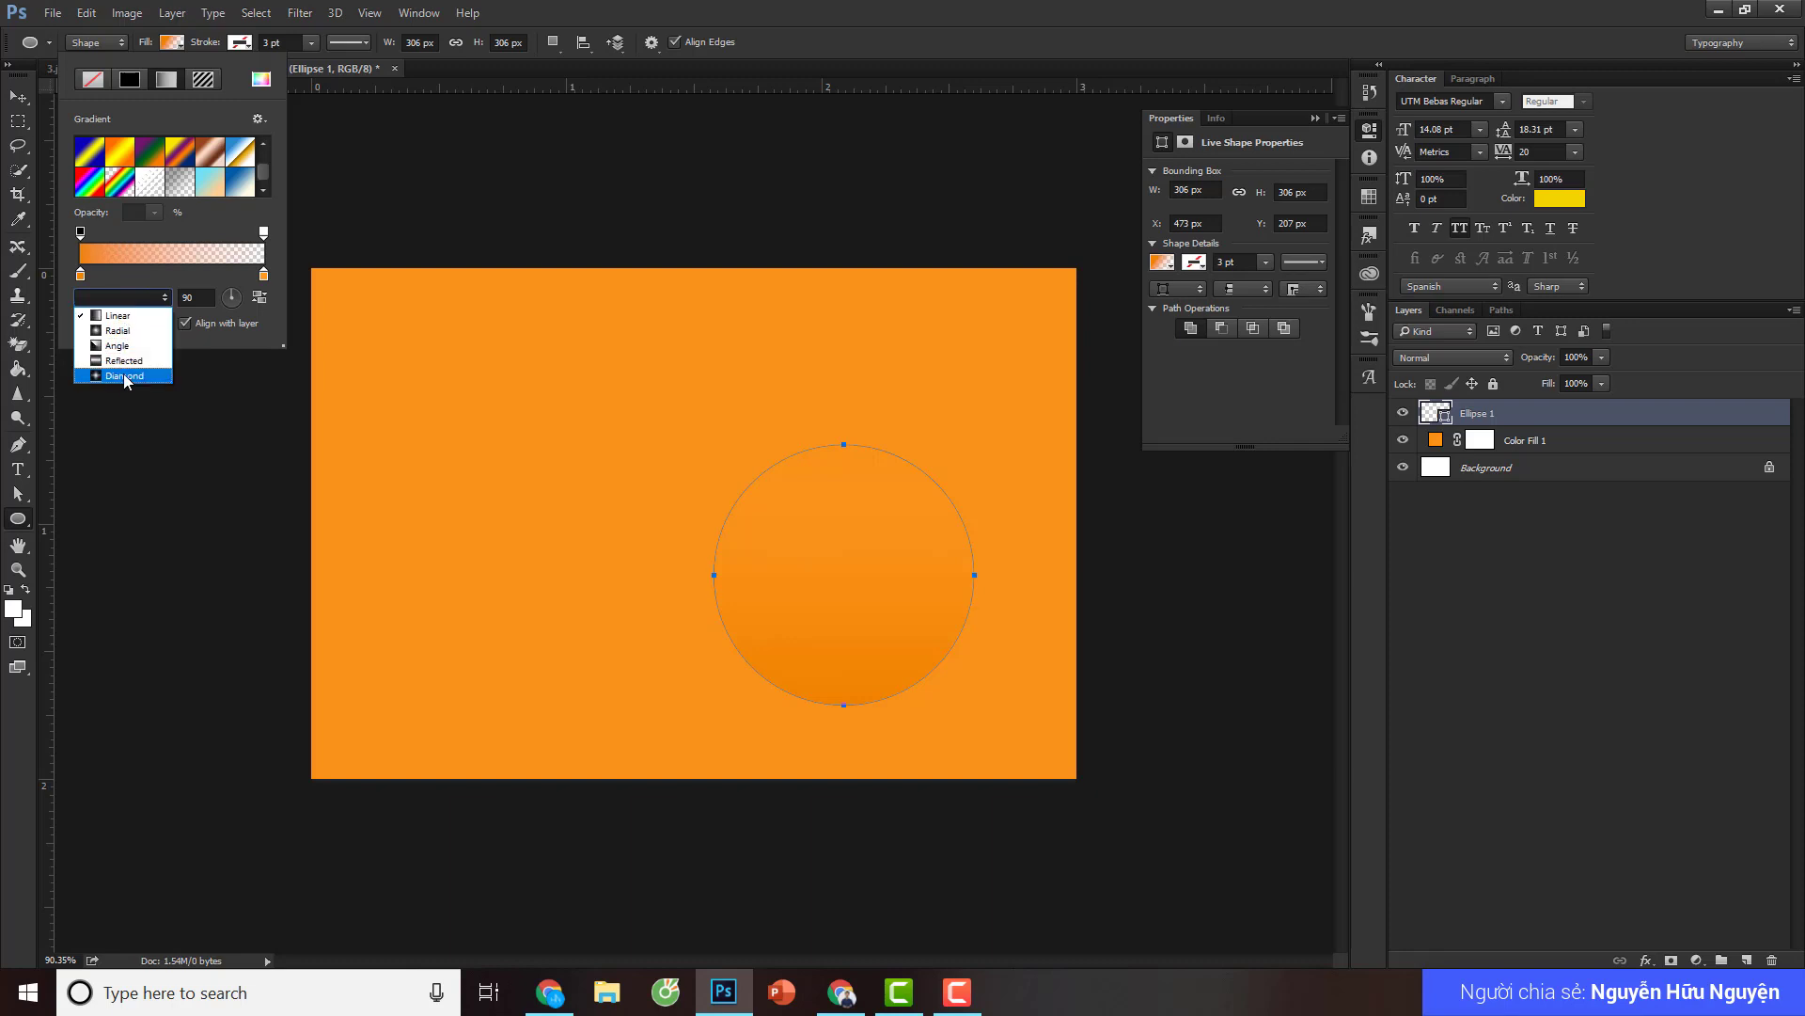
click(150, 302)
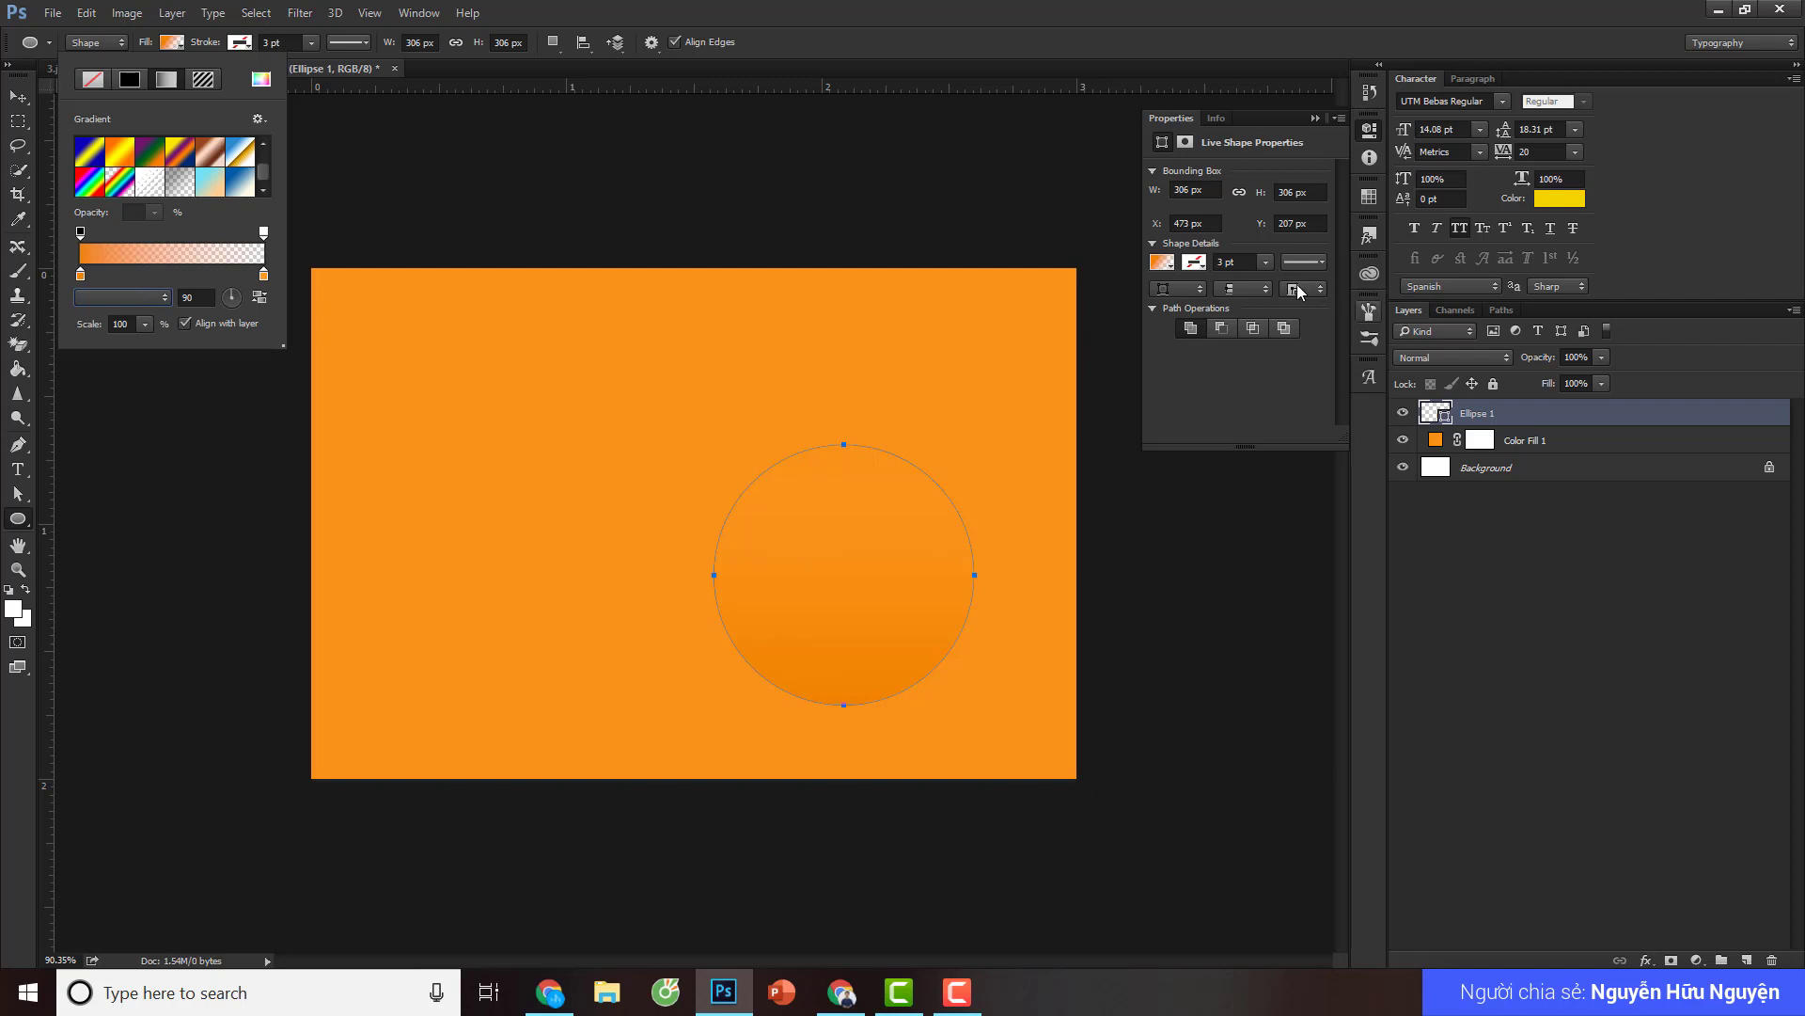
click(16, 101)
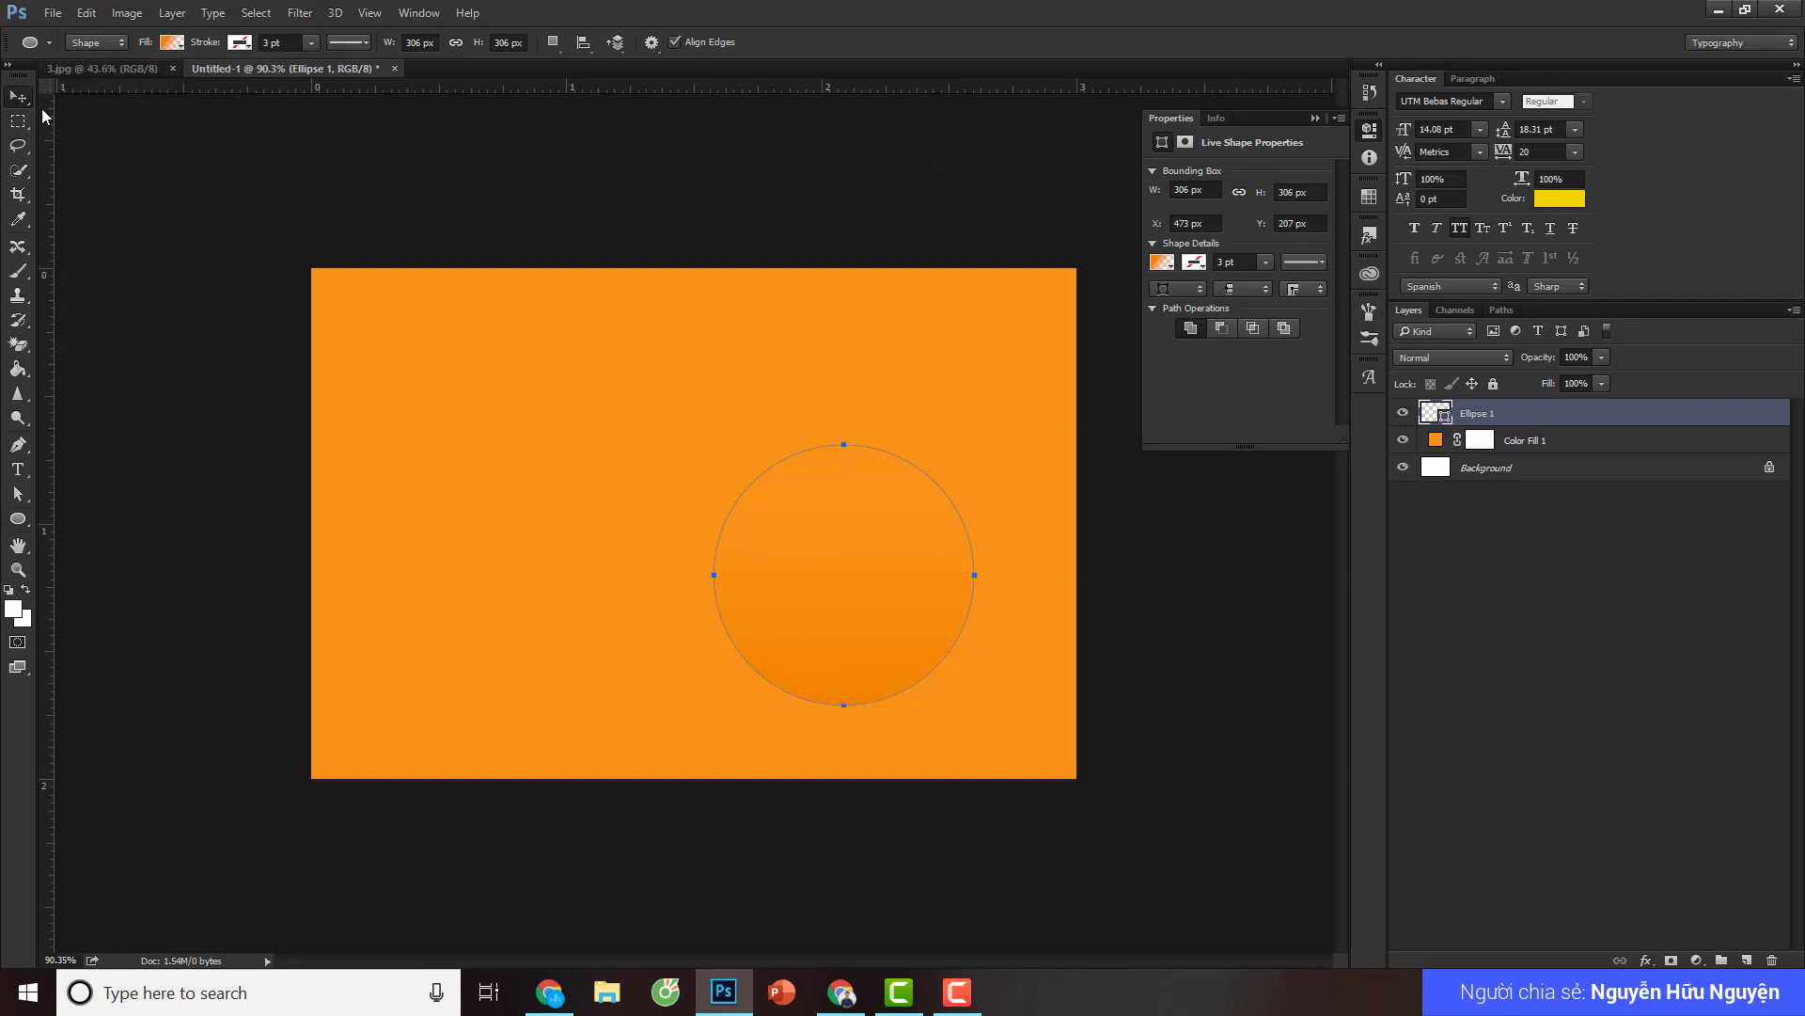
- Move the circle lower toward the canvas centre, with a slight free-transform rotation
key(v)
mouse_move(946, 570)
mouse_down()
mouse_move(908, 579)
mouse_move(953, 396)
mouse_up()
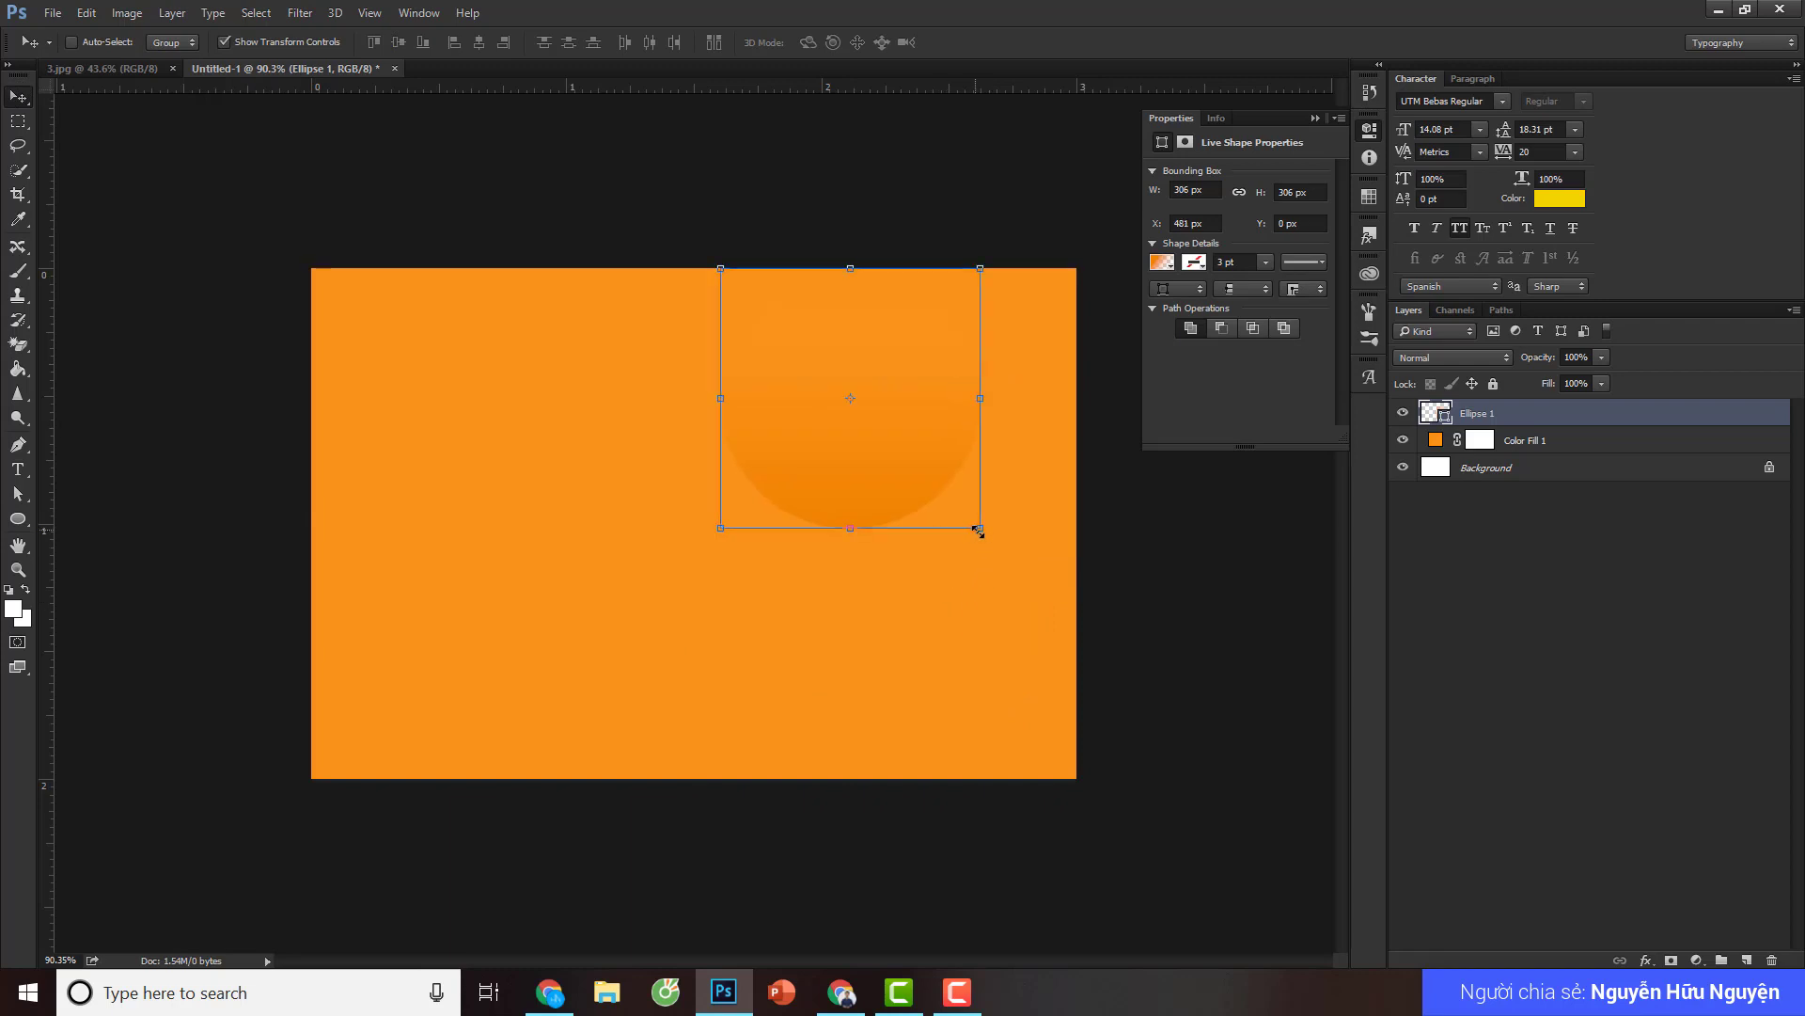
key(ctrl+t)
drag(1036, 513, 1072, 575)
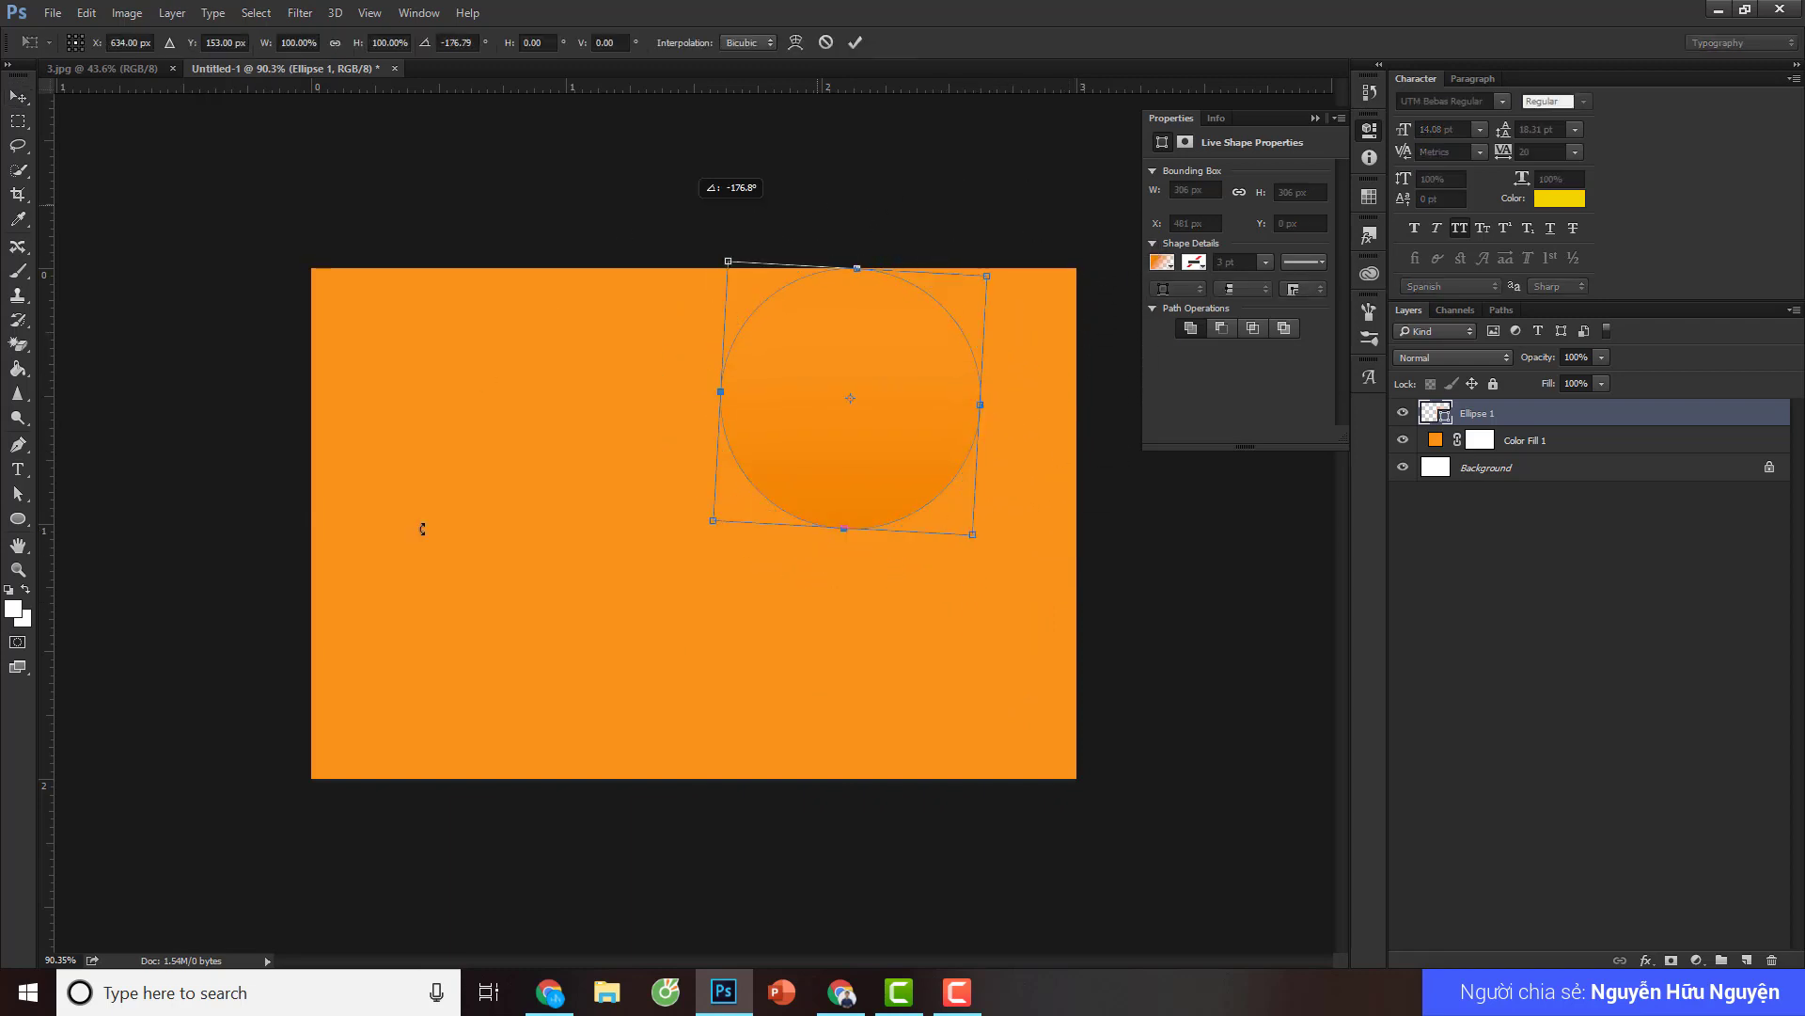
click(854, 43)
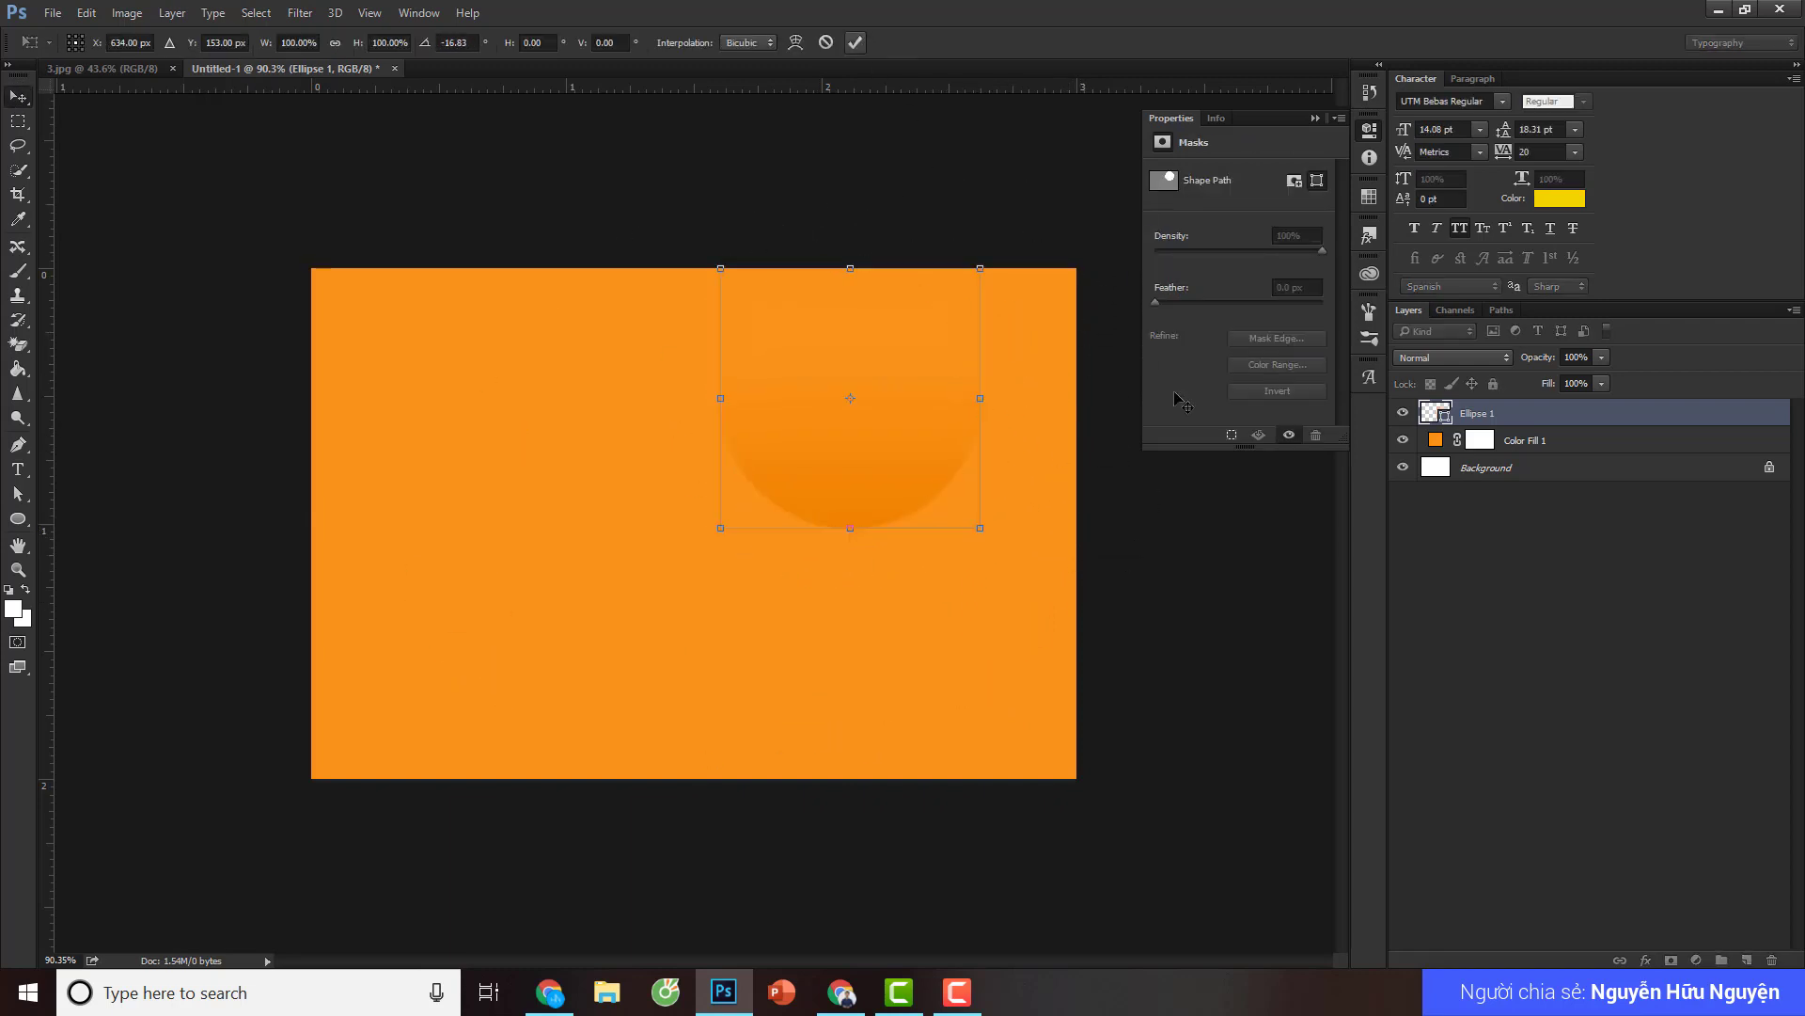
click(1480, 687)
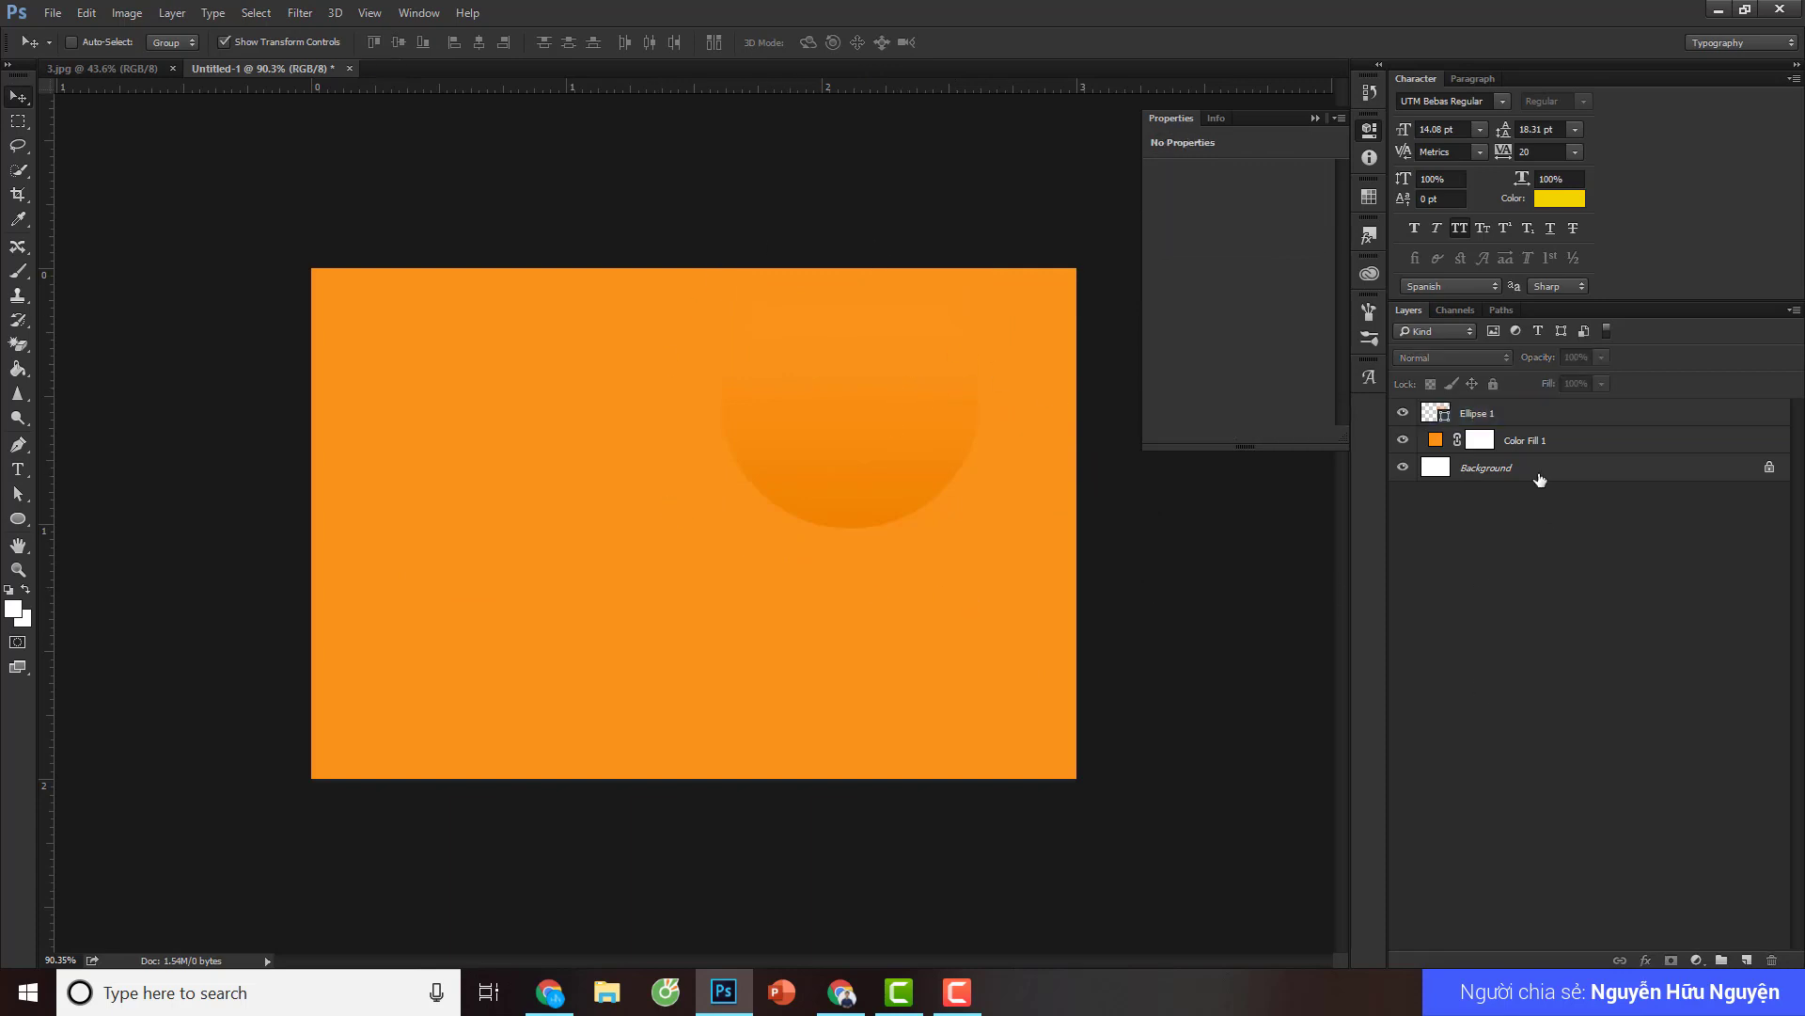
click(1476, 413)
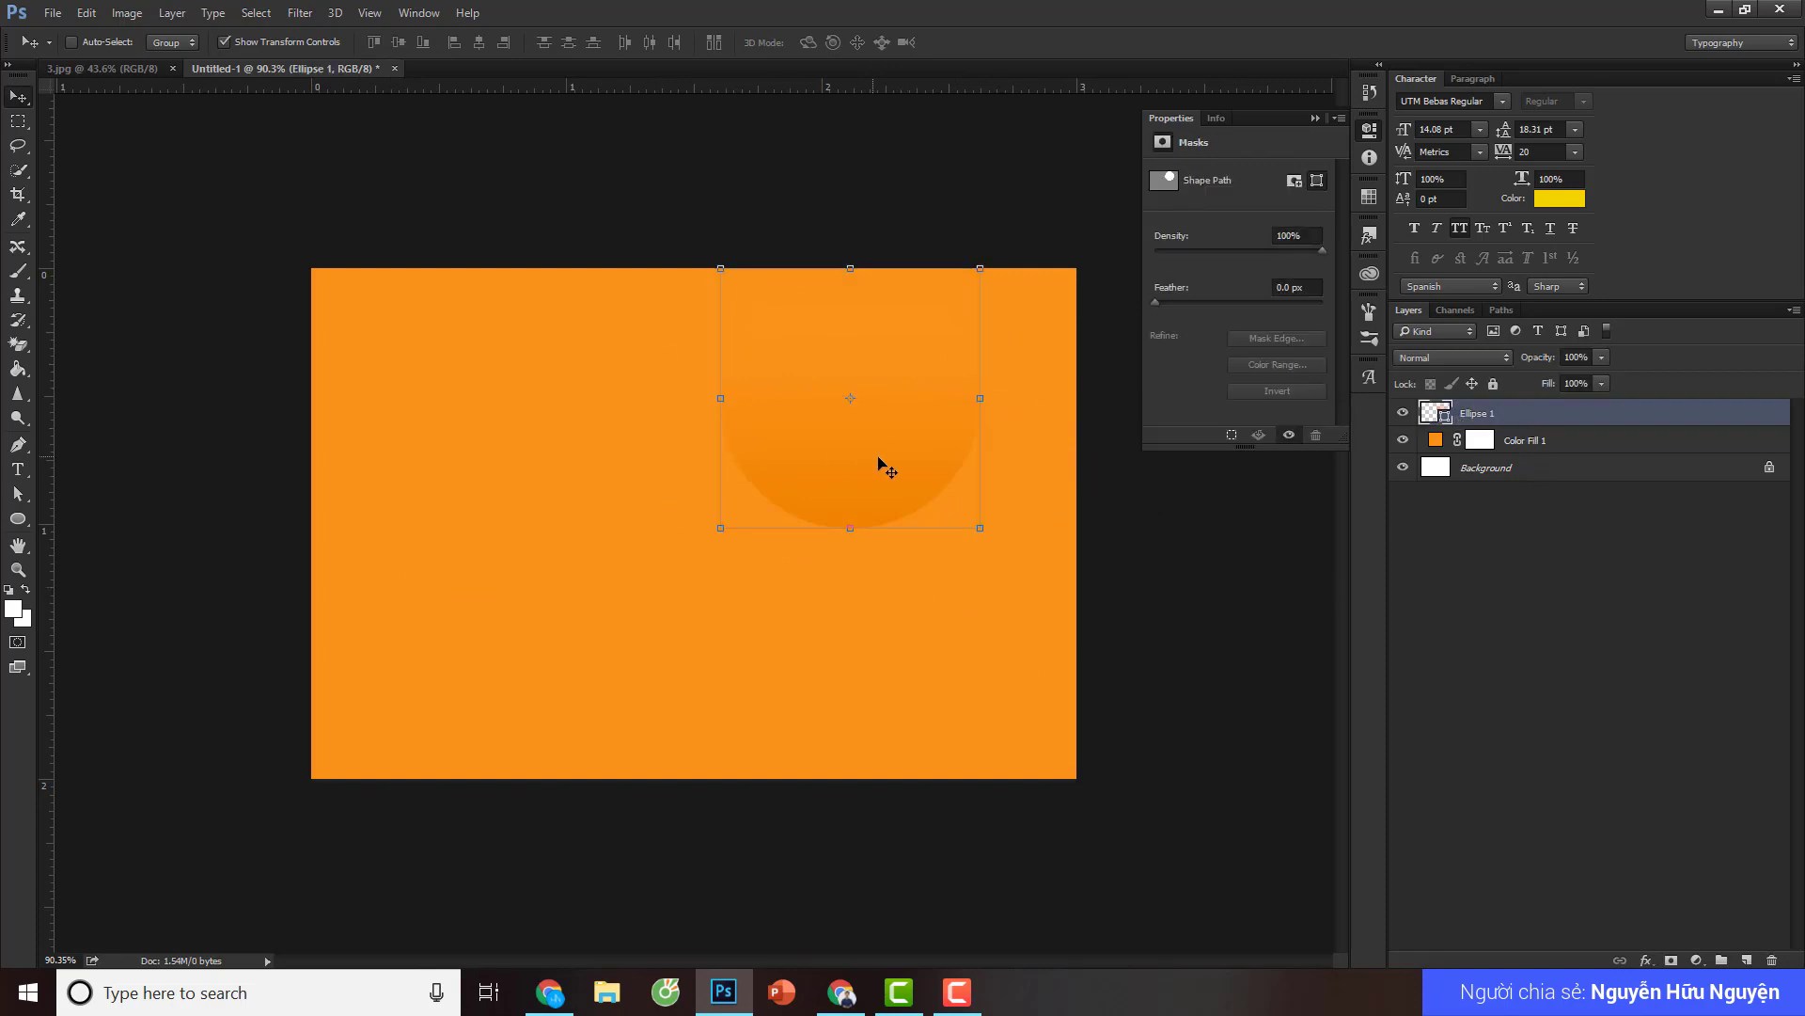
drag(889, 468, 866, 603)
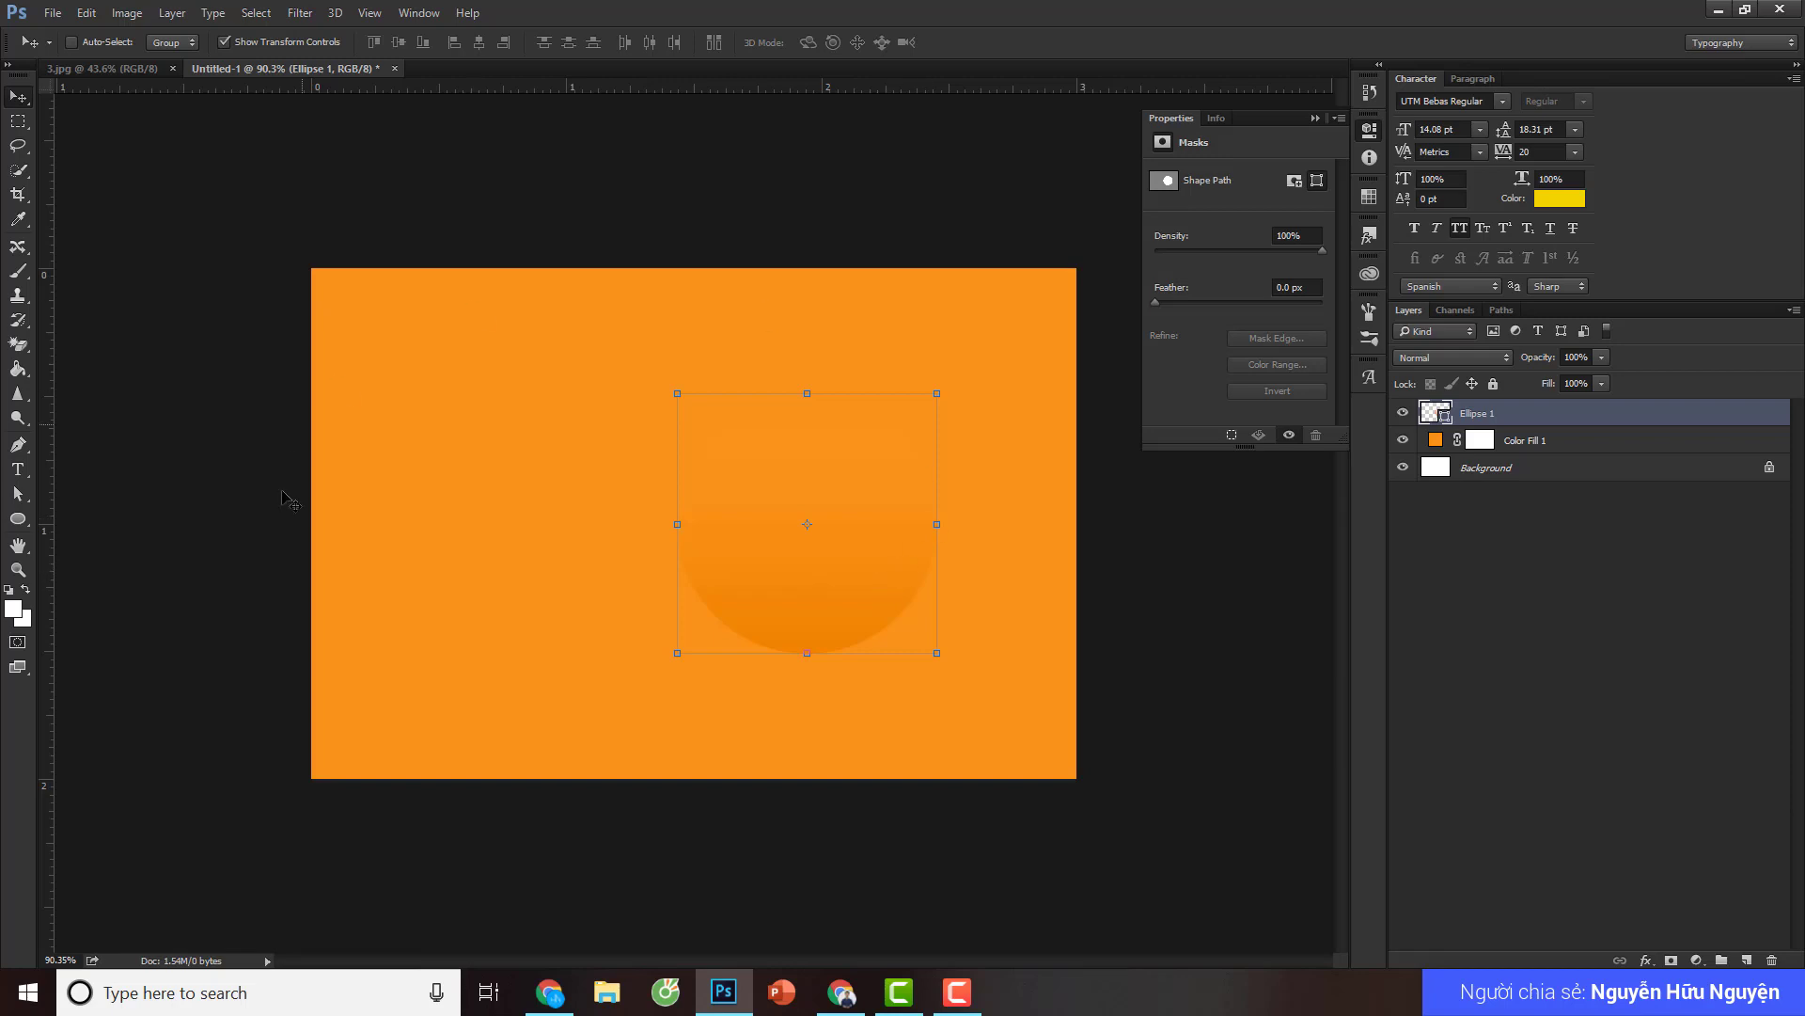
- Bring up the Ellipse 1 layer's right-click command list to reach Rasterize
click(17, 518)
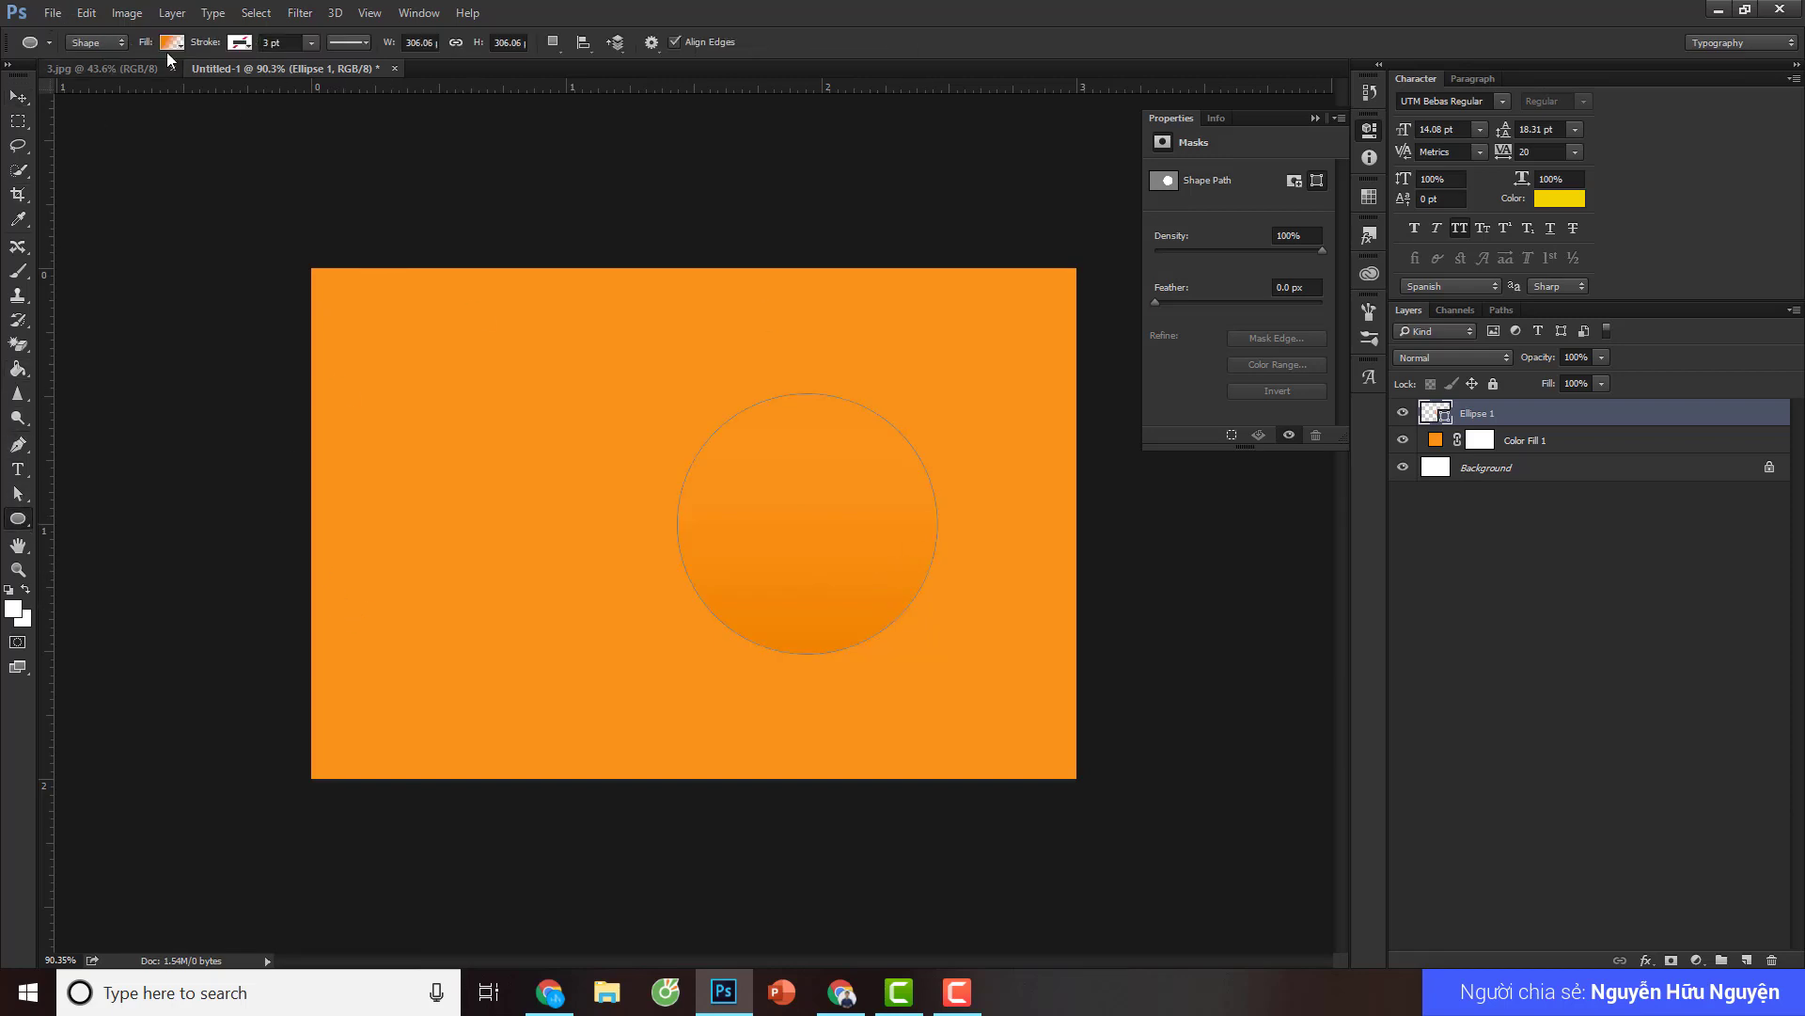
click(172, 42)
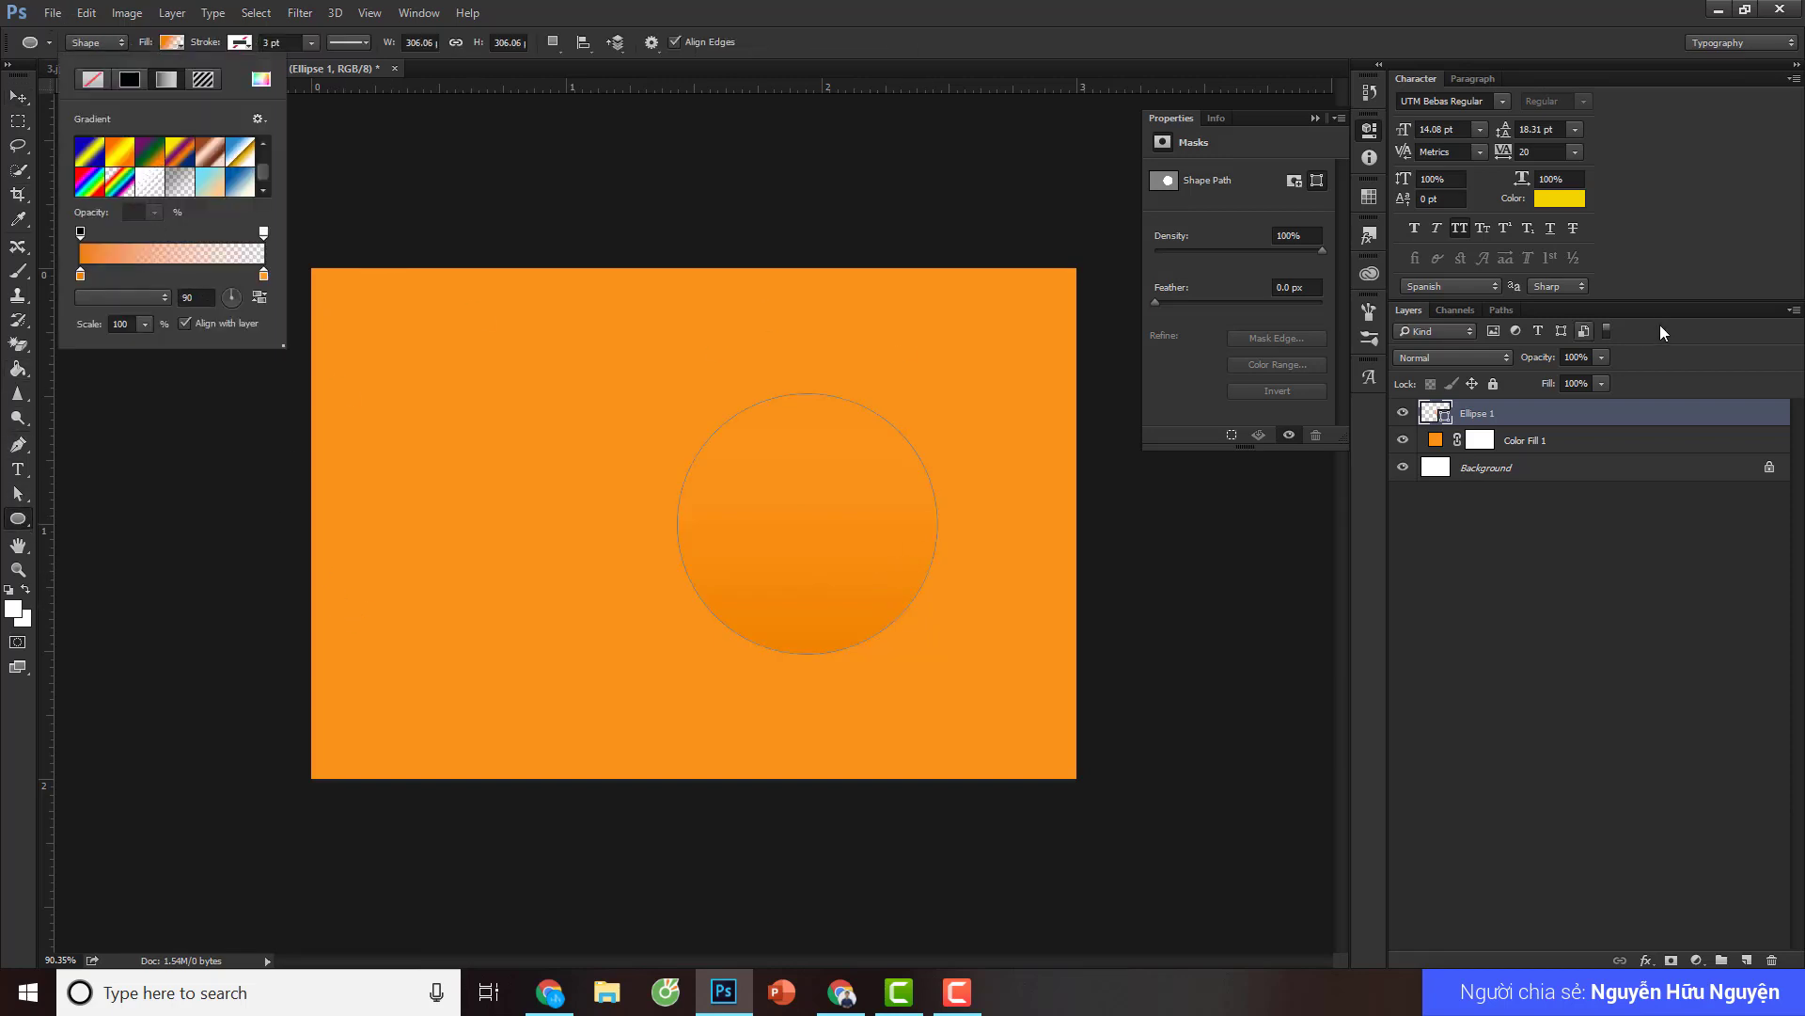
click(1664, 413)
right_click(1683, 414)
click(1726, 404)
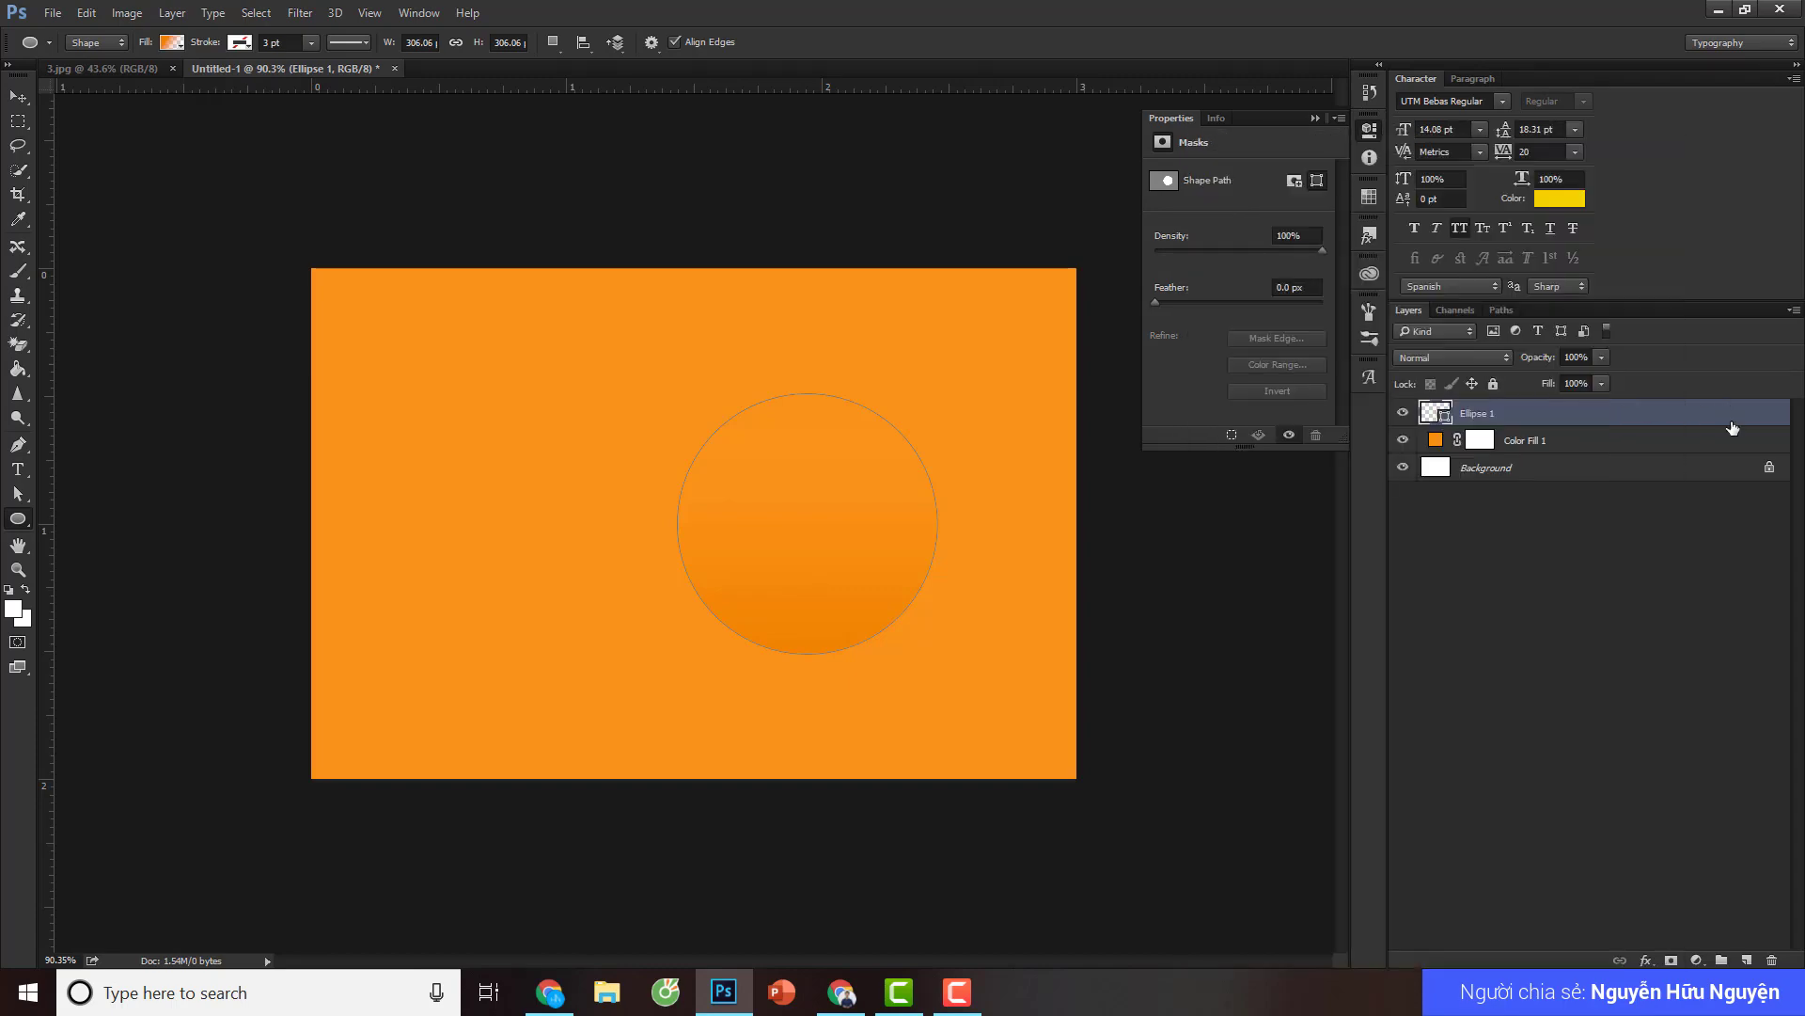
right_click(1732, 428)
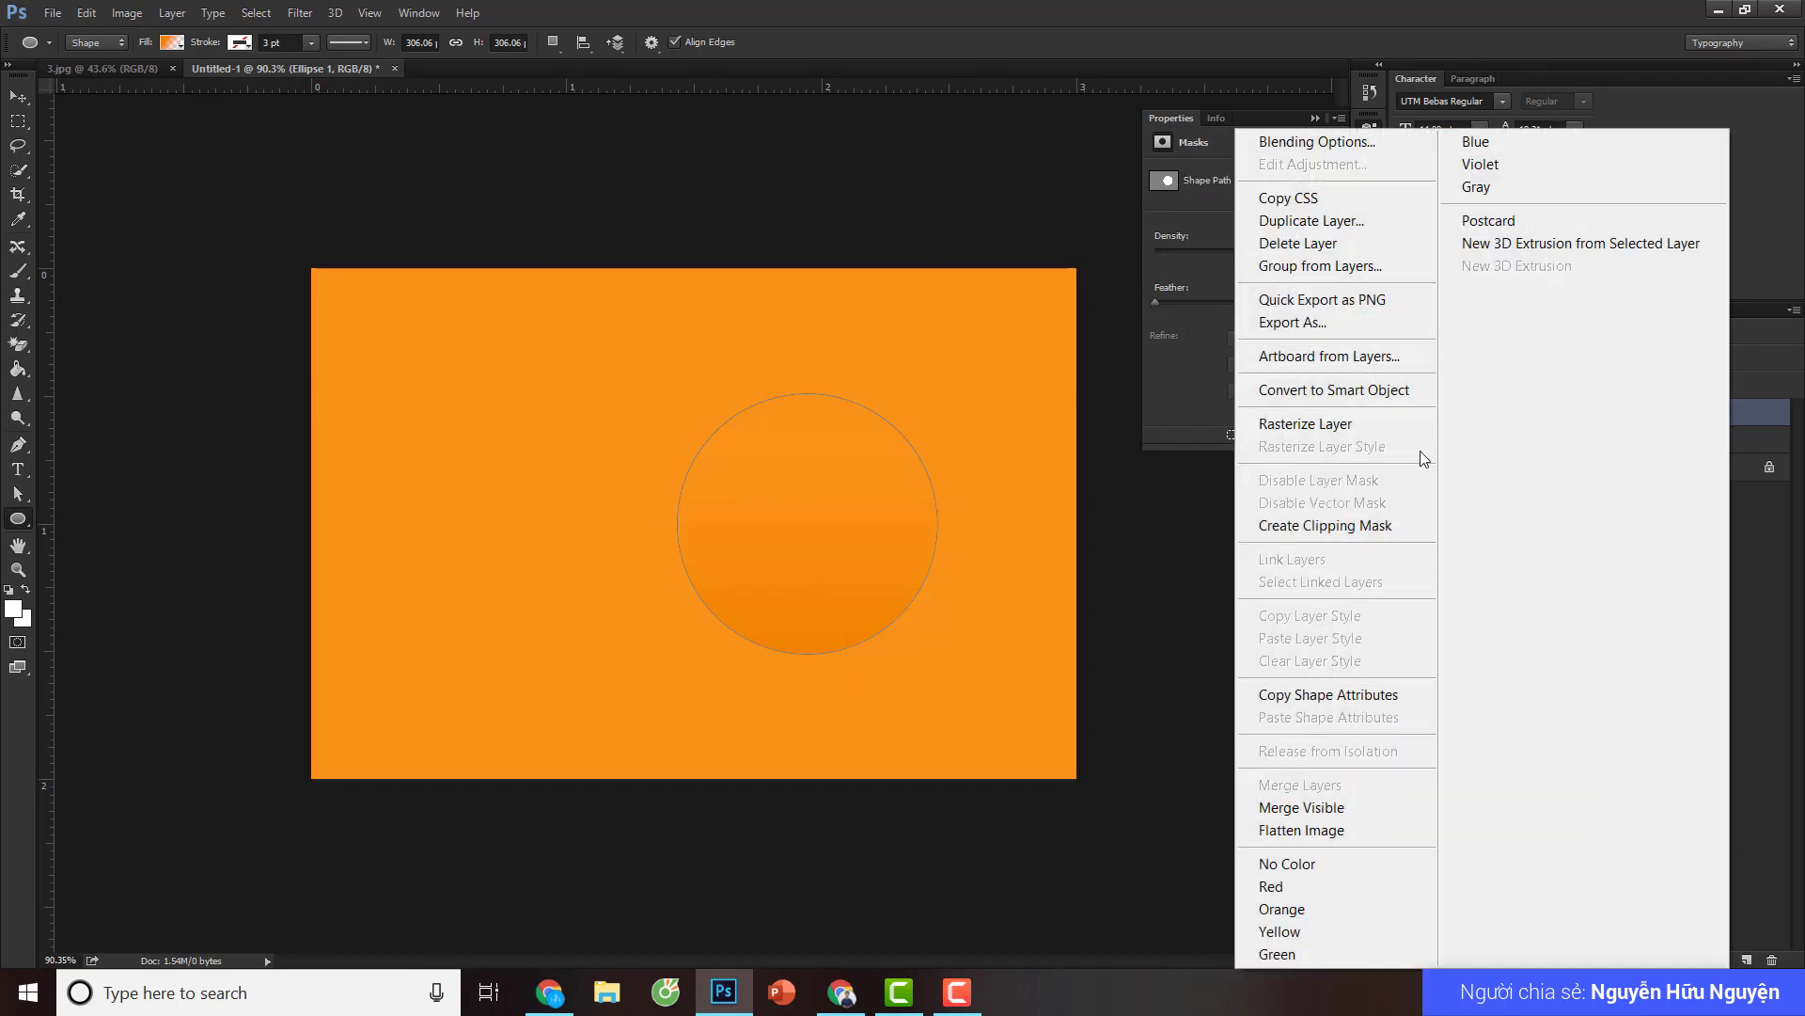
- Rasterize Ellipse 1, rotate the circle about 48 degrees, and enlarge it to about 154%
click(1379, 423)
key(v)
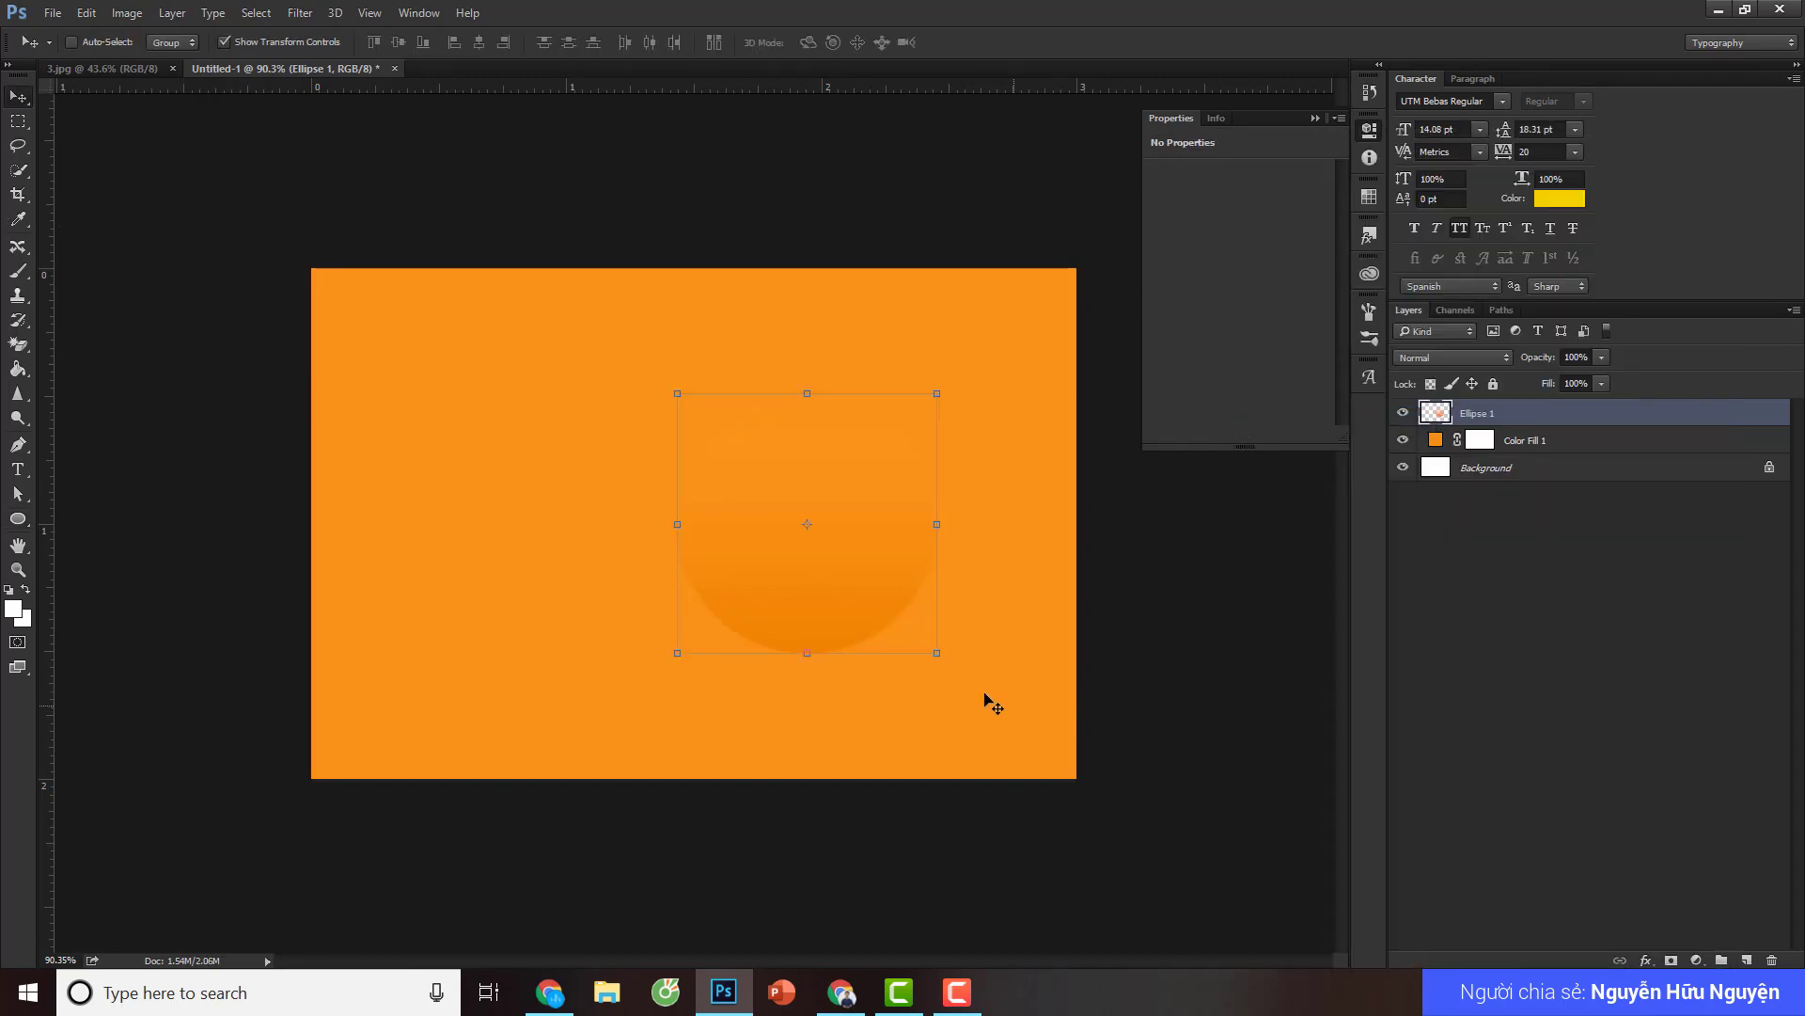
drag(955, 667, 1039, 515)
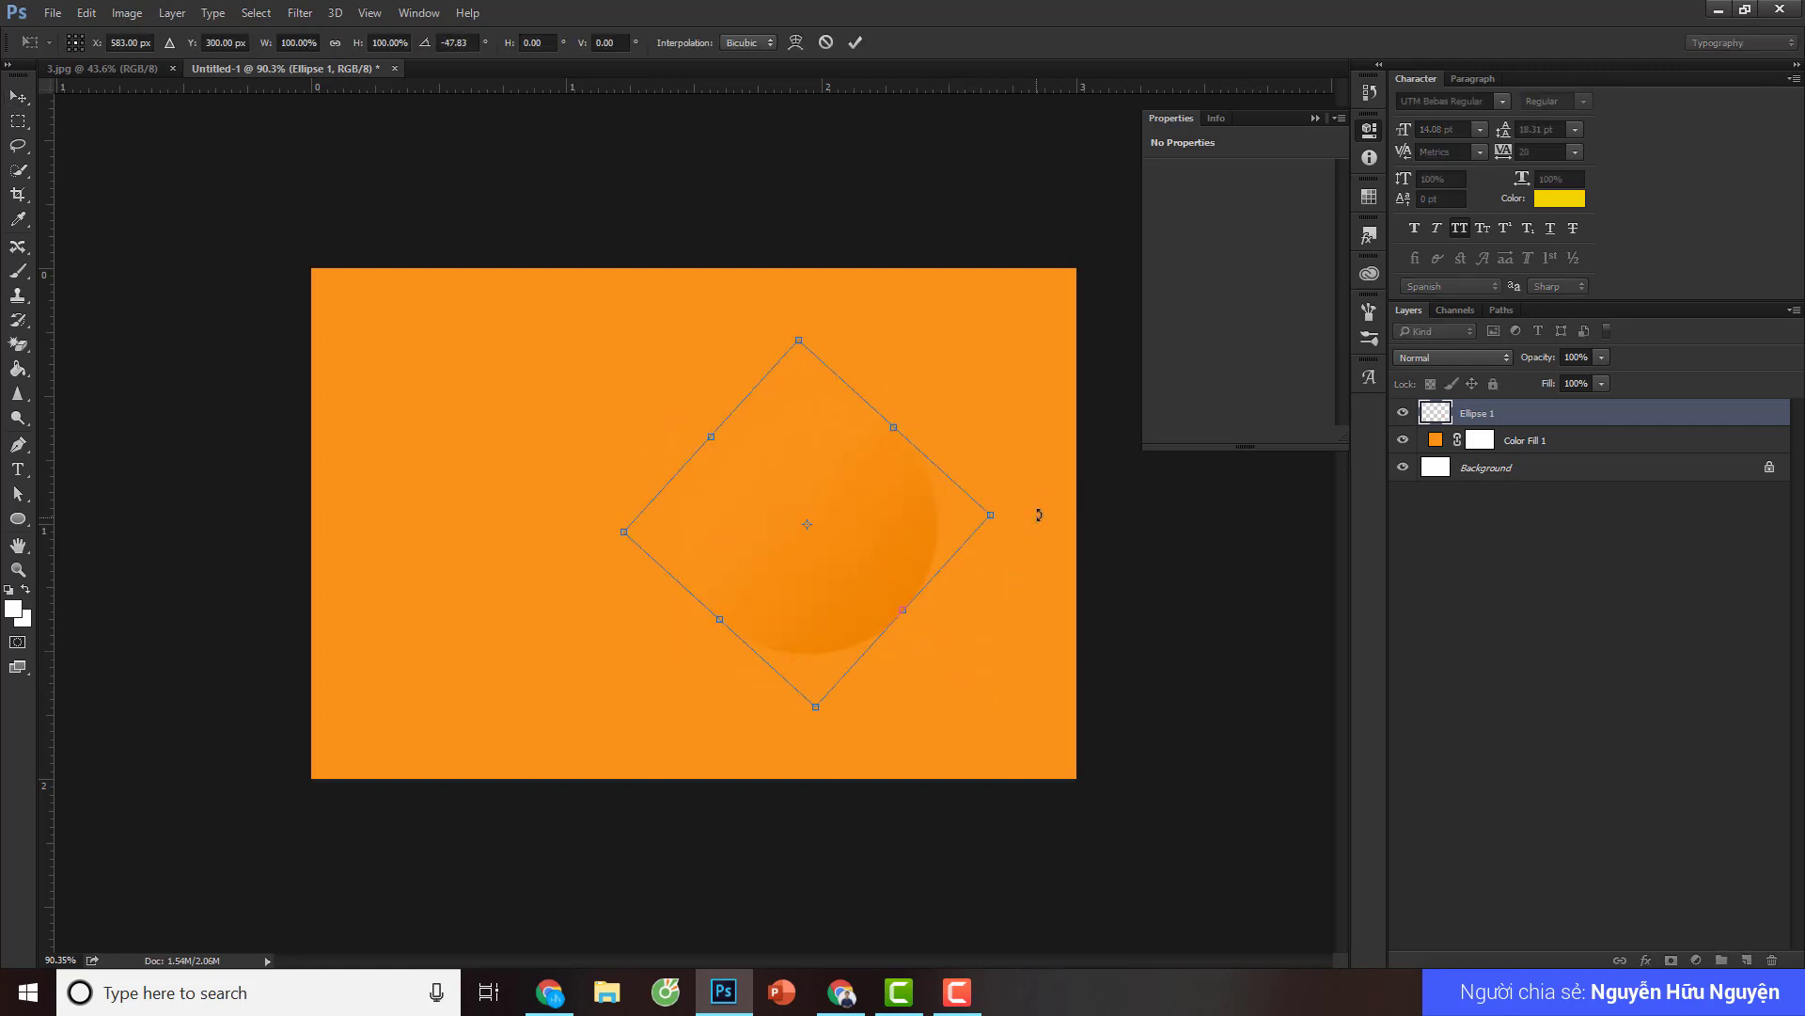
click(855, 42)
scroll(1060, 693, down, 1)
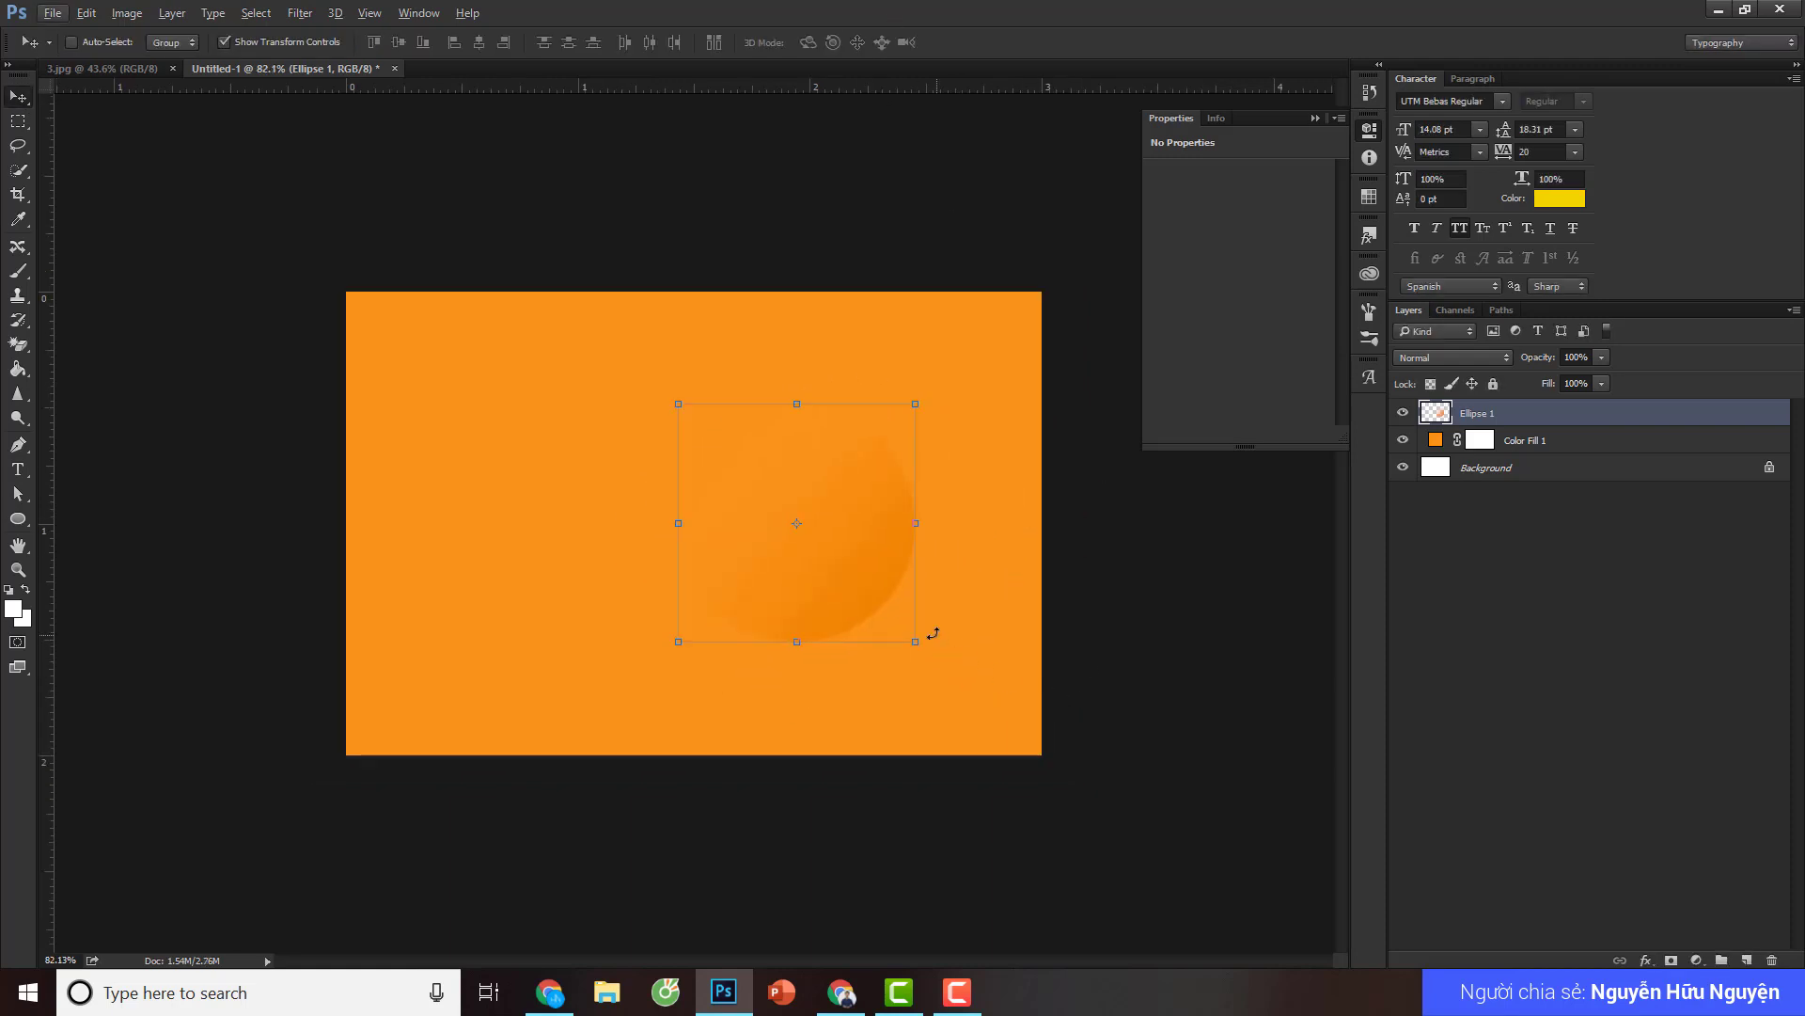
drag(916, 641, 1005, 688)
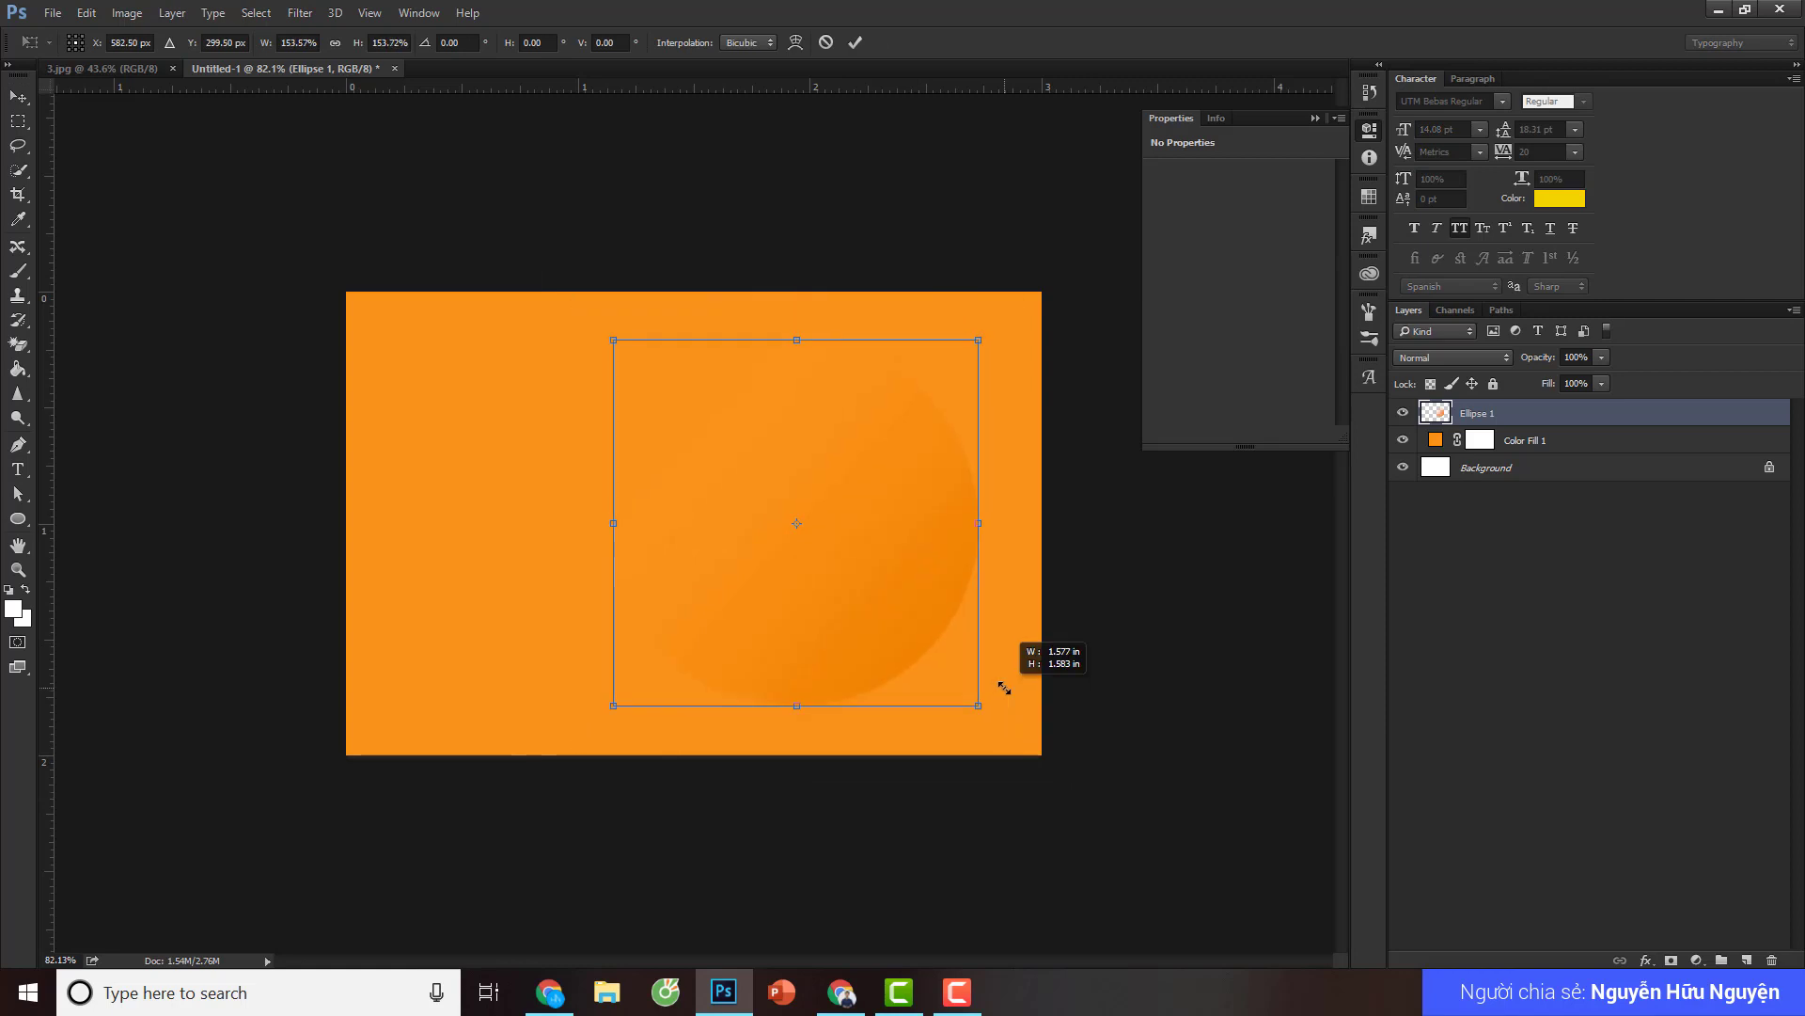
click(855, 41)
- Position the dark orange circle in the lower-right corner of the canvas
mouse_move(875, 506)
mouse_down()
mouse_move(956, 596)
mouse_move(968, 443)
mouse_up()
mouse_move(1019, 266)
mouse_down()
mouse_move(777, 748)
mouse_move(697, 560)
mouse_up()
click(855, 41)
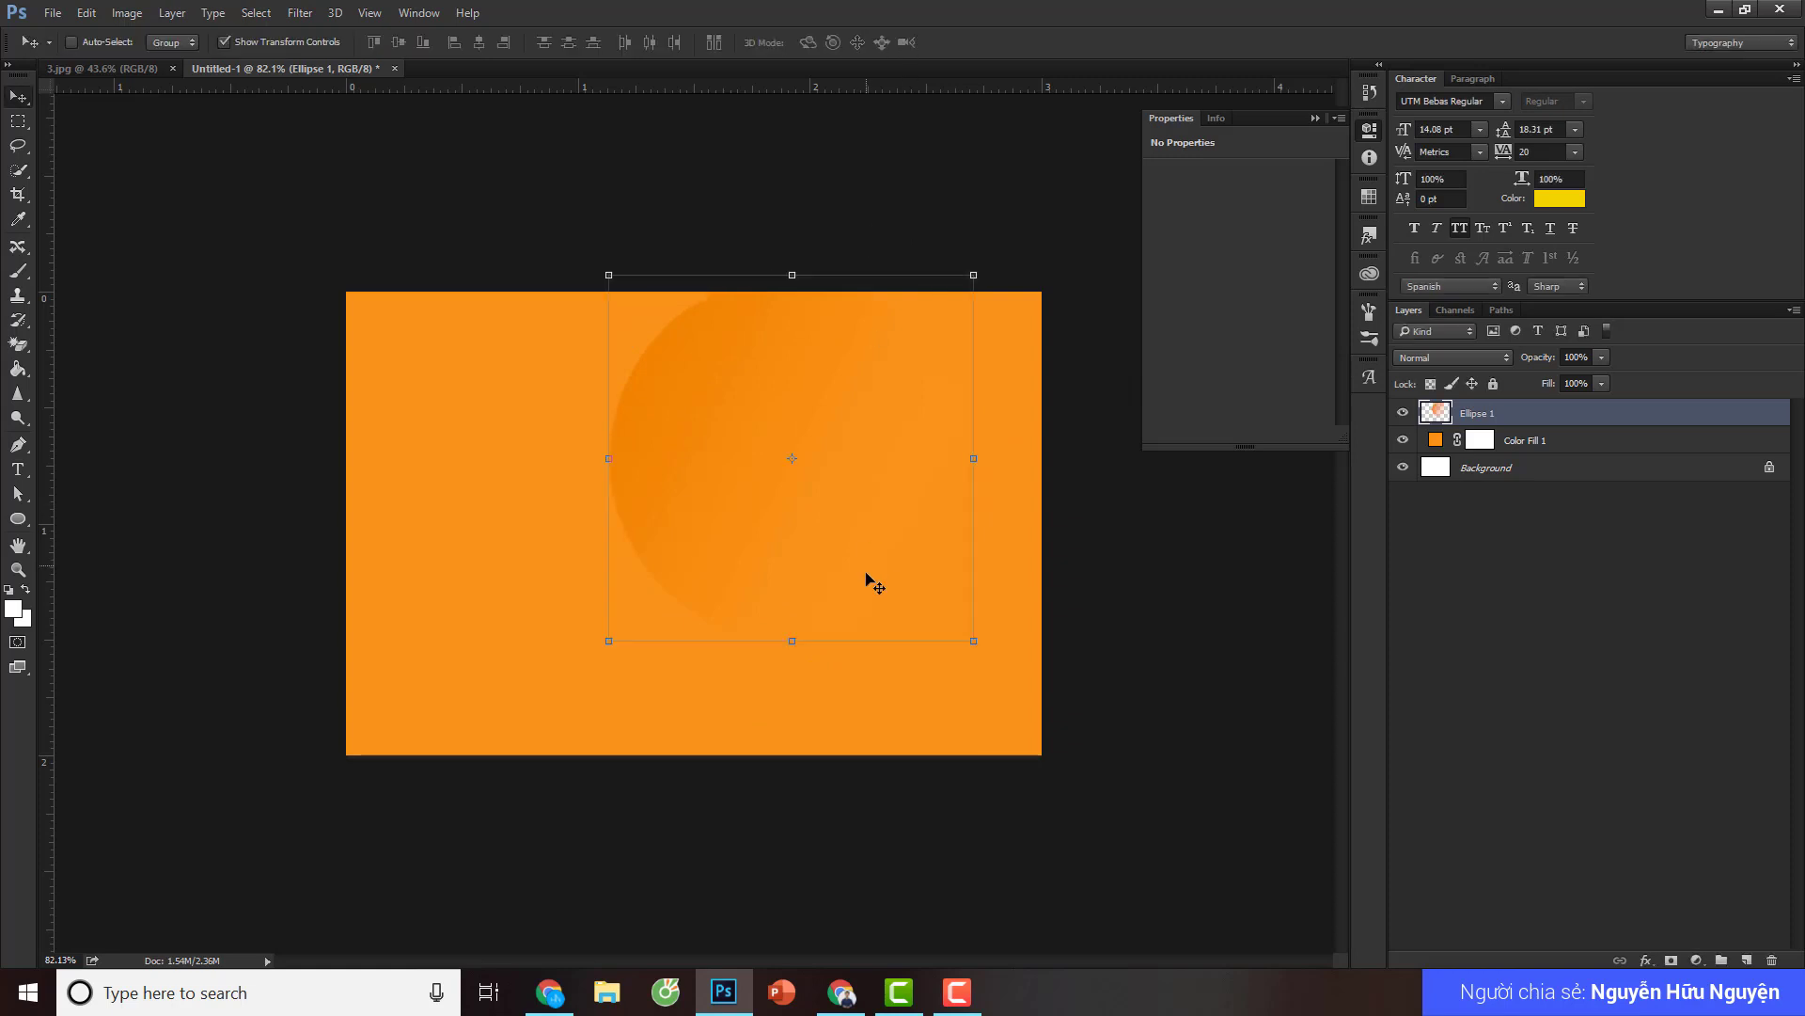
drag(866, 584, 1023, 753)
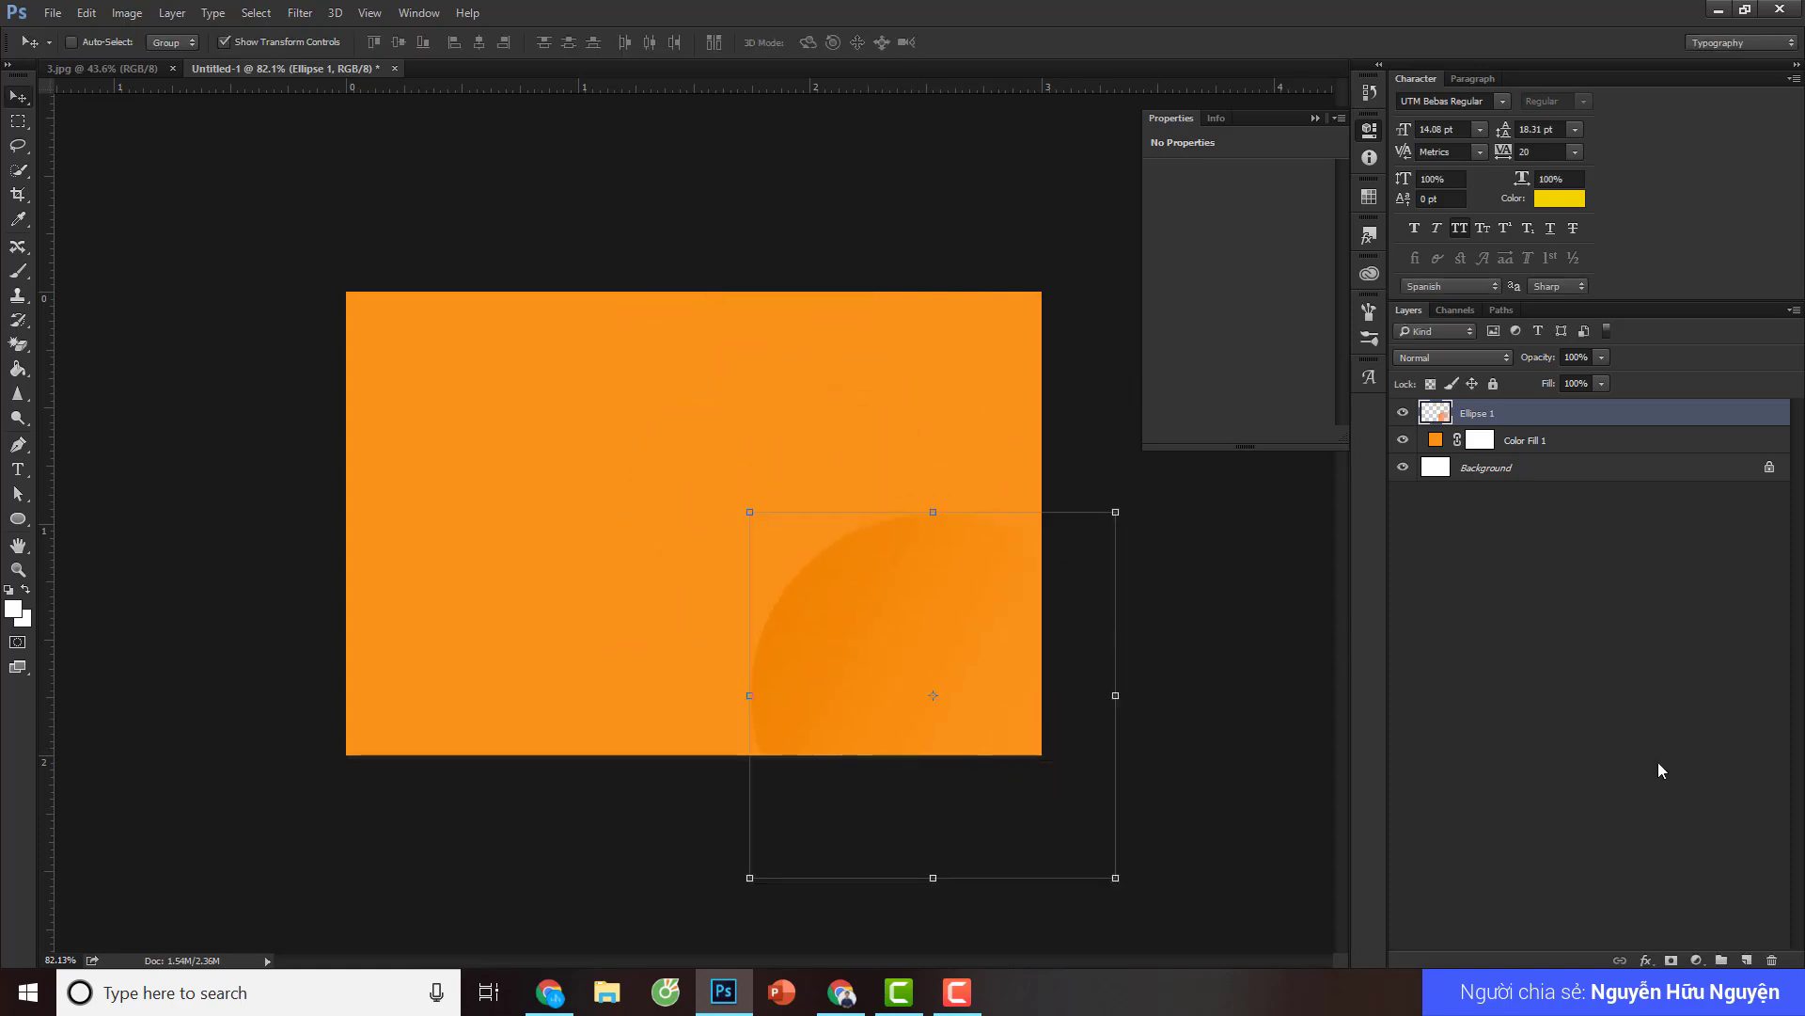
click(1606, 754)
- Place a rotated copy of the circle, shrunk to about half size, in the top-left corner
click(1483, 413)
drag(988, 624, 635, 445)
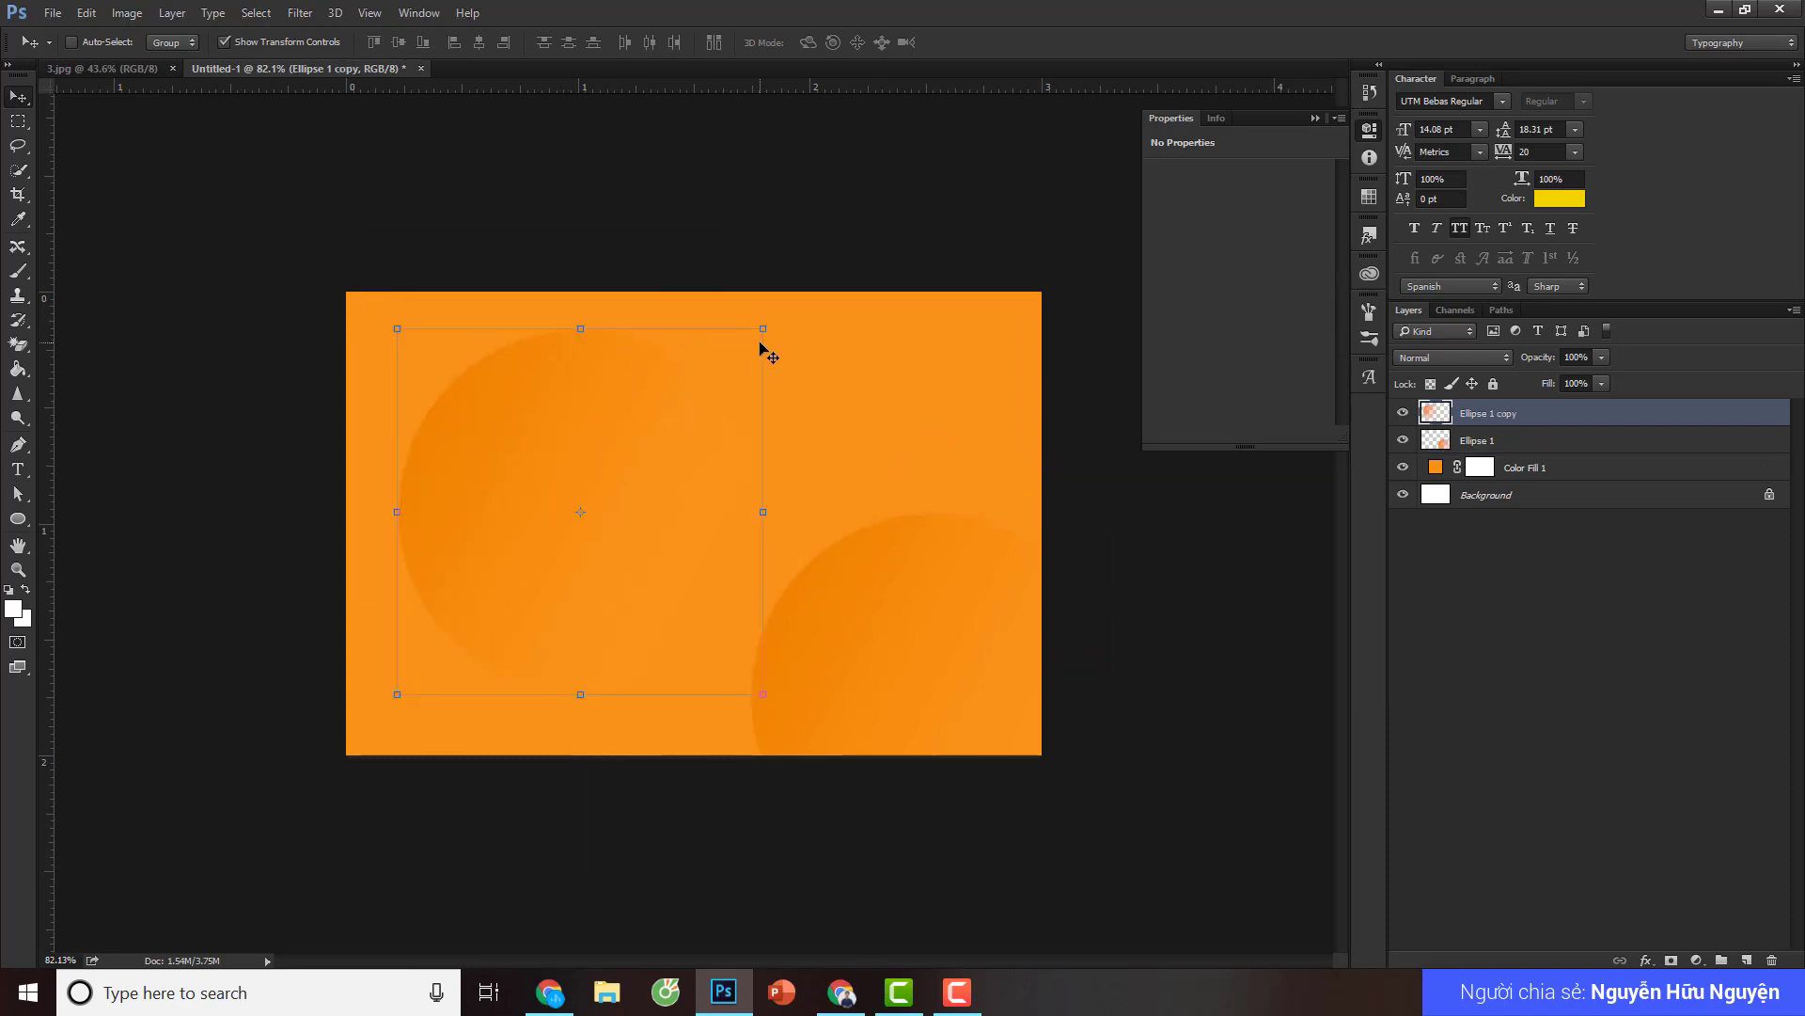
drag(792, 317, 370, 605)
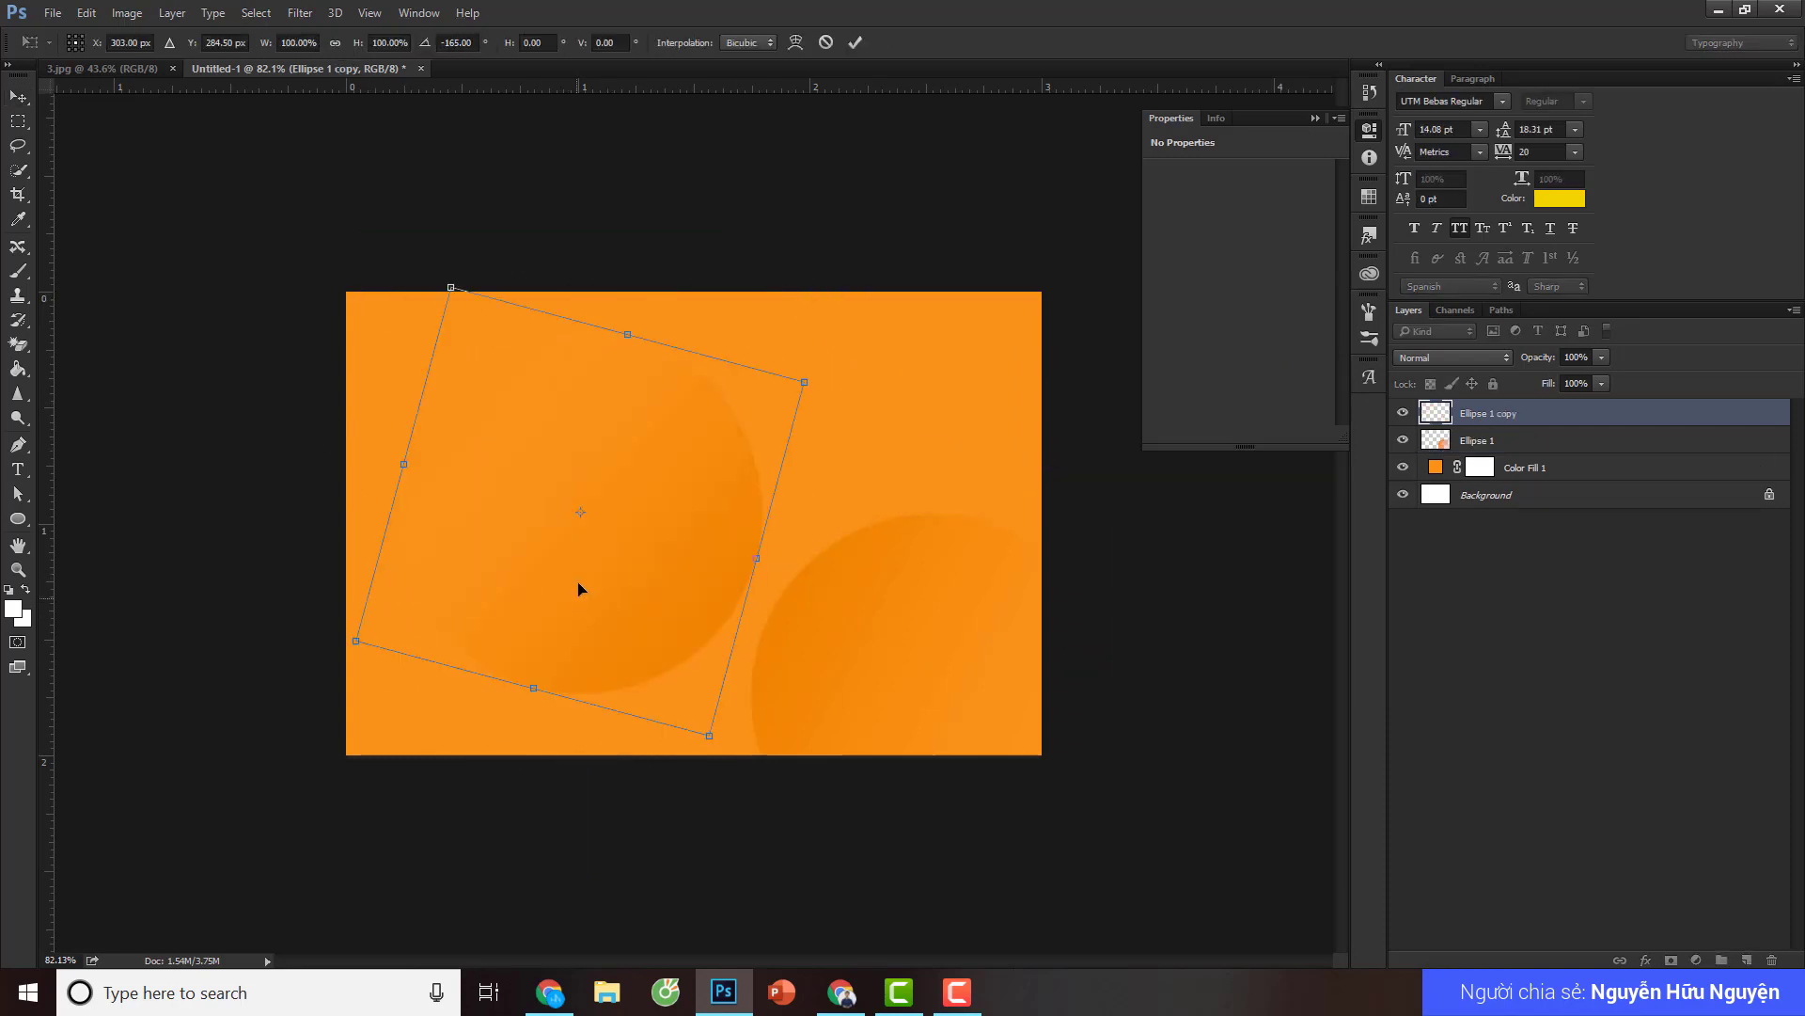
drag(583, 585, 474, 453)
drag(696, 252, 598, 308)
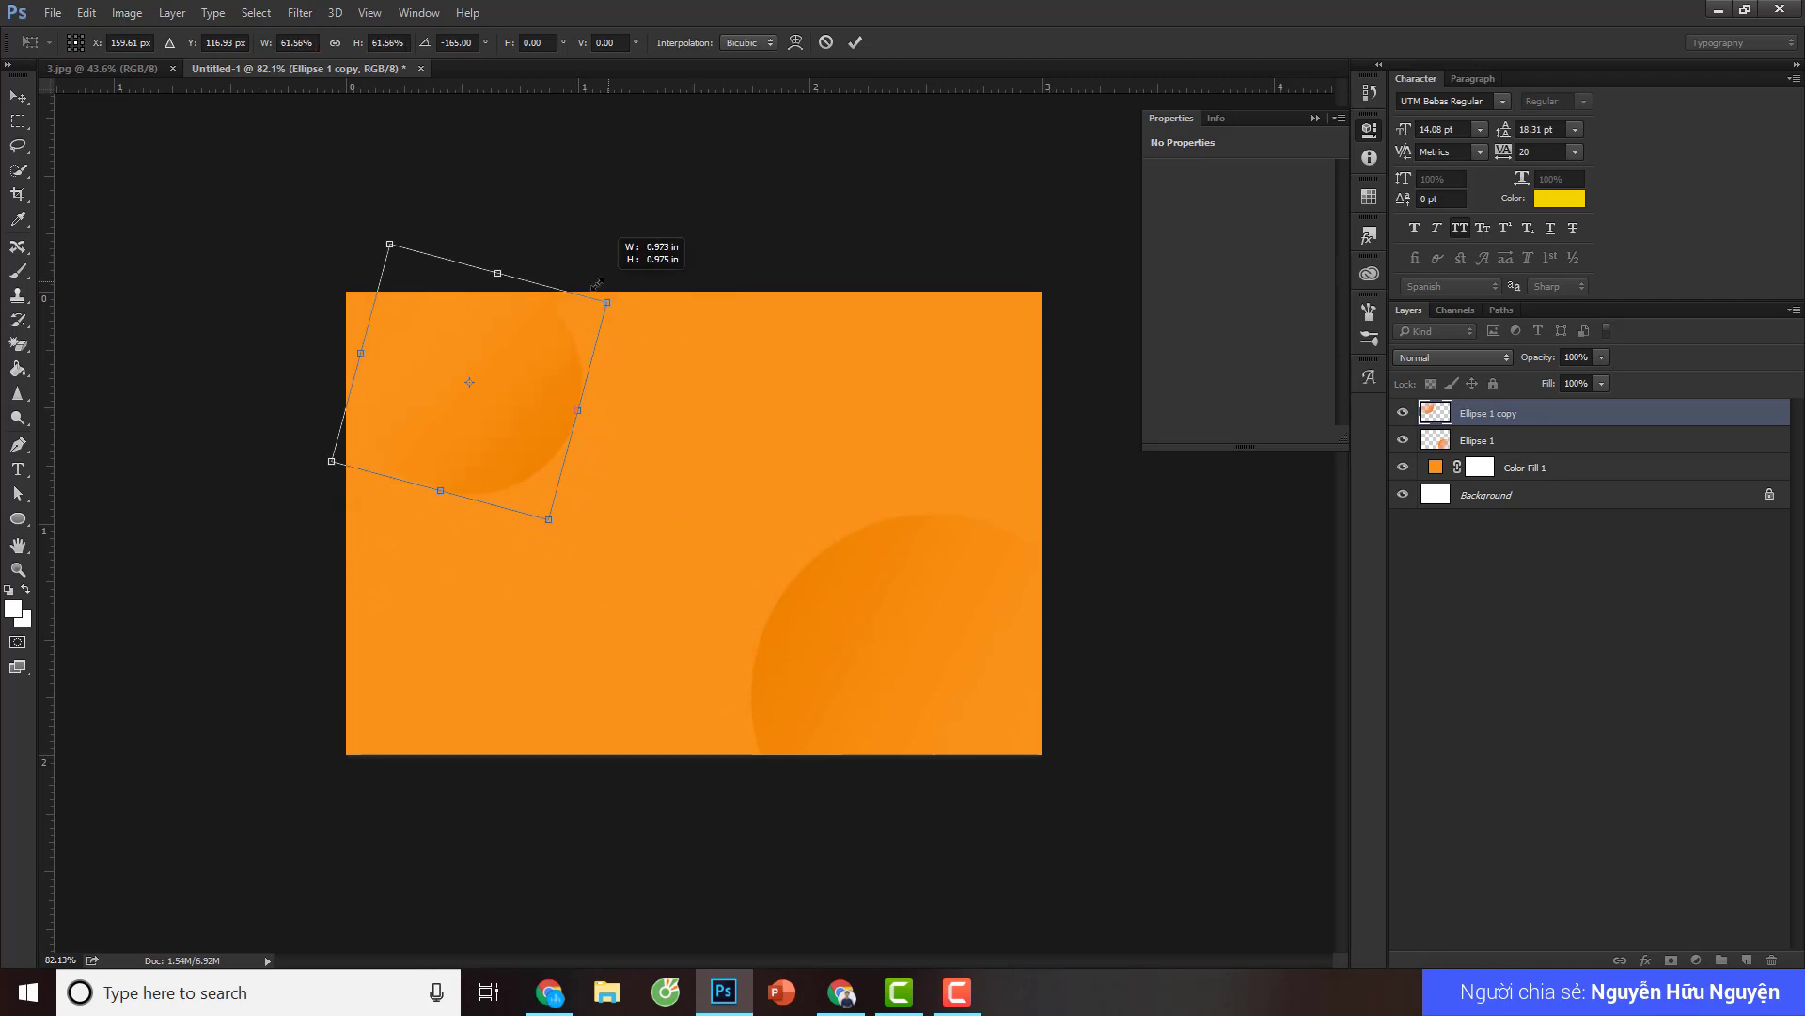
click(854, 43)
scroll(693, 472, down, 3)
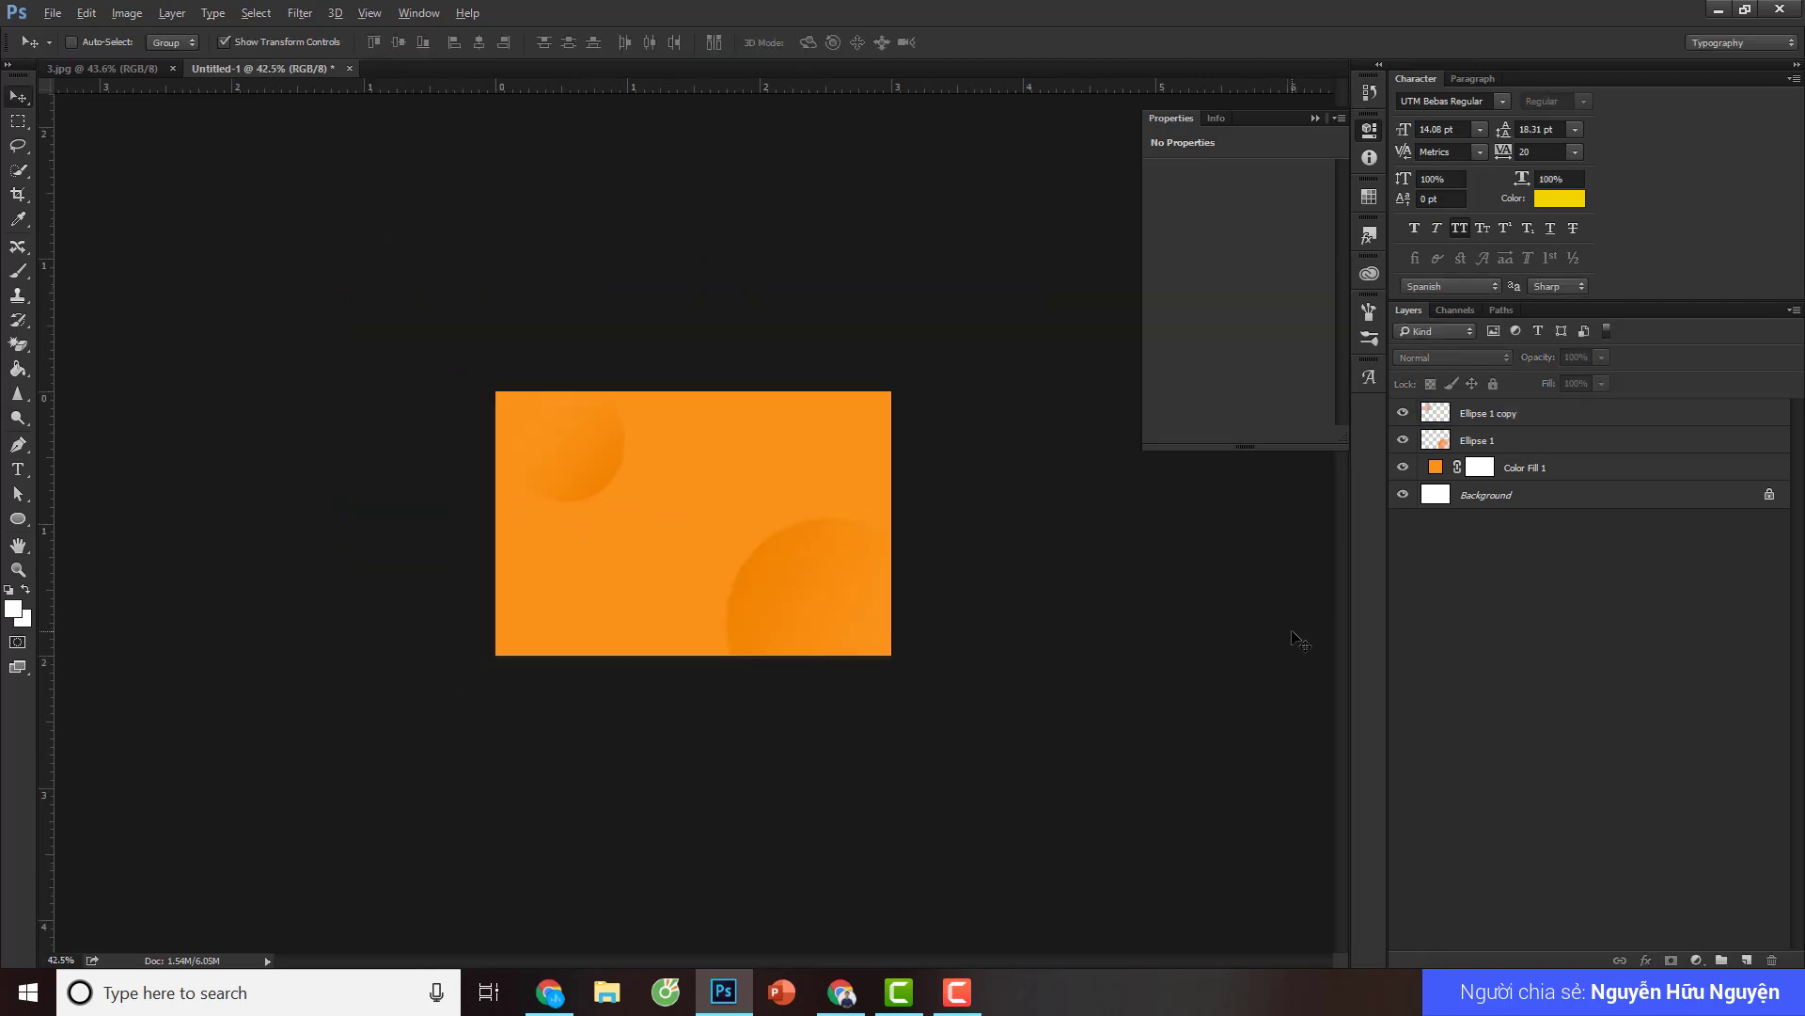
scroll(664, 480, down, 1)
scroll(669, 480, up, 5)
scroll(528, 665, down, 3)
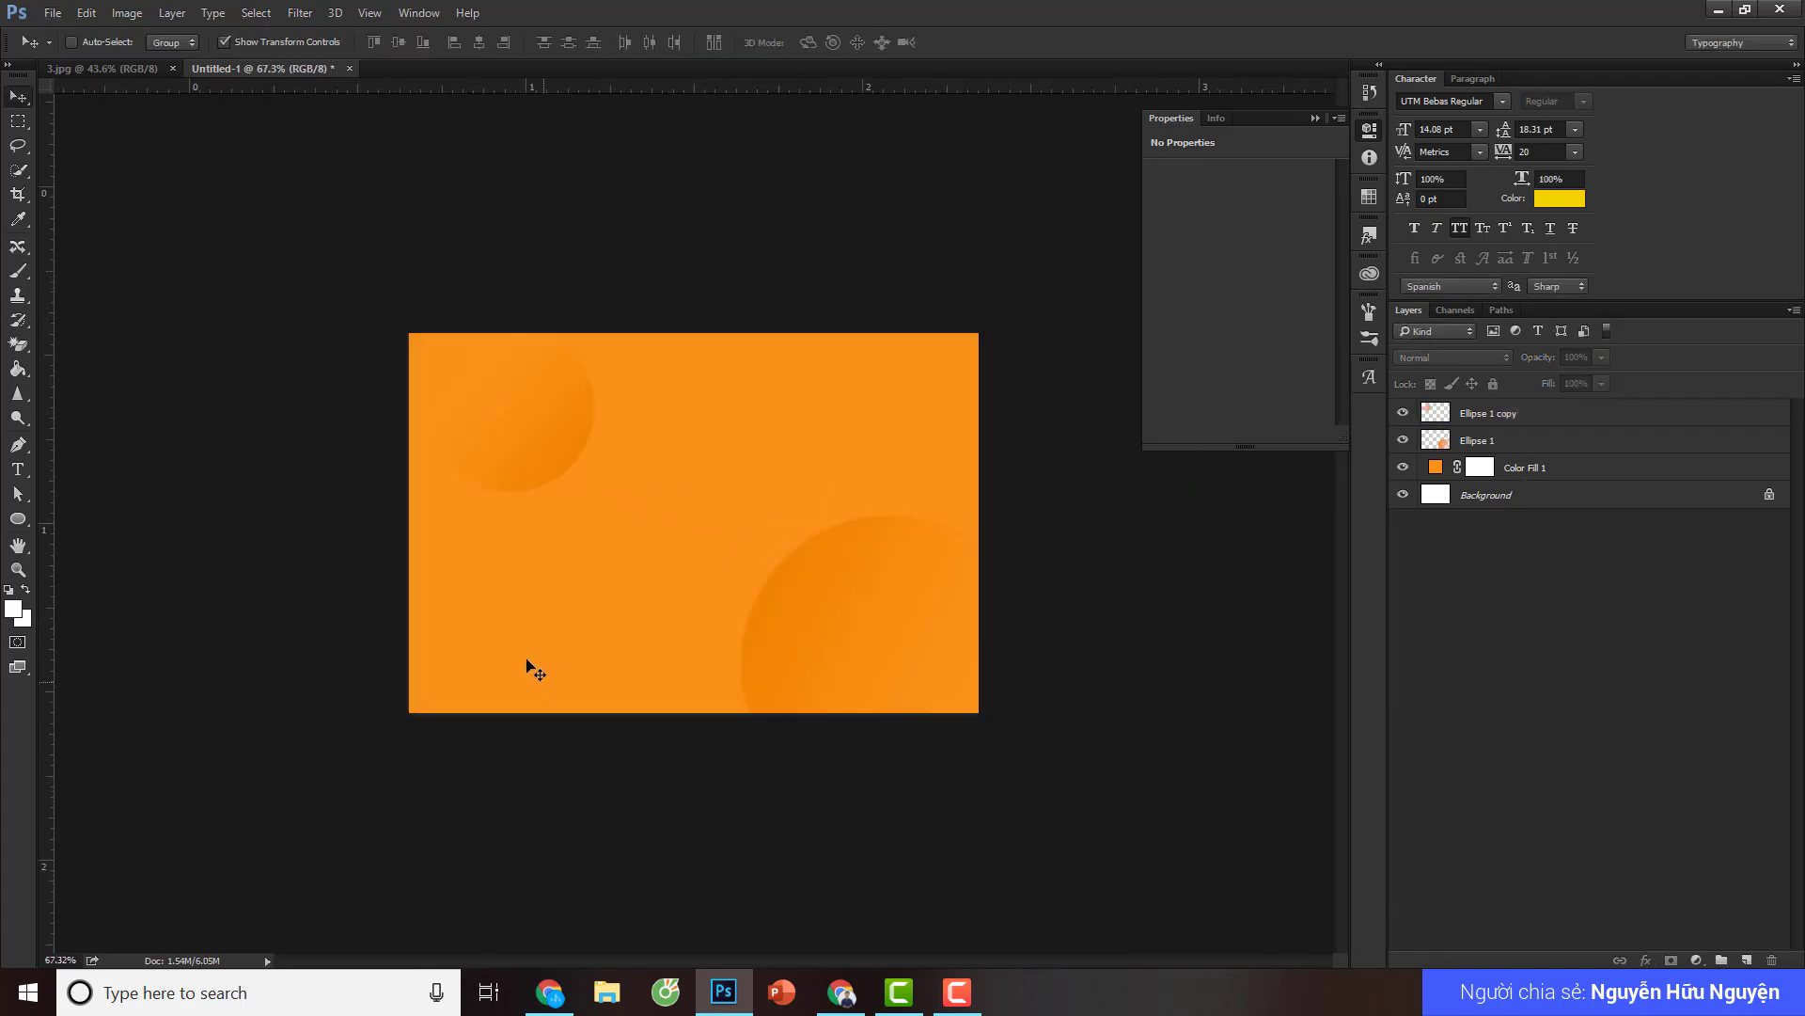
scroll(528, 664, down, 1)
click(18, 444)
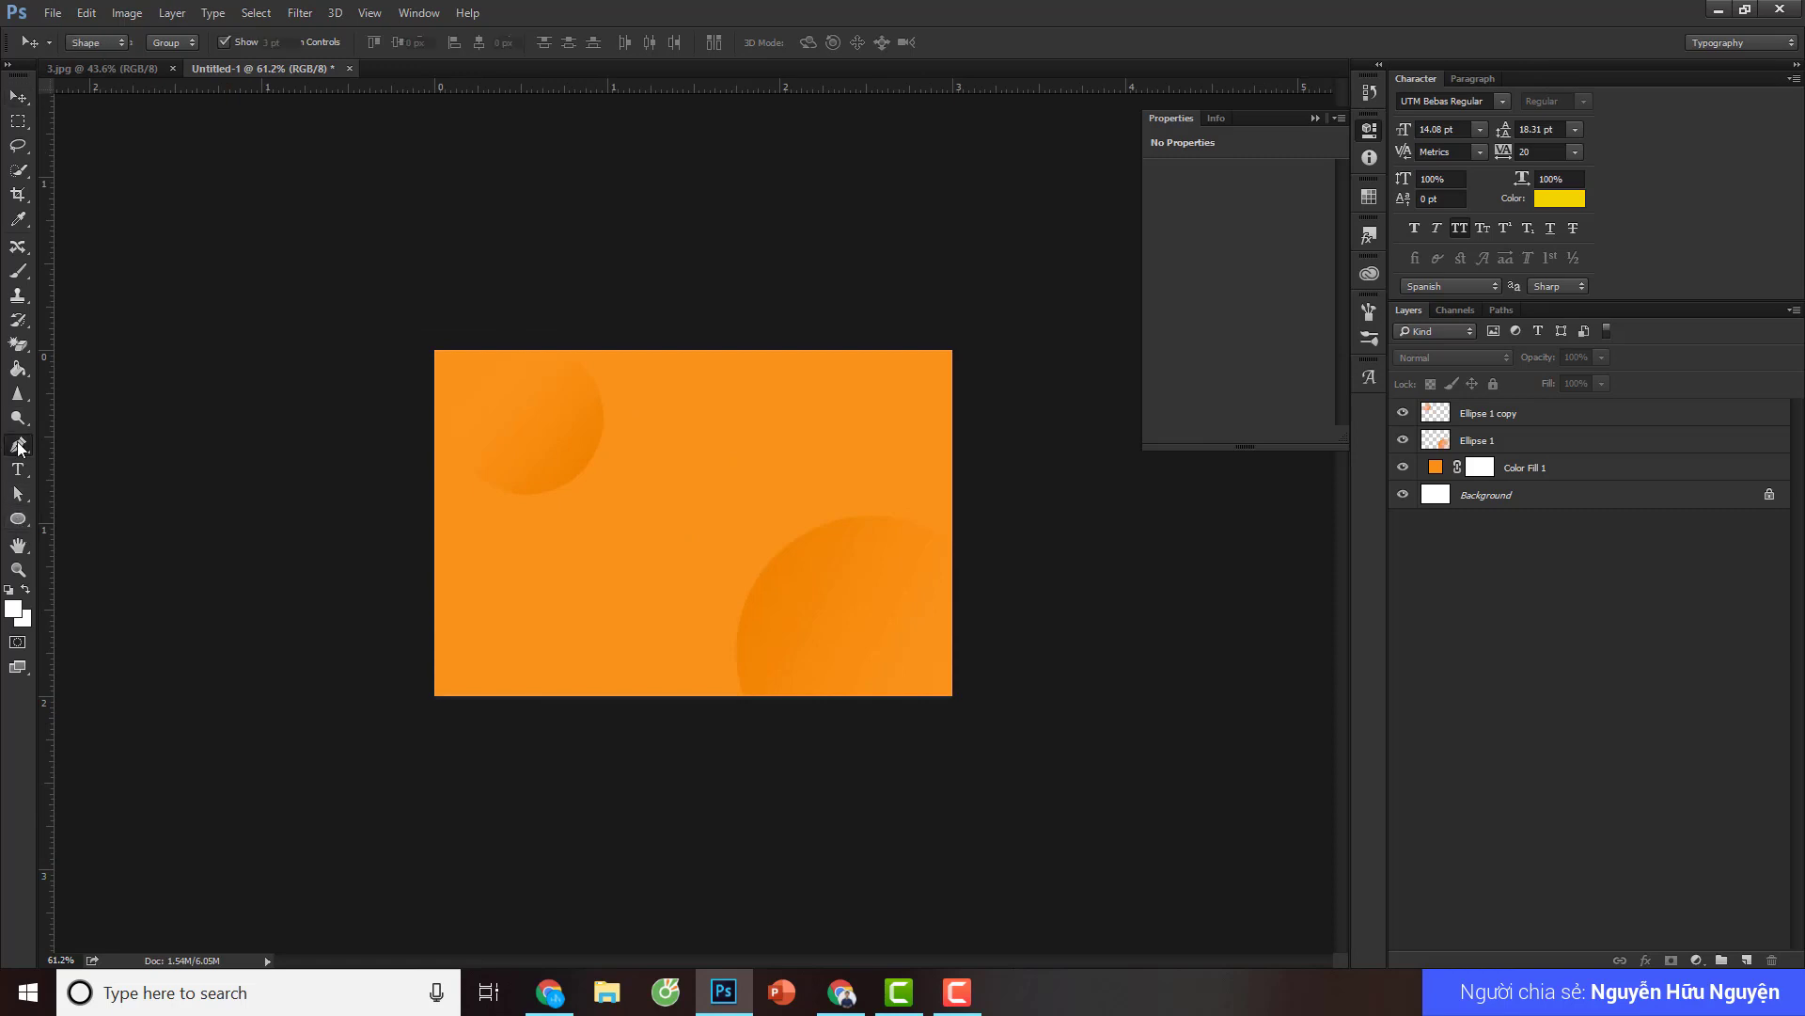
- Draw a closed wave shape across the lower canvas with the Pen tool
click(479, 575)
mouse_move(810, 611)
mouse_down()
mouse_move(957, 737)
mouse_move(960, 715)
mouse_up()
key(ctrl+alt+z)
key(ctrl+alt+z)
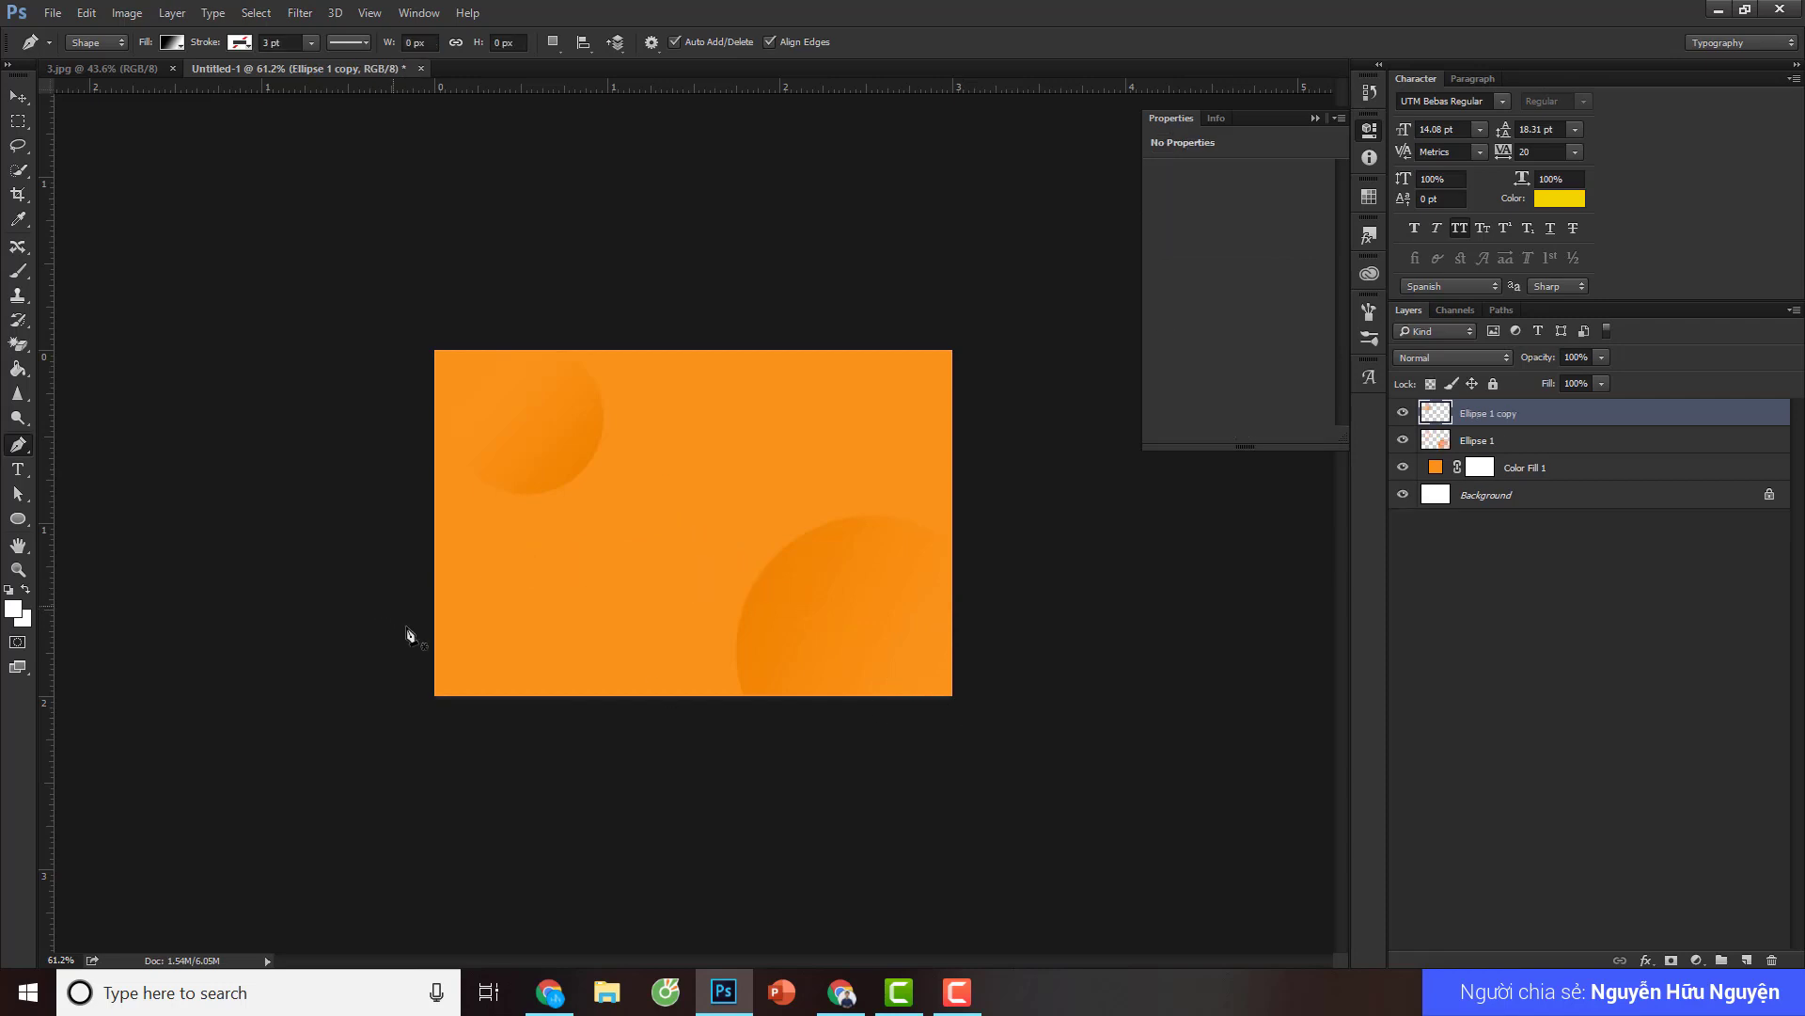
click(416, 643)
mouse_move(678, 599)
mouse_down()
mouse_move(828, 715)
mouse_move(843, 657)
mouse_up()
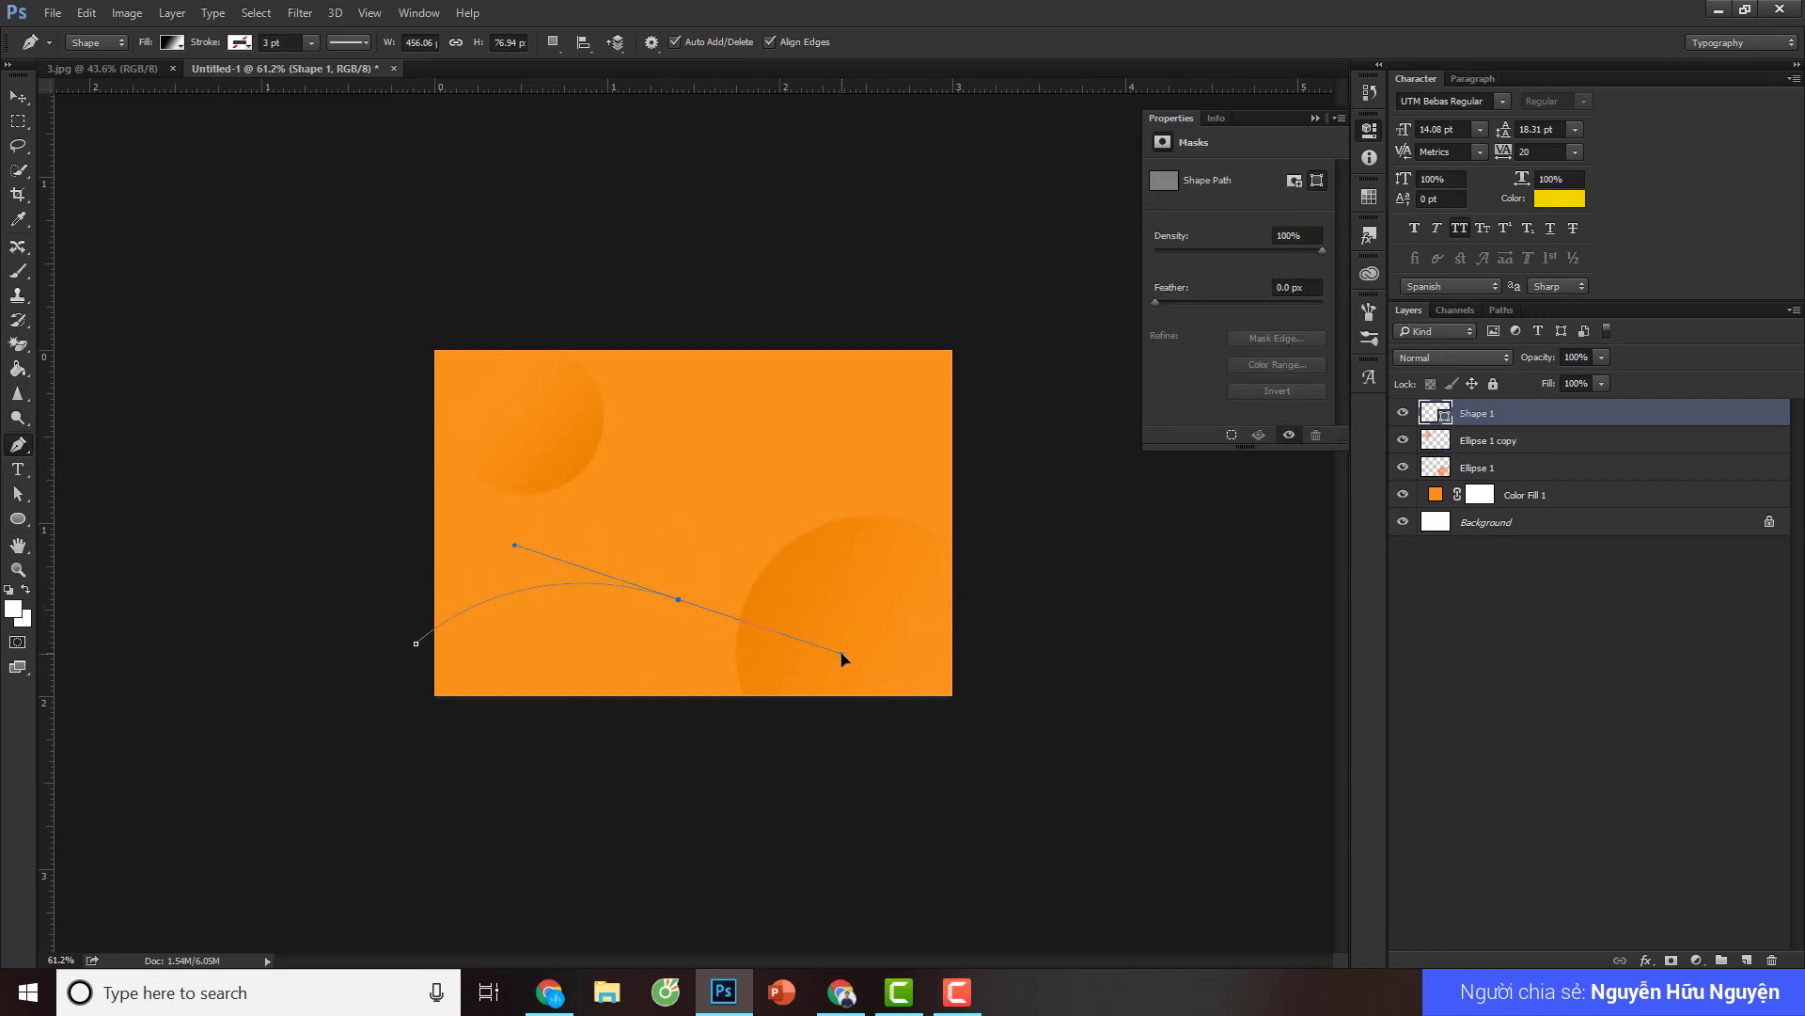
drag(1049, 595, 1116, 538)
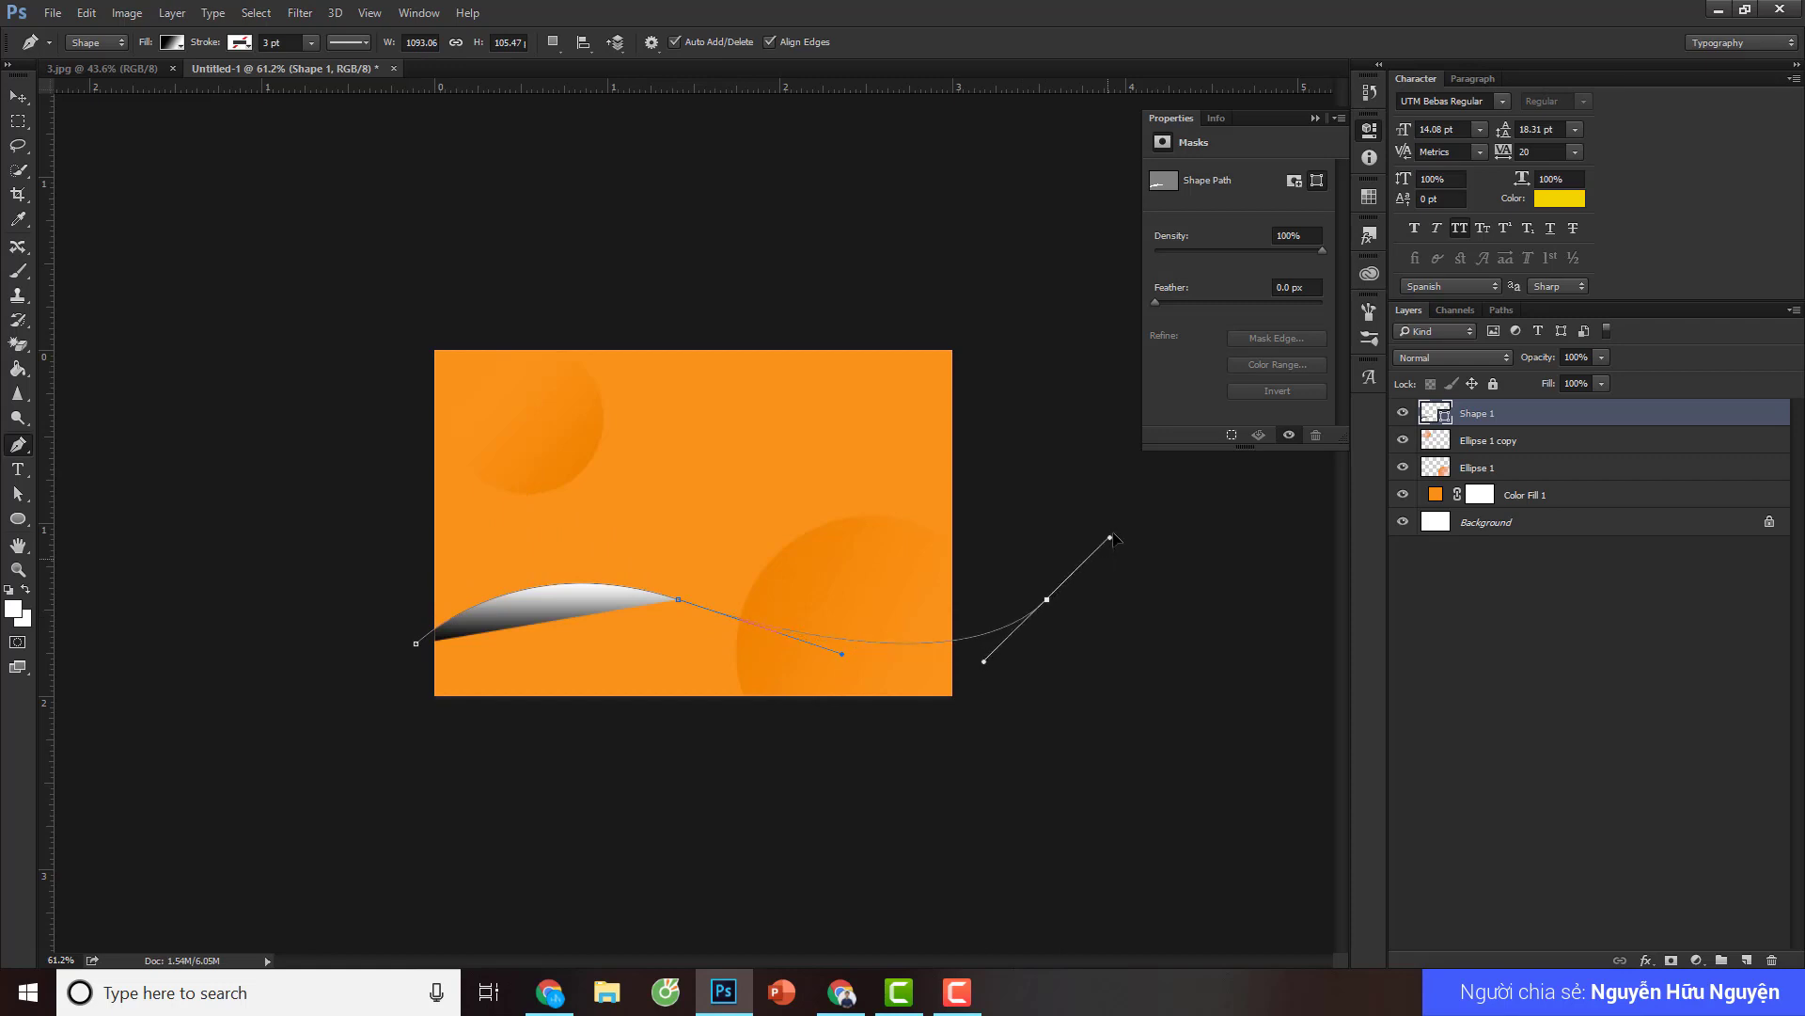
click(1082, 806)
click(277, 822)
drag(279, 723, 290, 714)
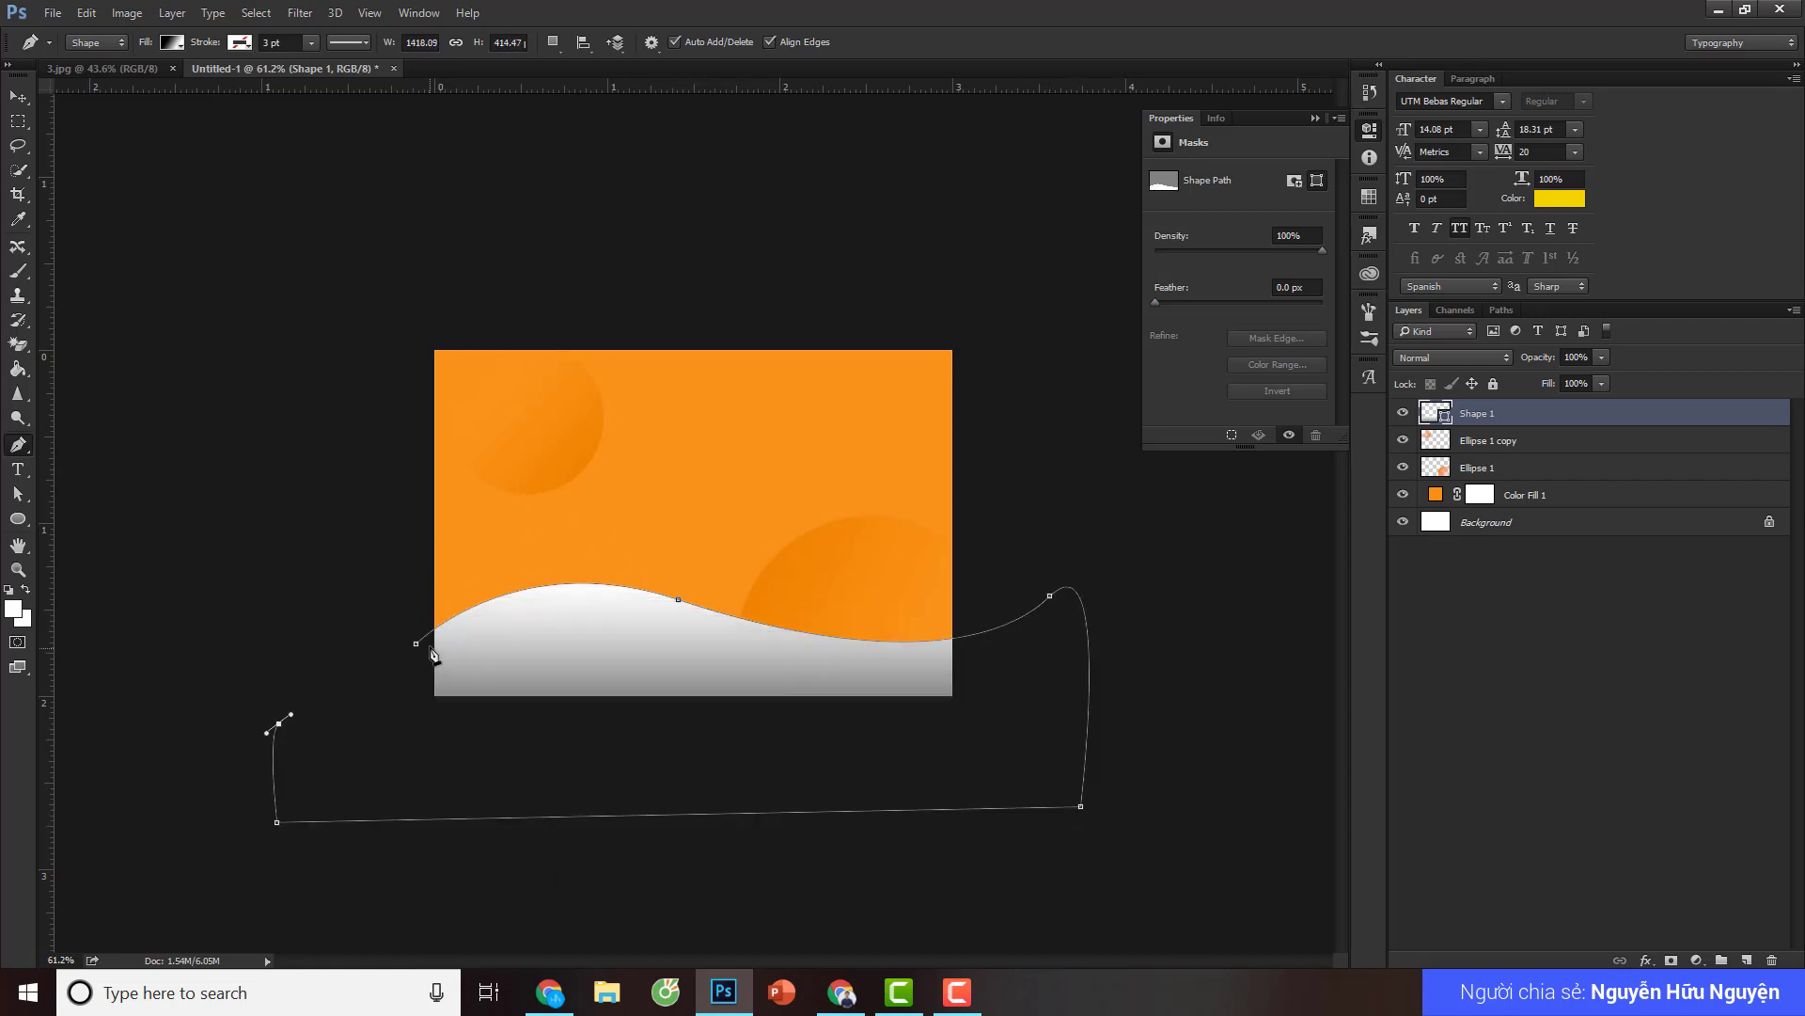
click(417, 645)
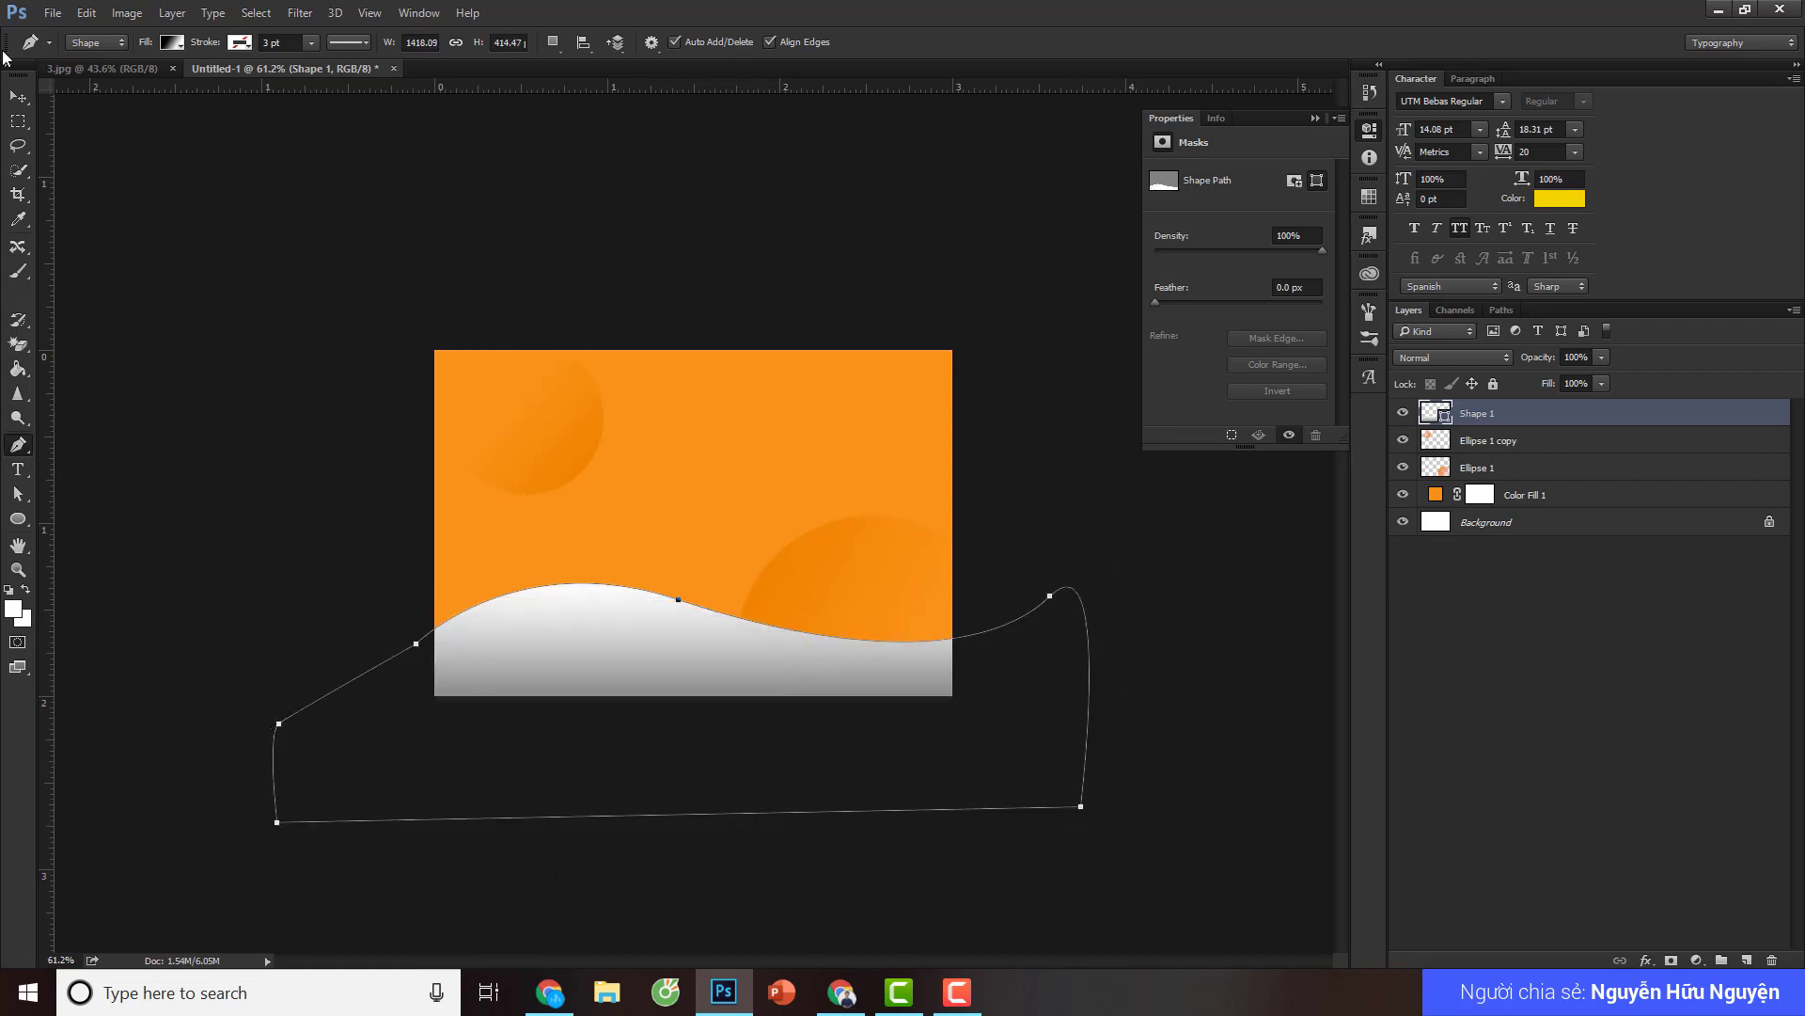
- Fill the wave with a fading transparent gradient whose left stop is the sampled canvas orange
click(18, 97)
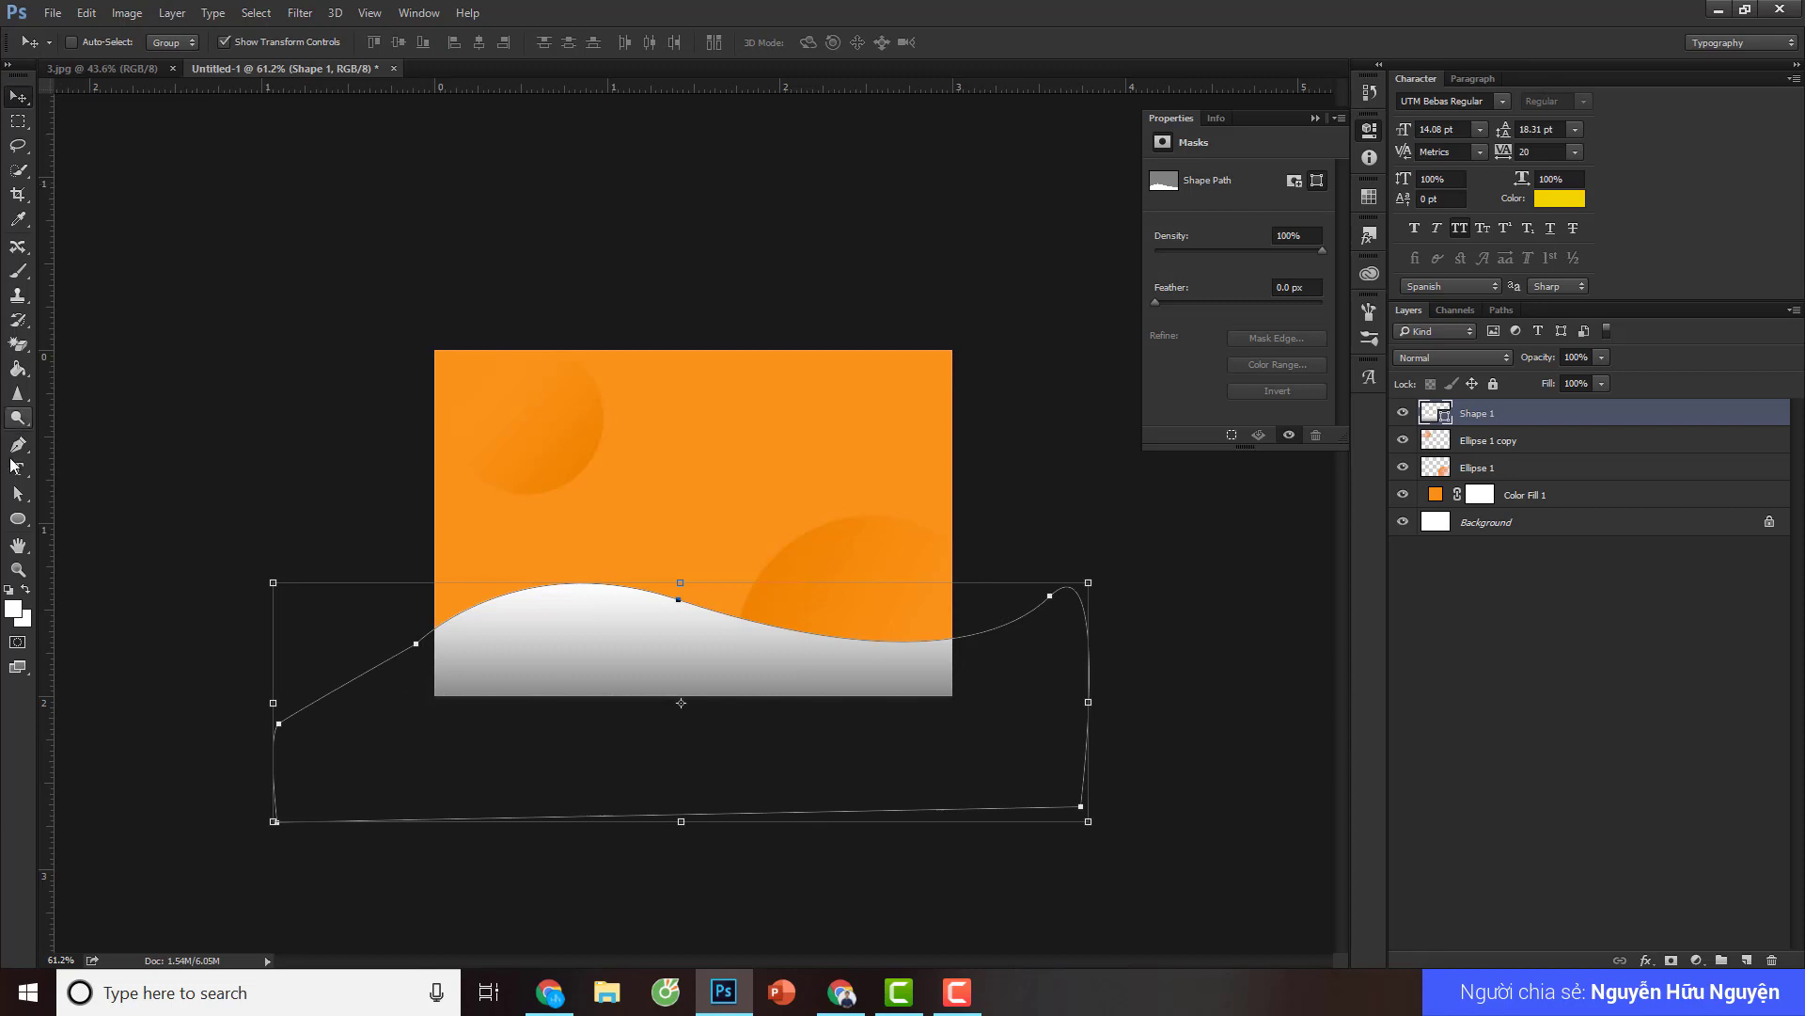
click(17, 518)
click(172, 42)
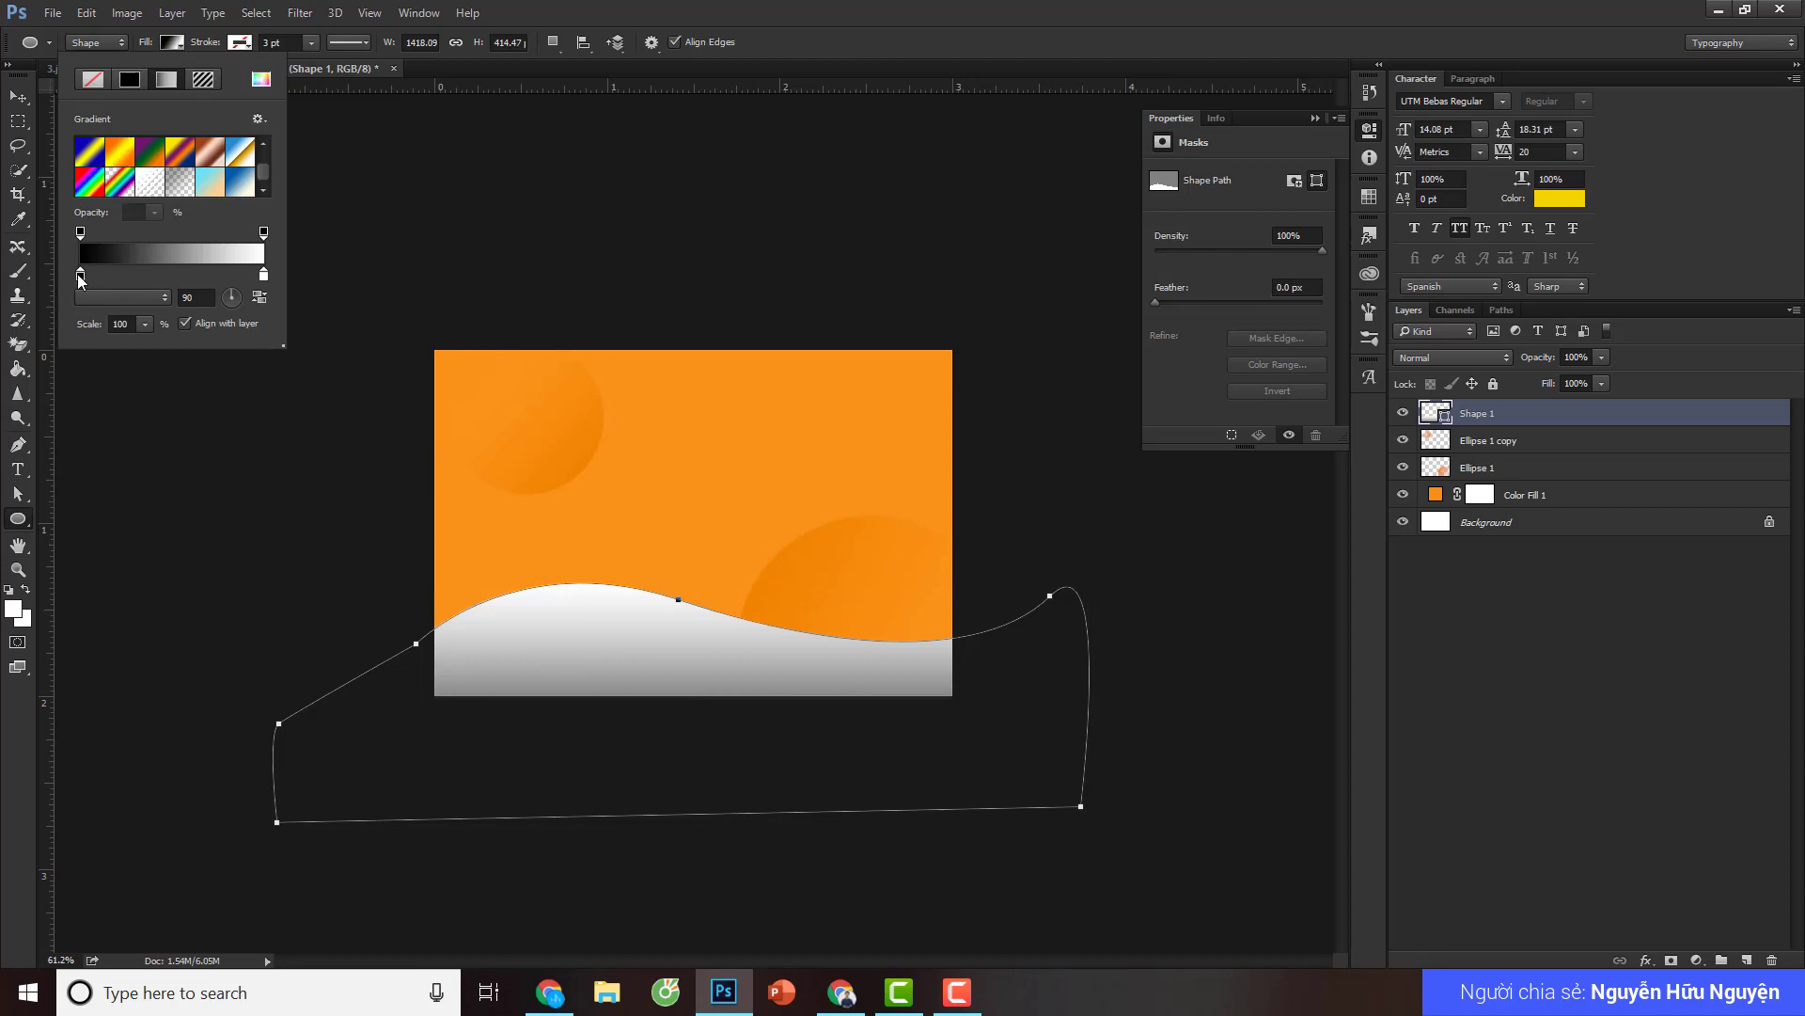
click(185, 181)
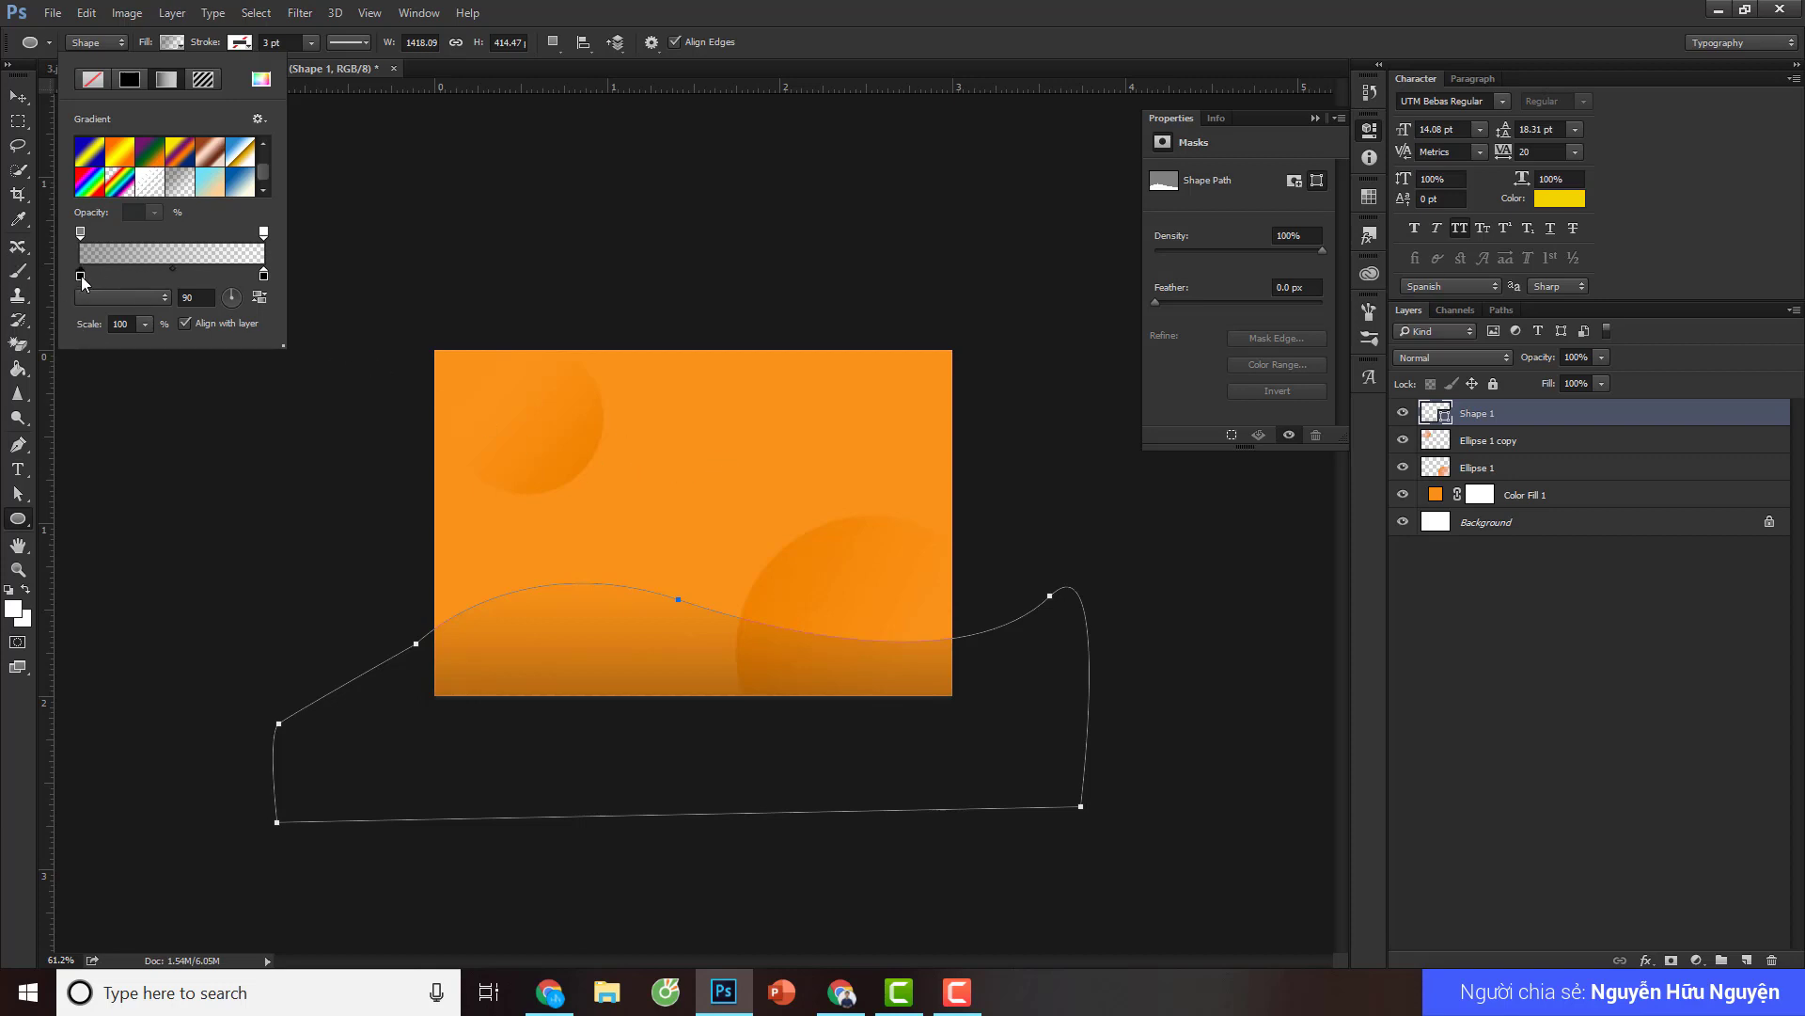
double_click(80, 275)
click(766, 386)
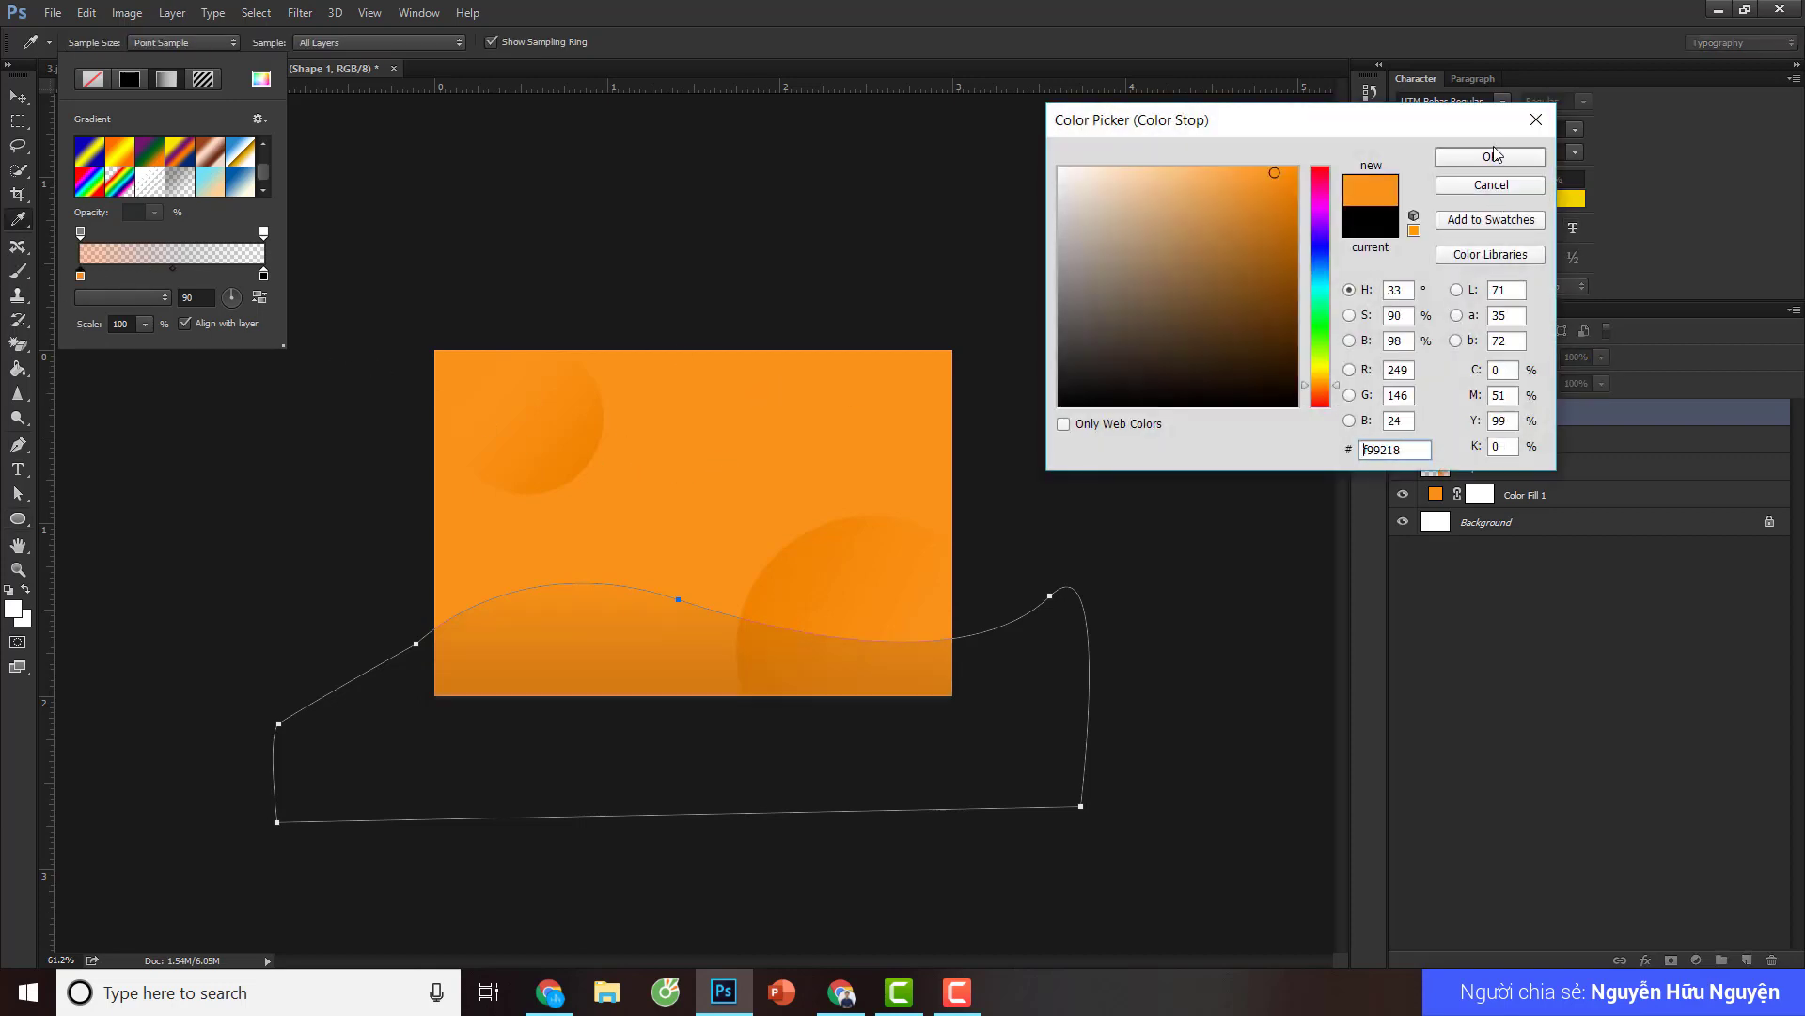
click(1495, 154)
key(v)
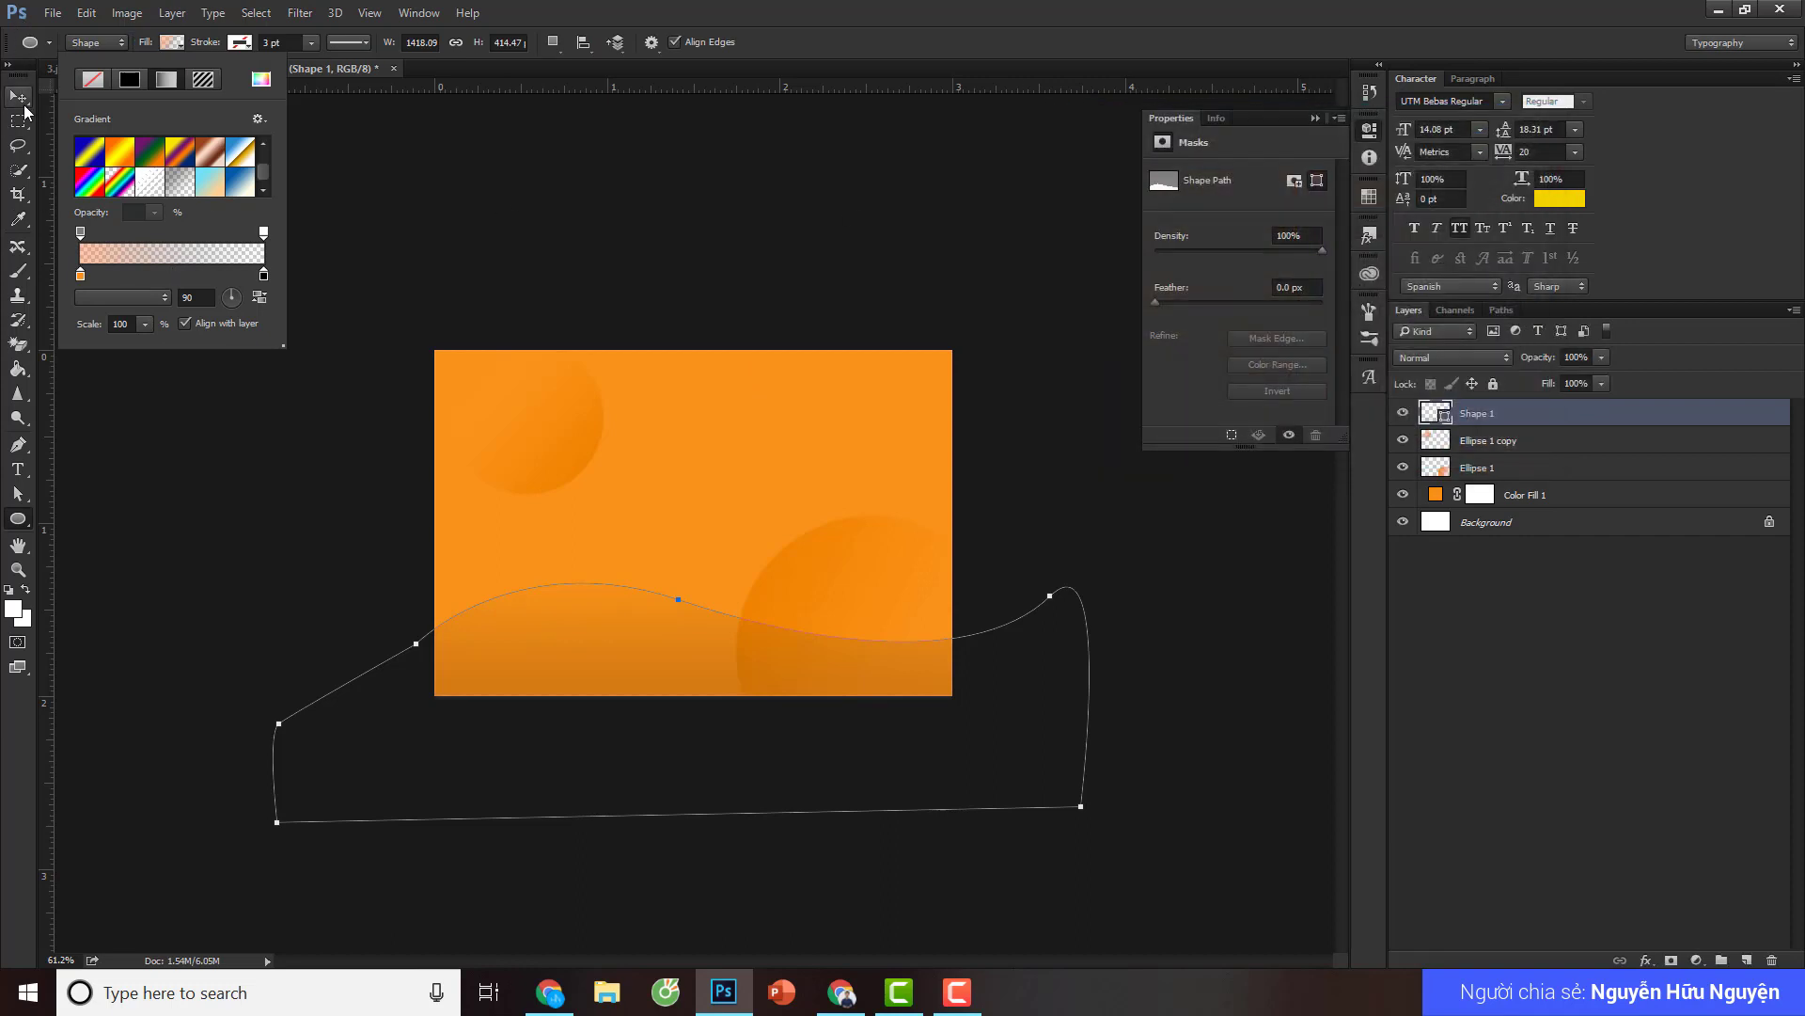
click(1644, 849)
- Delete the wave shape layer and both circle layers
scroll(658, 630, down, 2)
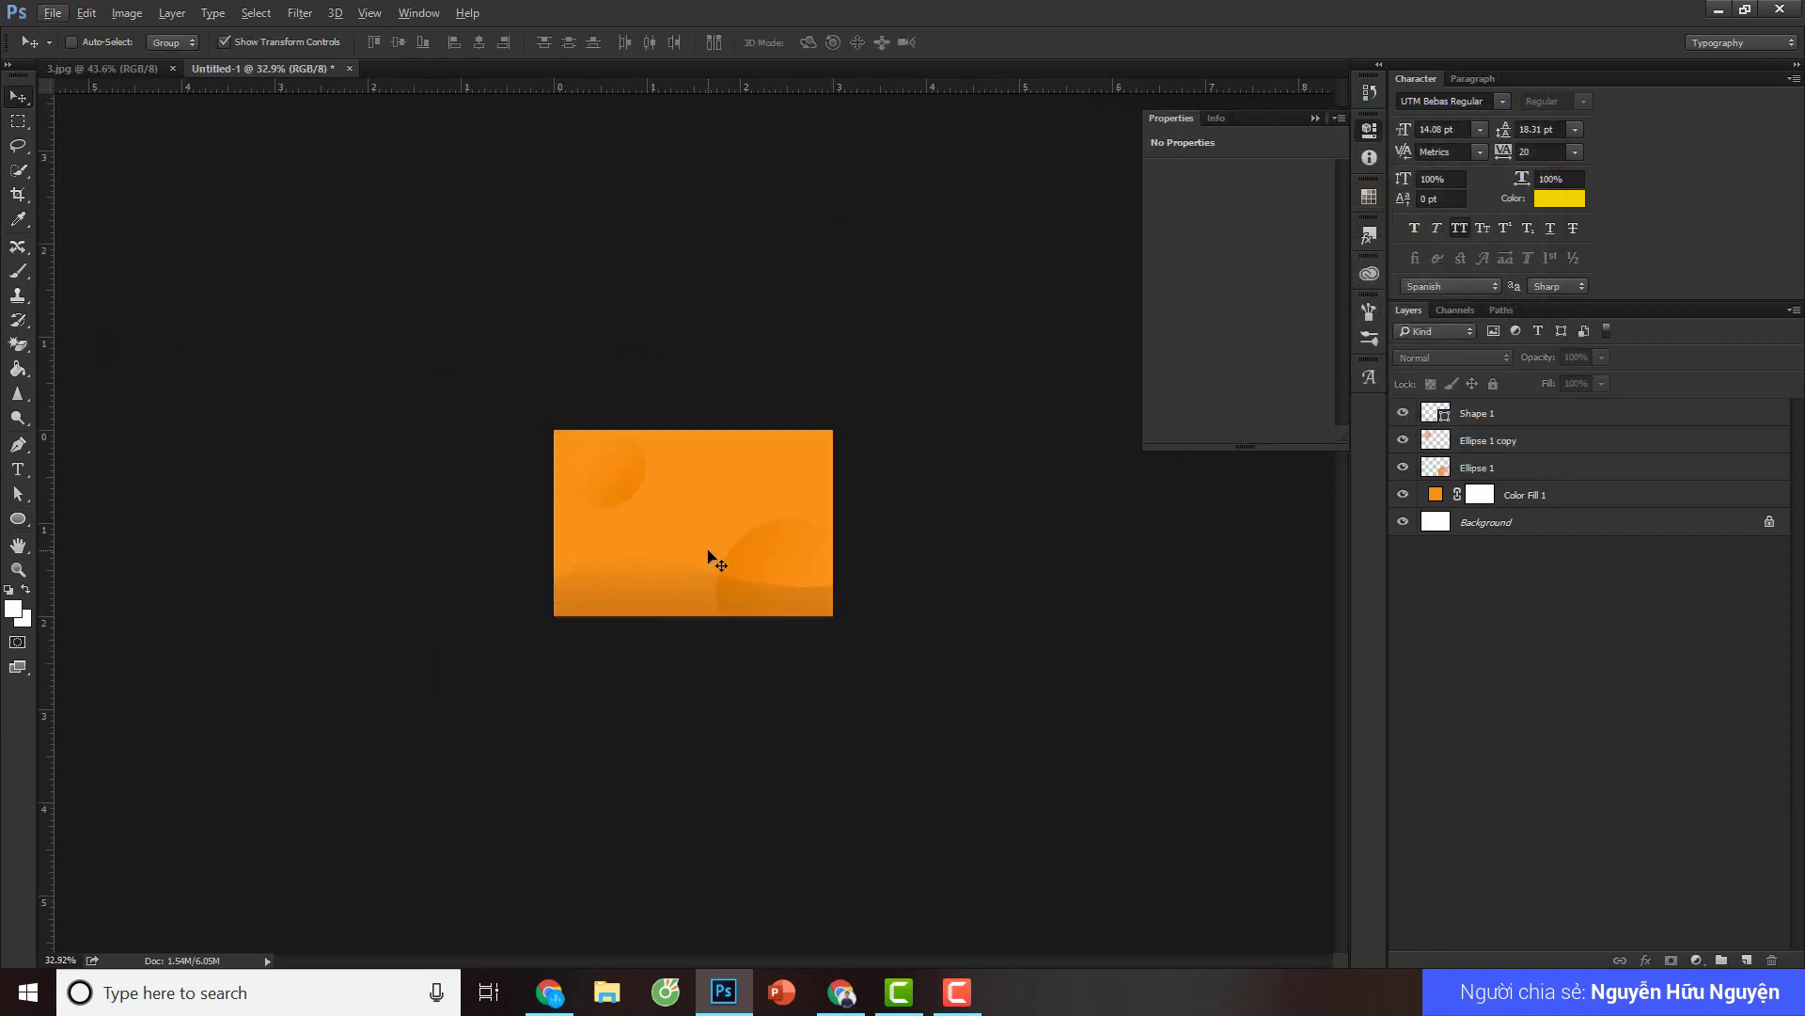
scroll(711, 557, up, 1)
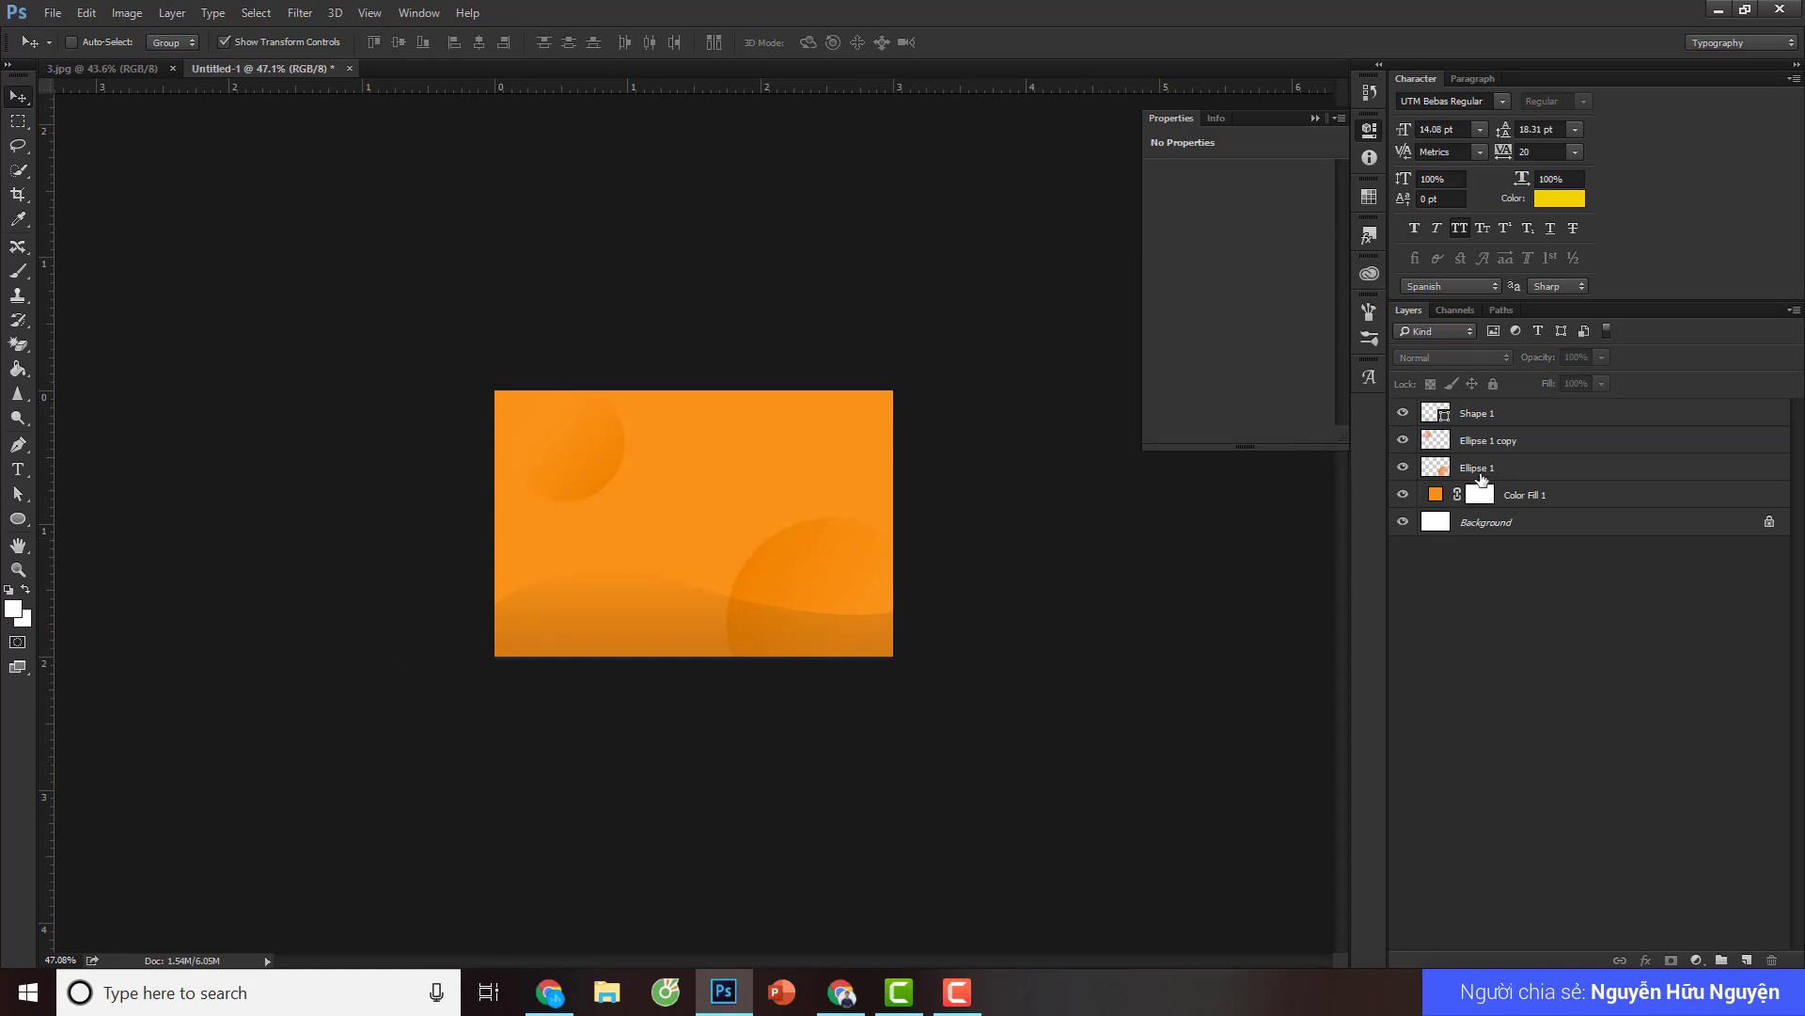
click(1503, 420)
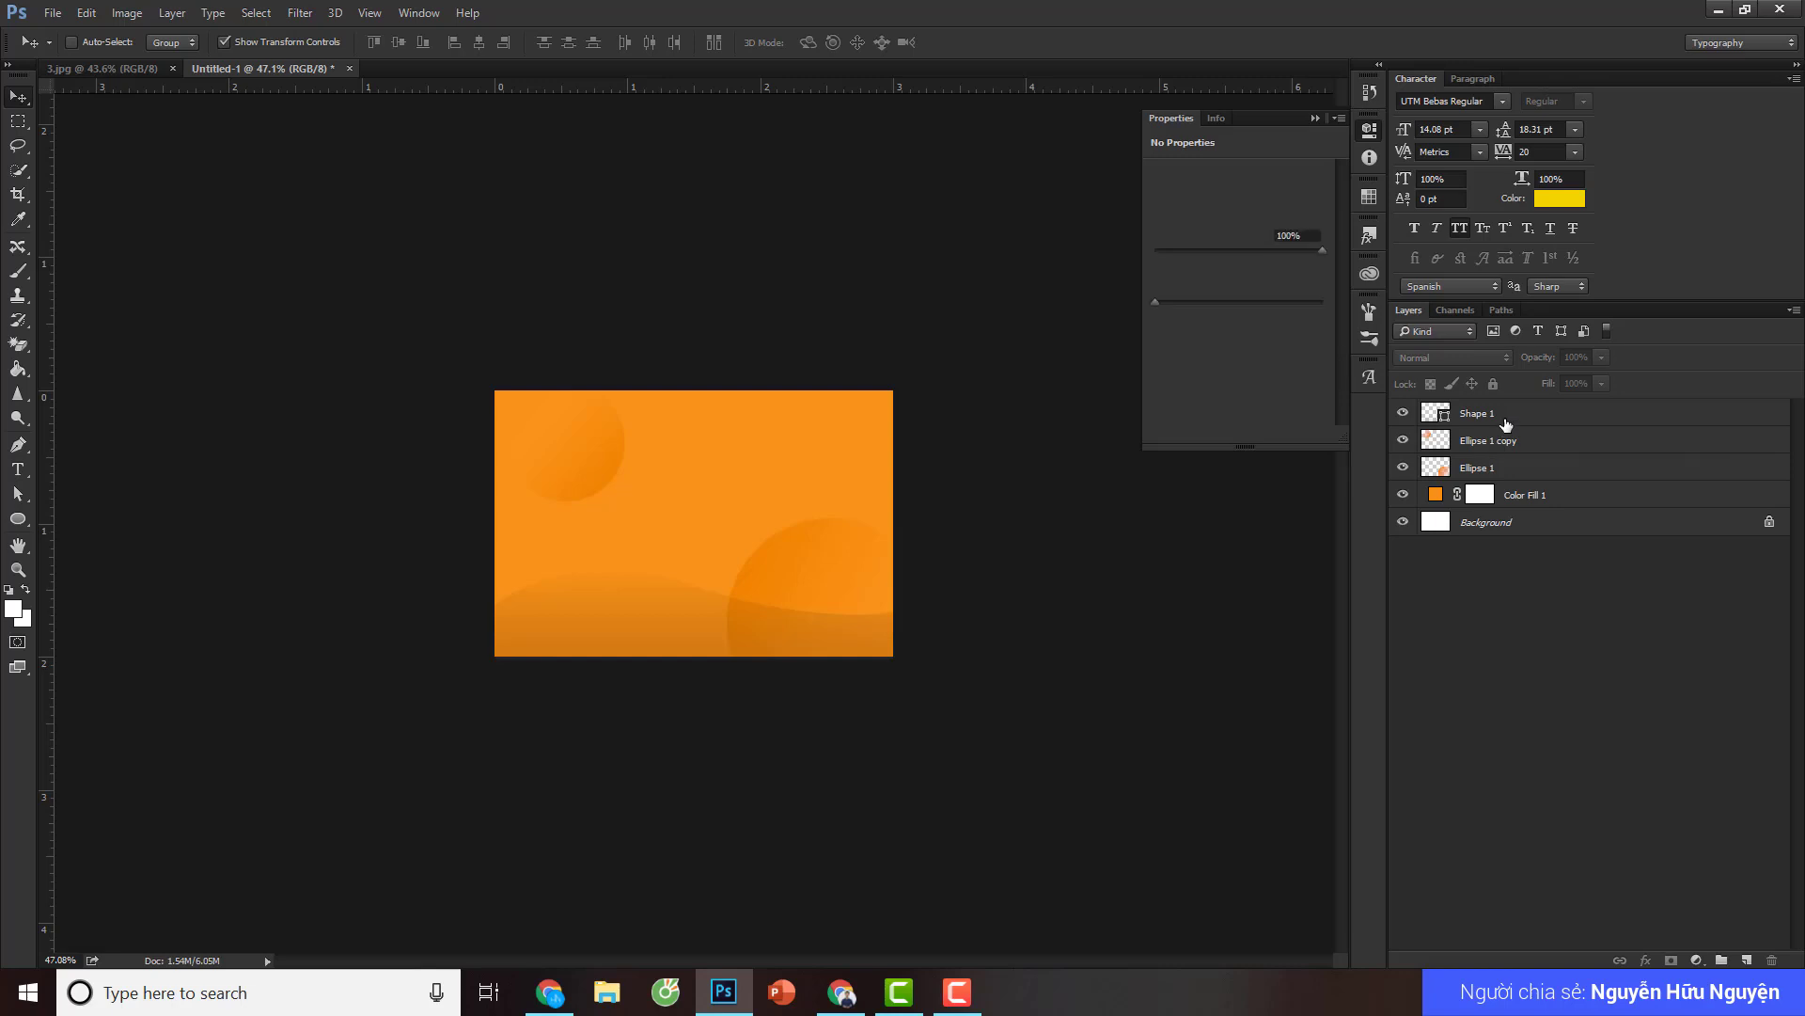
shift+click(1514, 475)
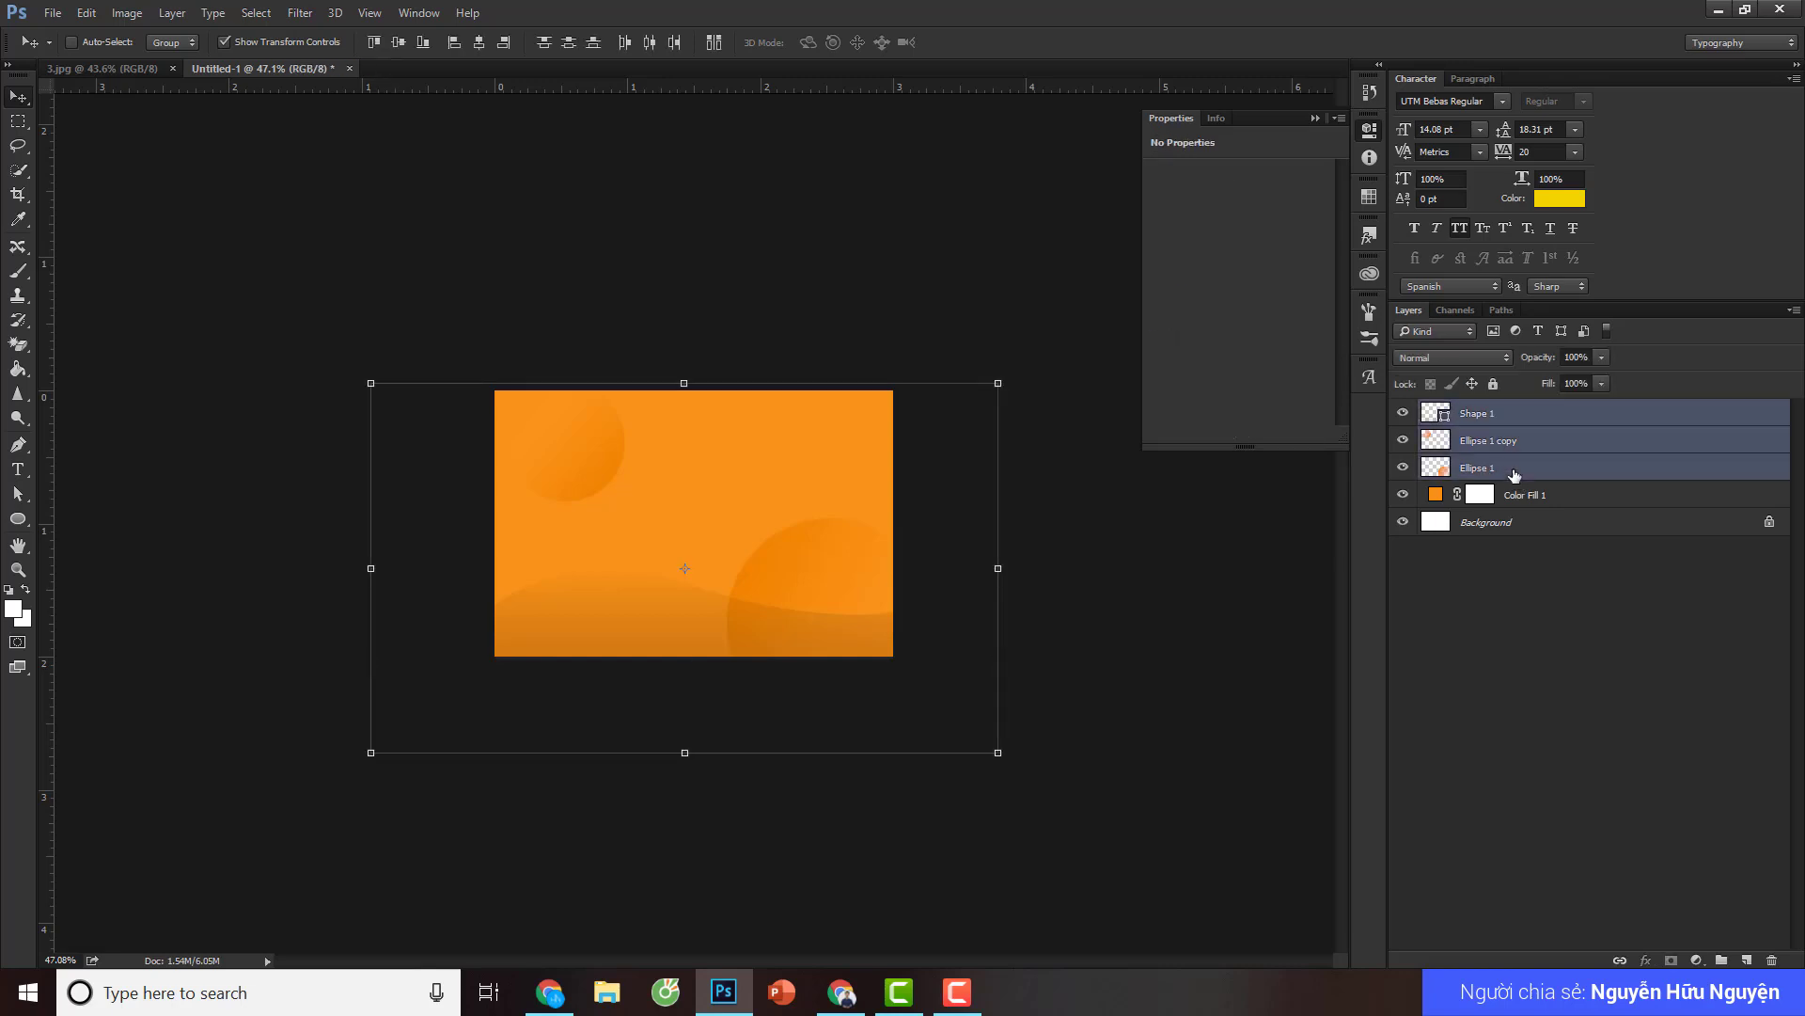
key(Delete)
key(ctrl+0)
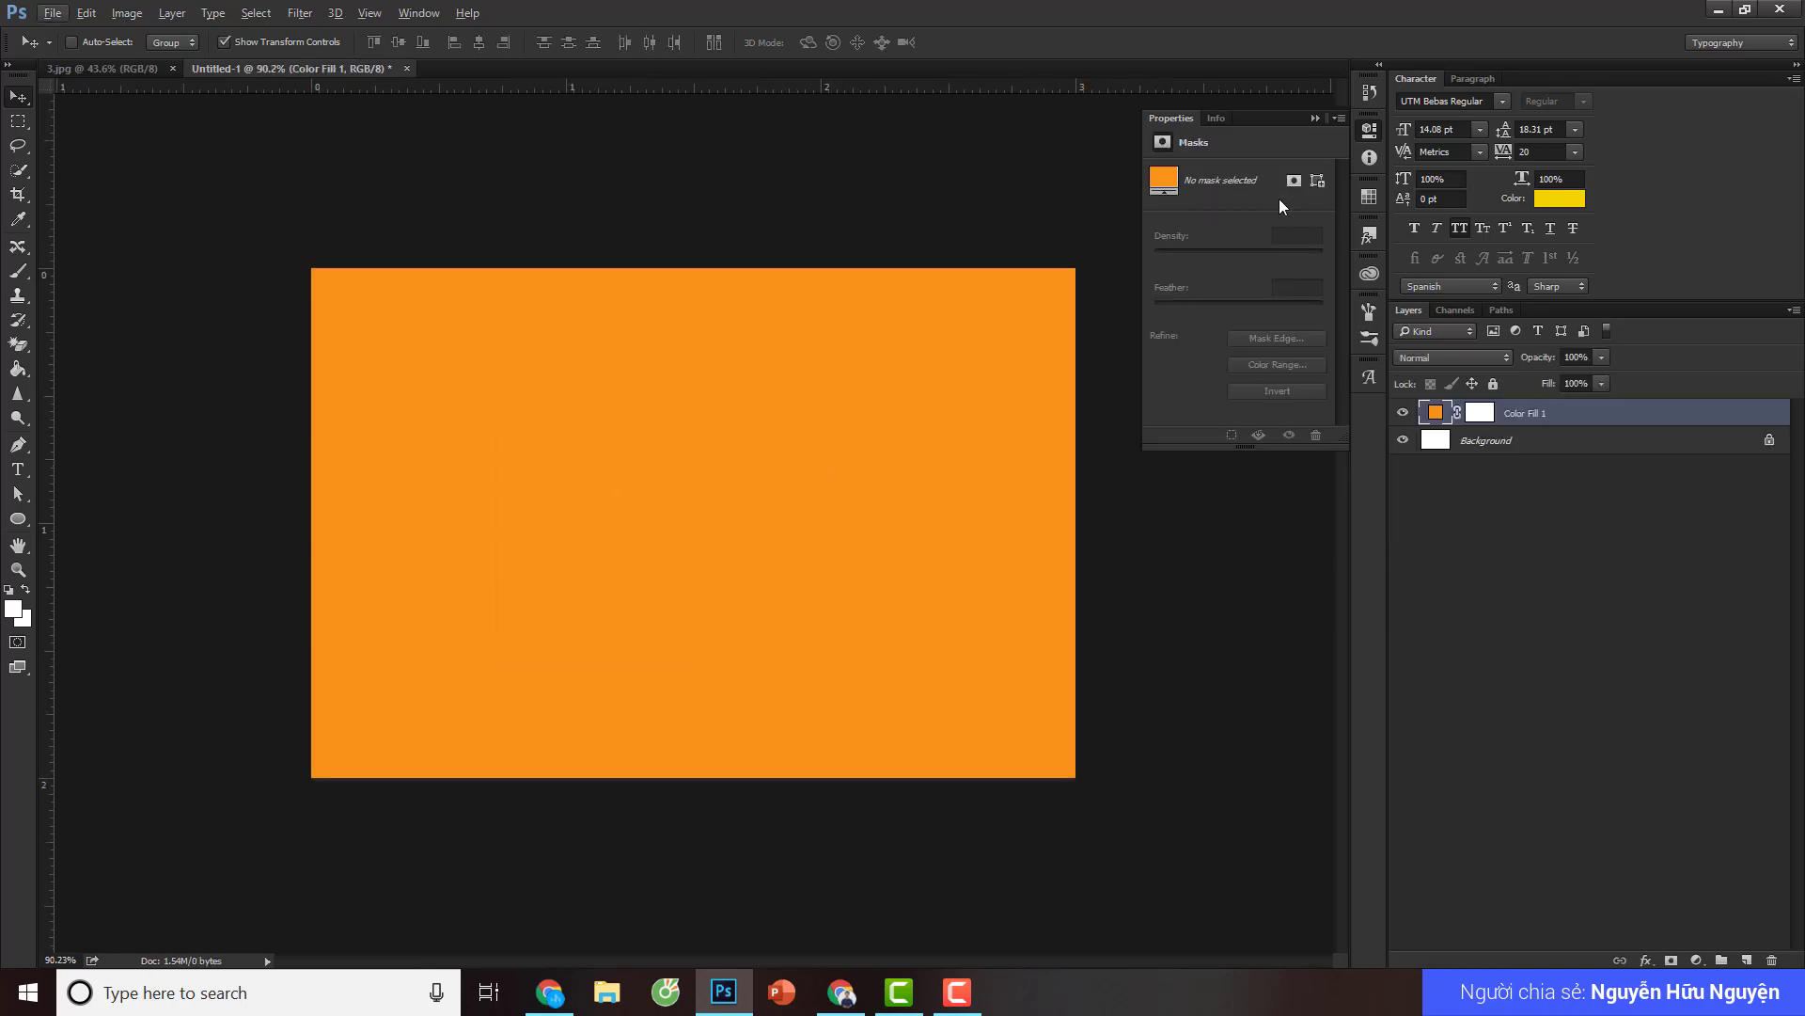
- Close the Properties panel and fit the canvas view to the window
click(1315, 117)
key(ctrl+0)
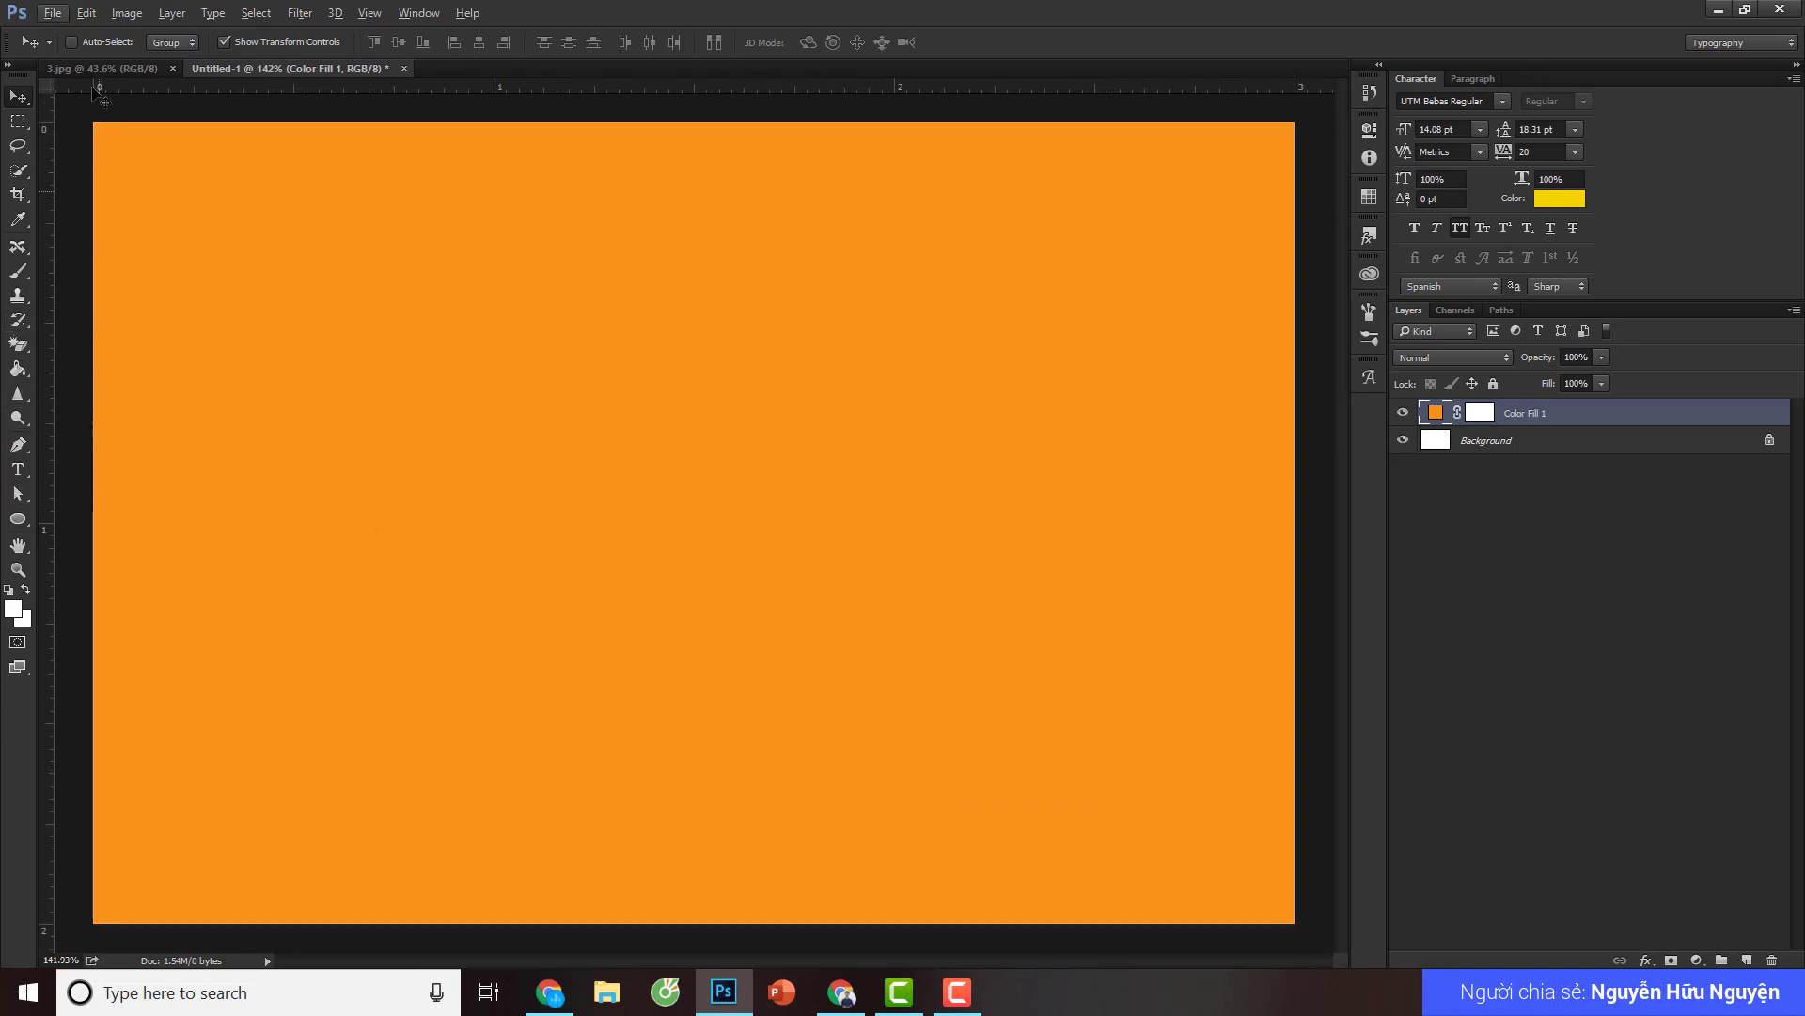
click(18, 367)
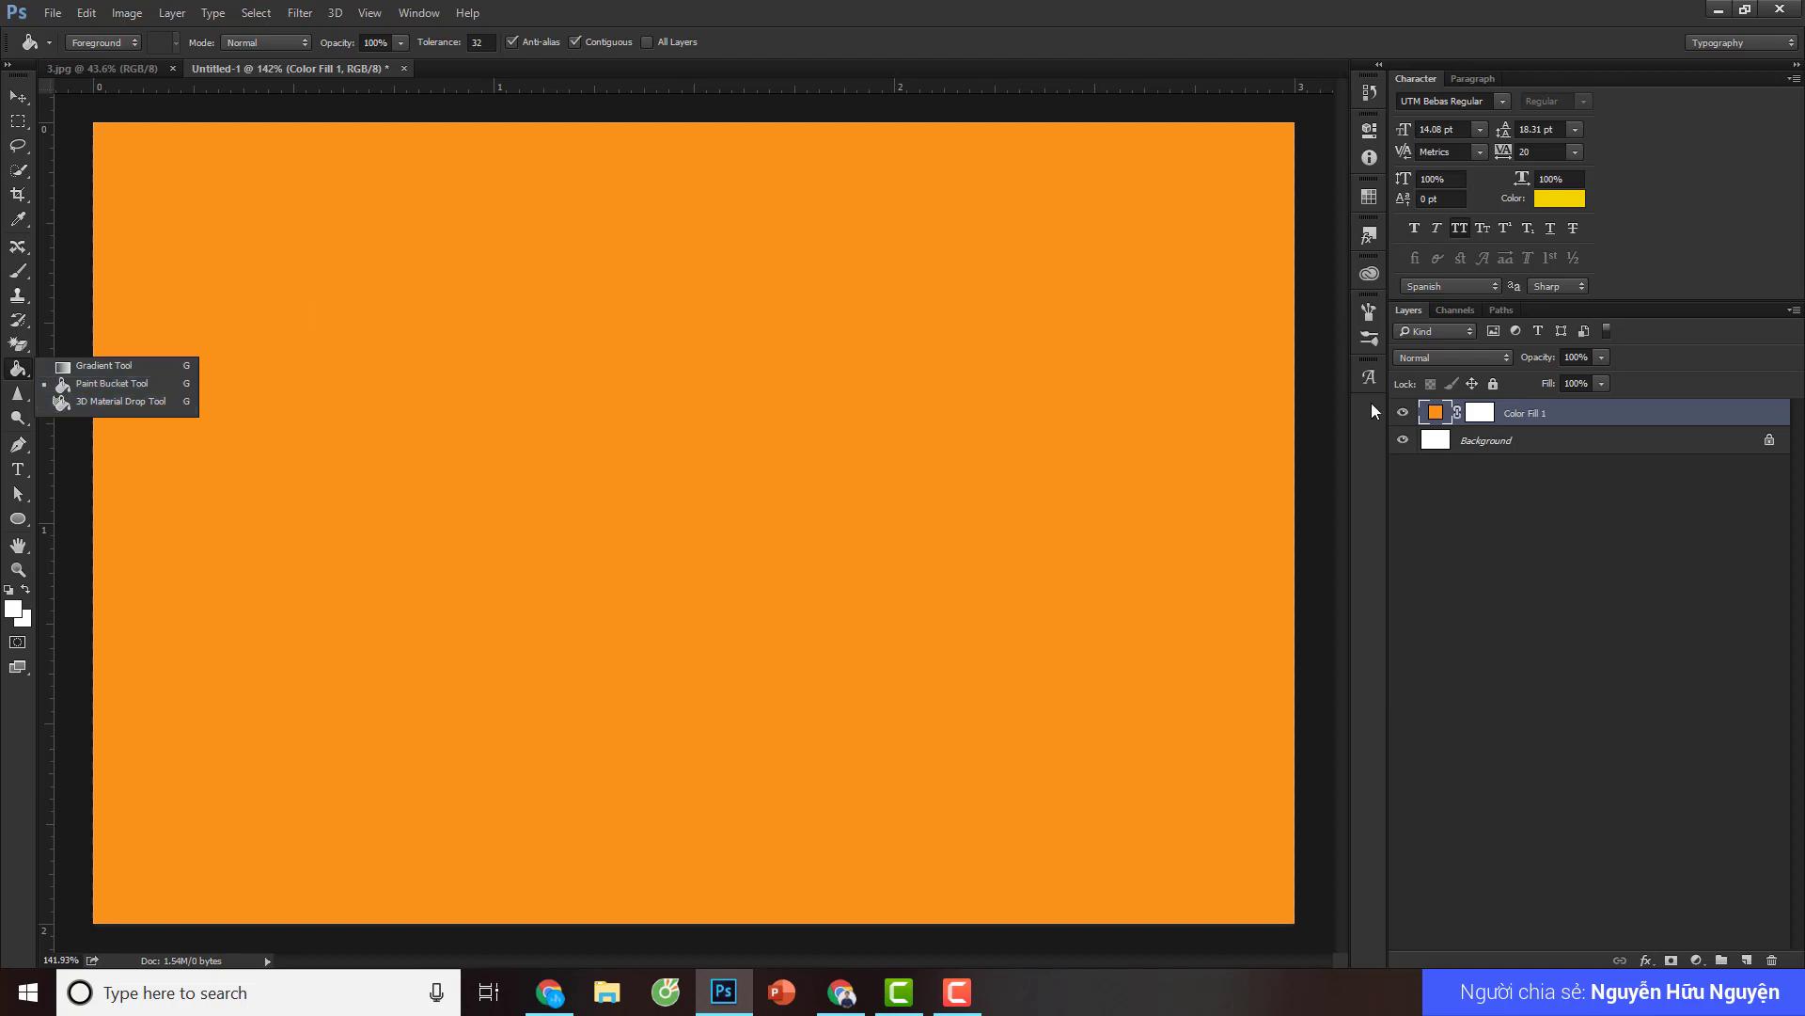
click(1597, 415)
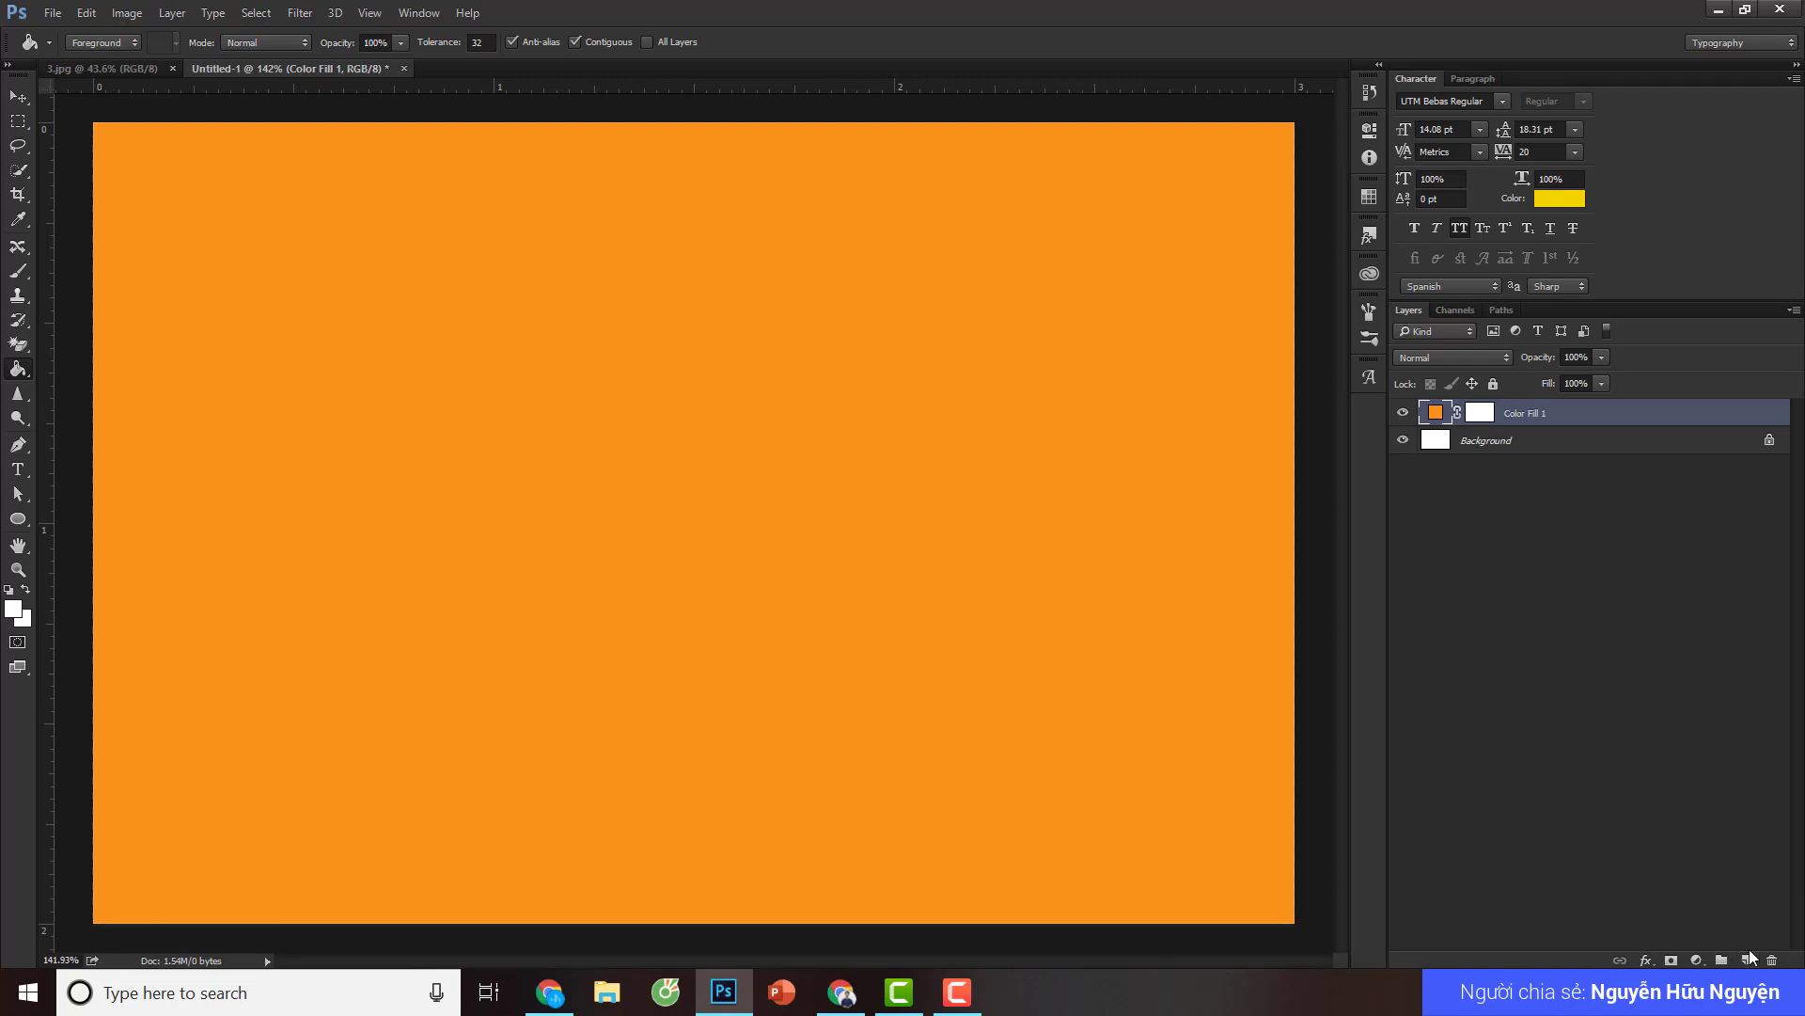
- Add a new empty Layer 1 above the orange fill
alt+click(1749, 959)
key(Return)
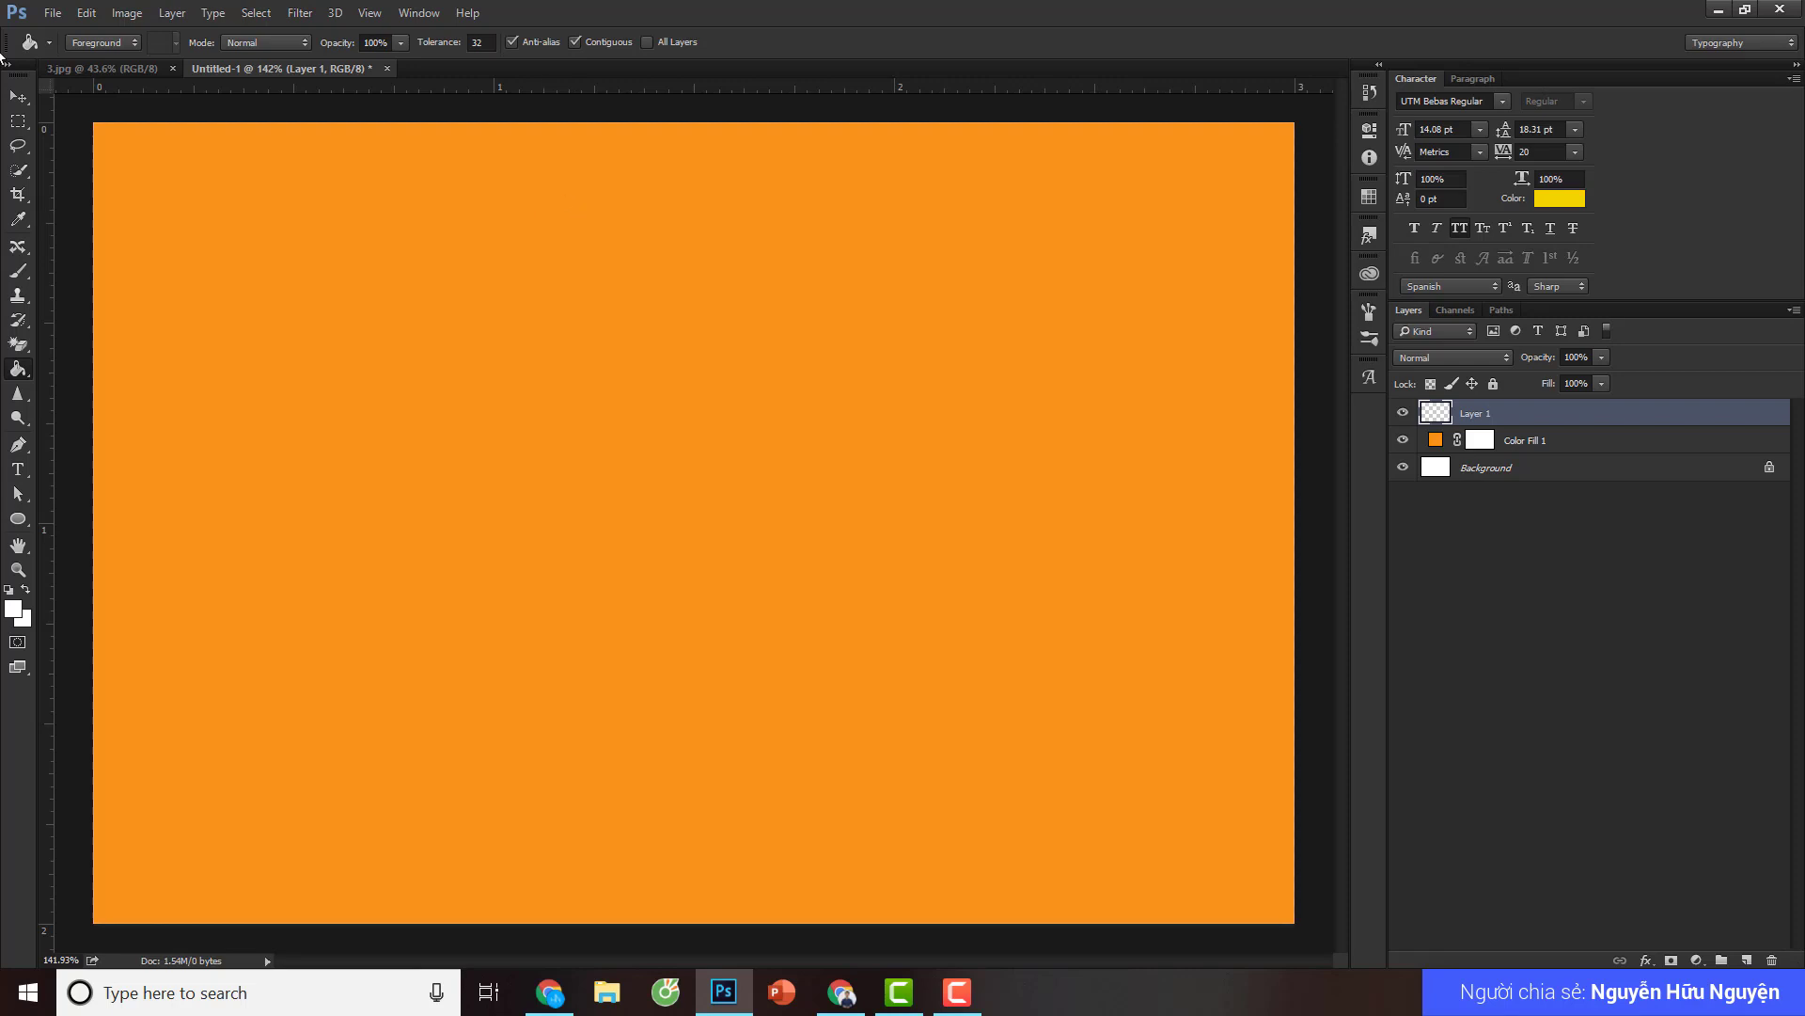
alt+scroll(193, 295, down, 2)
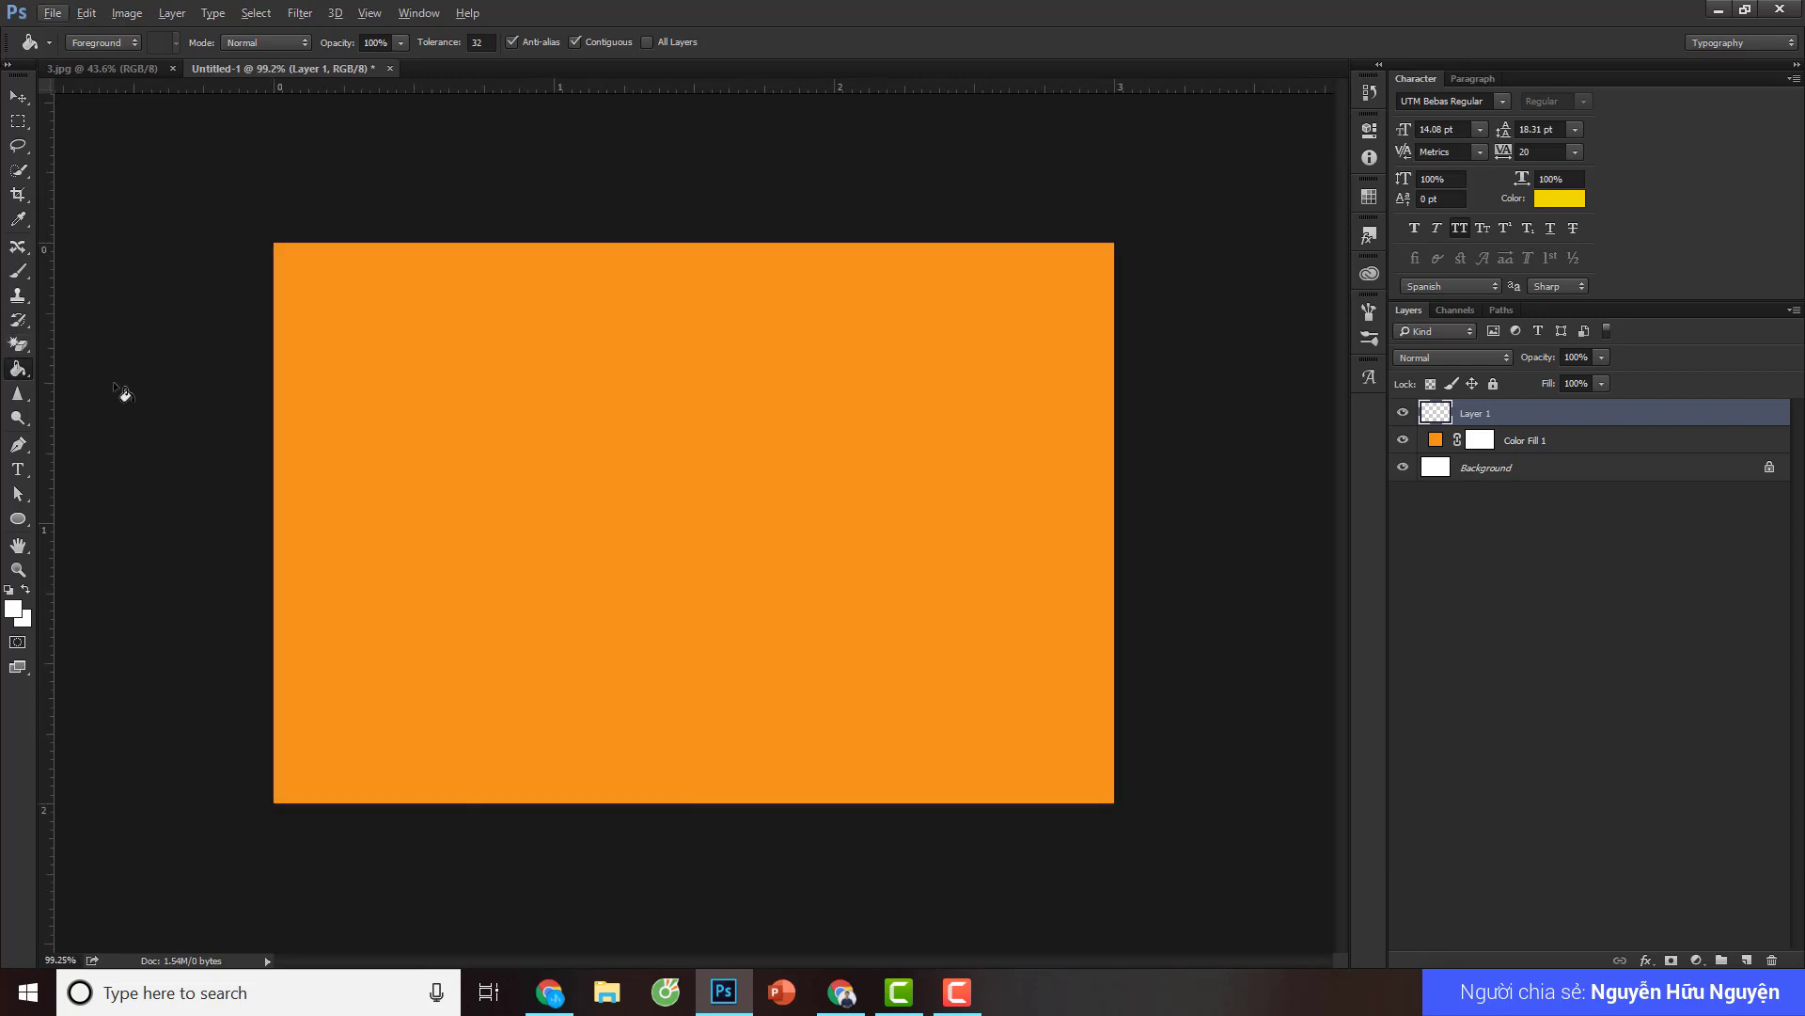
alt+scroll(578, 522, up, 2)
alt+scroll(503, 489, down, 1)
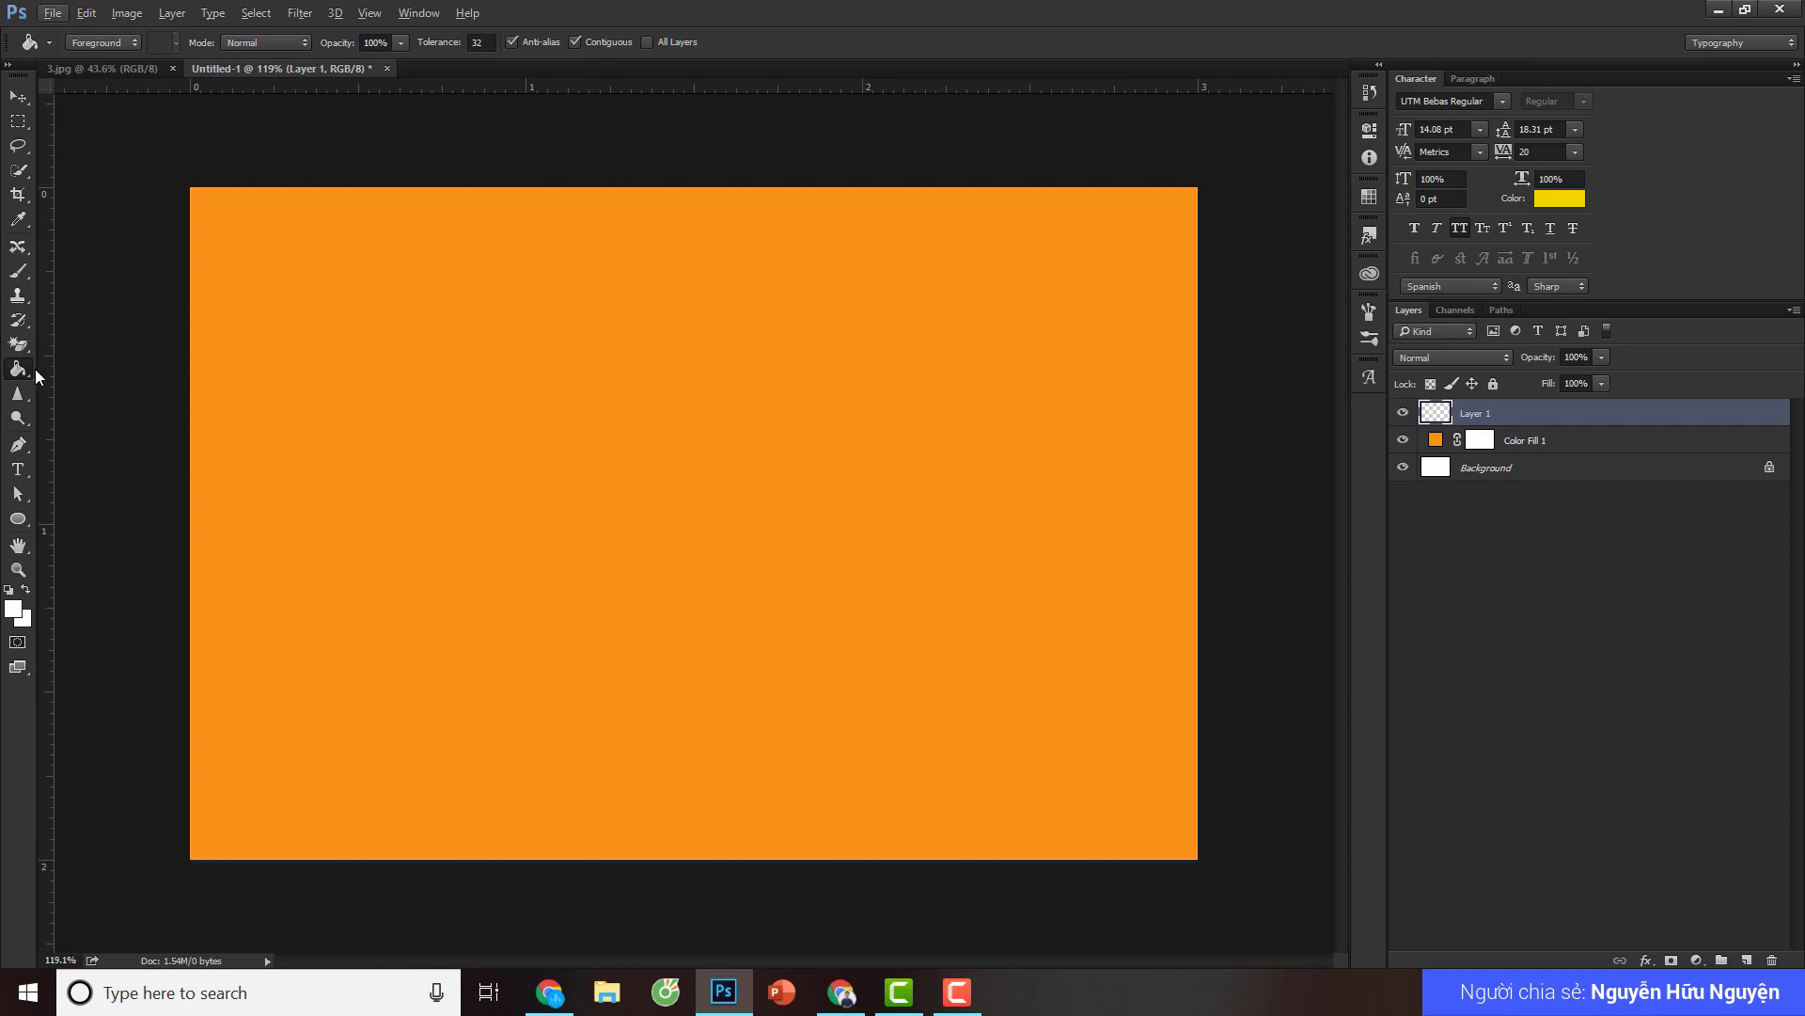
- Set the foreground painting colour to pure white
click(13, 608)
click(1273, 167)
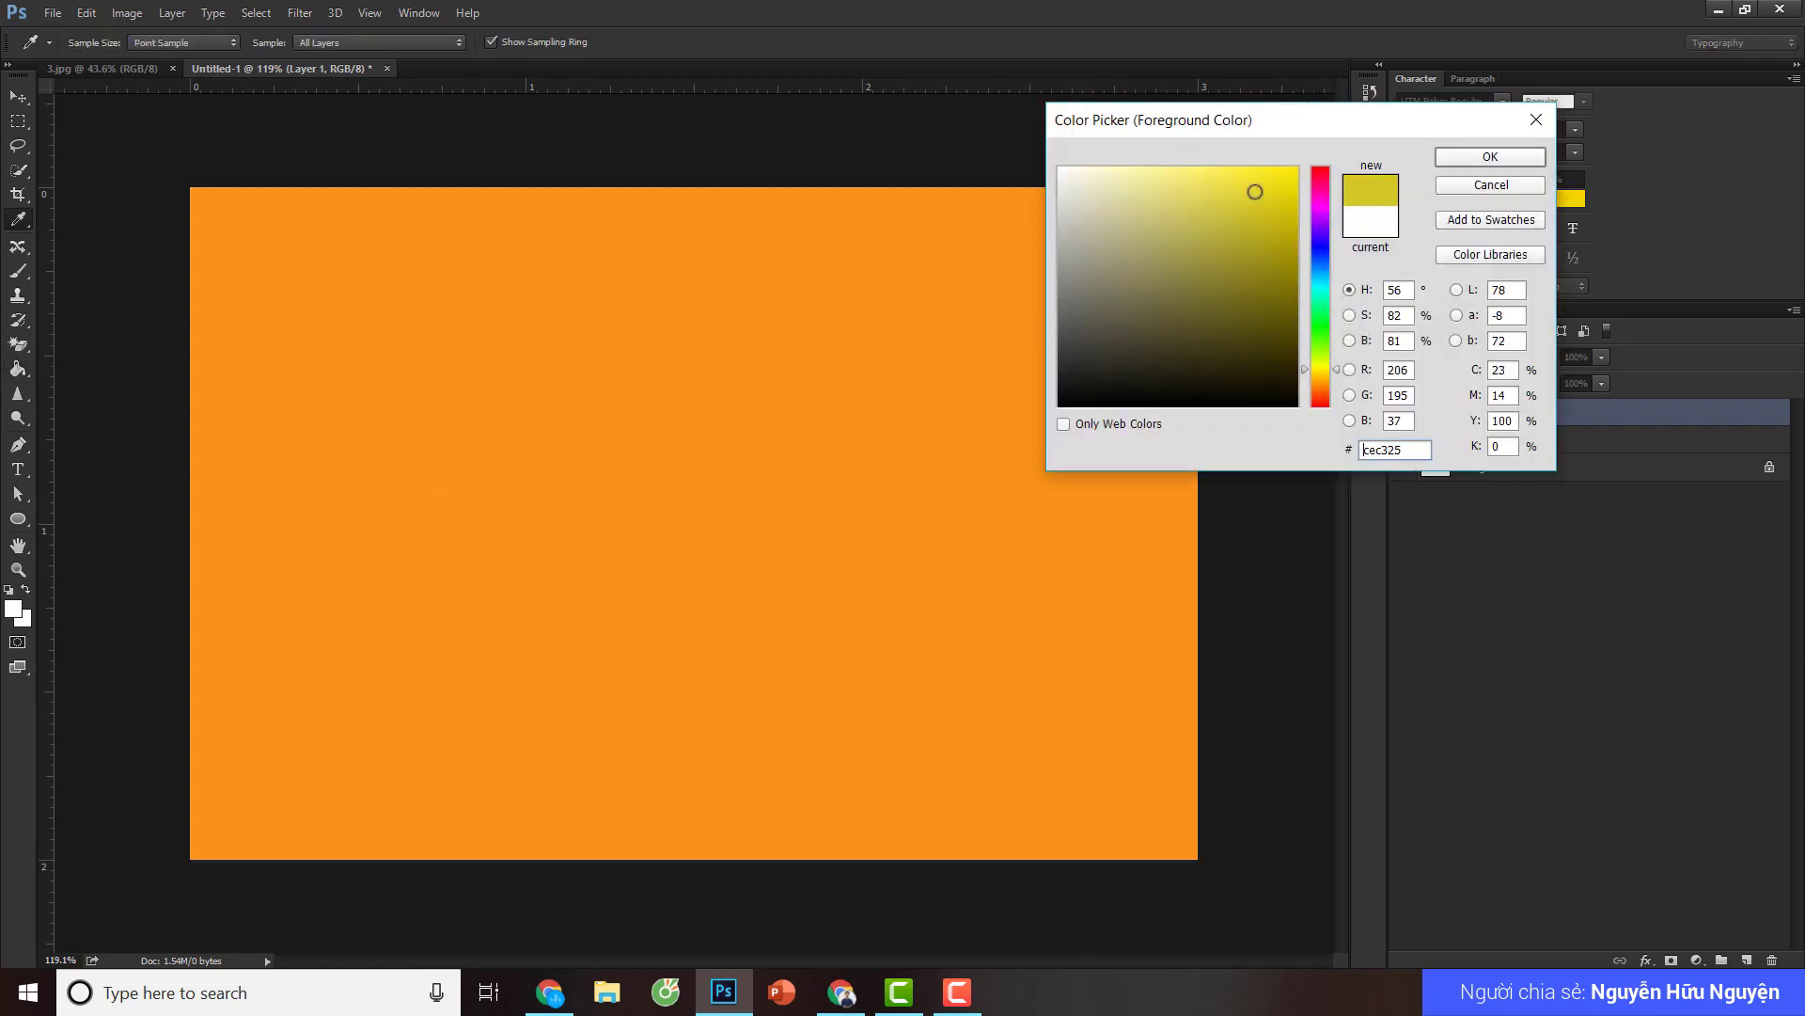
drag(1174, 224, 1049, 132)
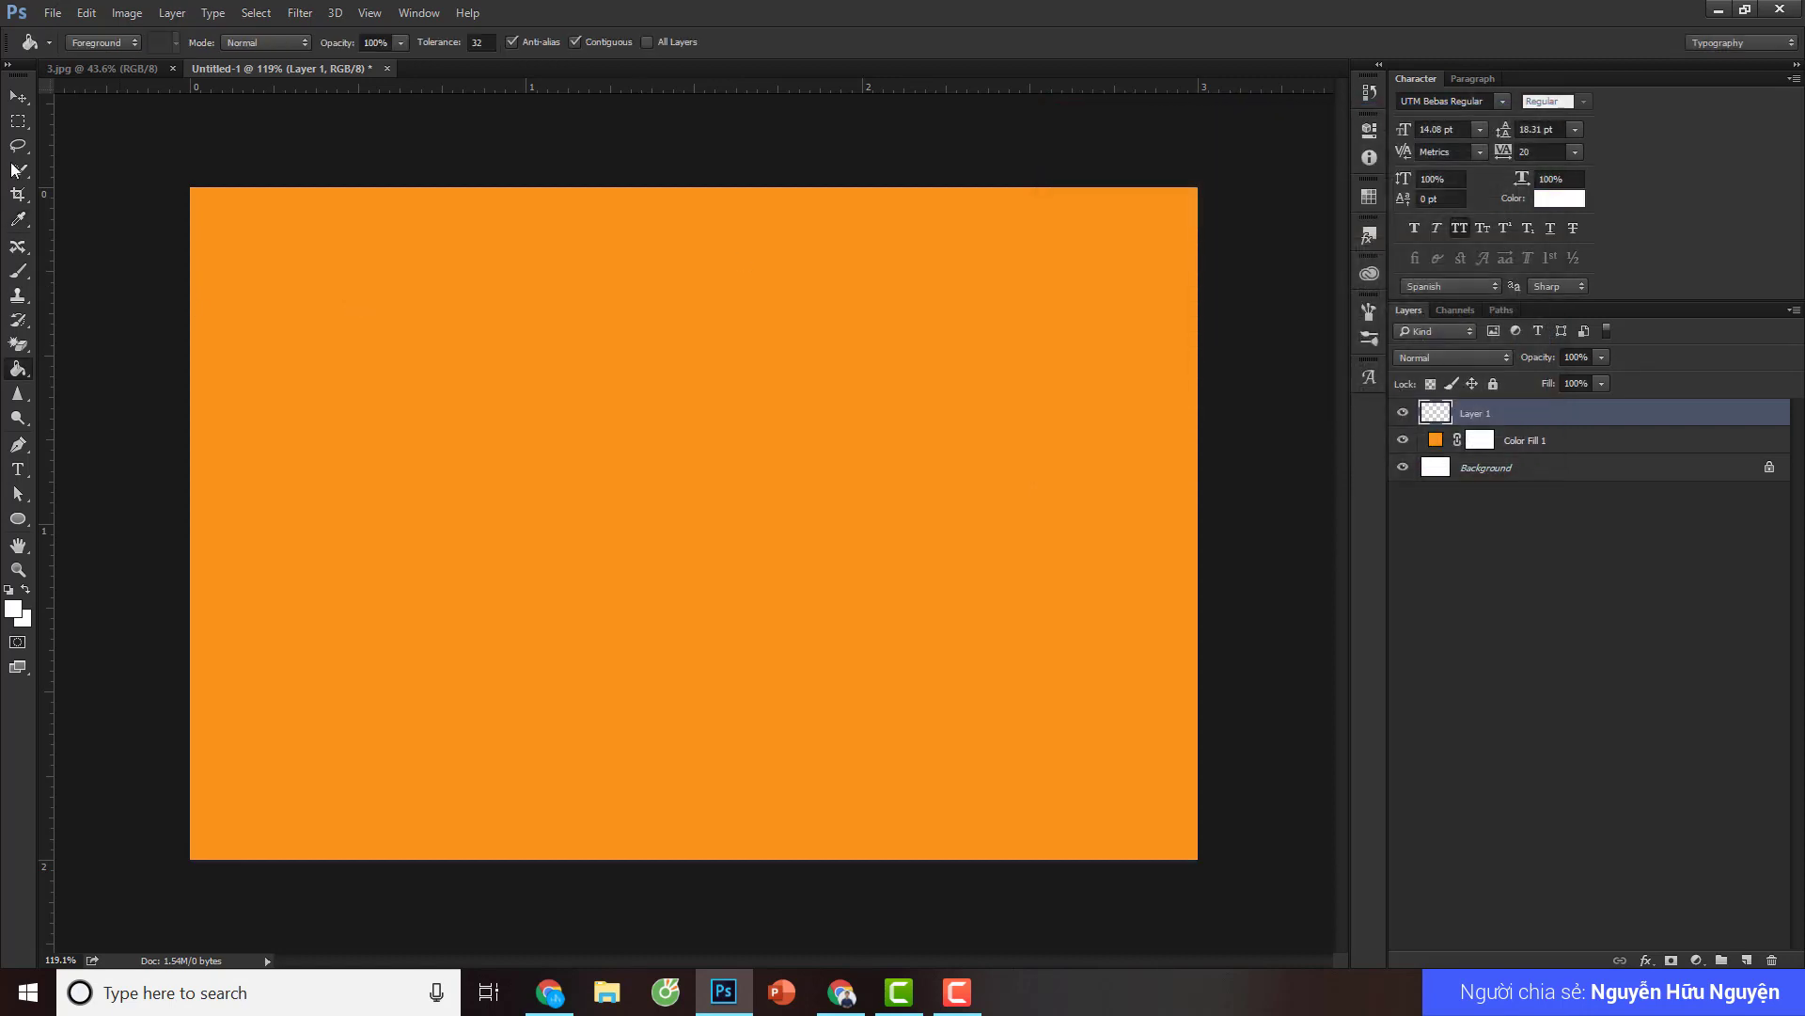
- Fill a test elliptical selection with white, nudge the circle, then delete that layer
click(18, 122)
click(85, 137)
drag(553, 383, 854, 685)
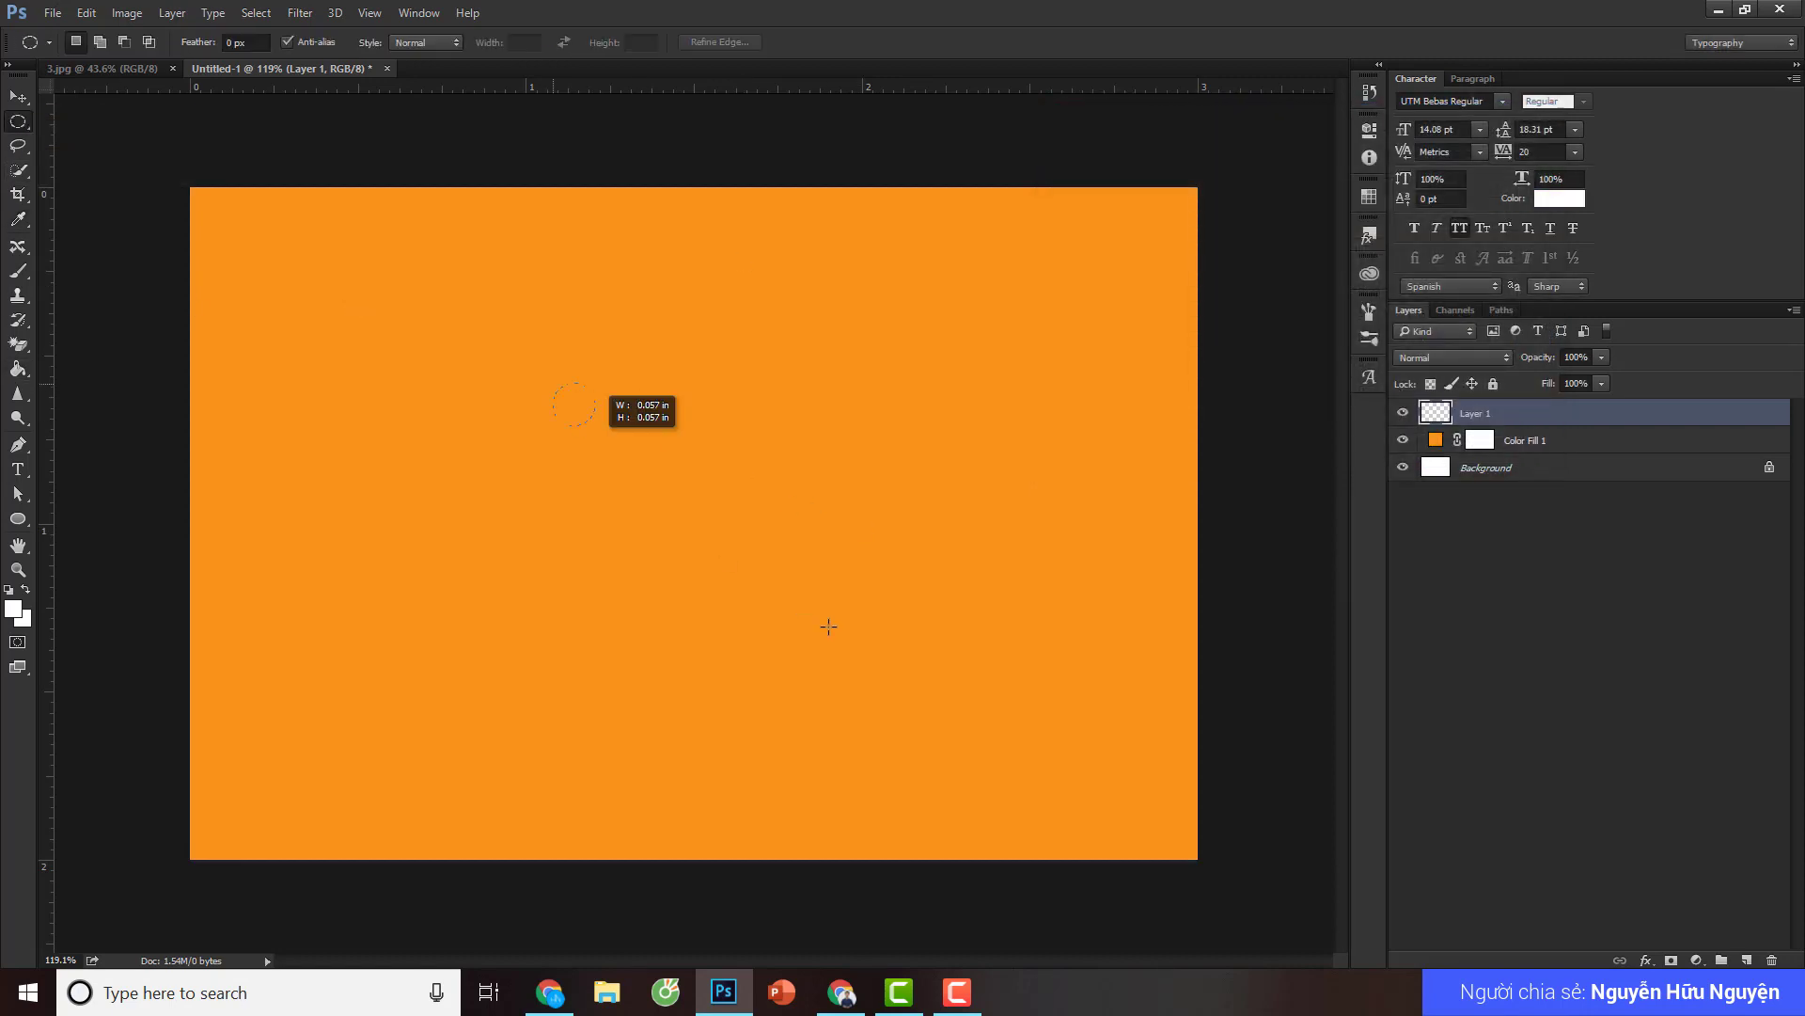
click(17, 369)
click(693, 544)
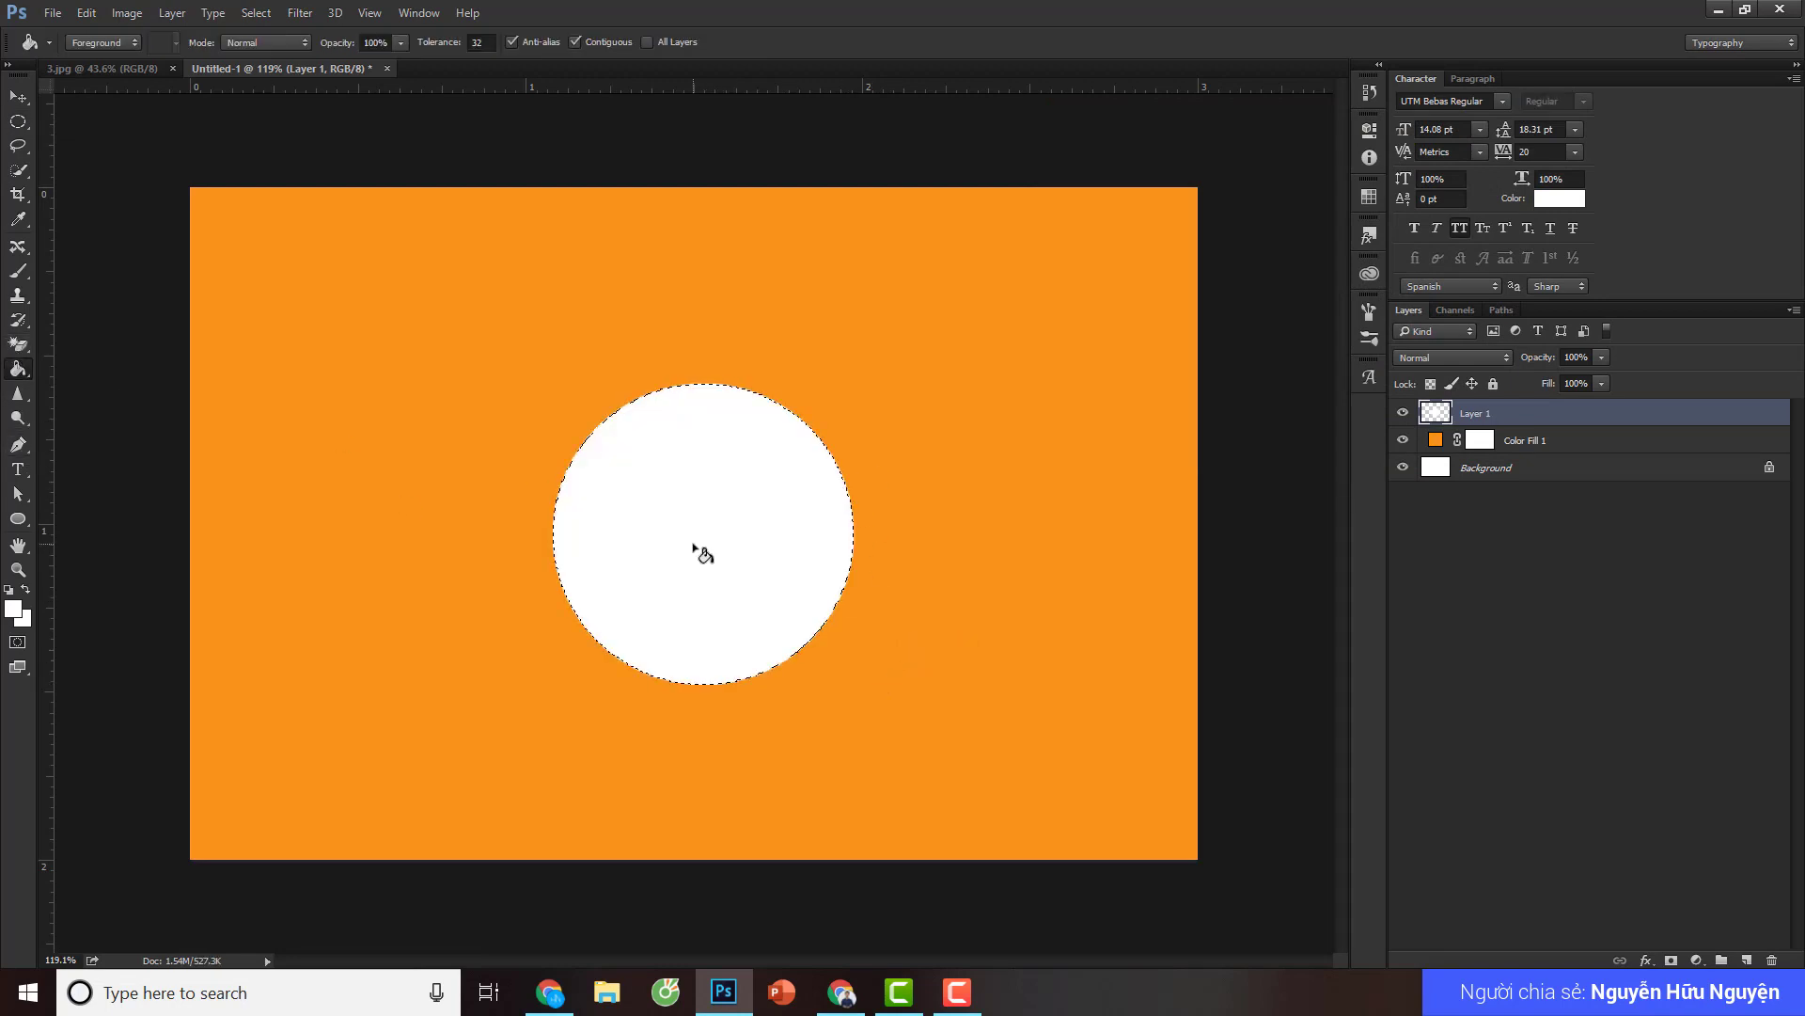
key(ctrl+d)
click(18, 95)
mouse_move(779, 553)
mouse_down()
mouse_move(738, 581)
mouse_move(789, 536)
mouse_move(701, 530)
mouse_move(822, 519)
mouse_move(833, 540)
mouse_up()
key(Delete)
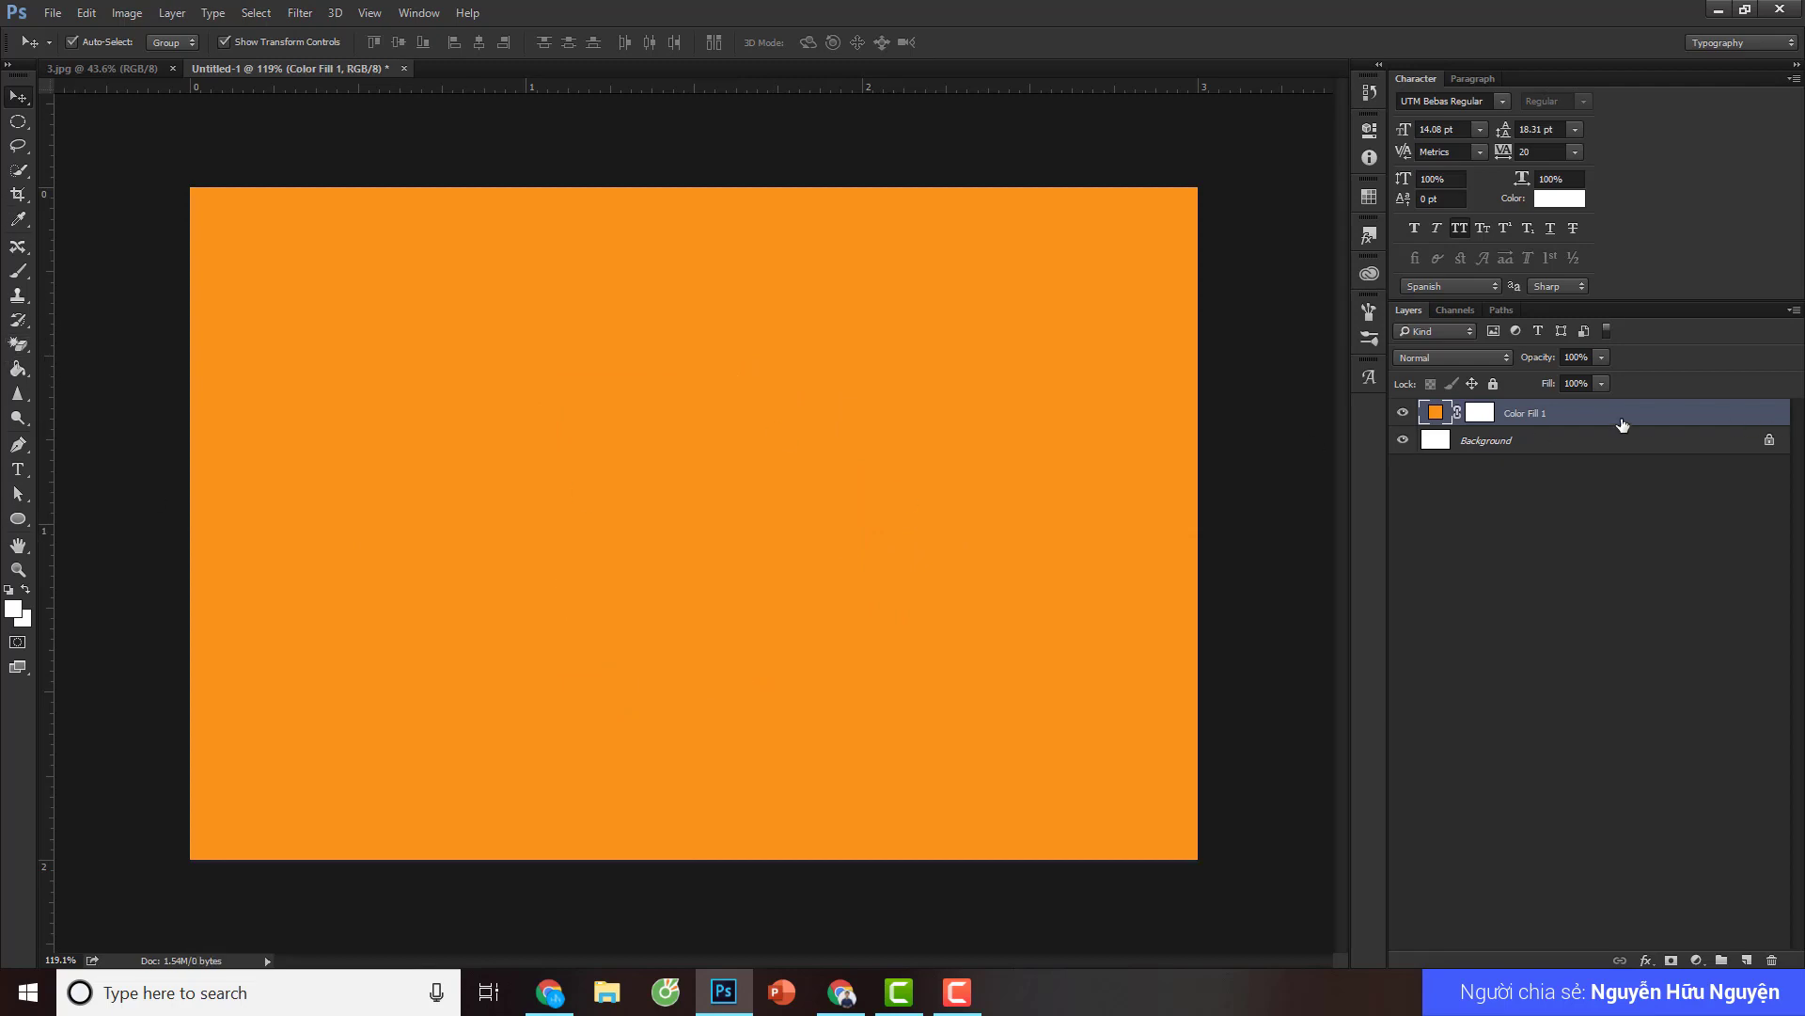
- Add a new layer, fill it entirely with white, then delete it again
key(ctrl+shift+n)
key(Return)
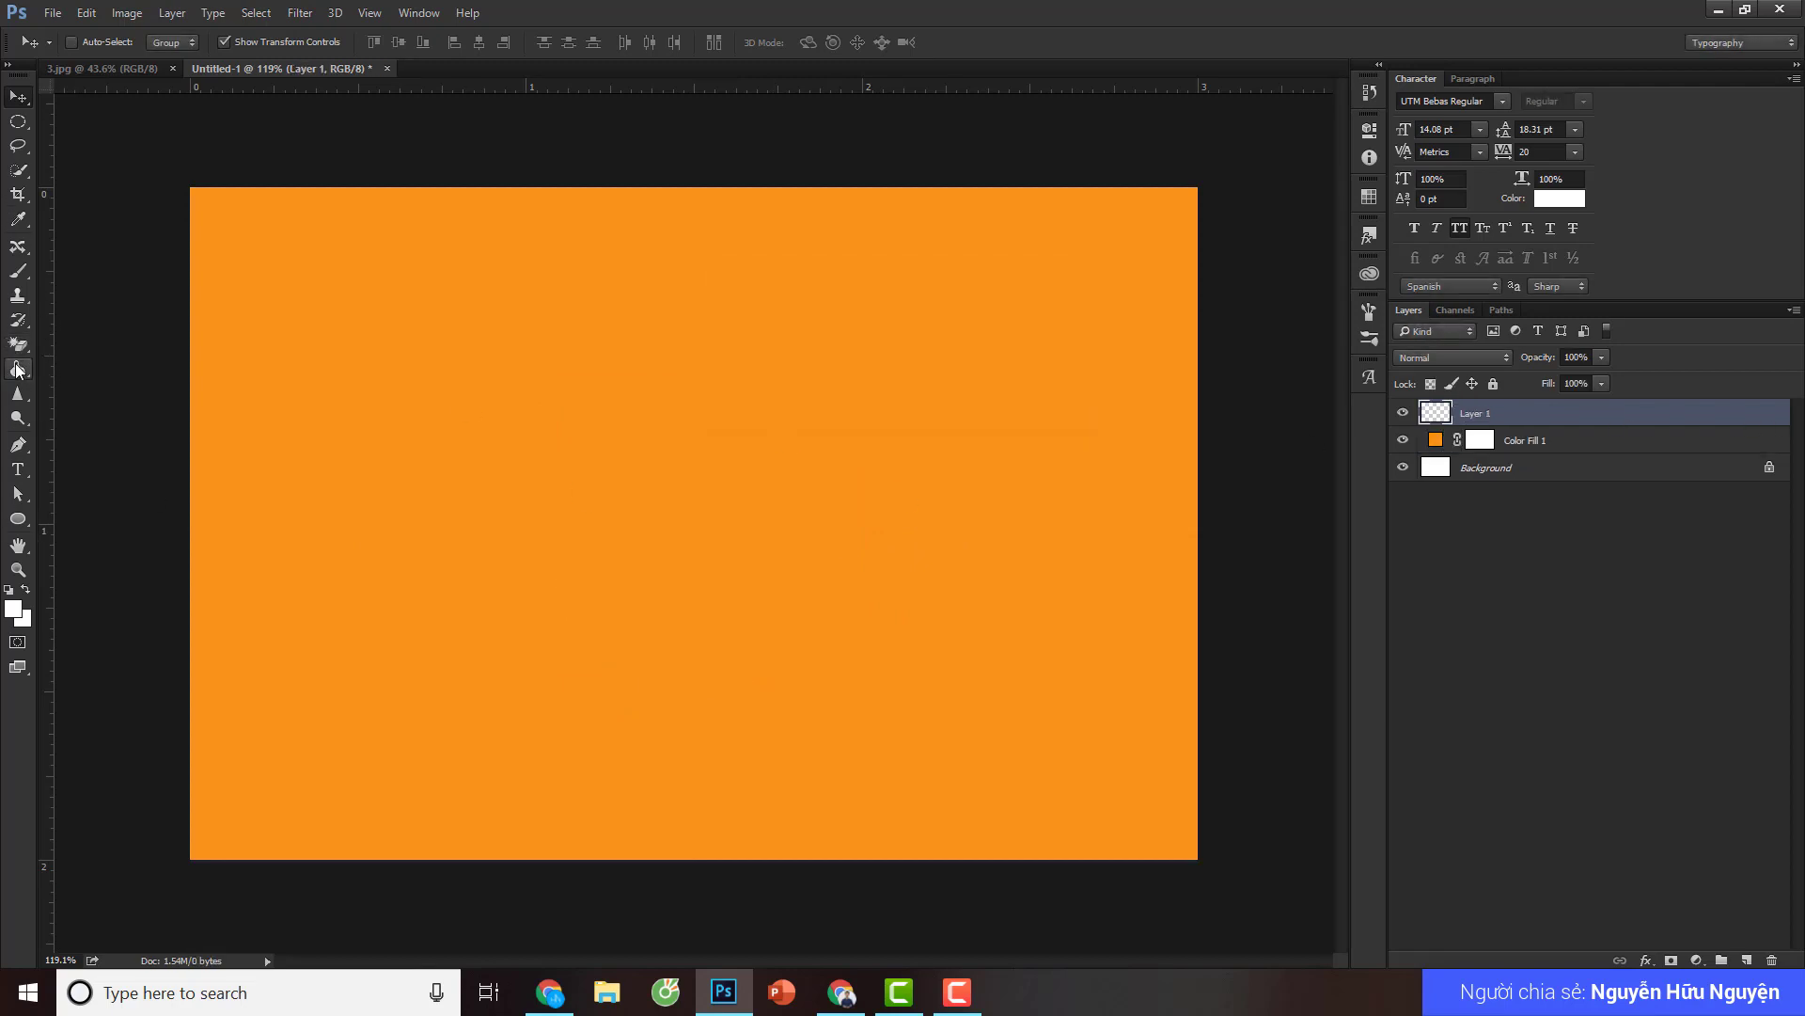
click(17, 369)
click(1118, 520)
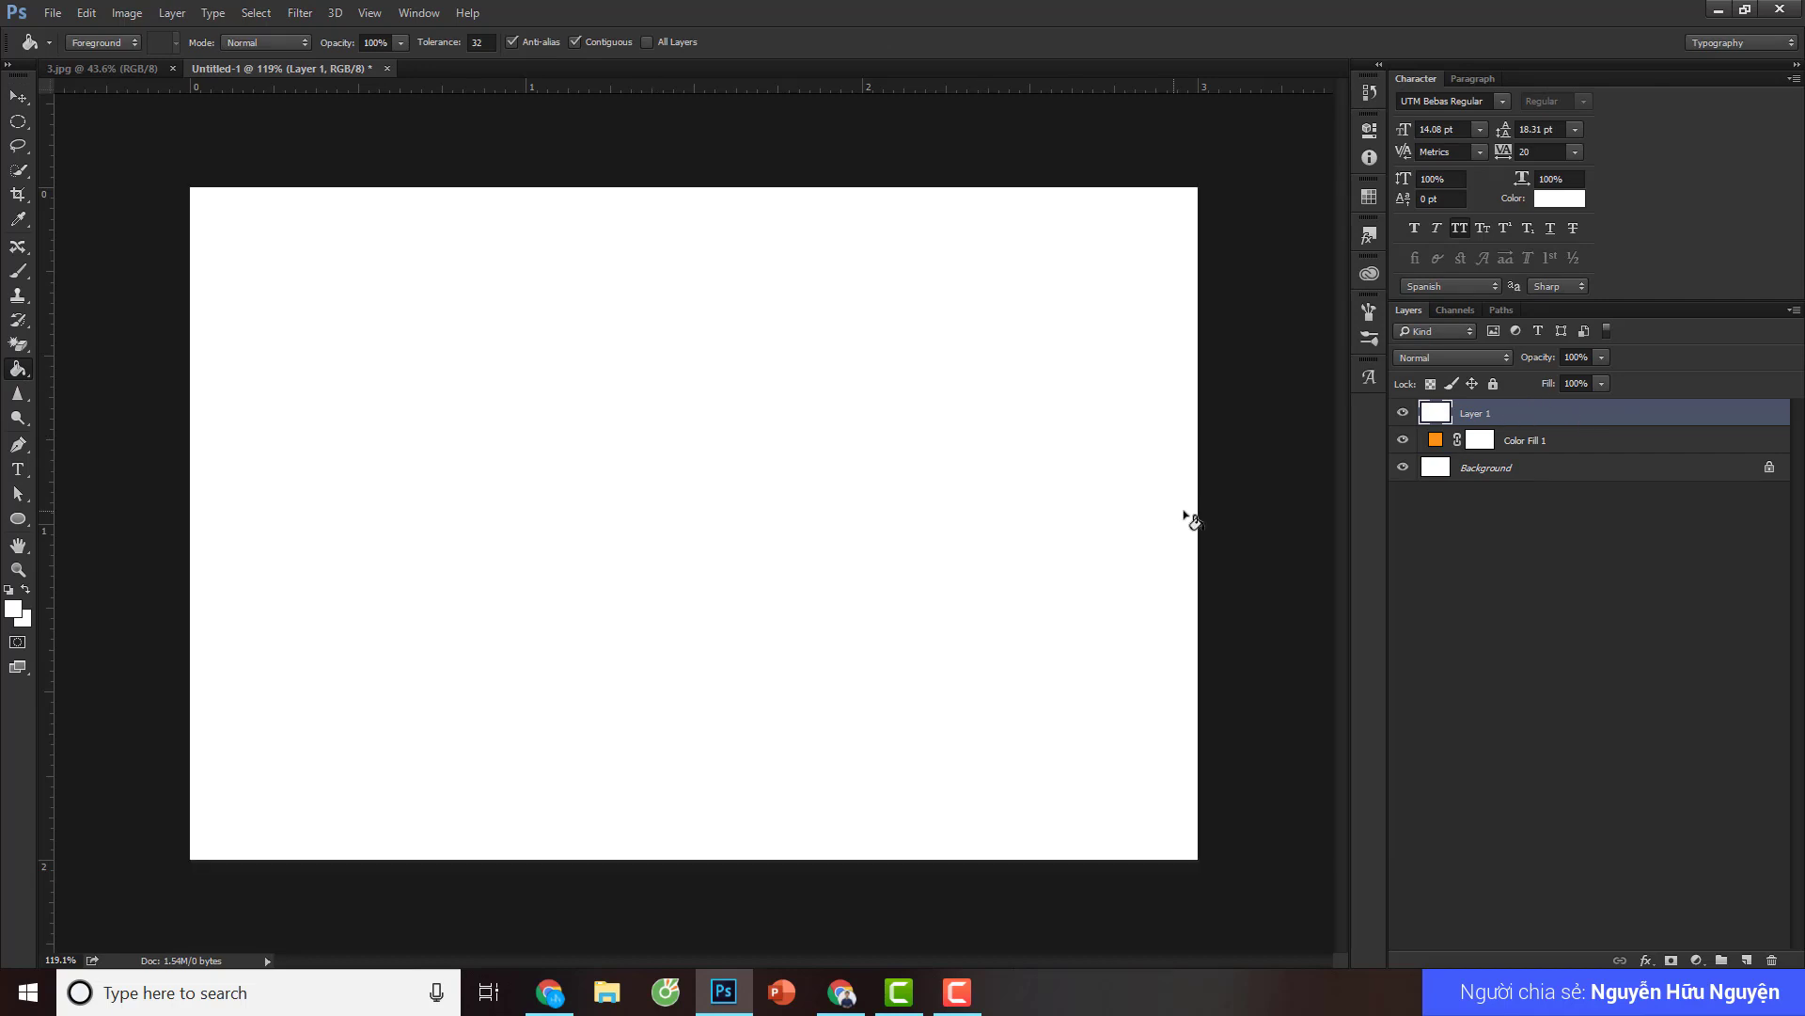
click(21, 96)
key(Delete)
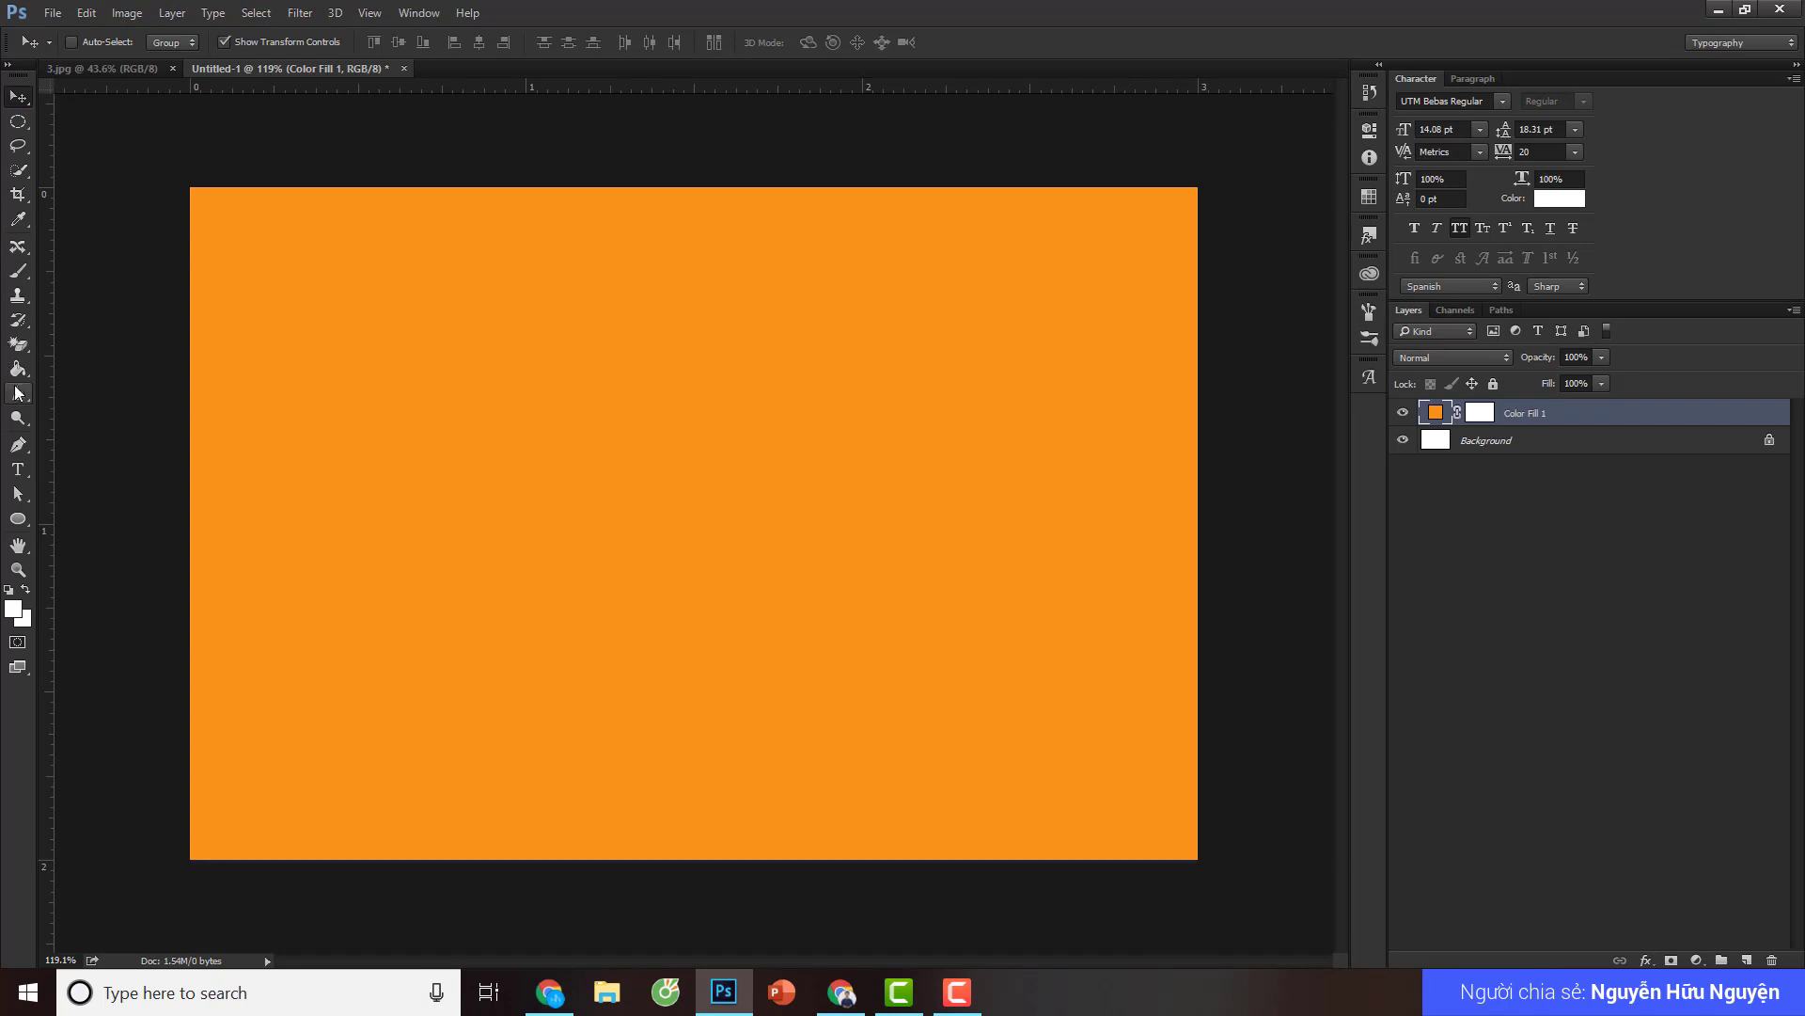
- Select the Gradient tool, try and clear a circular selection, and zoom in
click(17, 369)
click(77, 368)
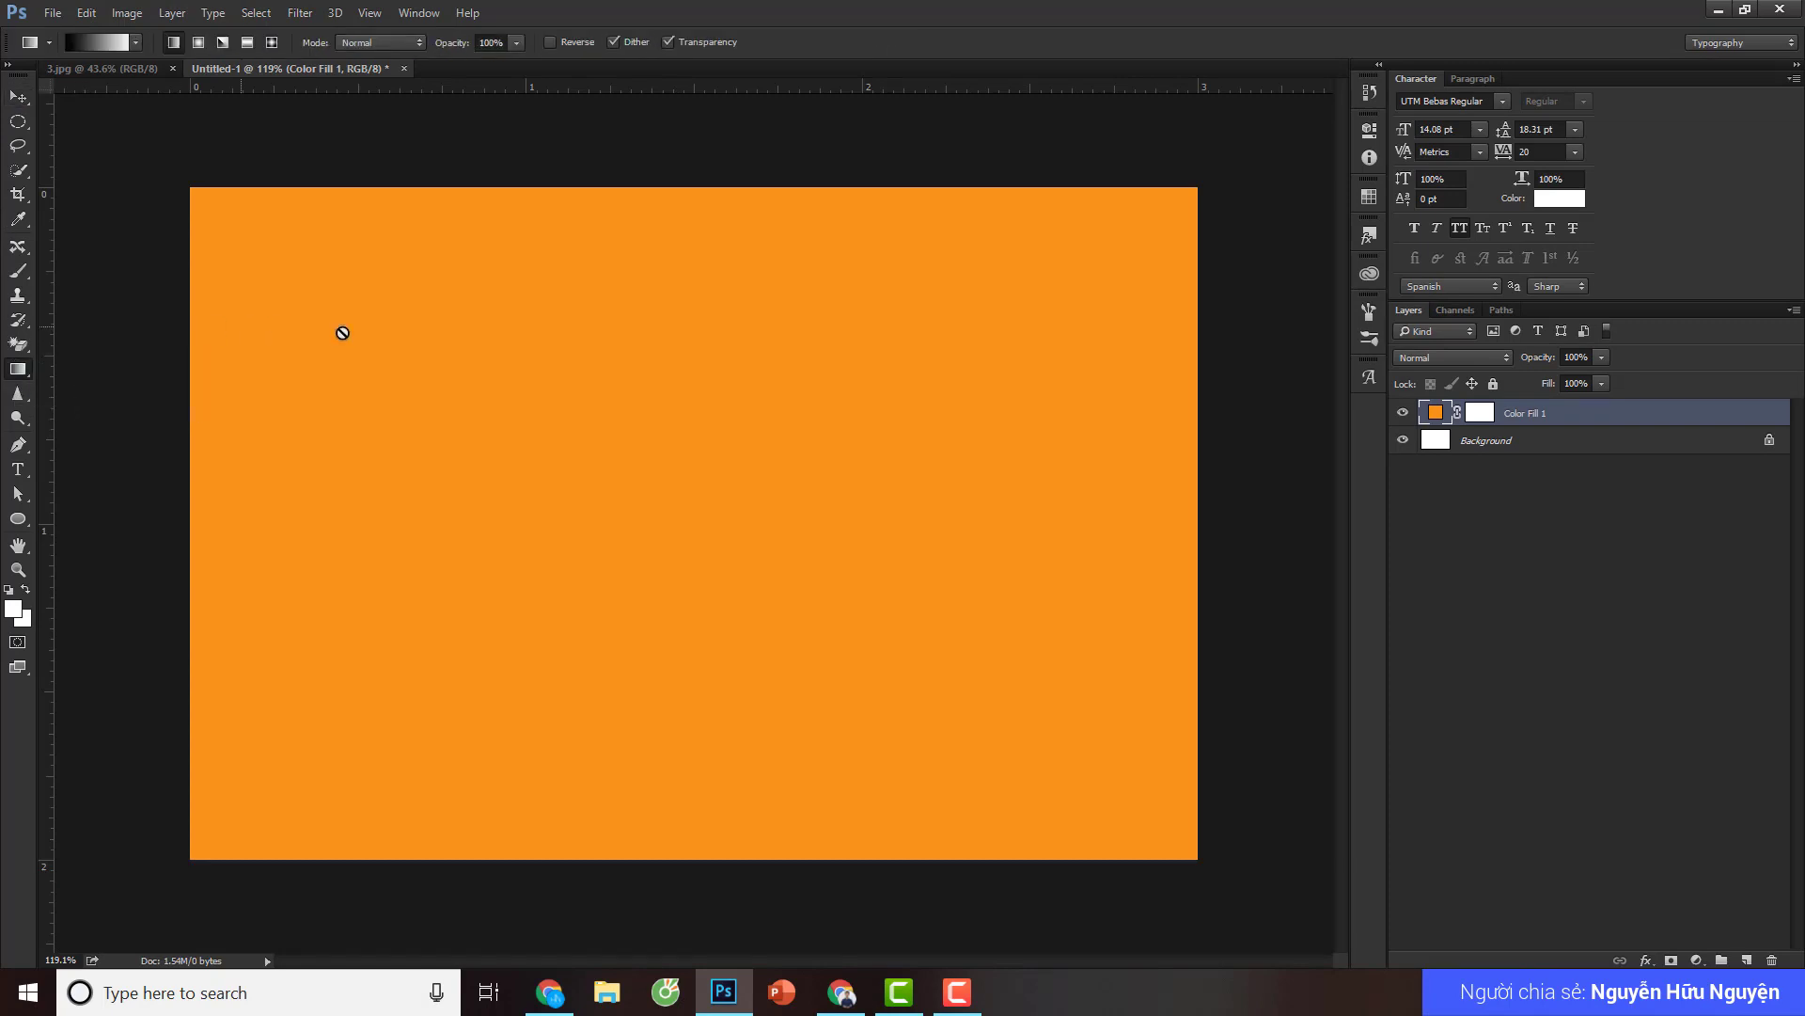
click(18, 123)
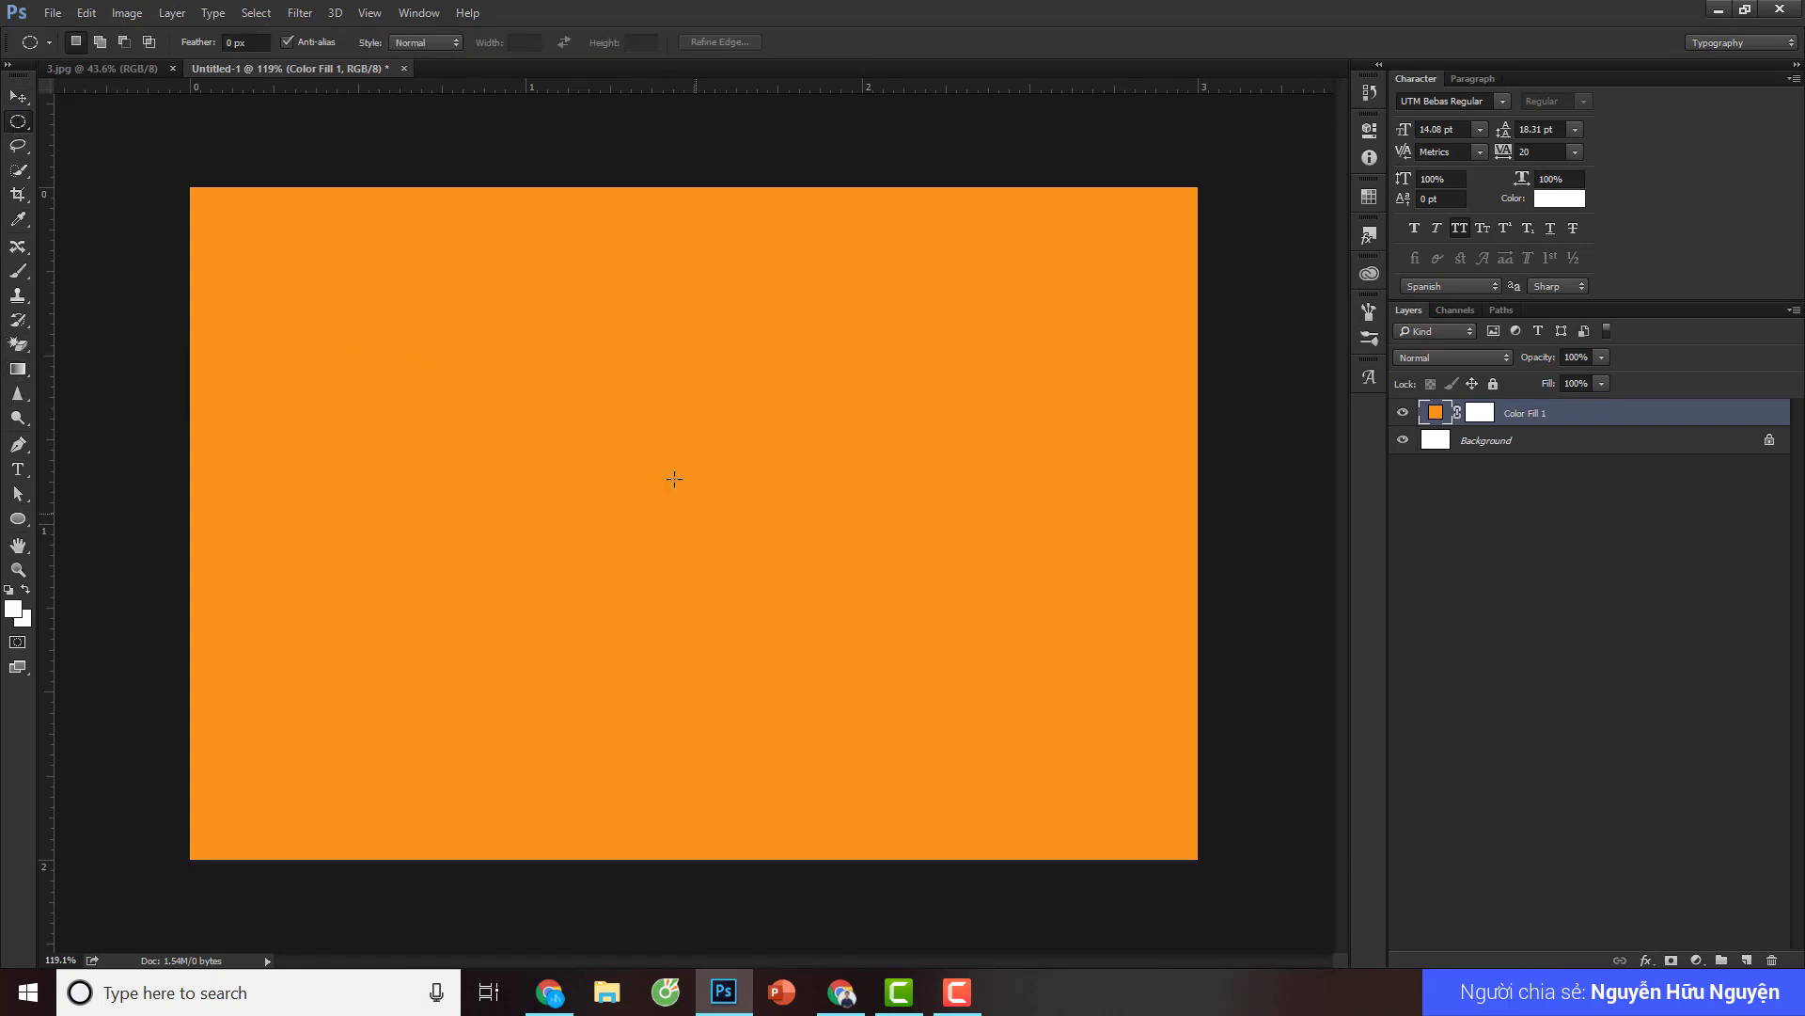
drag(616, 436, 1005, 750)
click(976, 738)
key(ctrl+plus)
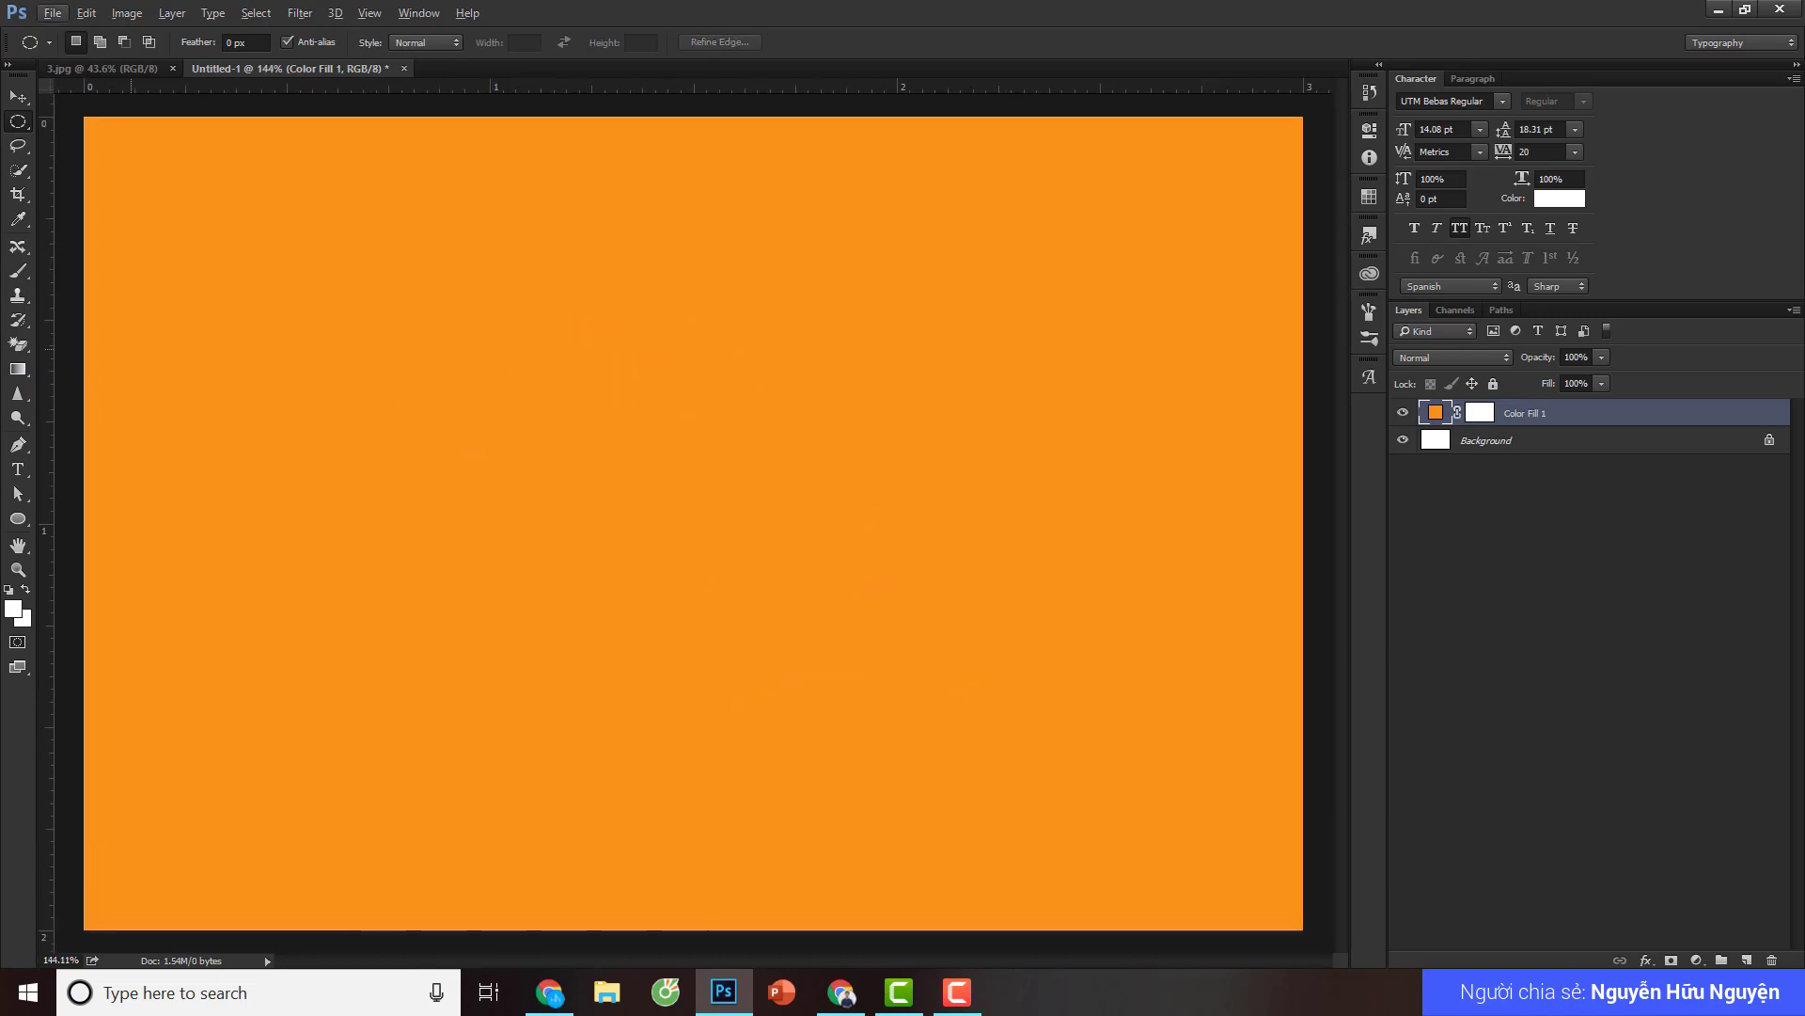
- Set the gradient to the Foreground to Transparent preset in Radial mode
click(19, 369)
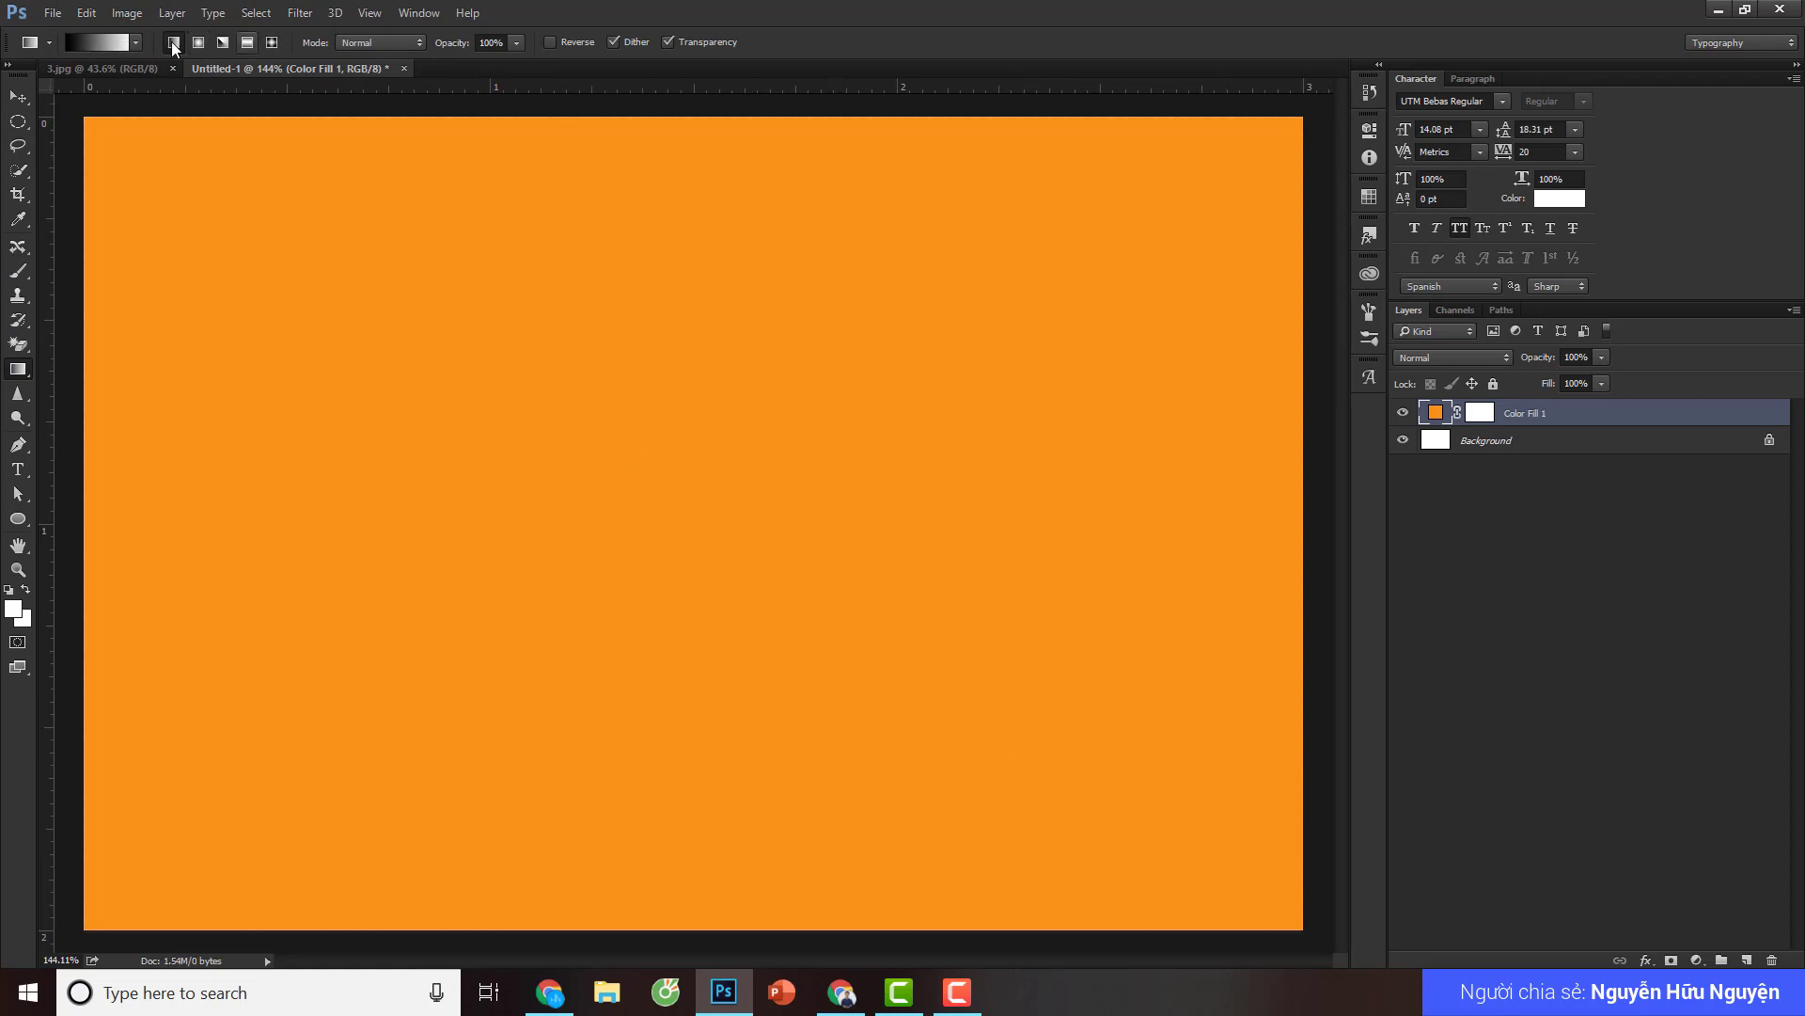
click(94, 43)
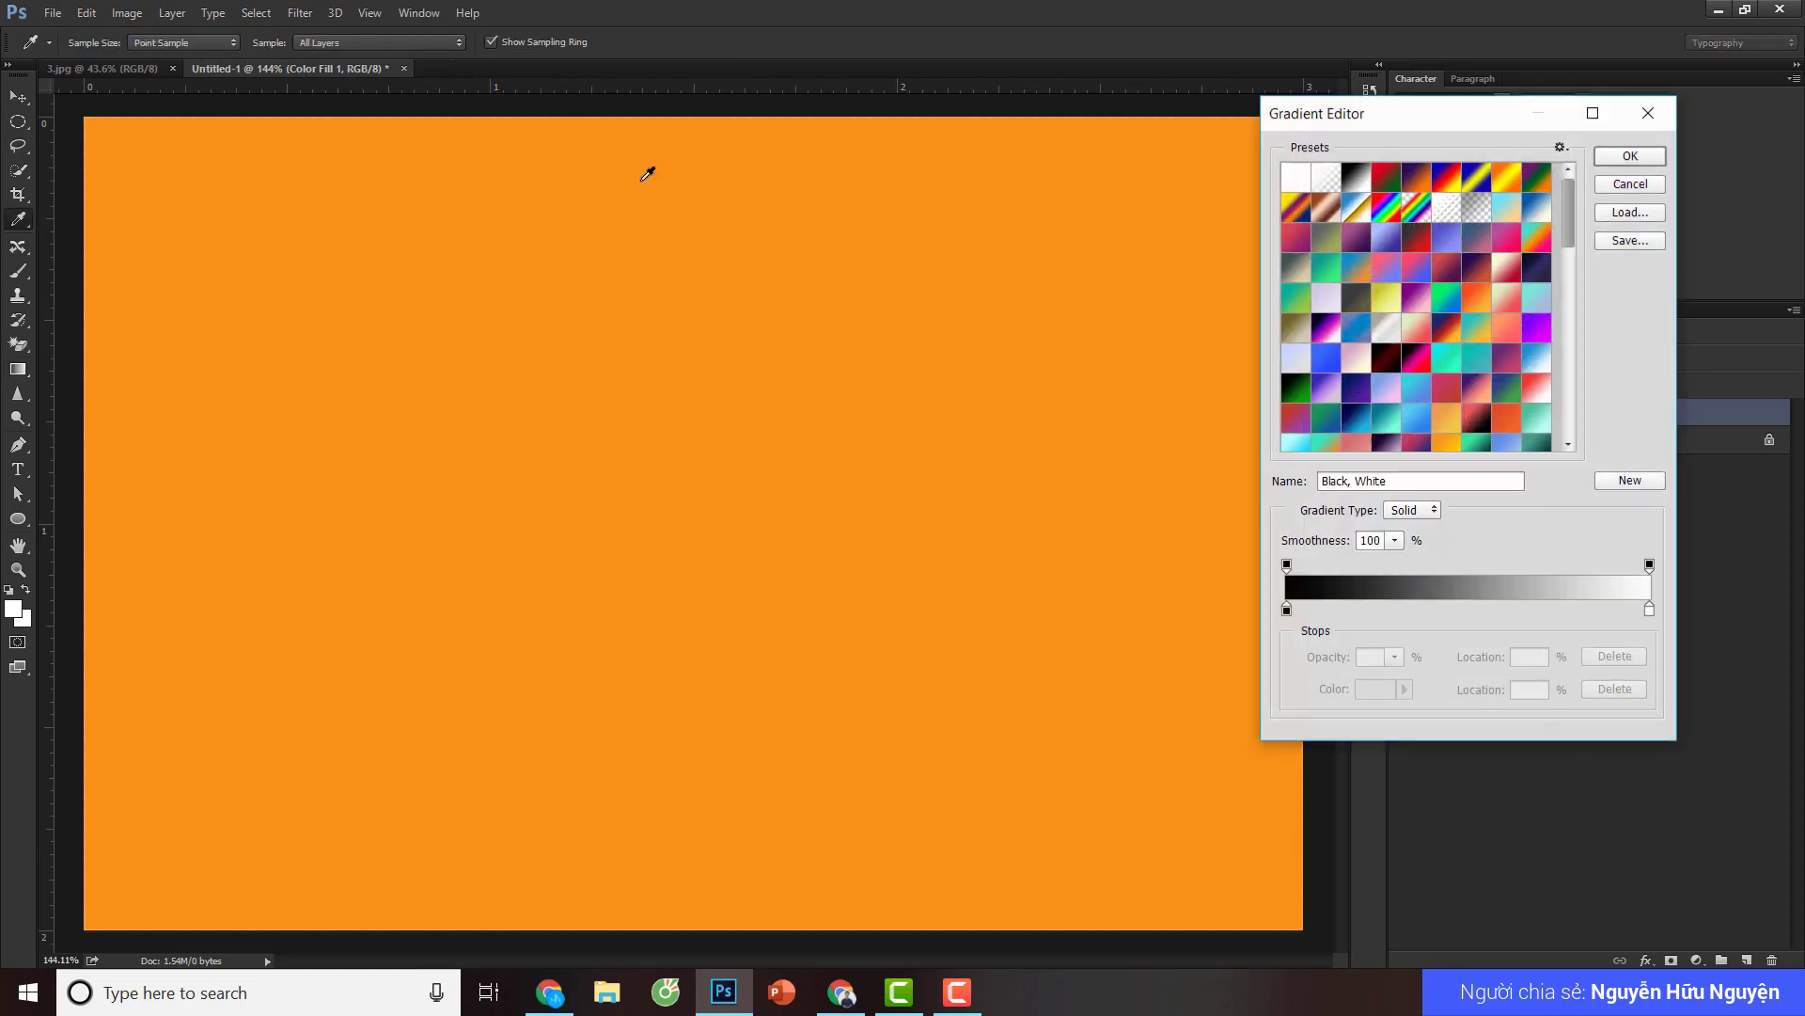
click(1321, 174)
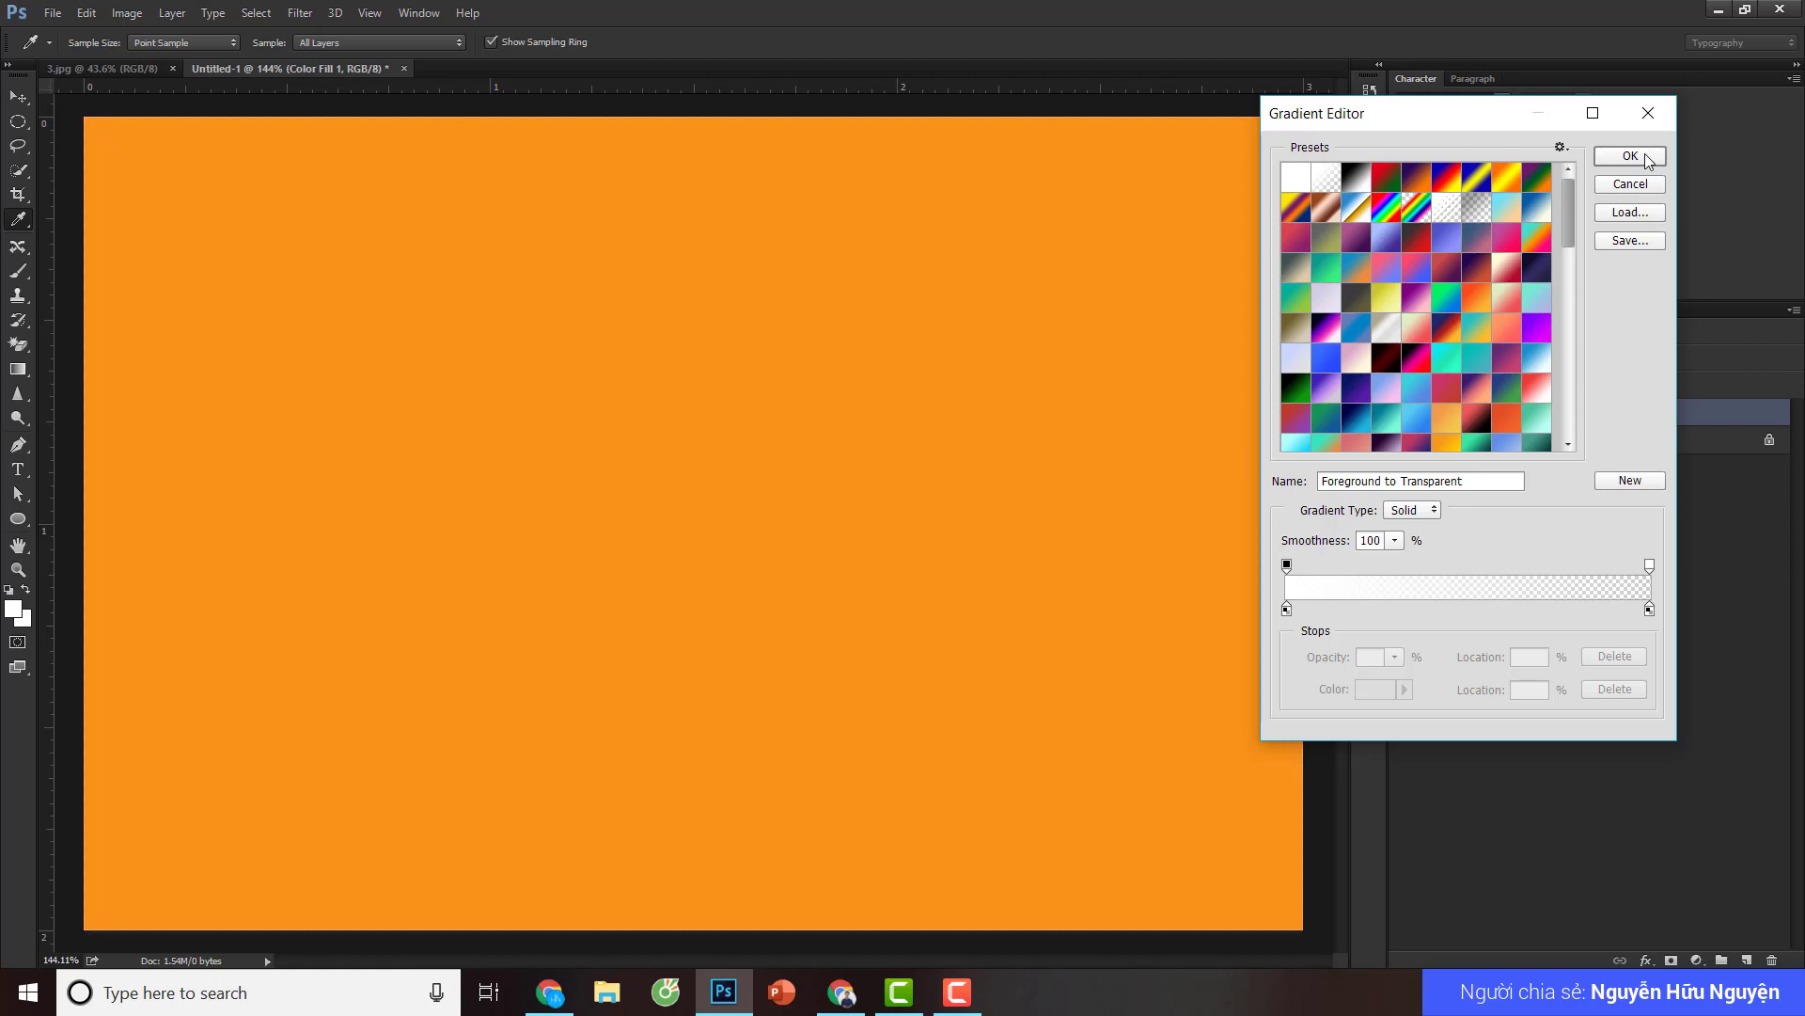
click(1630, 156)
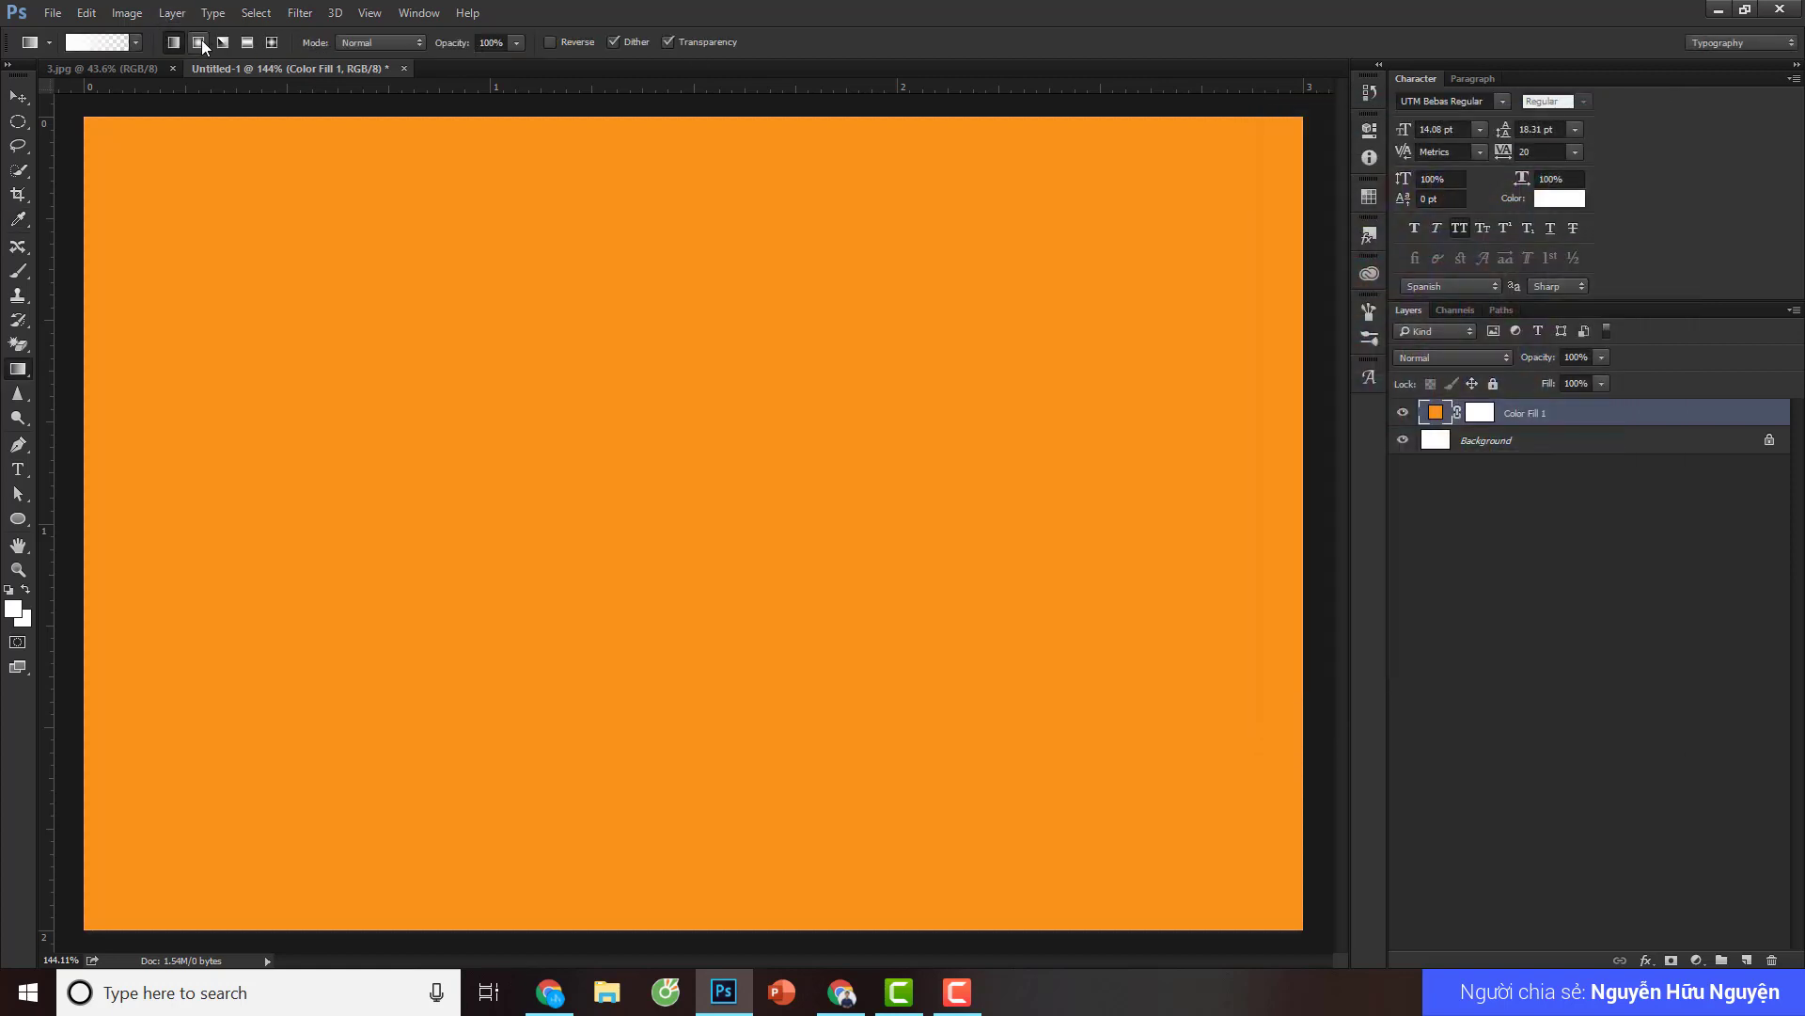
click(199, 43)
- On a new layer, drag a white radial gradient outward from the canvas centre
key(ctrl+shift+n)
key(Return)
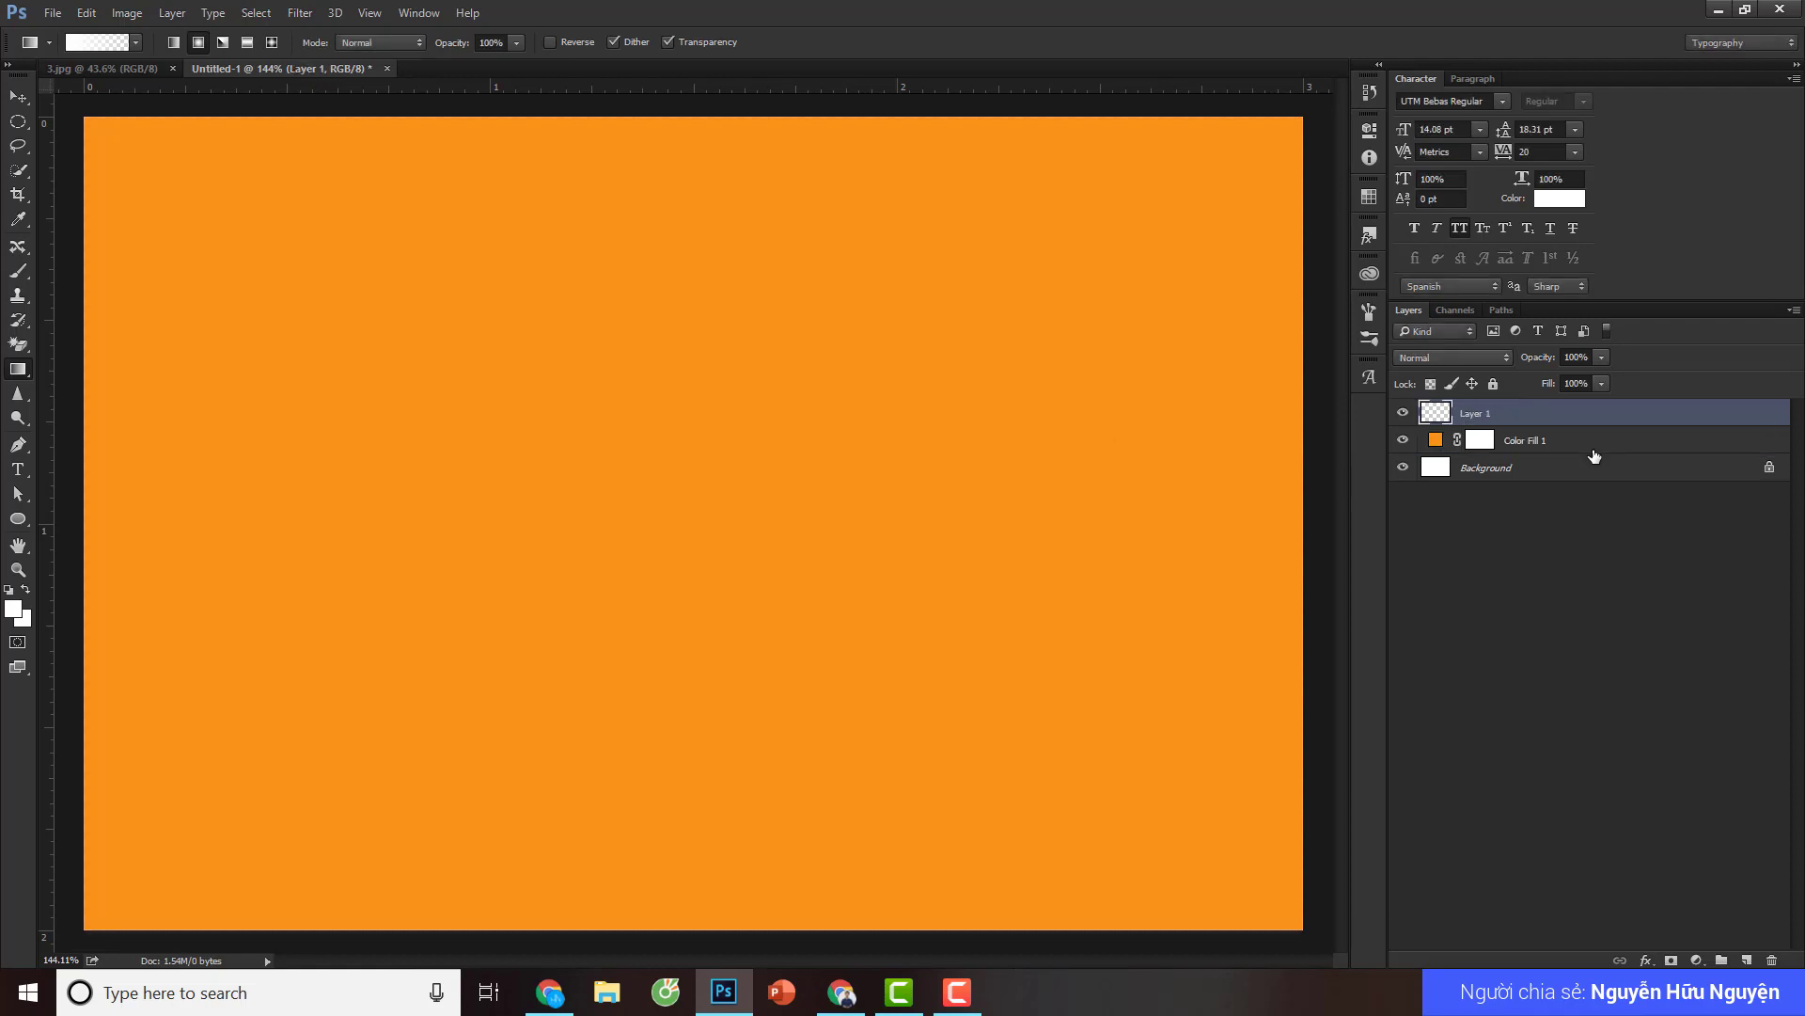
alt+scroll(674, 487, down, 2)
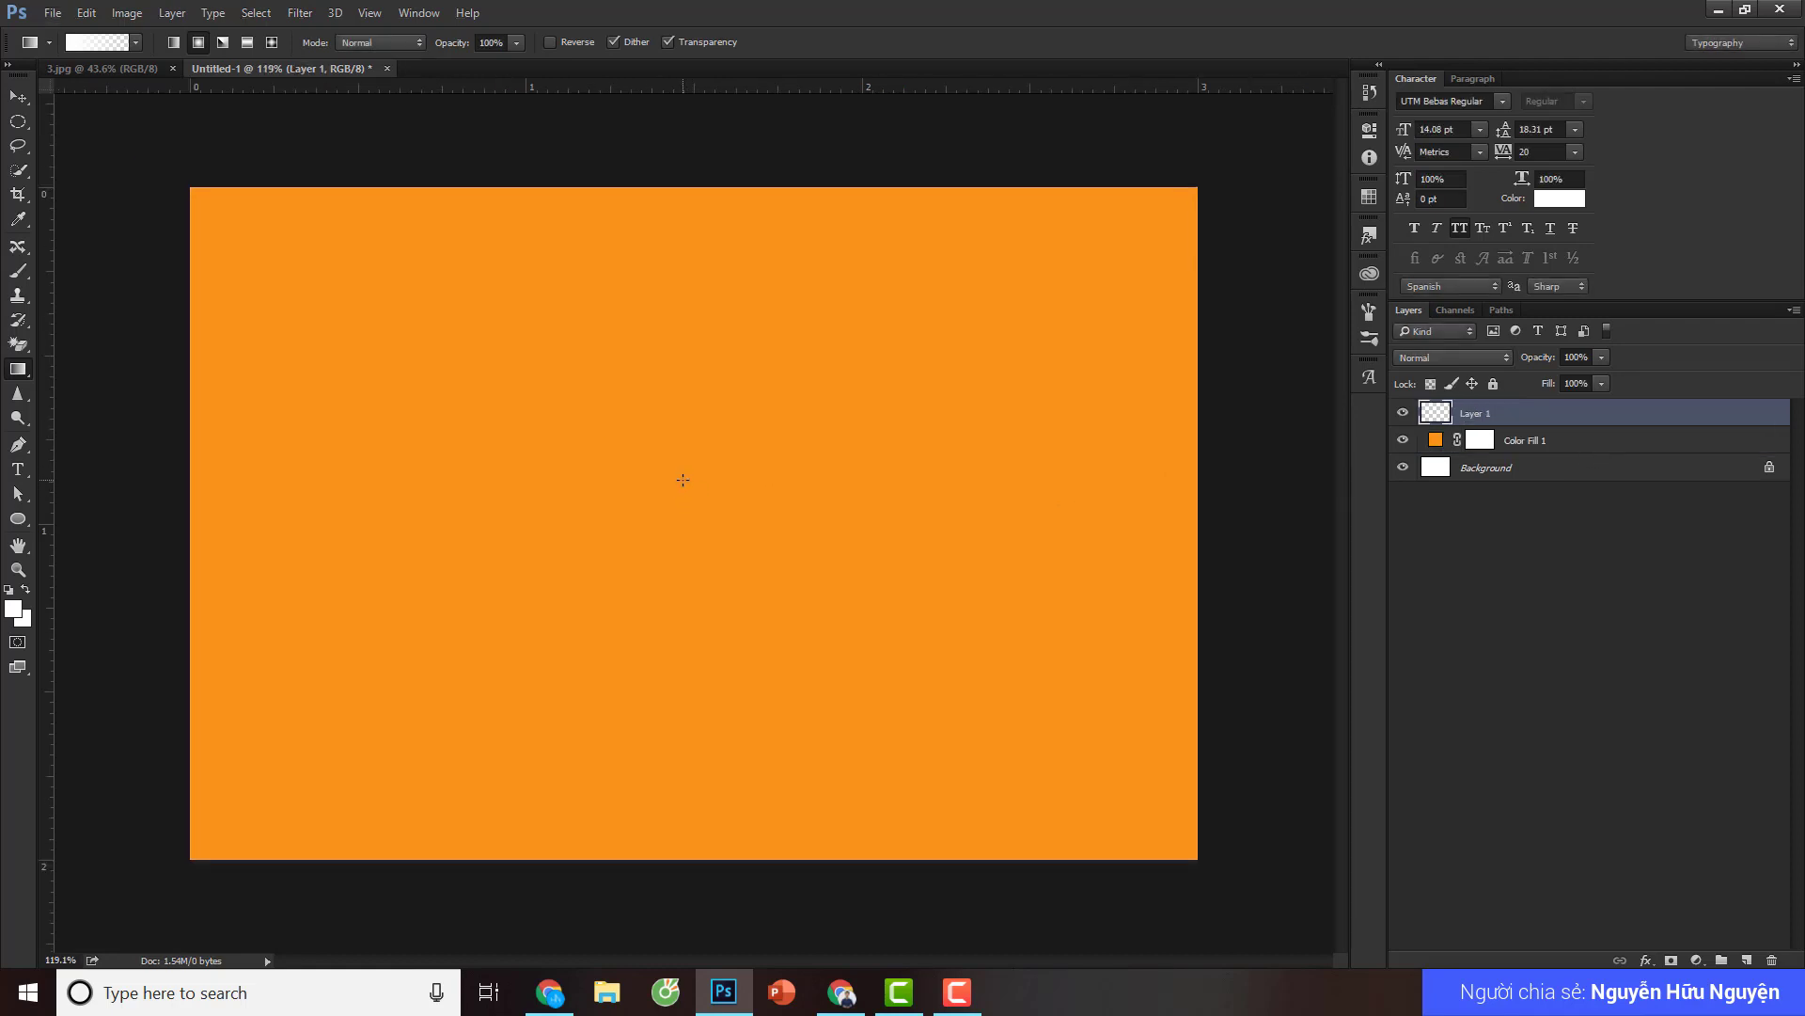
drag(681, 573, 683, 678)
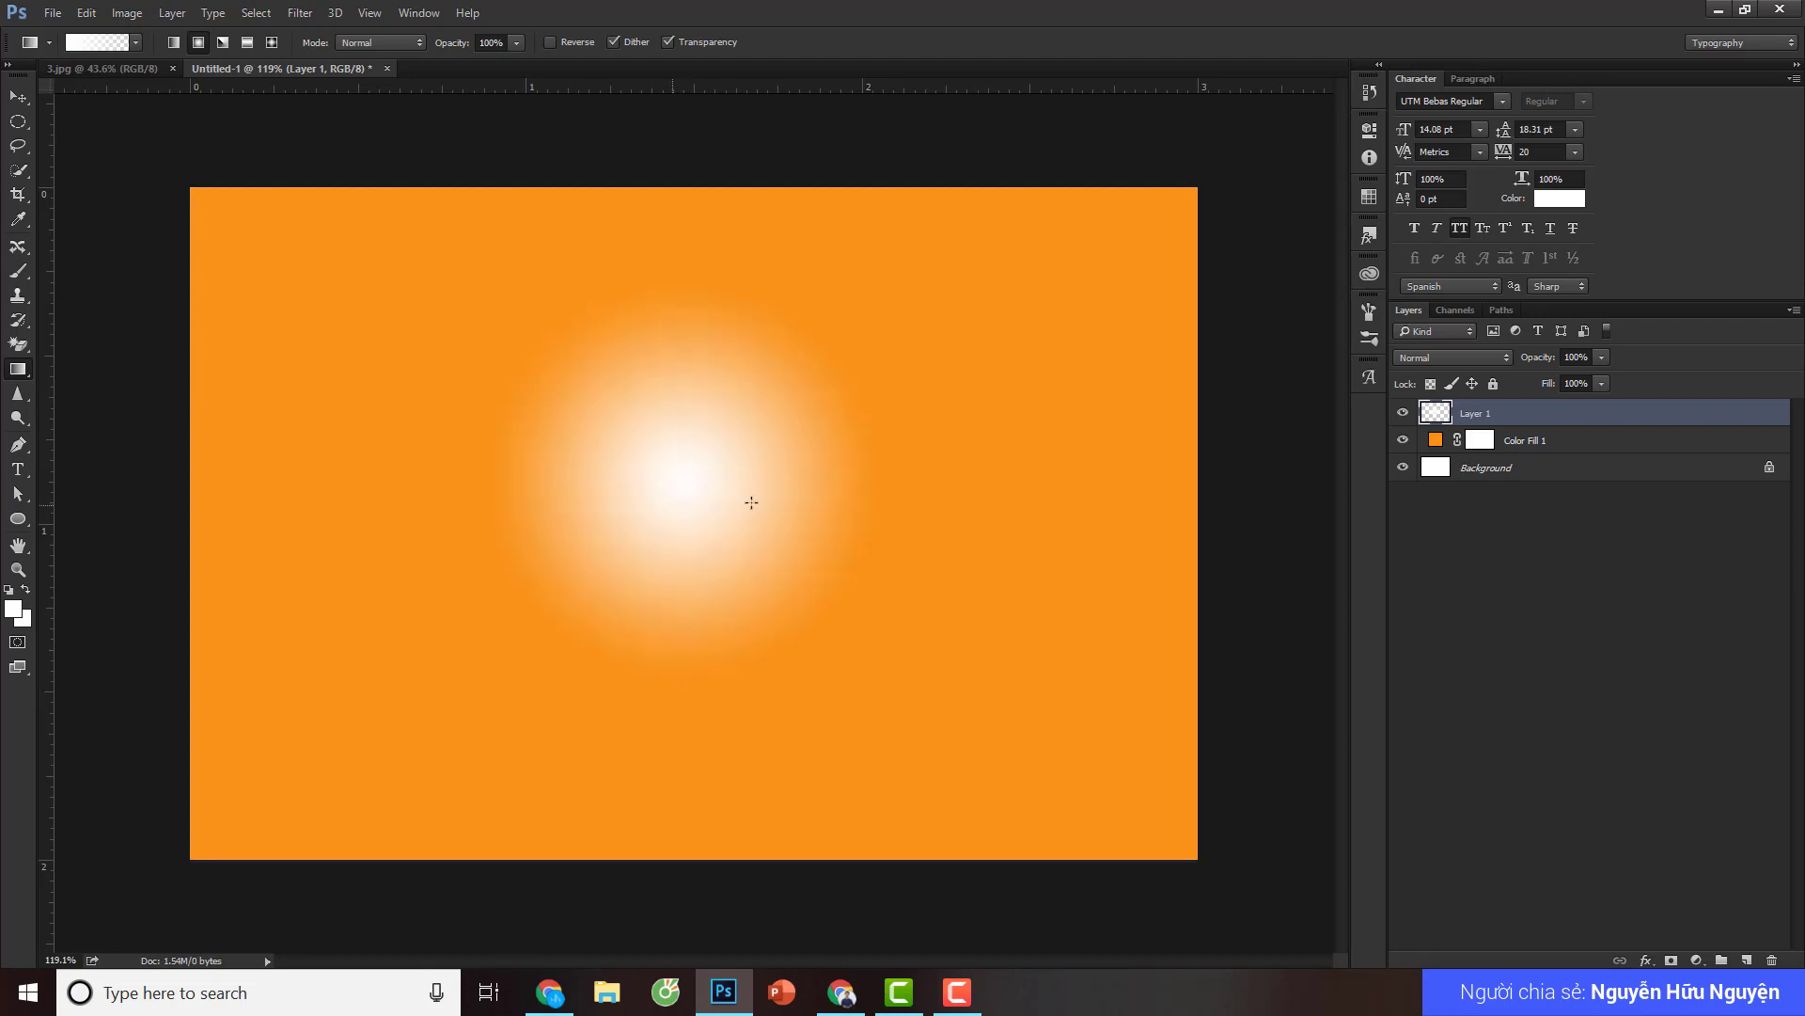
- Drag the glow toward the lower left, then back near the centre
click(17, 97)
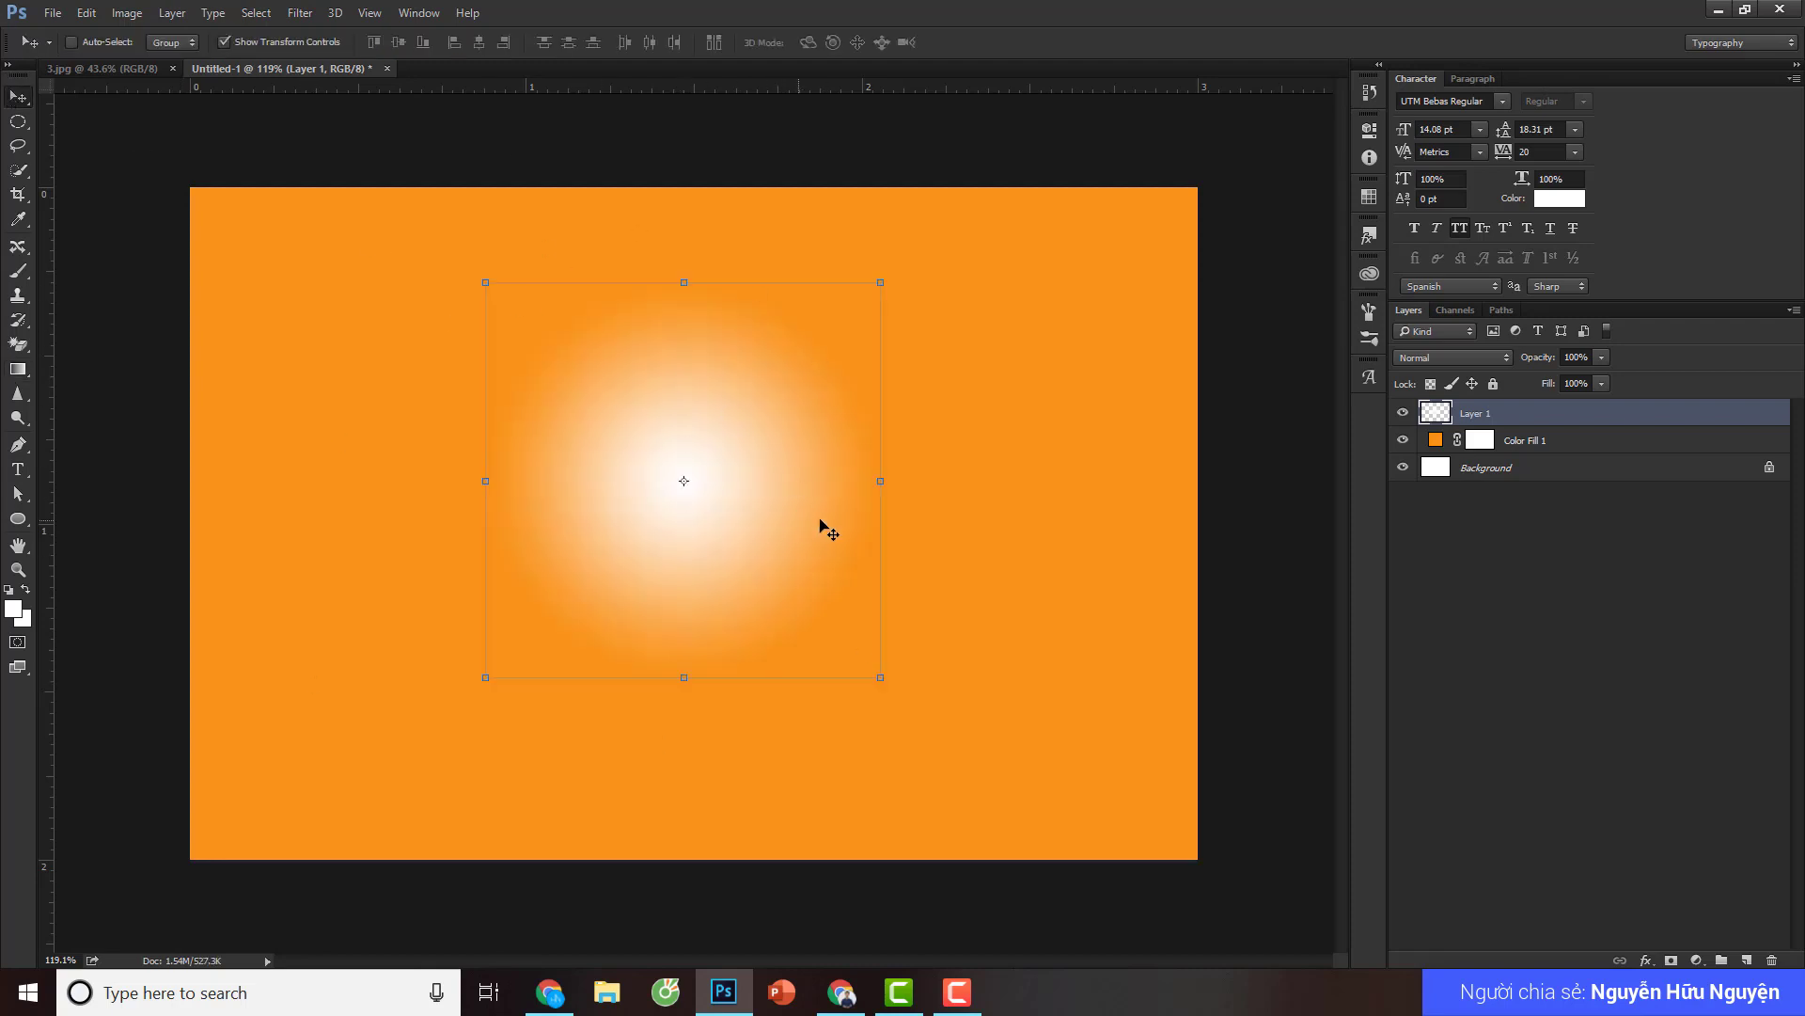
drag(826, 524, 568, 644)
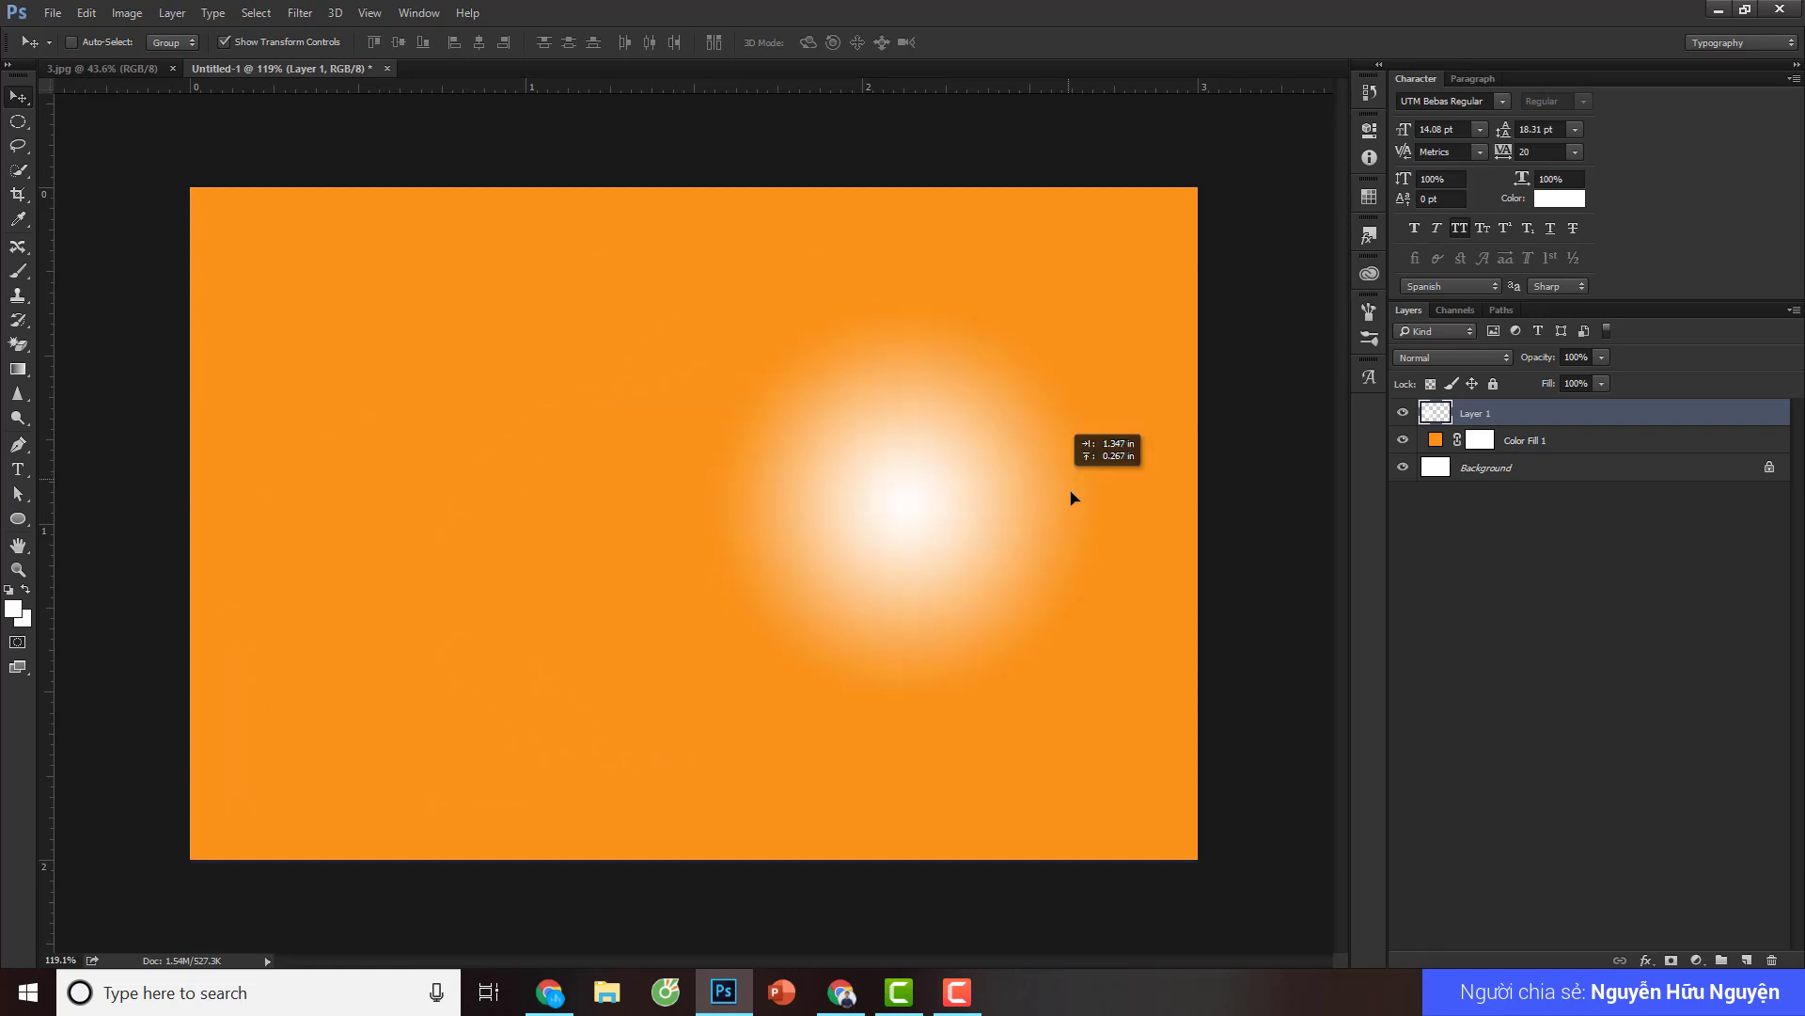
drag(616, 555, 862, 518)
scroll(812, 536, down, 2)
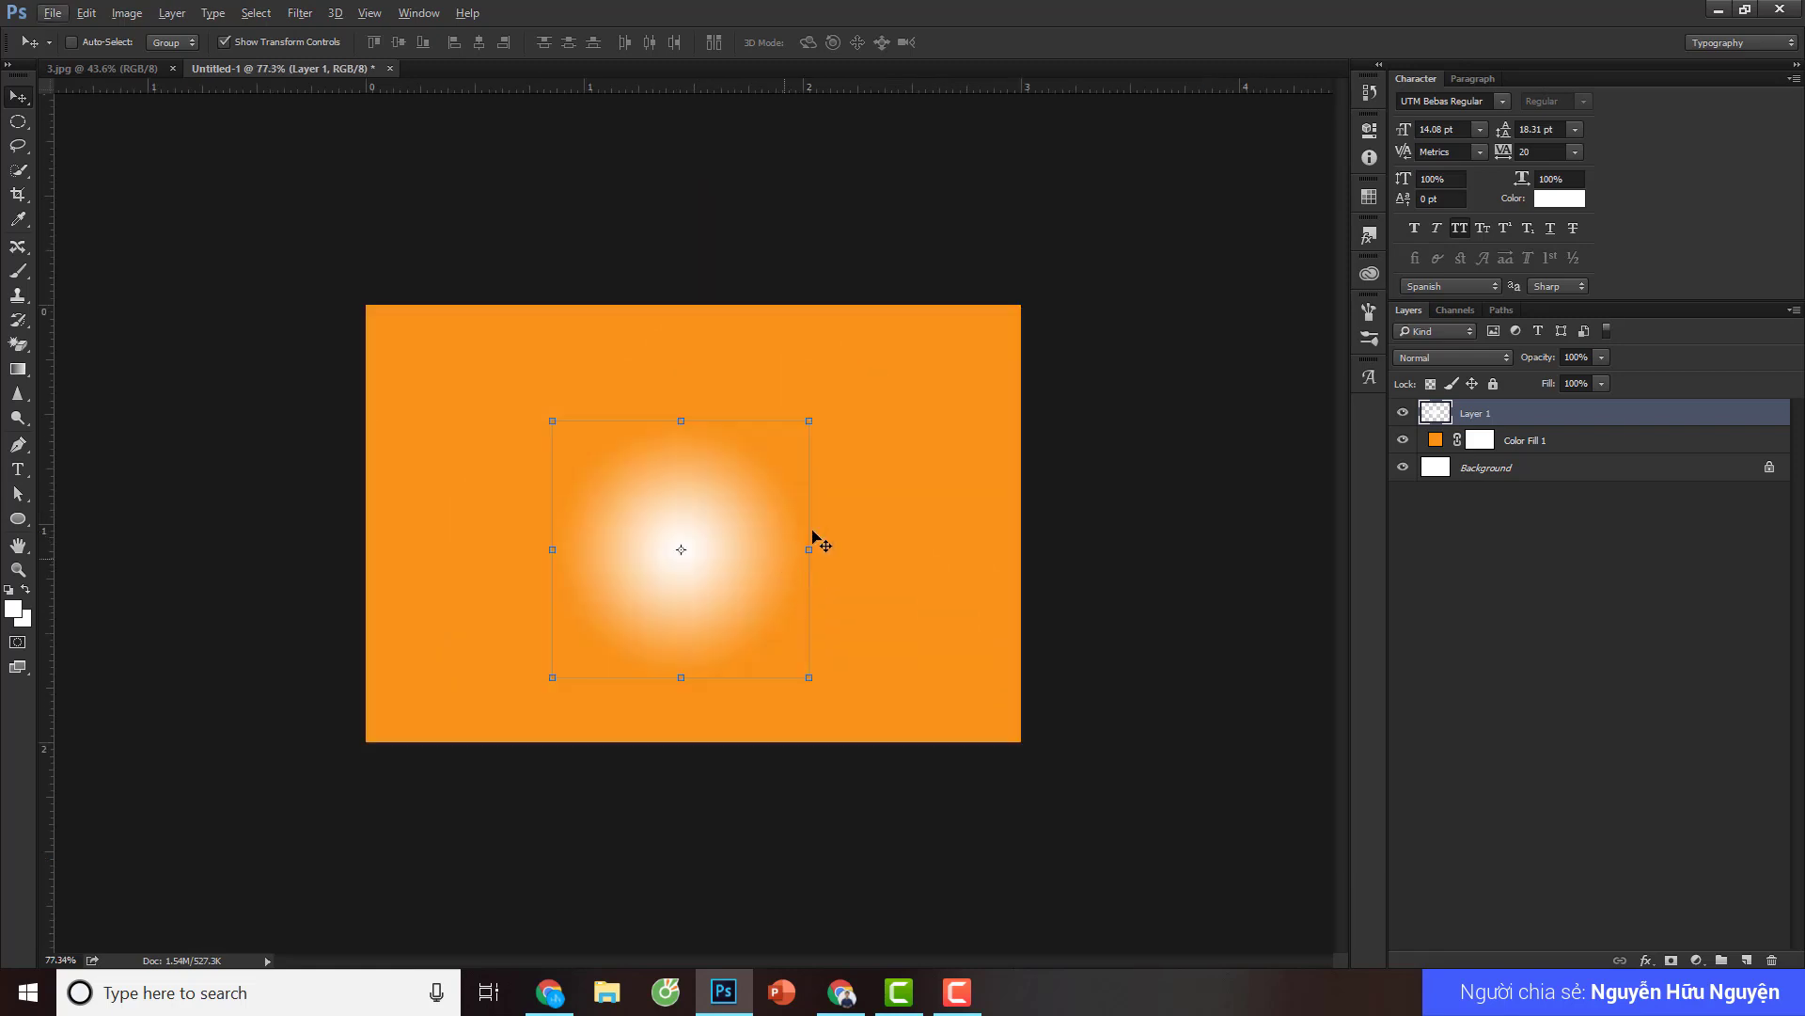
- Free-transform the glow into a small dot in the lower-left corner, then reselect its layer
click(808, 419)
drag(660, 642, 443, 758)
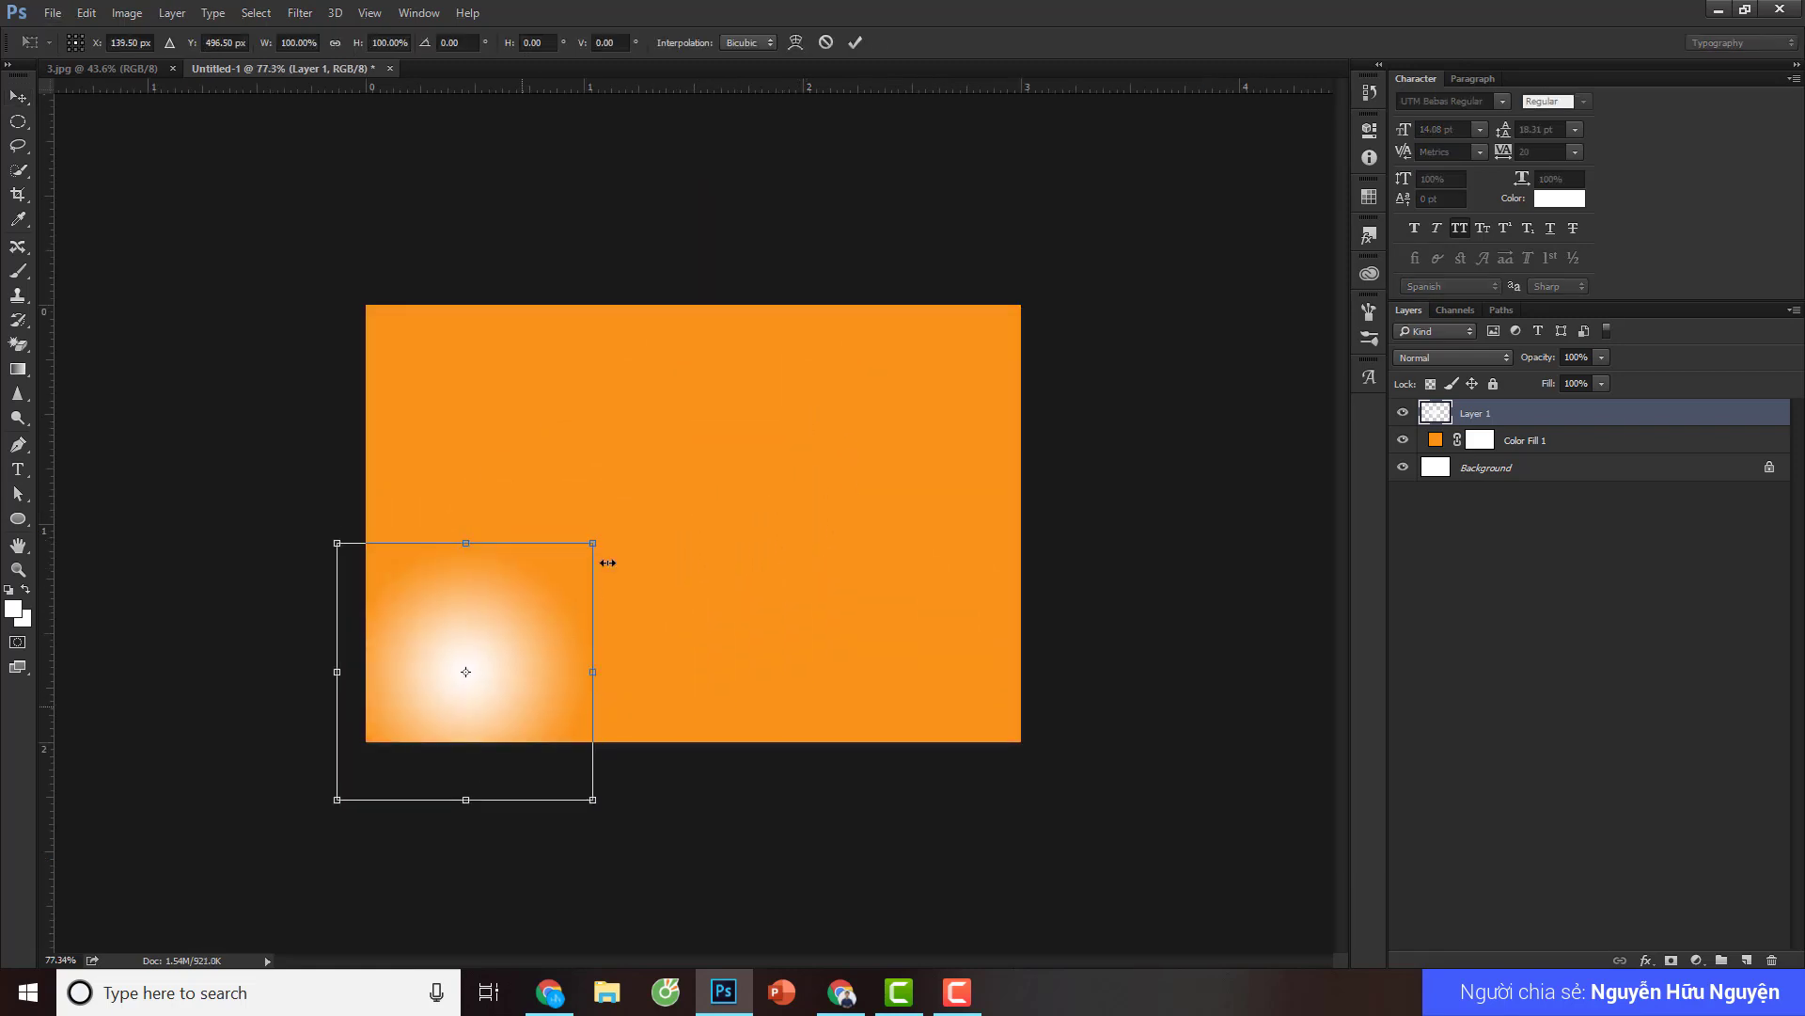
drag(596, 536, 488, 647)
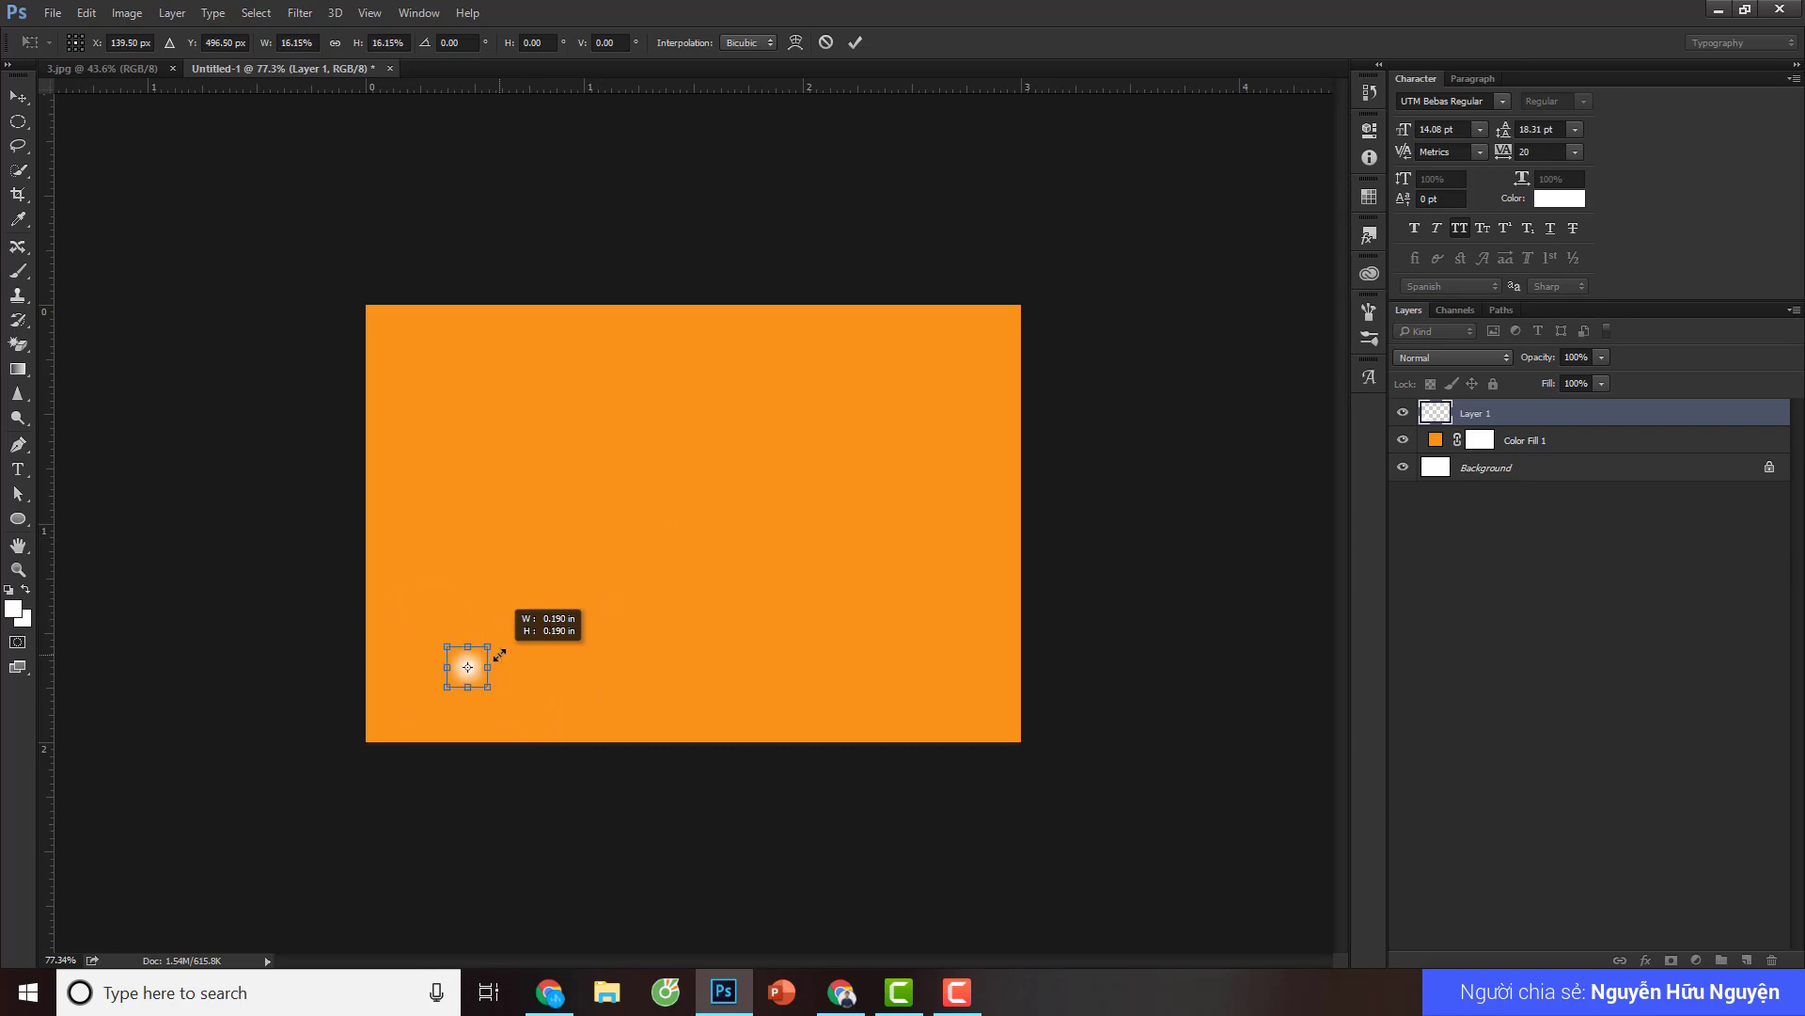
click(855, 42)
click(1595, 763)
scroll(947, 568, down, 2)
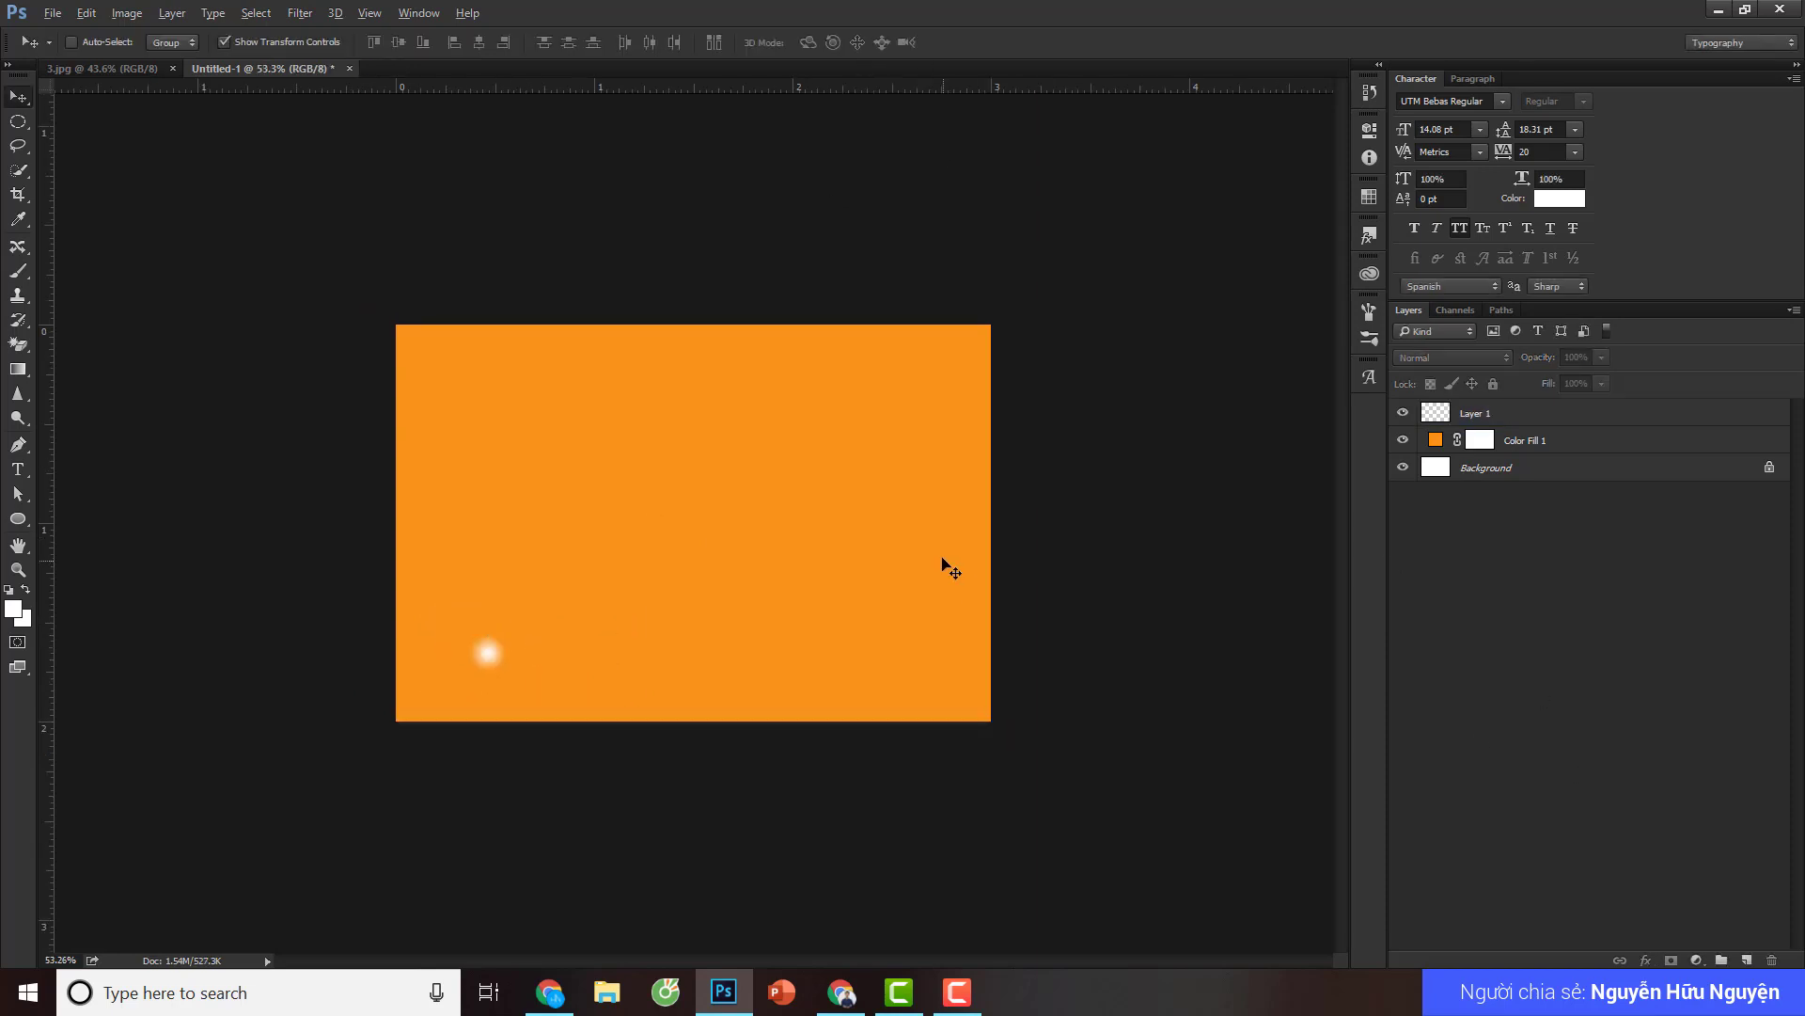
scroll(442, 624, up, 4)
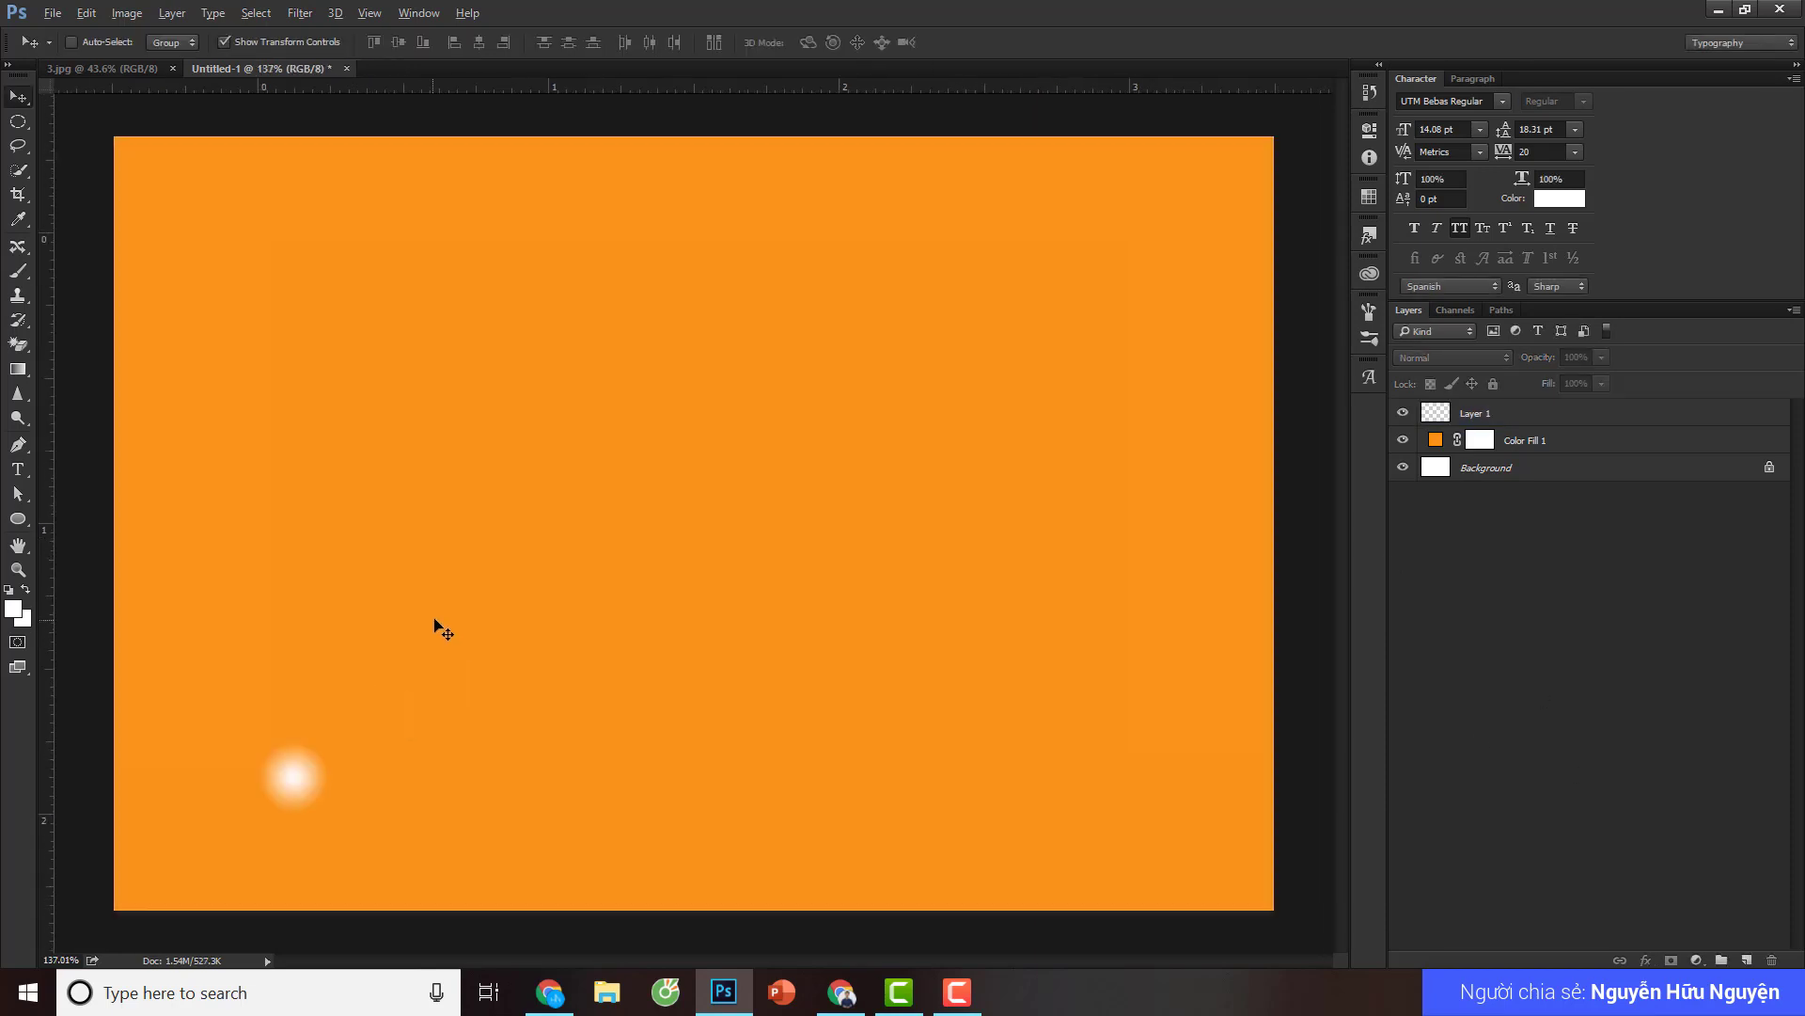
click(1605, 412)
scroll(628, 577, down, 2)
- Scale the glow up greatly from its centre and settle it in the lower-left corner
key(ctrl+t)
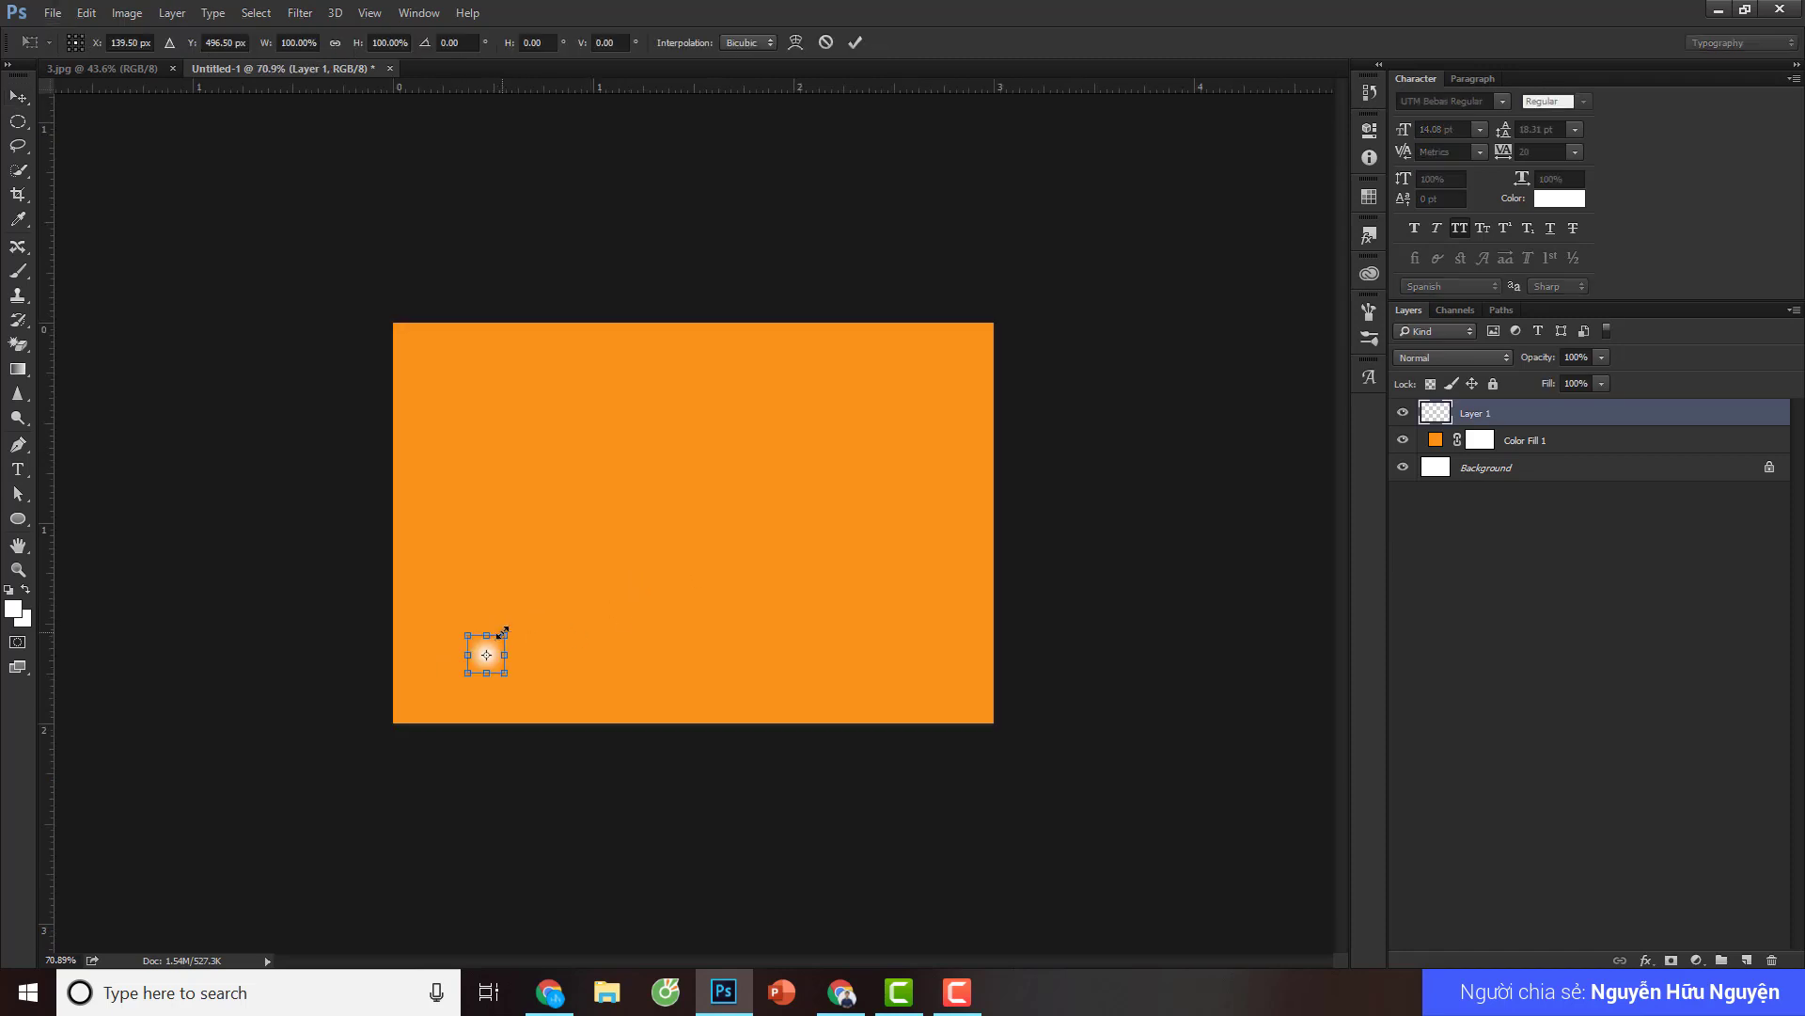
mouse_move(503, 632)
mouse_down()
mouse_move(760, 410)
mouse_move(746, 394)
mouse_up()
key(Return)
mouse_move(524, 645)
mouse_down()
mouse_move(538, 662)
mouse_move(504, 692)
mouse_up()
drag(611, 623, 591, 643)
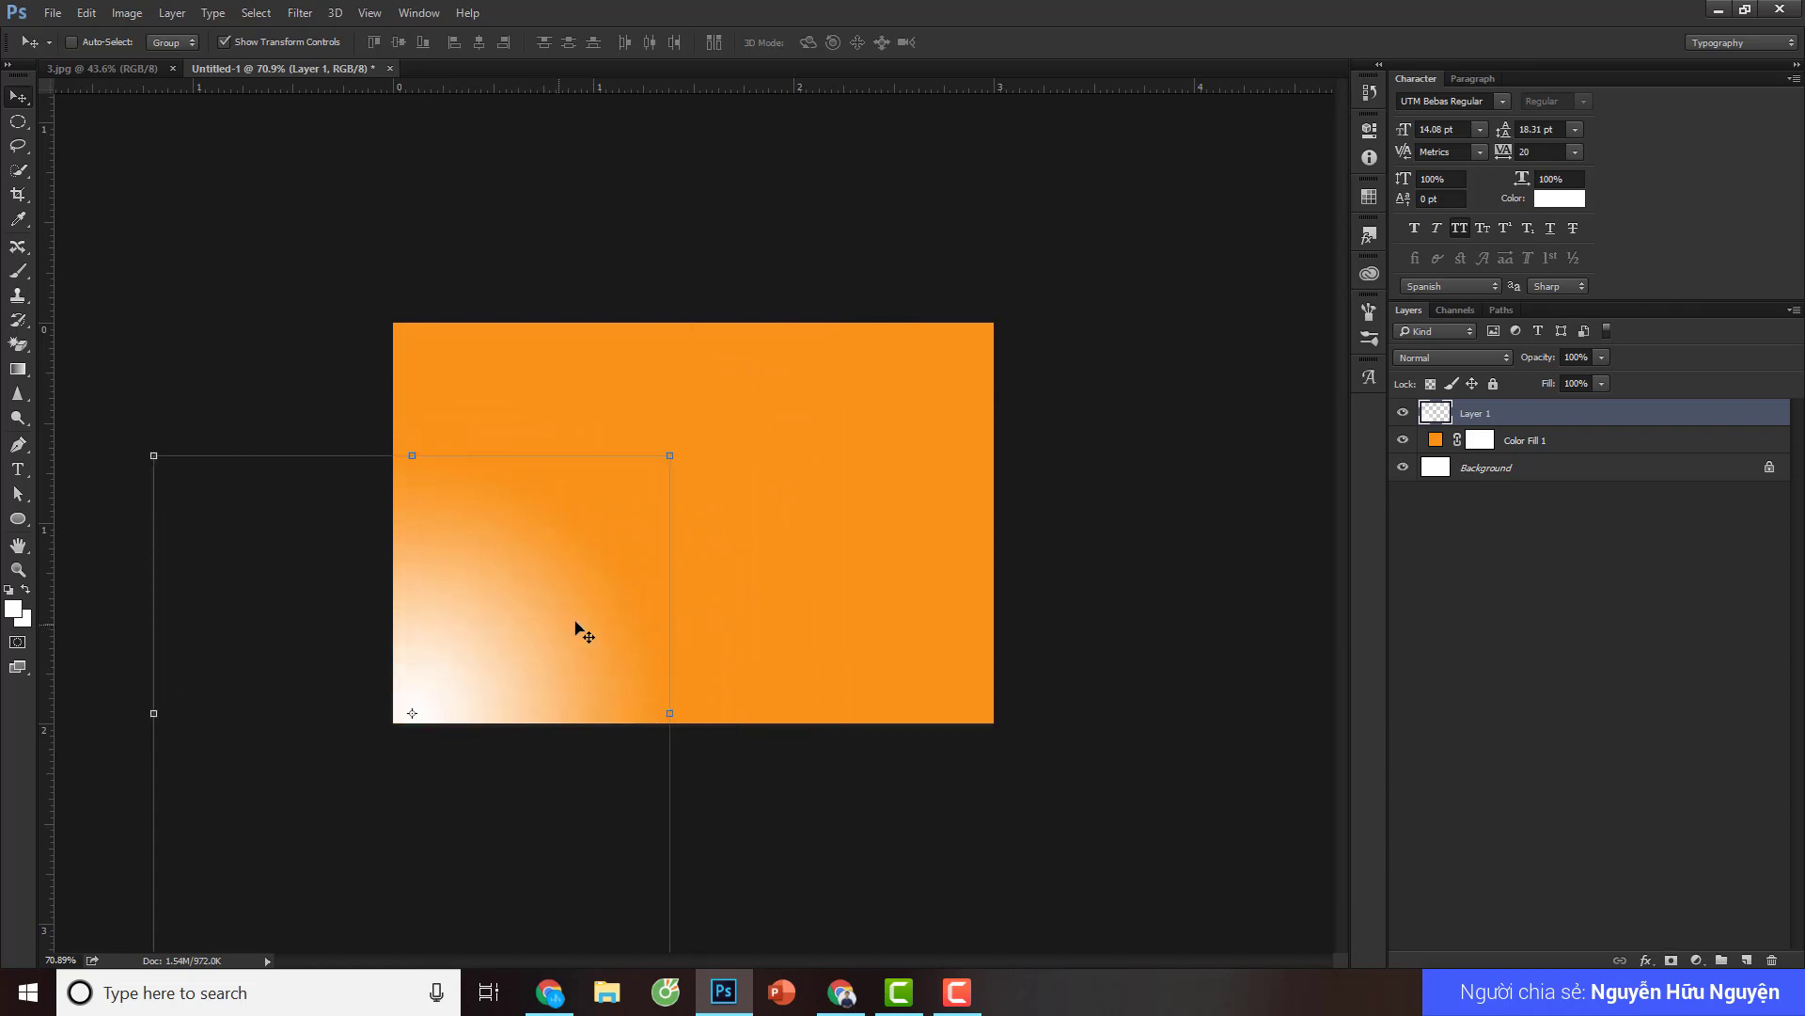
click(1436, 674)
alt+scroll(658, 559, down, 2)
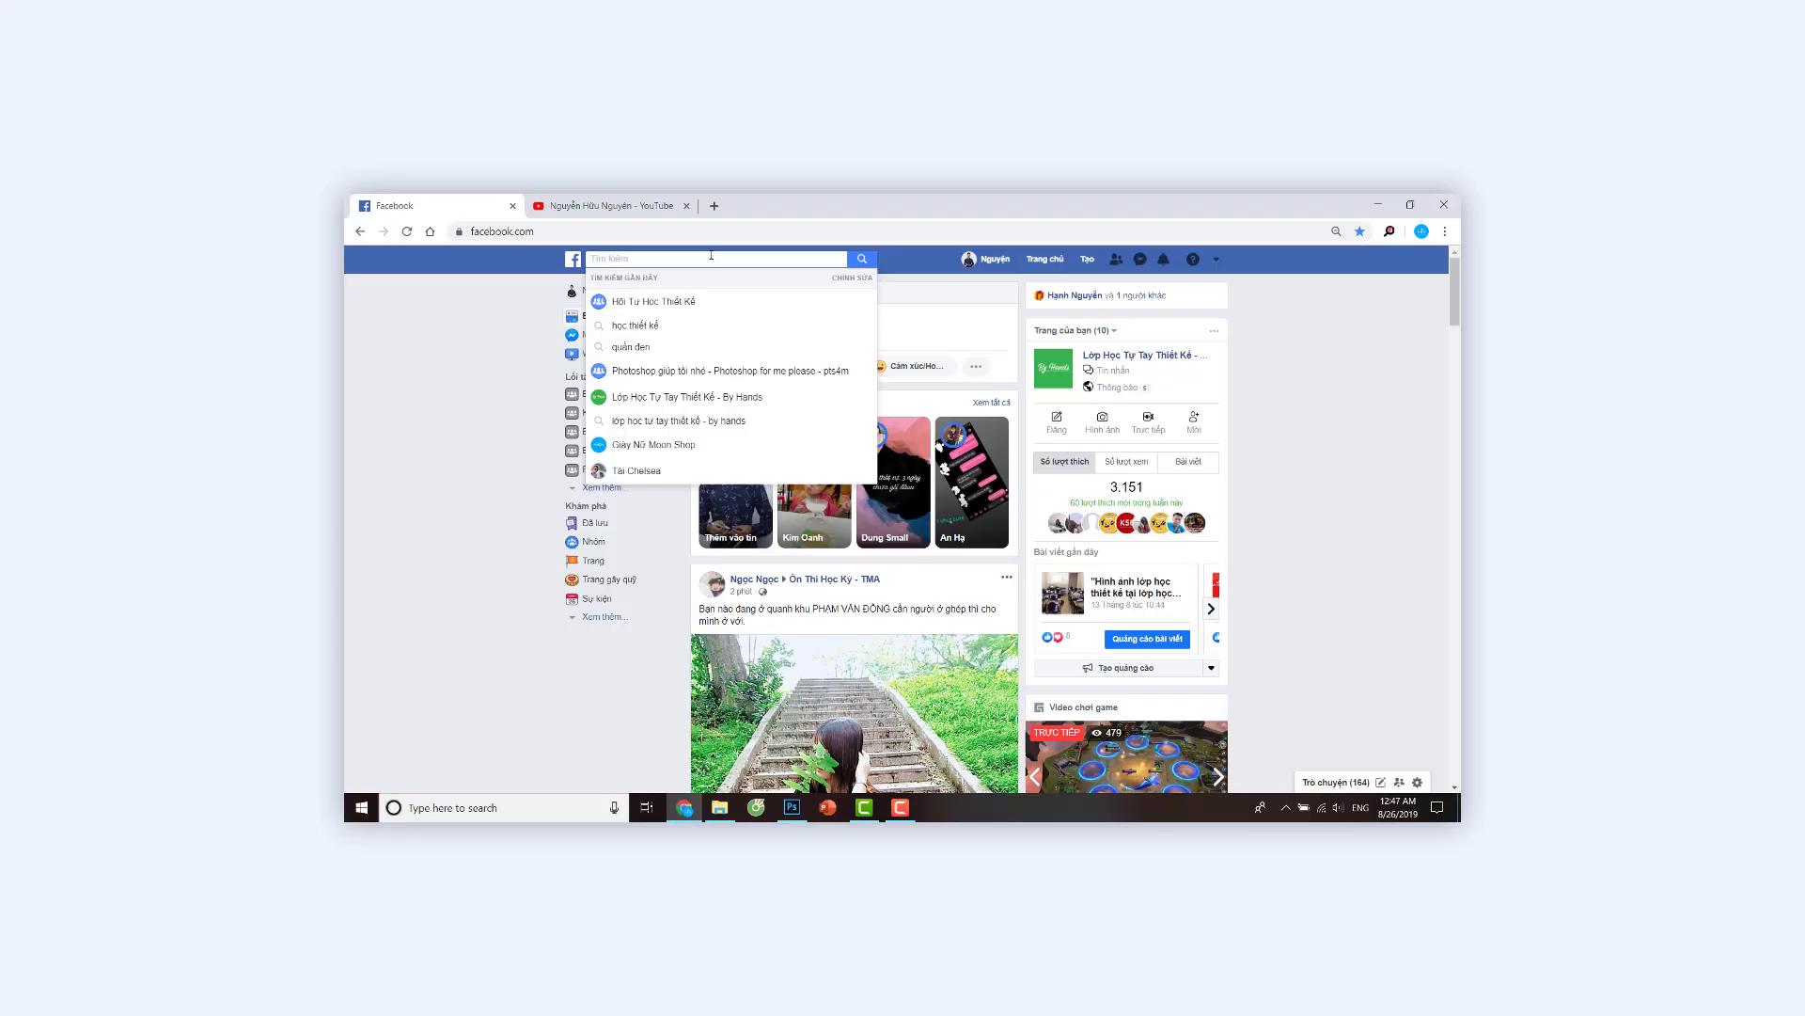
- Search Facebook for 'Hội tự học thiết kế', open the group result, then the YouTube channel
text(Hội tự học thiết kế)
click(720, 300)
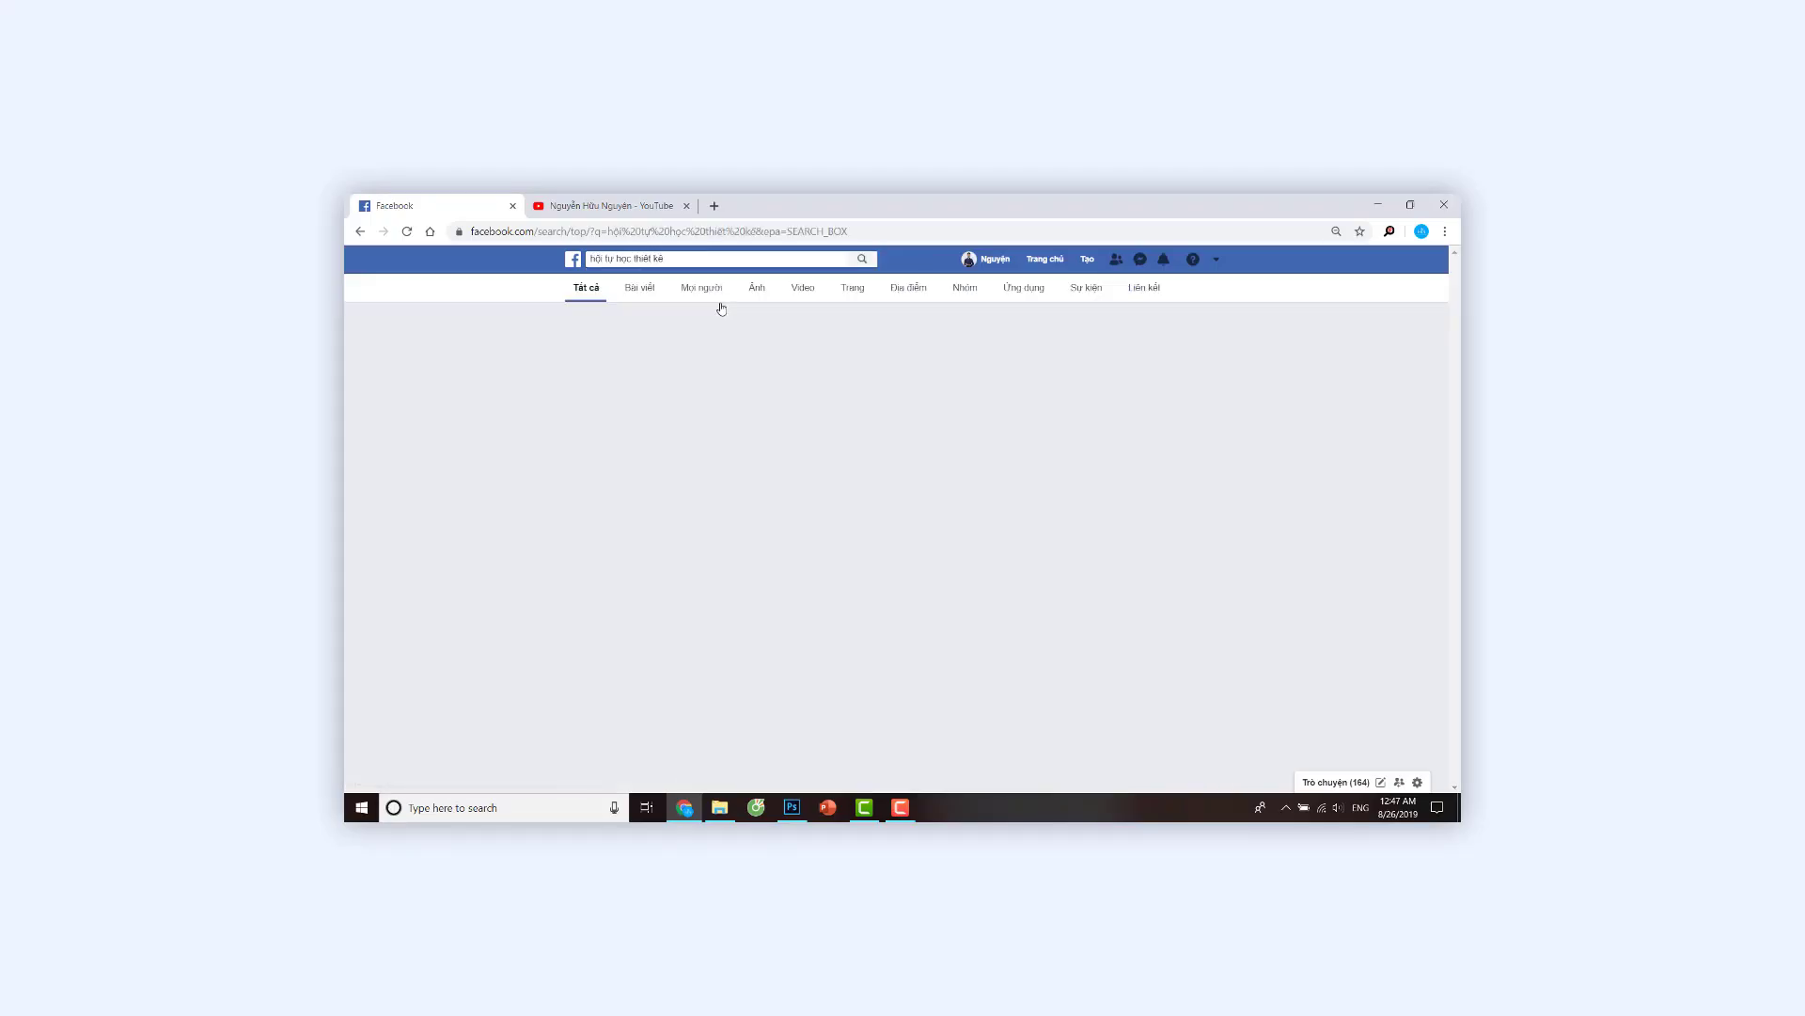
click(963, 288)
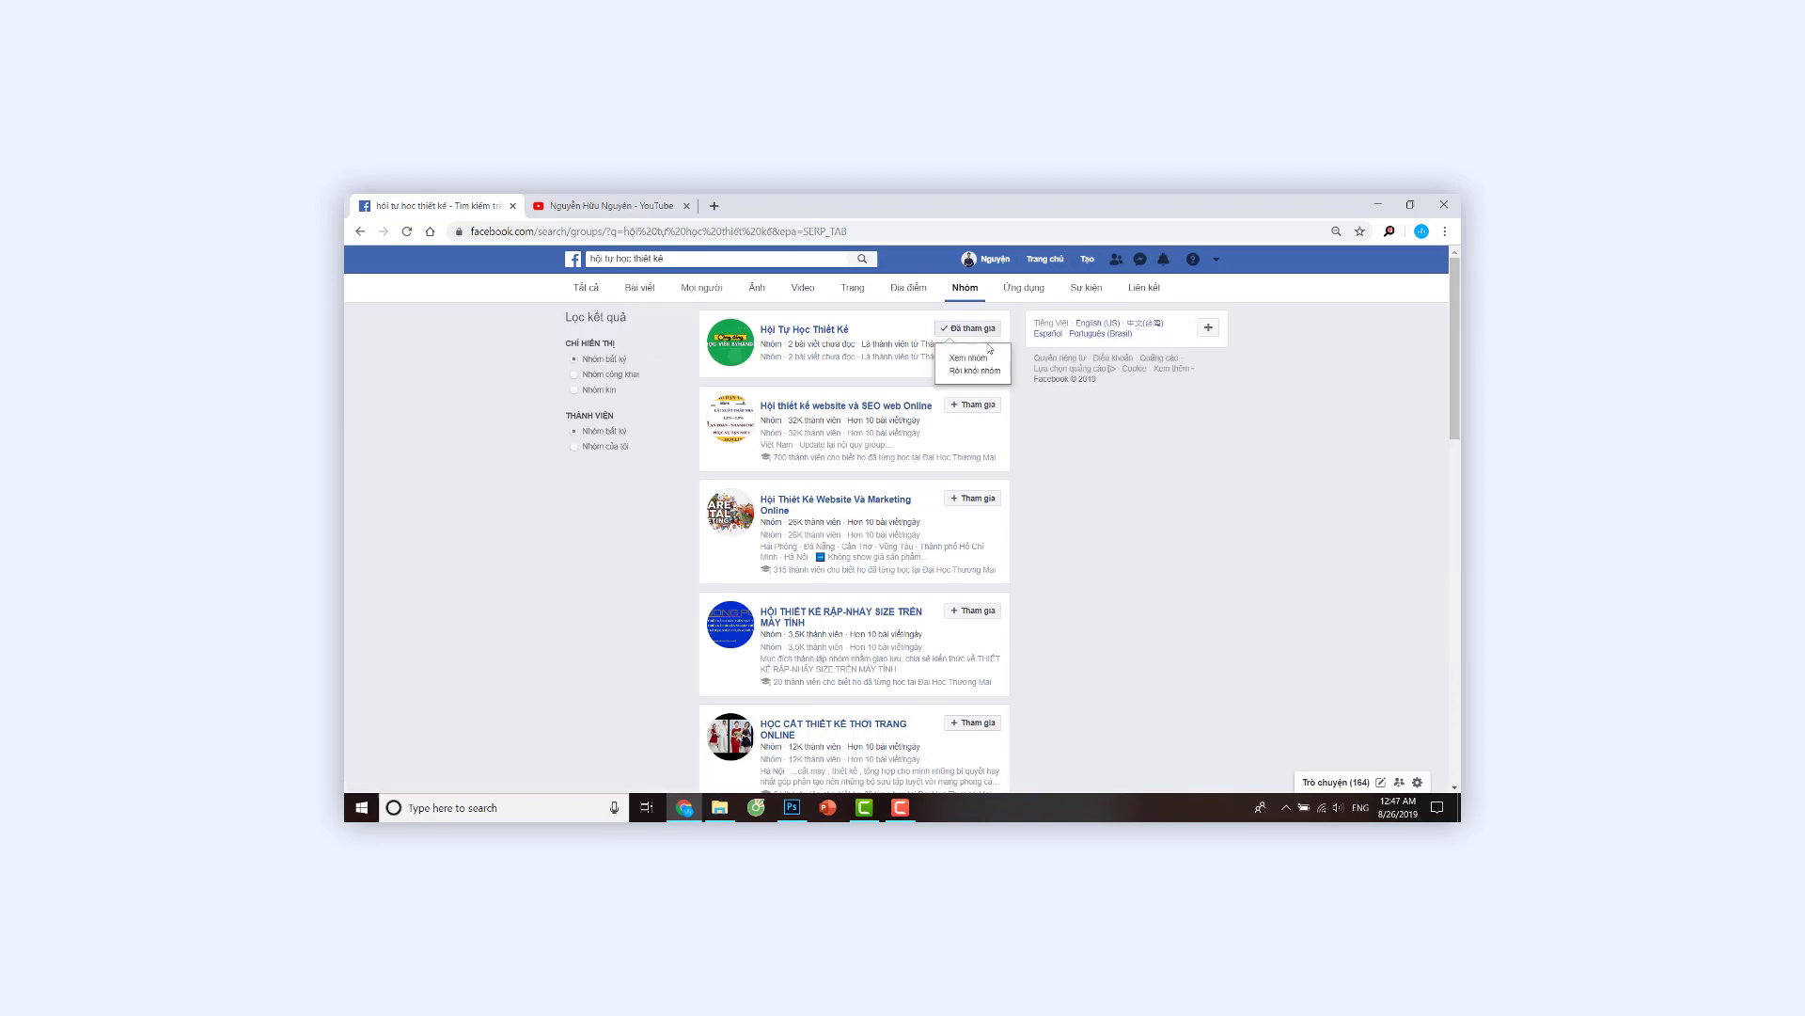
click(835, 330)
click(602, 205)
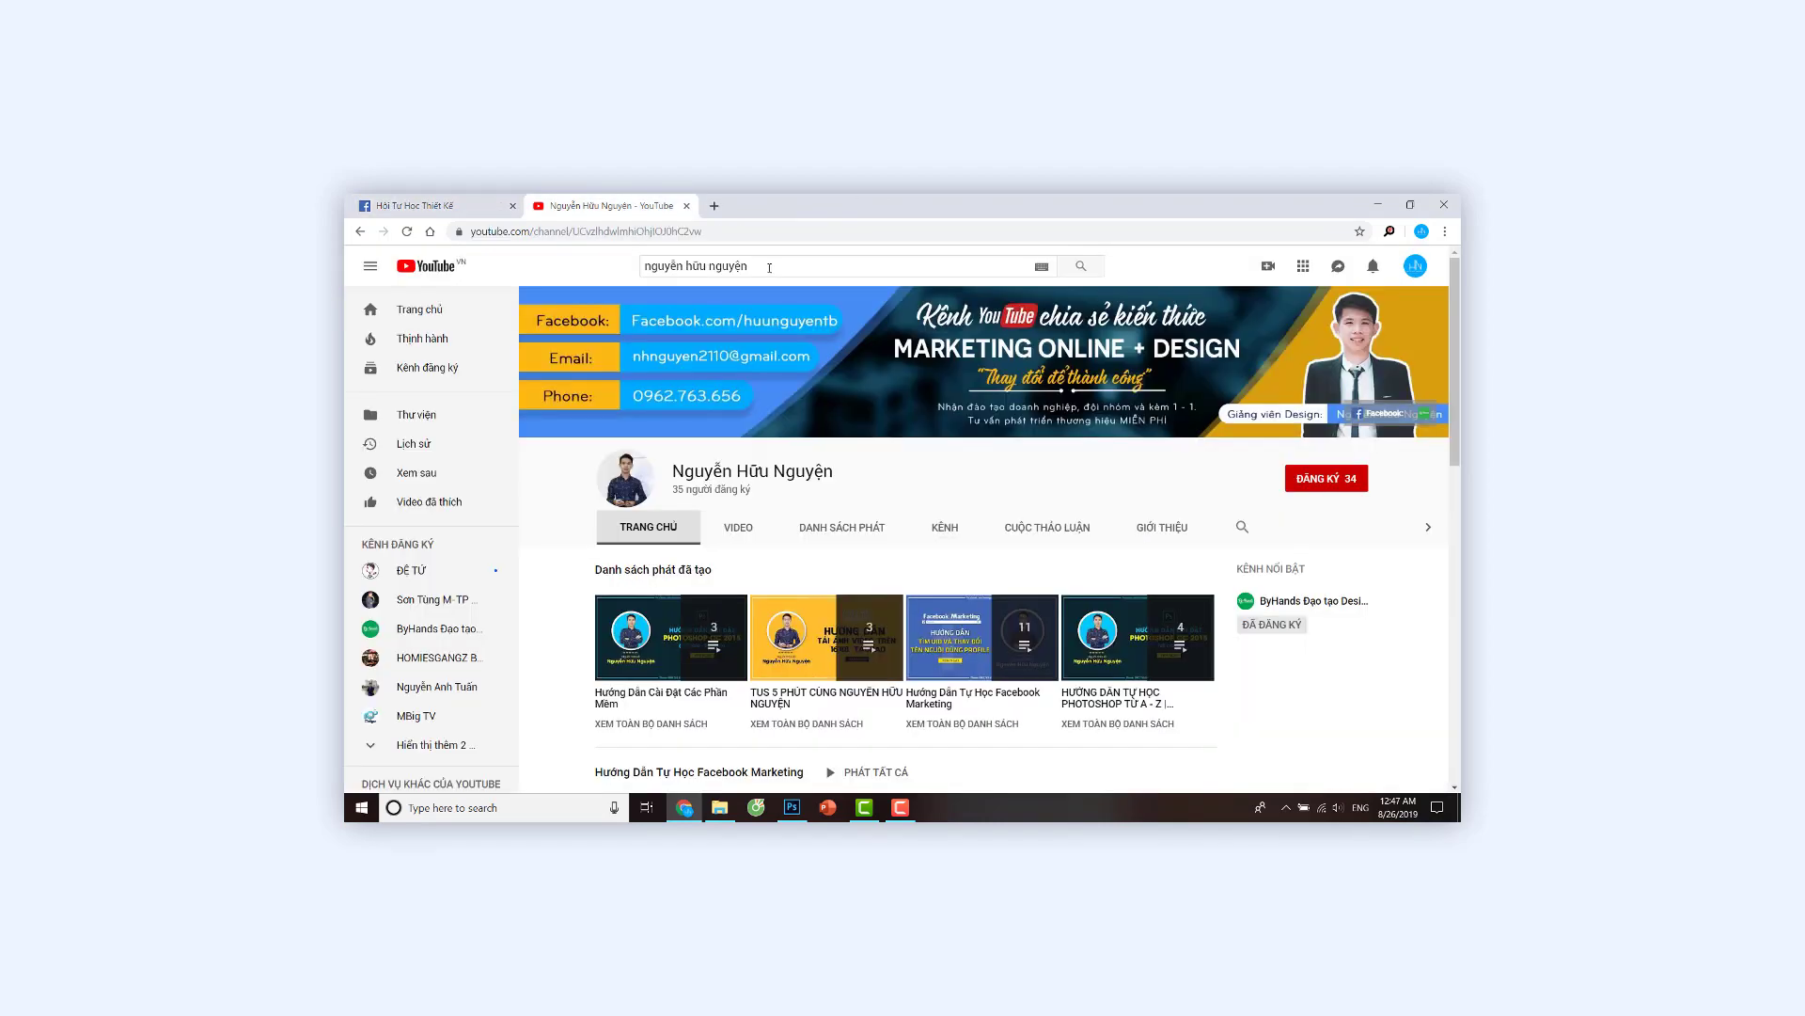